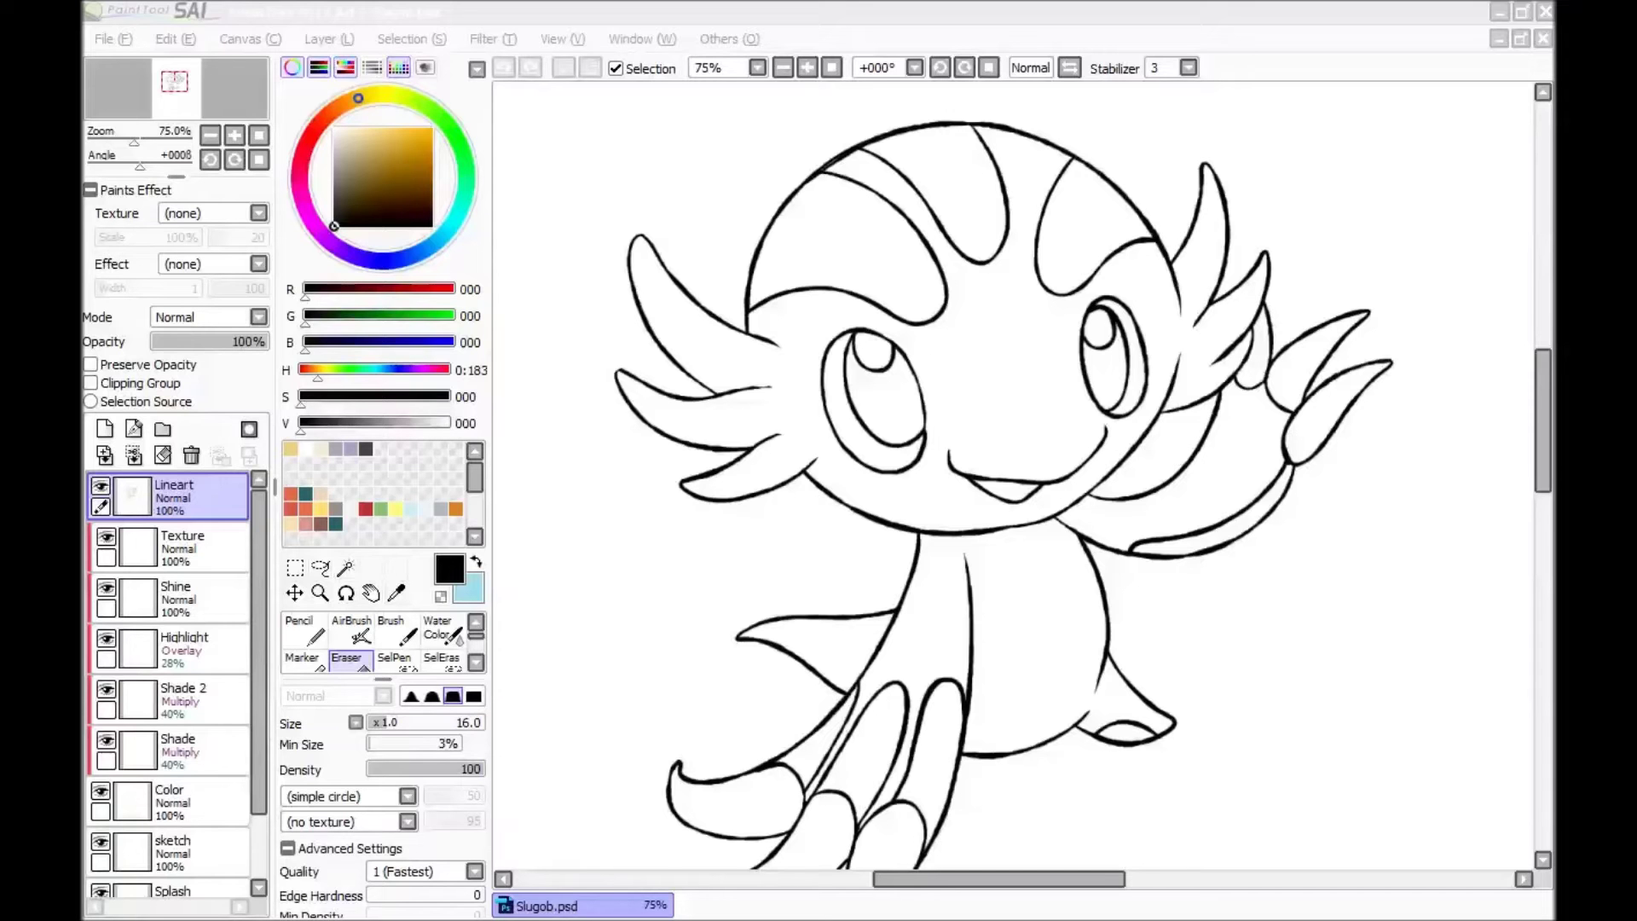
Step: Zoom the canvas out to 50% so the whole Slugob line art fits in view
{"action": "left_click", "coordinate": [1251, 41]}
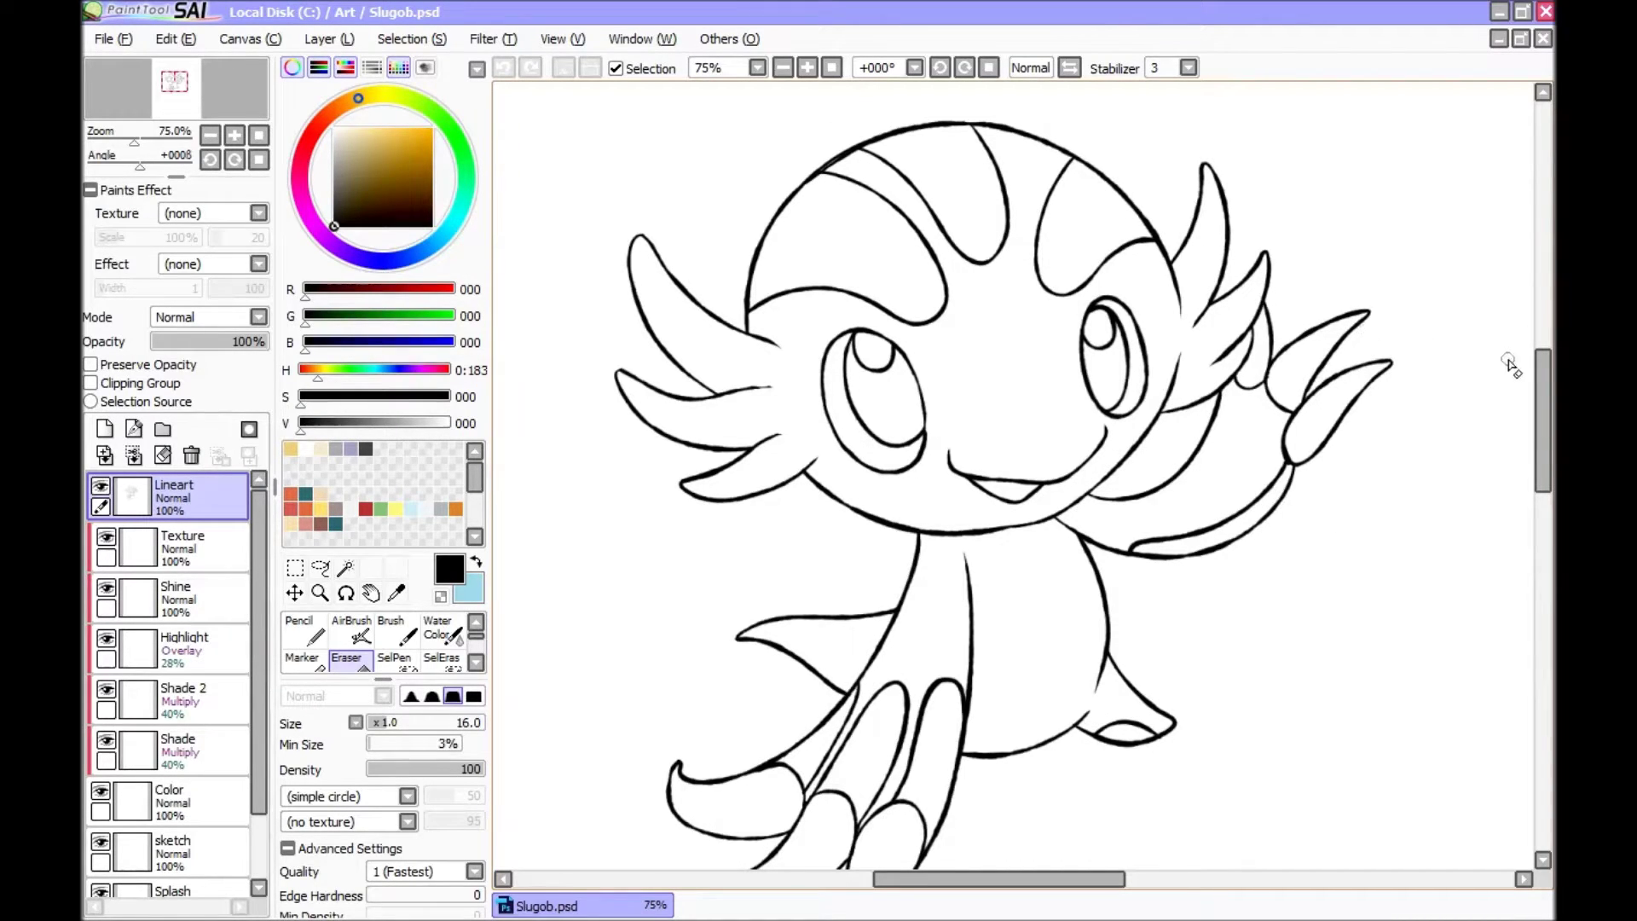
{"action": "mouse_move", "coordinate": [1542, 368]}
{"action": "left_mouse_down"}
{"action": "mouse_move", "coordinate": [1547, 398]}
{"action": "mouse_move", "coordinate": [1548, 376]}
{"action": "left_mouse_up"}
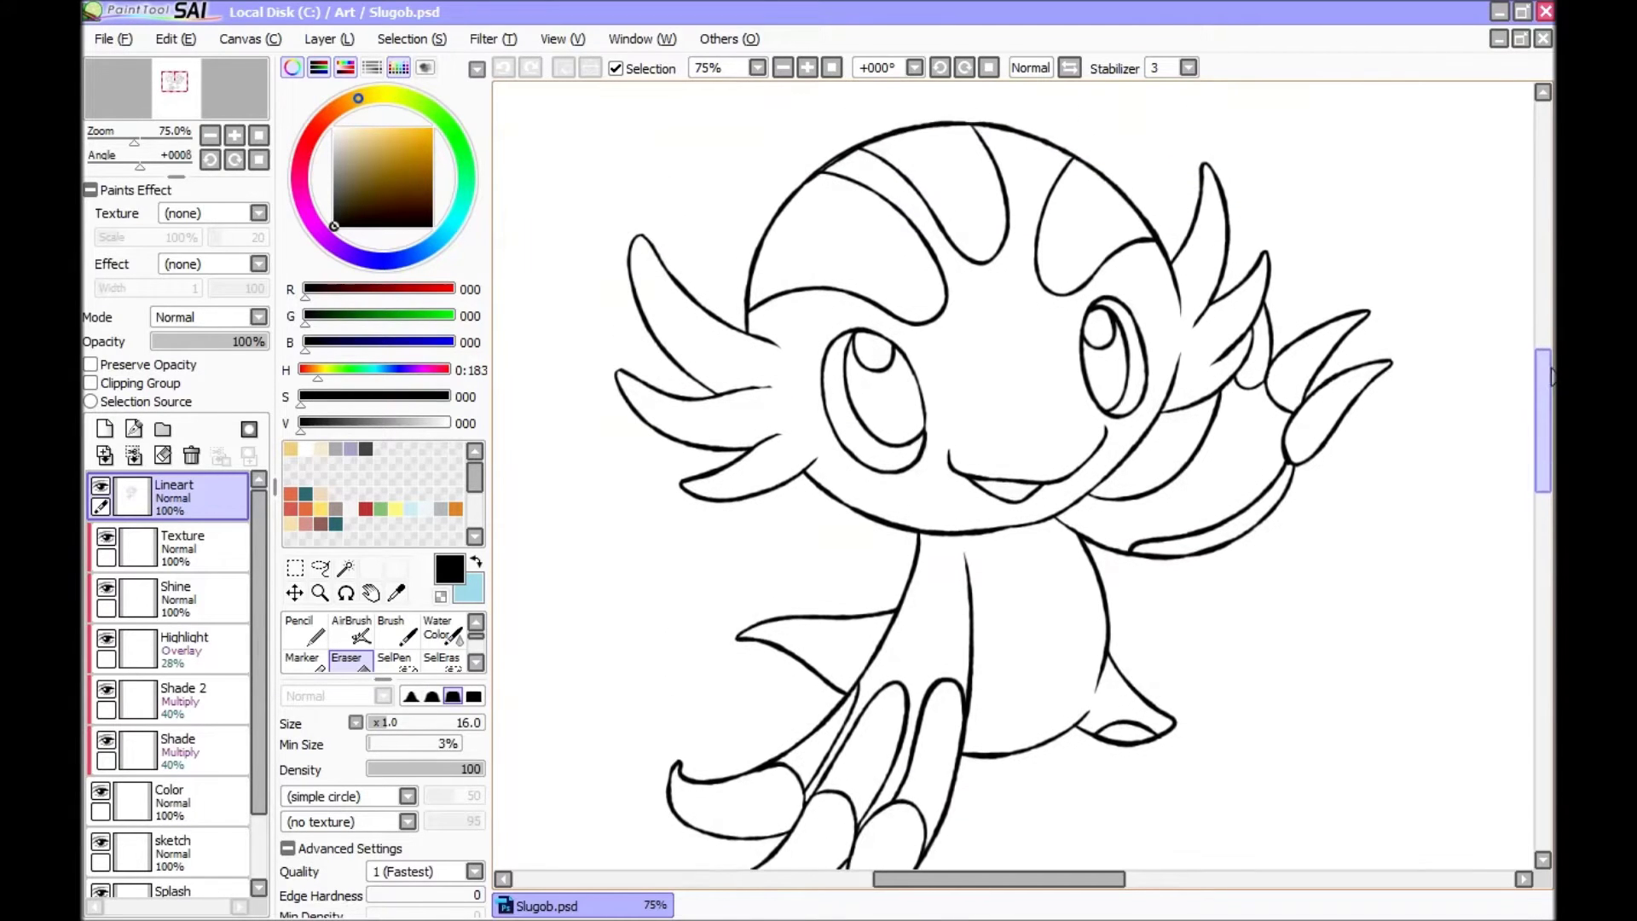
{"action": "scroll", "coordinate": [1211, 405], "scroll_direction": "down", "scroll_amount": 1}
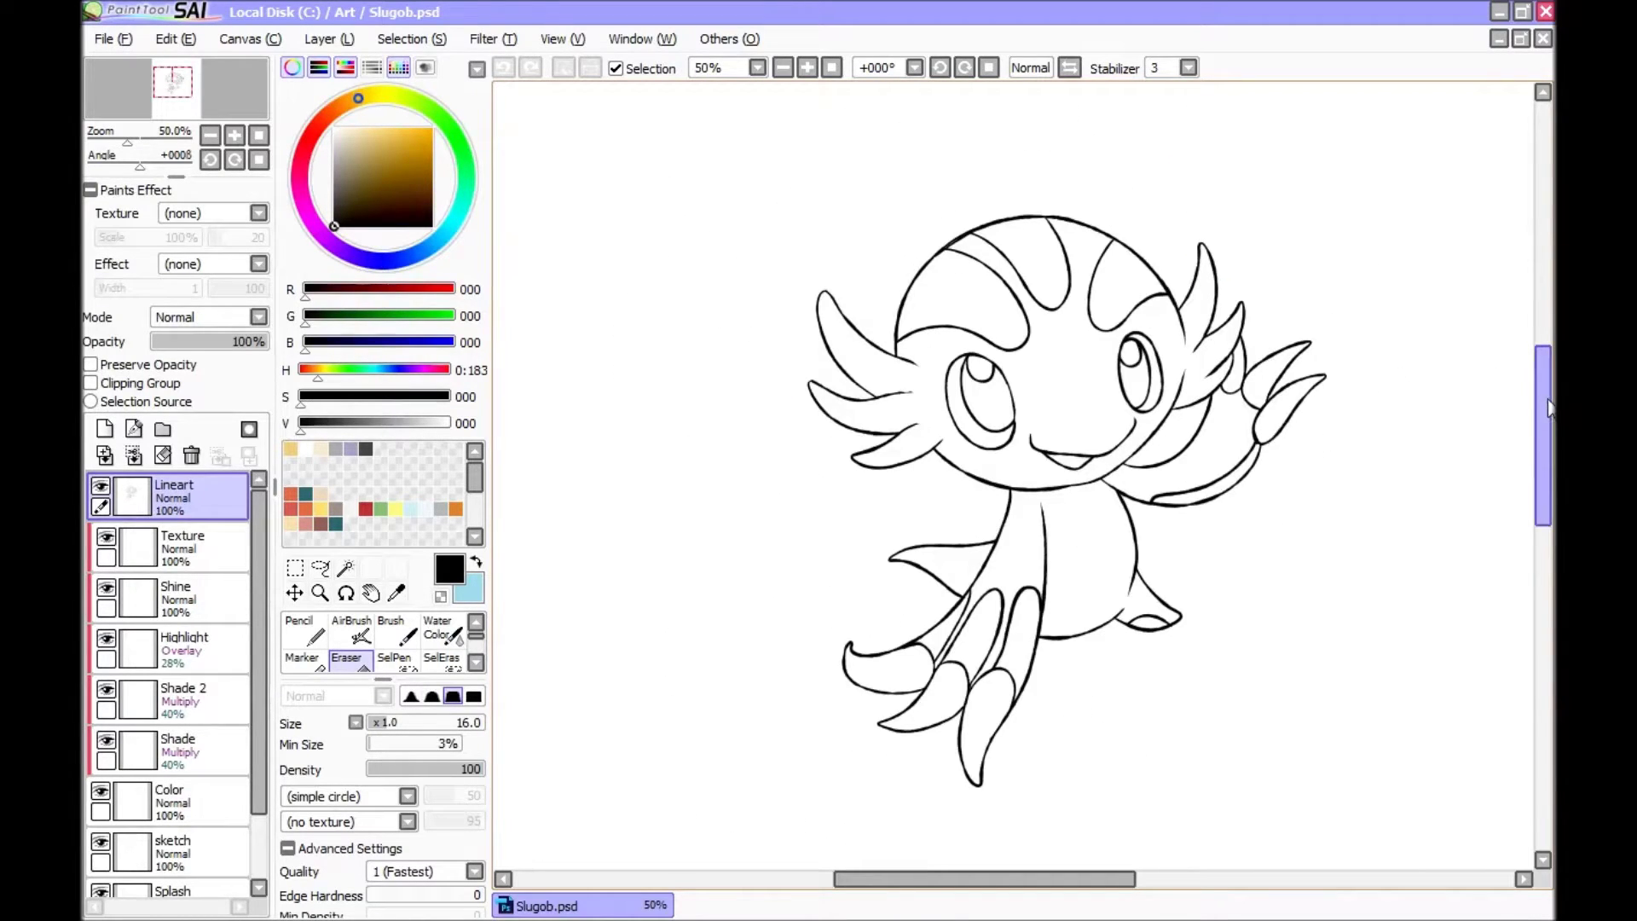
{"action": "left_click_drag", "start_coordinate": [1548, 408], "coordinate": [1550, 412]}
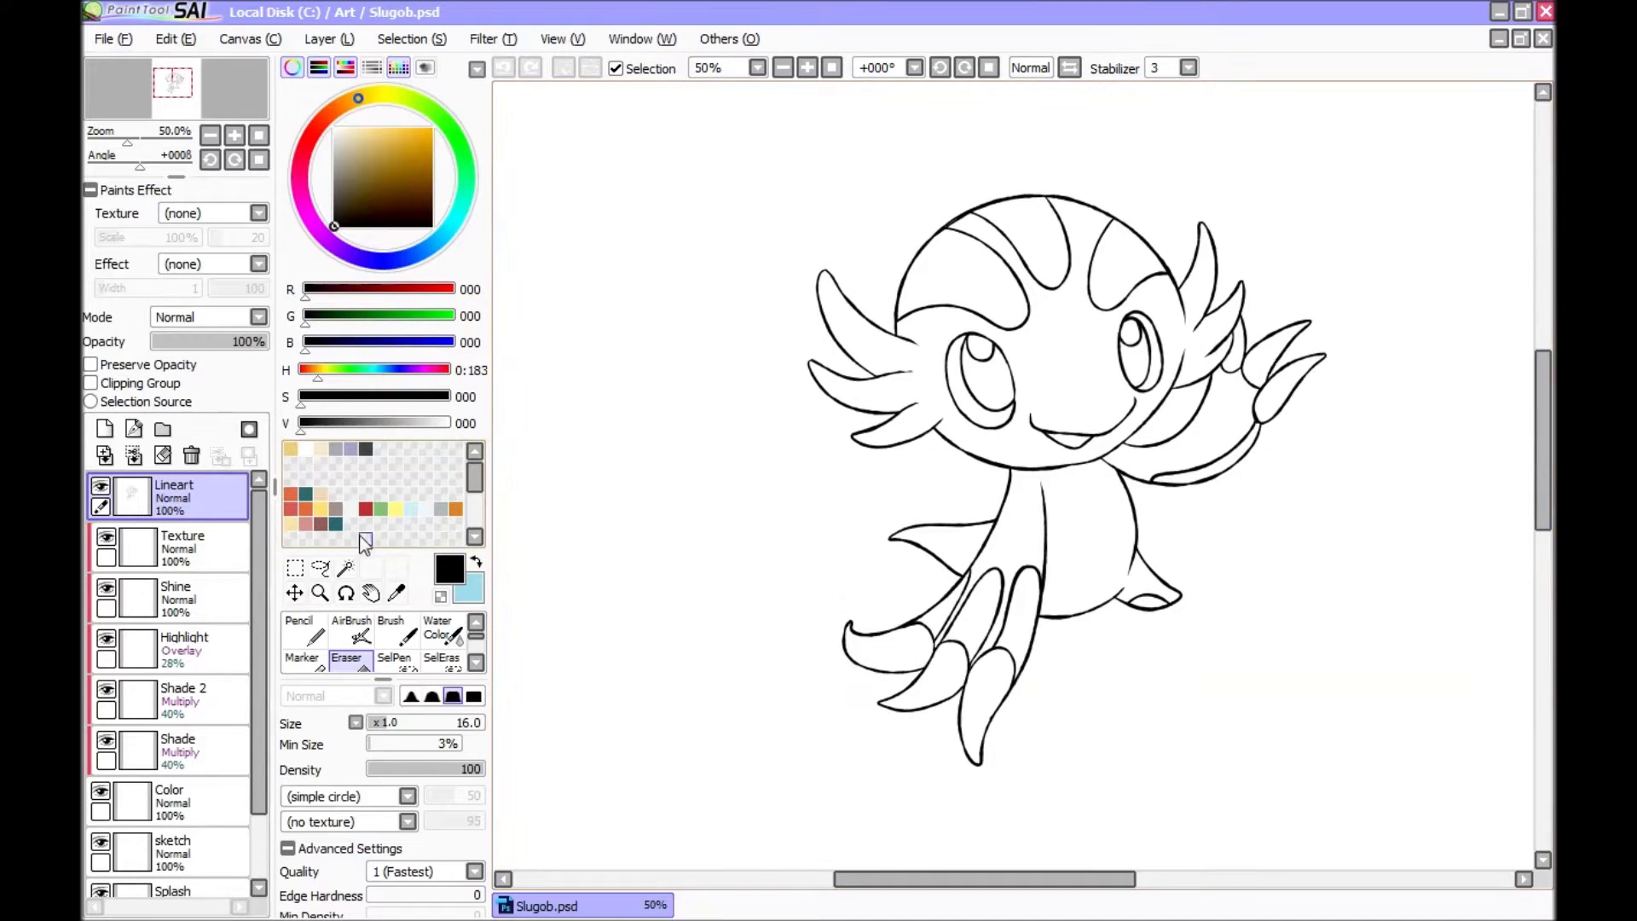
{"action": "scroll", "coordinate": [248, 637], "scroll_direction": "down", "scroll_amount": 2}
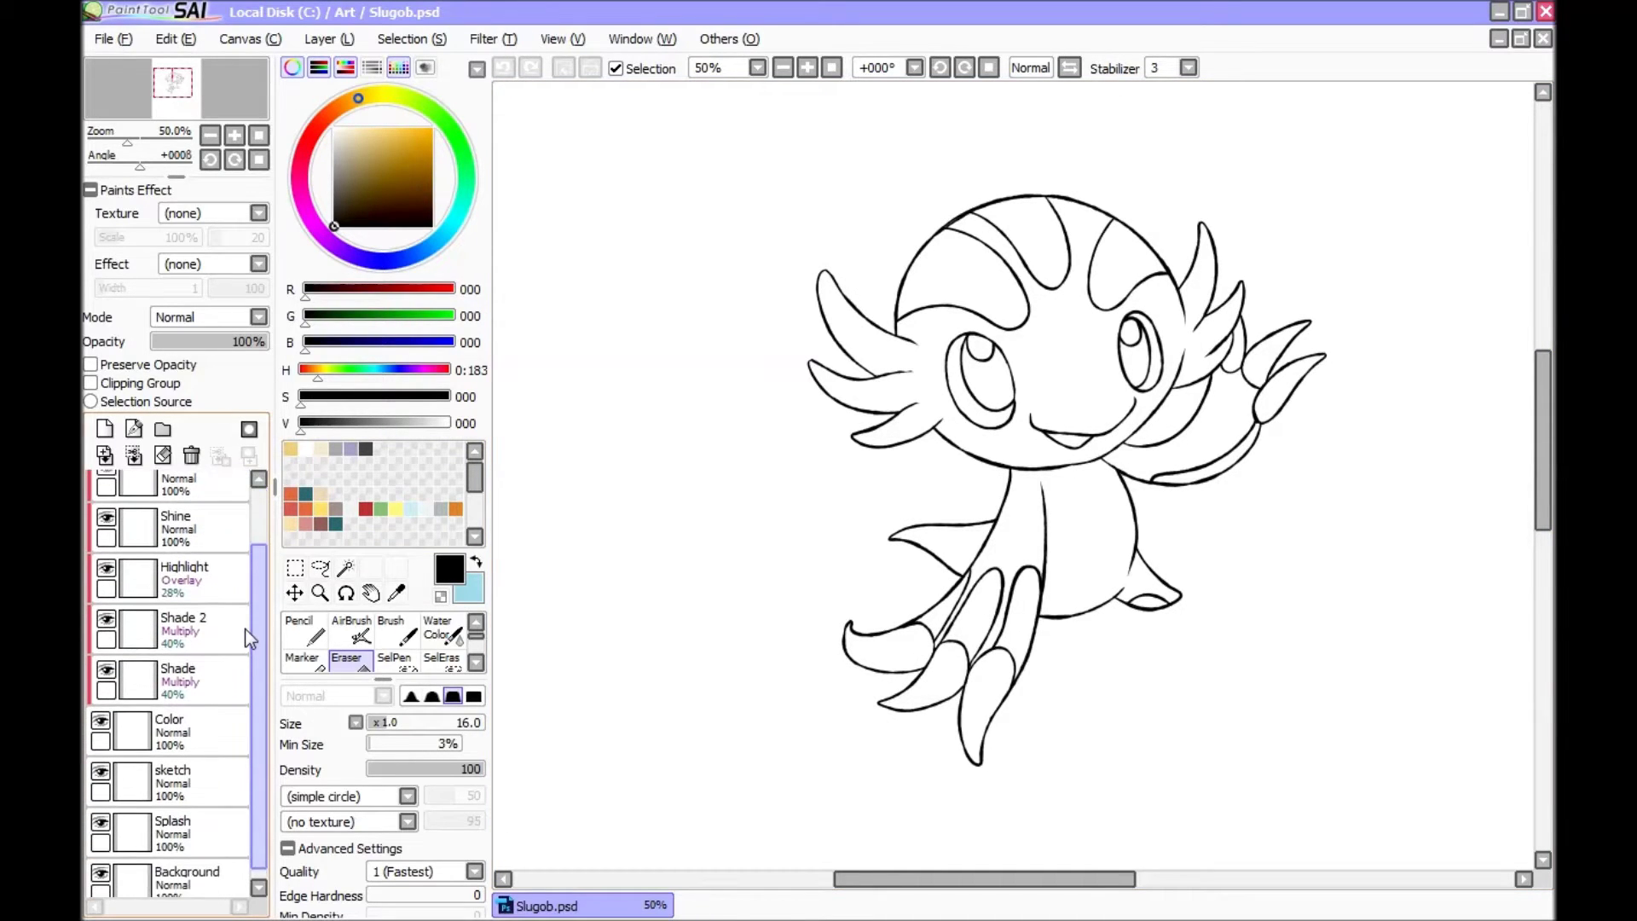
{"action": "scroll", "coordinate": [243, 628], "scroll_direction": "down", "scroll_amount": 1}
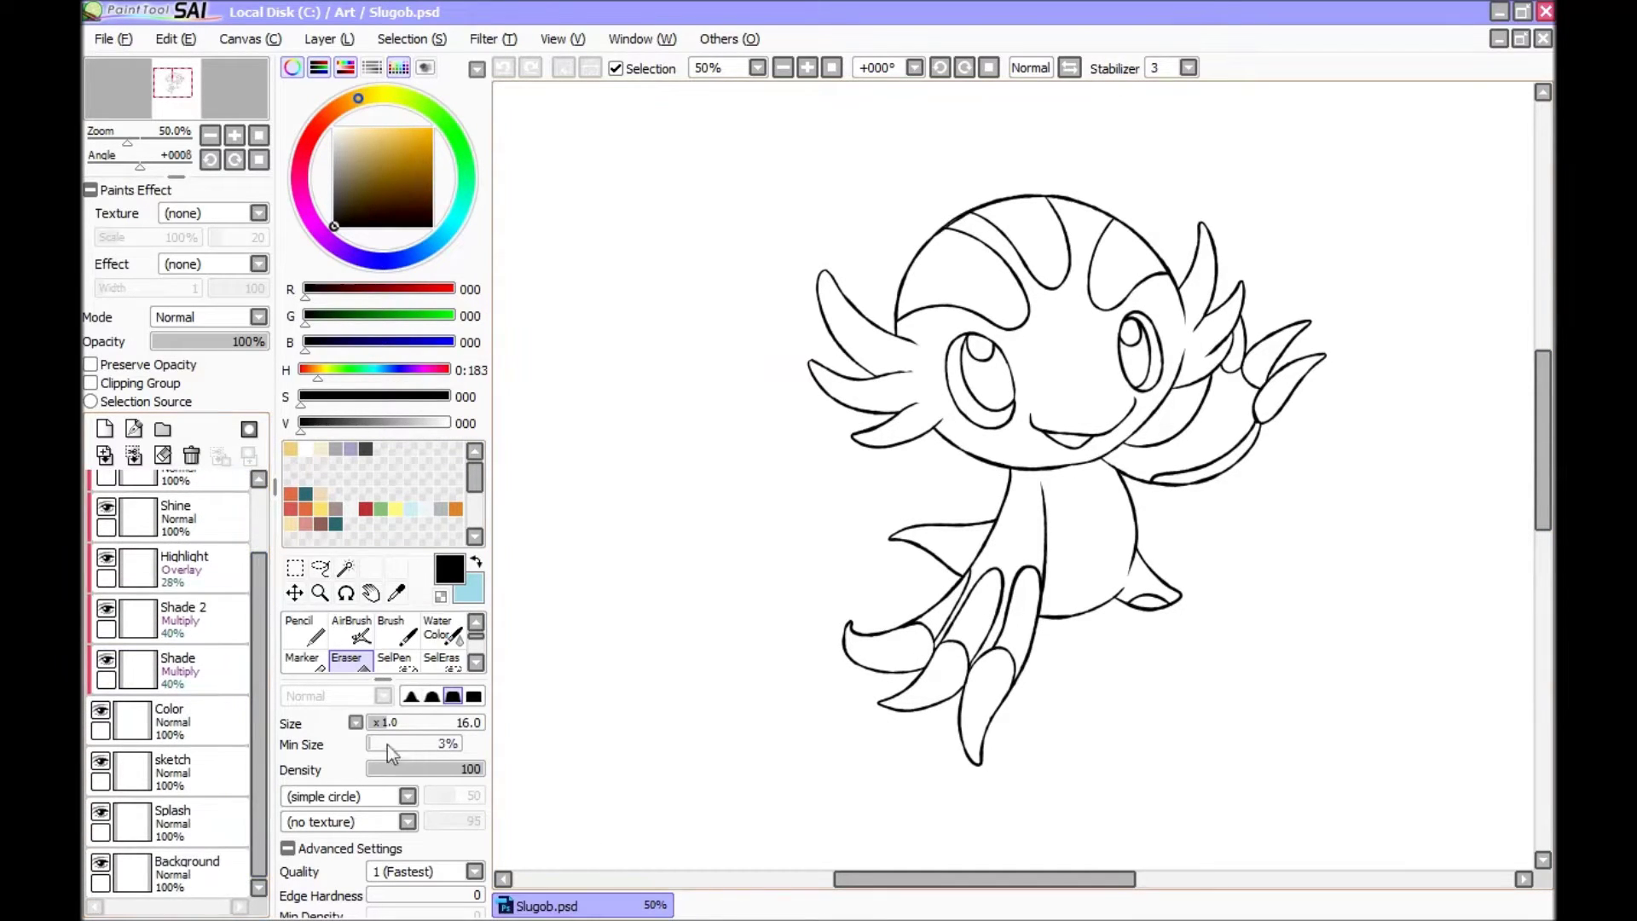
{"action": "scroll", "coordinate": [255, 630], "scroll_direction": "up", "scroll_amount": 2}
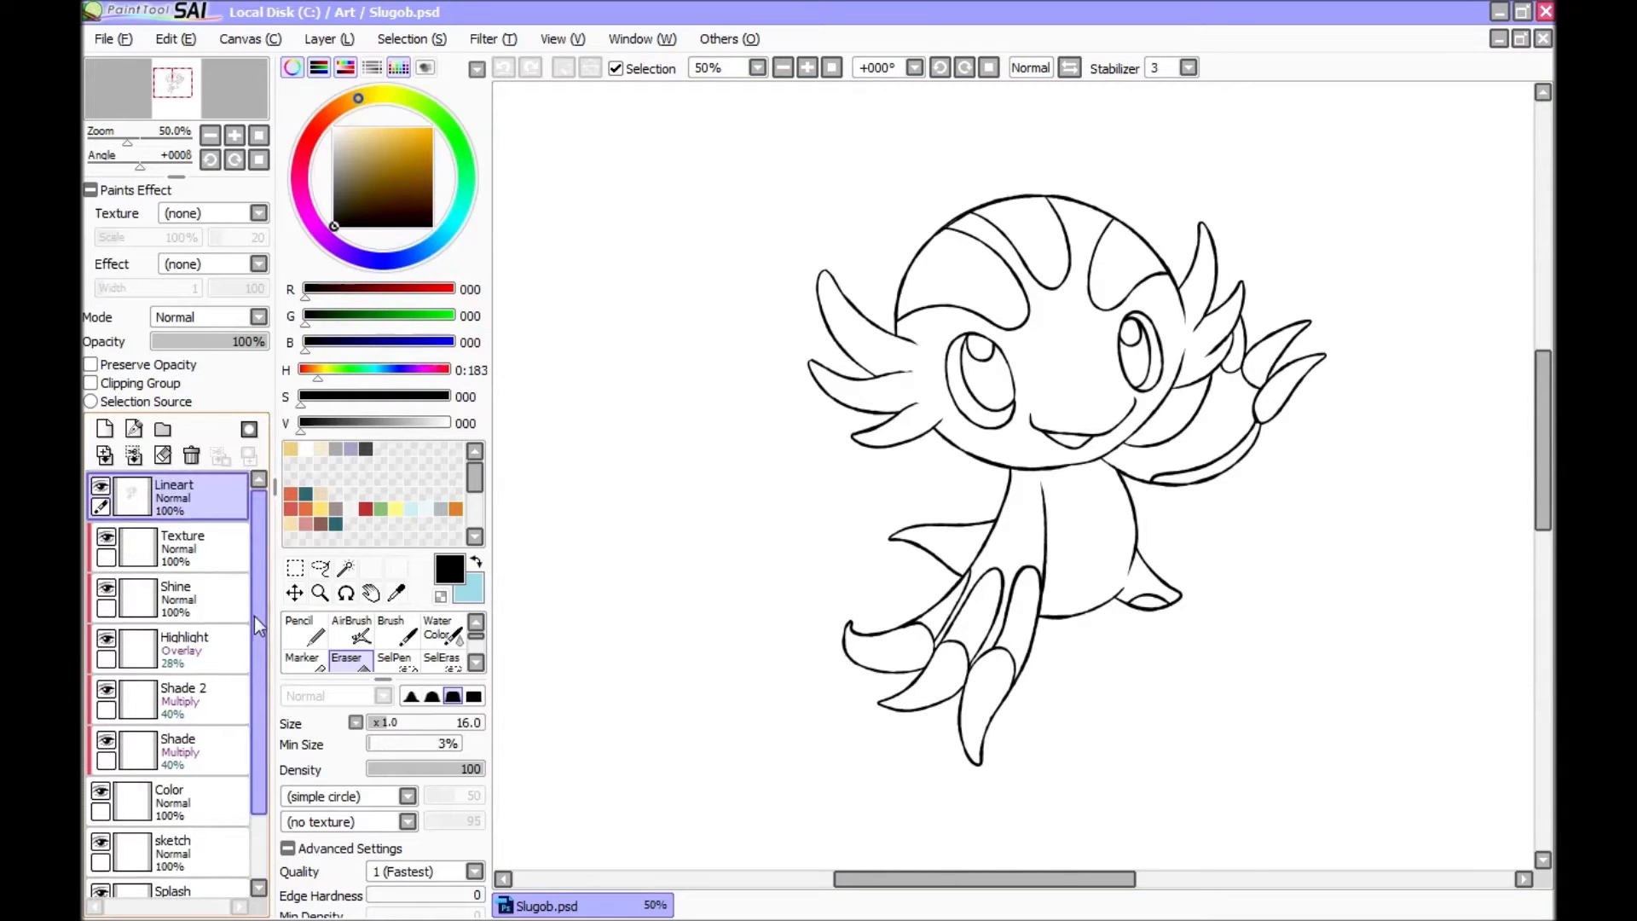
{"action": "scroll", "coordinate": [263, 585], "scroll_direction": "down", "scroll_amount": 2}
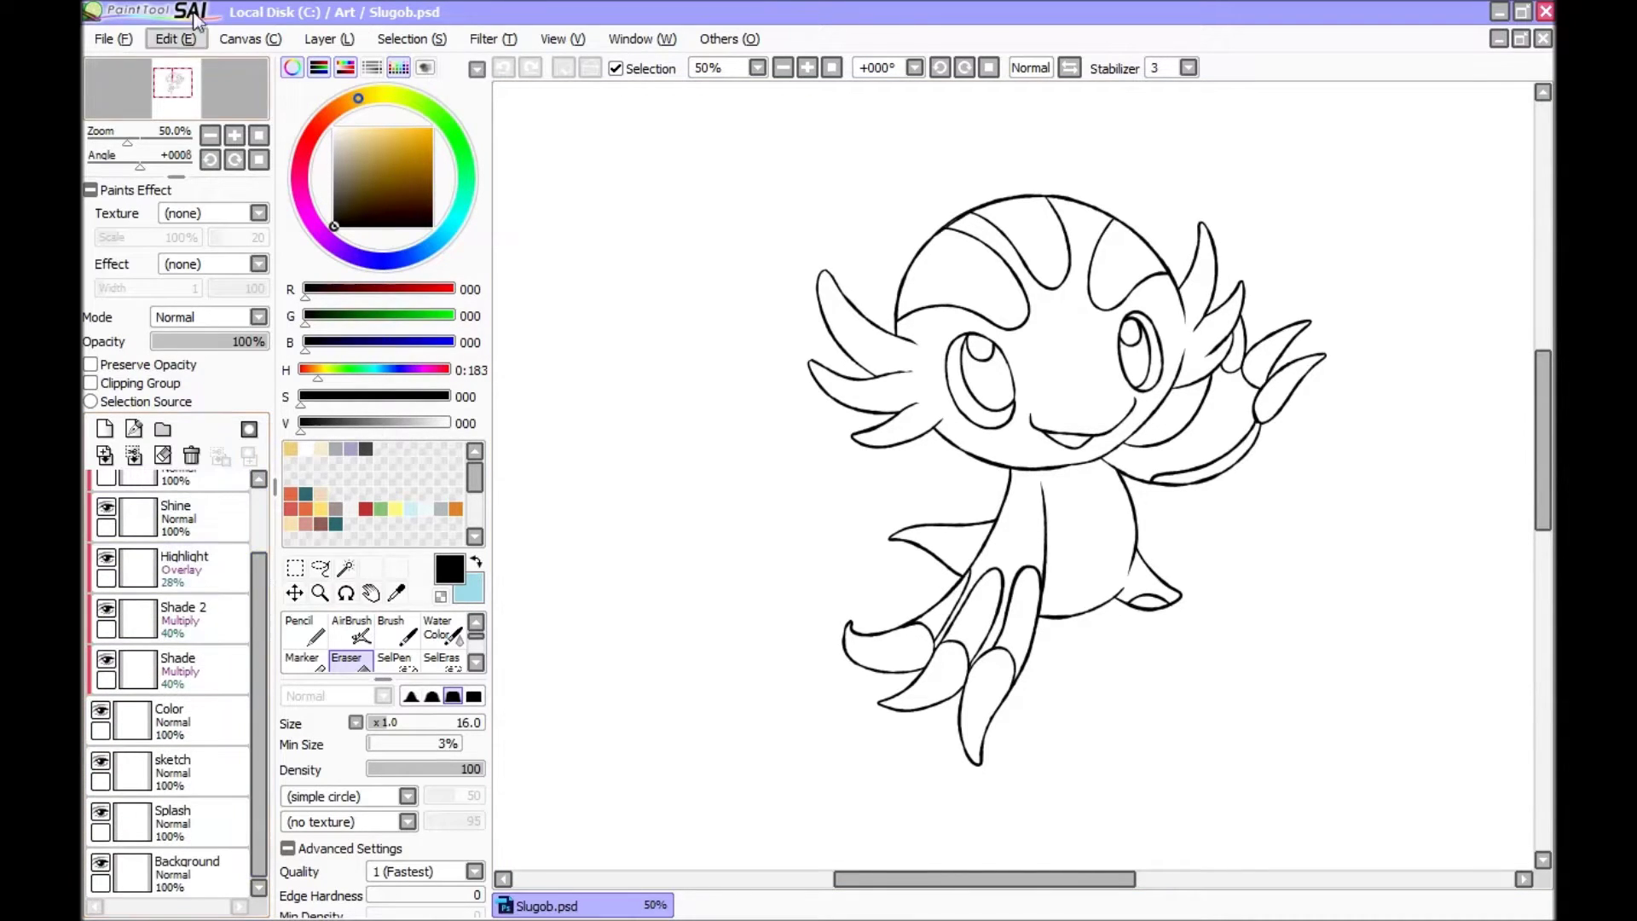
{"action": "scroll", "coordinate": [142, 592], "scroll_direction": "up", "scroll_amount": 2}
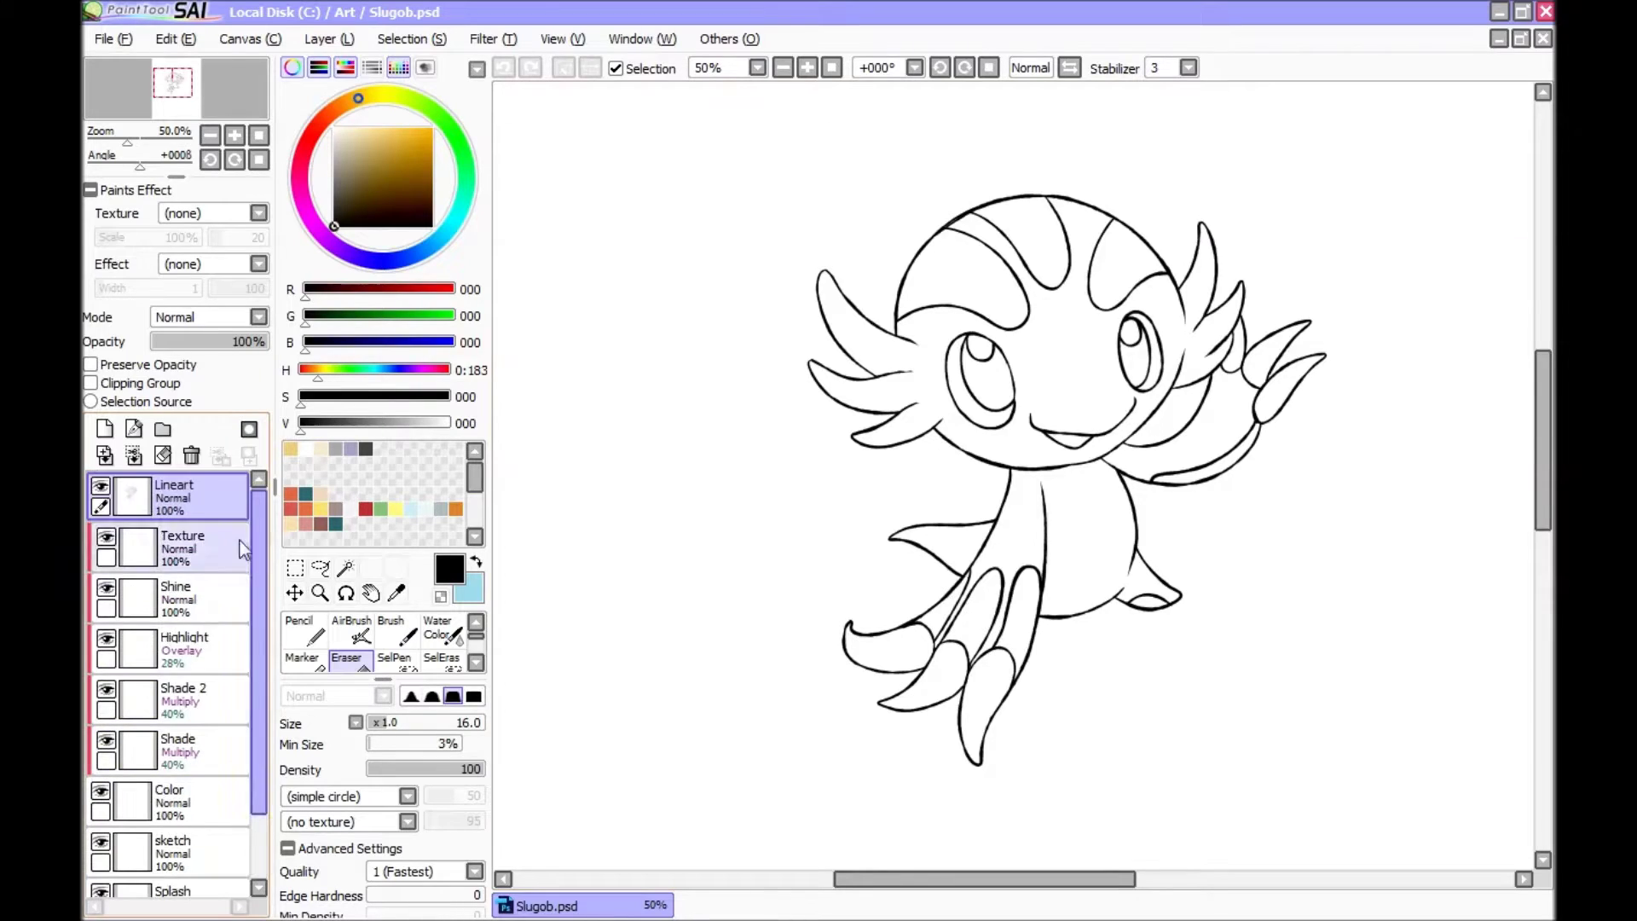
{"action": "scroll", "coordinate": [186, 665], "scroll_direction": "down", "scroll_amount": 2}
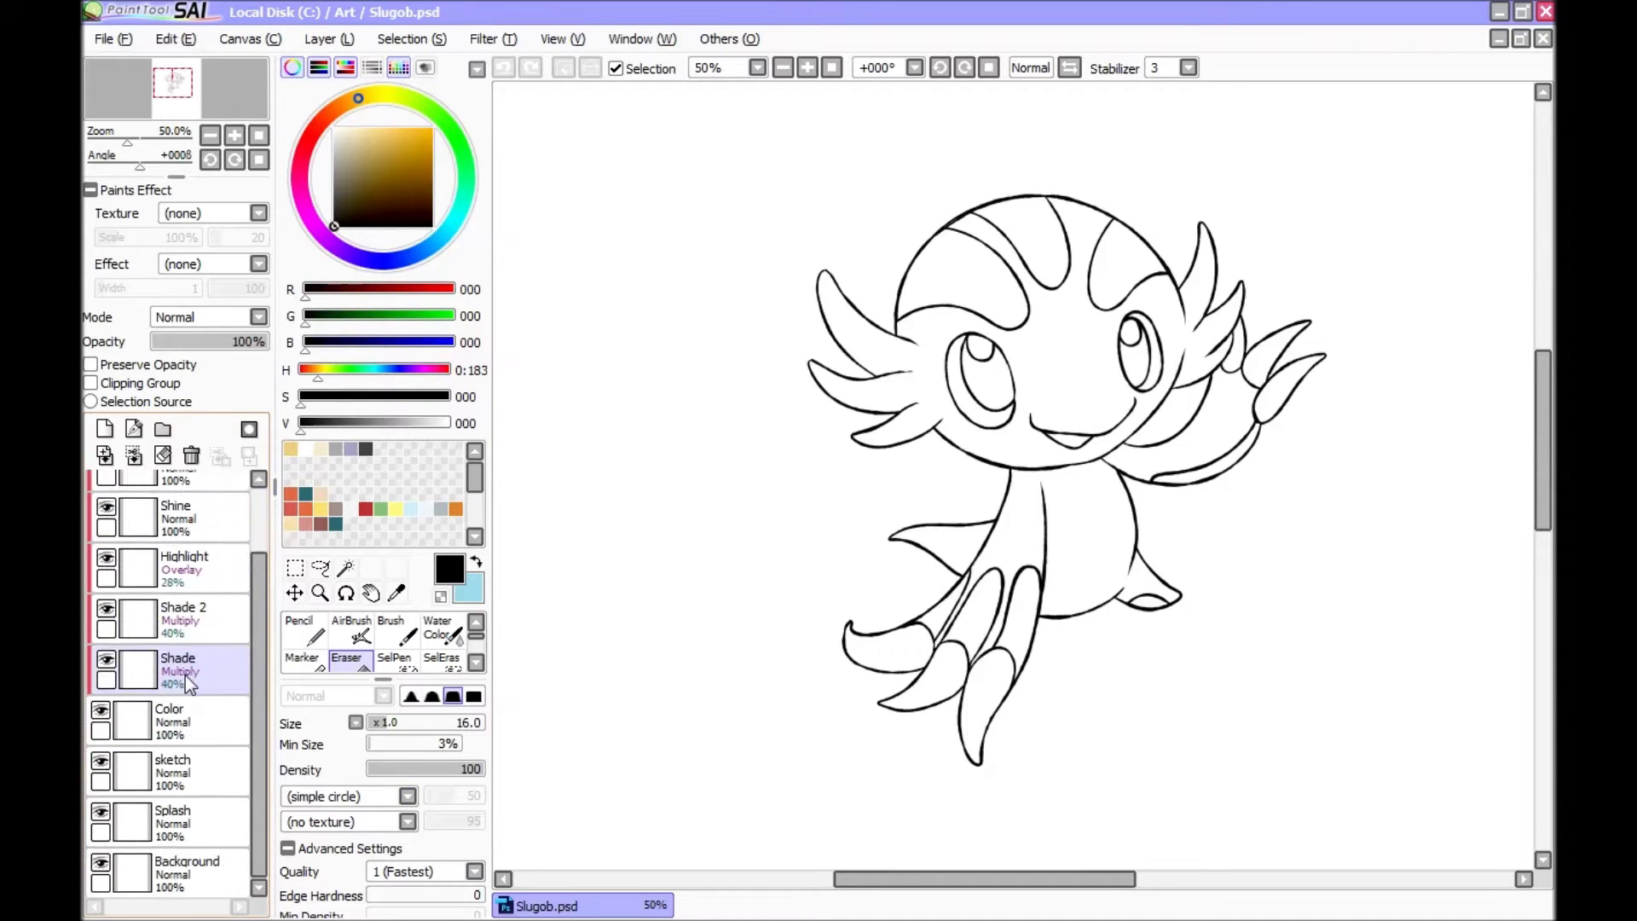
Step: Step through the Background, Splash, sketch and Color layers, ending on the Shade layer
{"action": "left_click", "coordinate": [186, 861]}
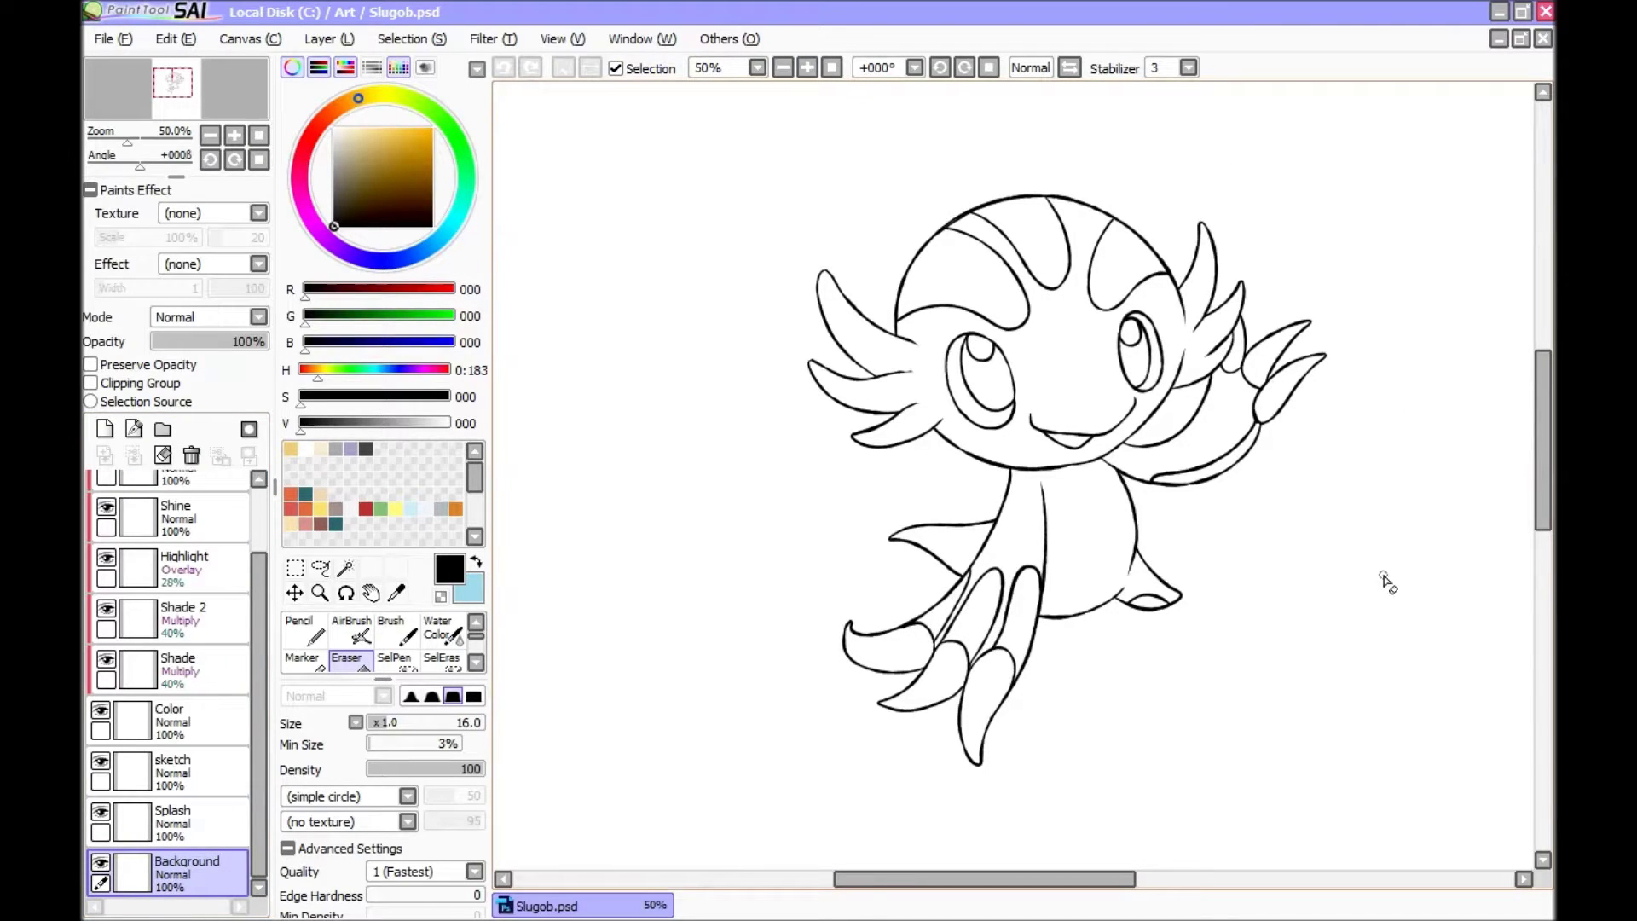
{"action": "left_click", "coordinate": [220, 811]}
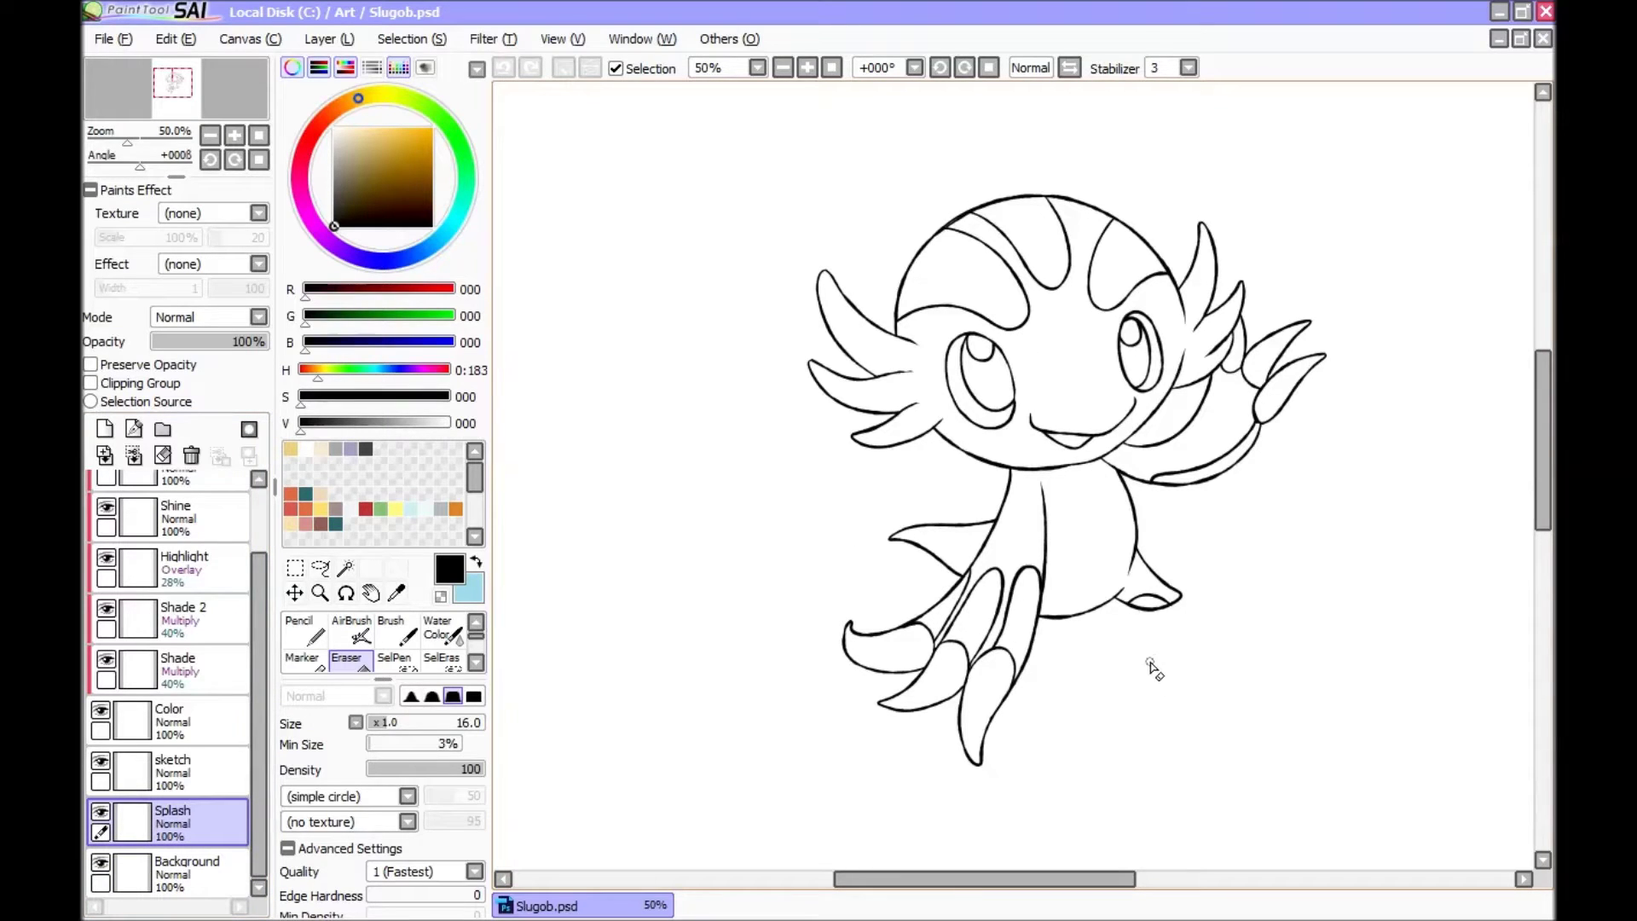
{"action": "left_click", "coordinate": [223, 770]}
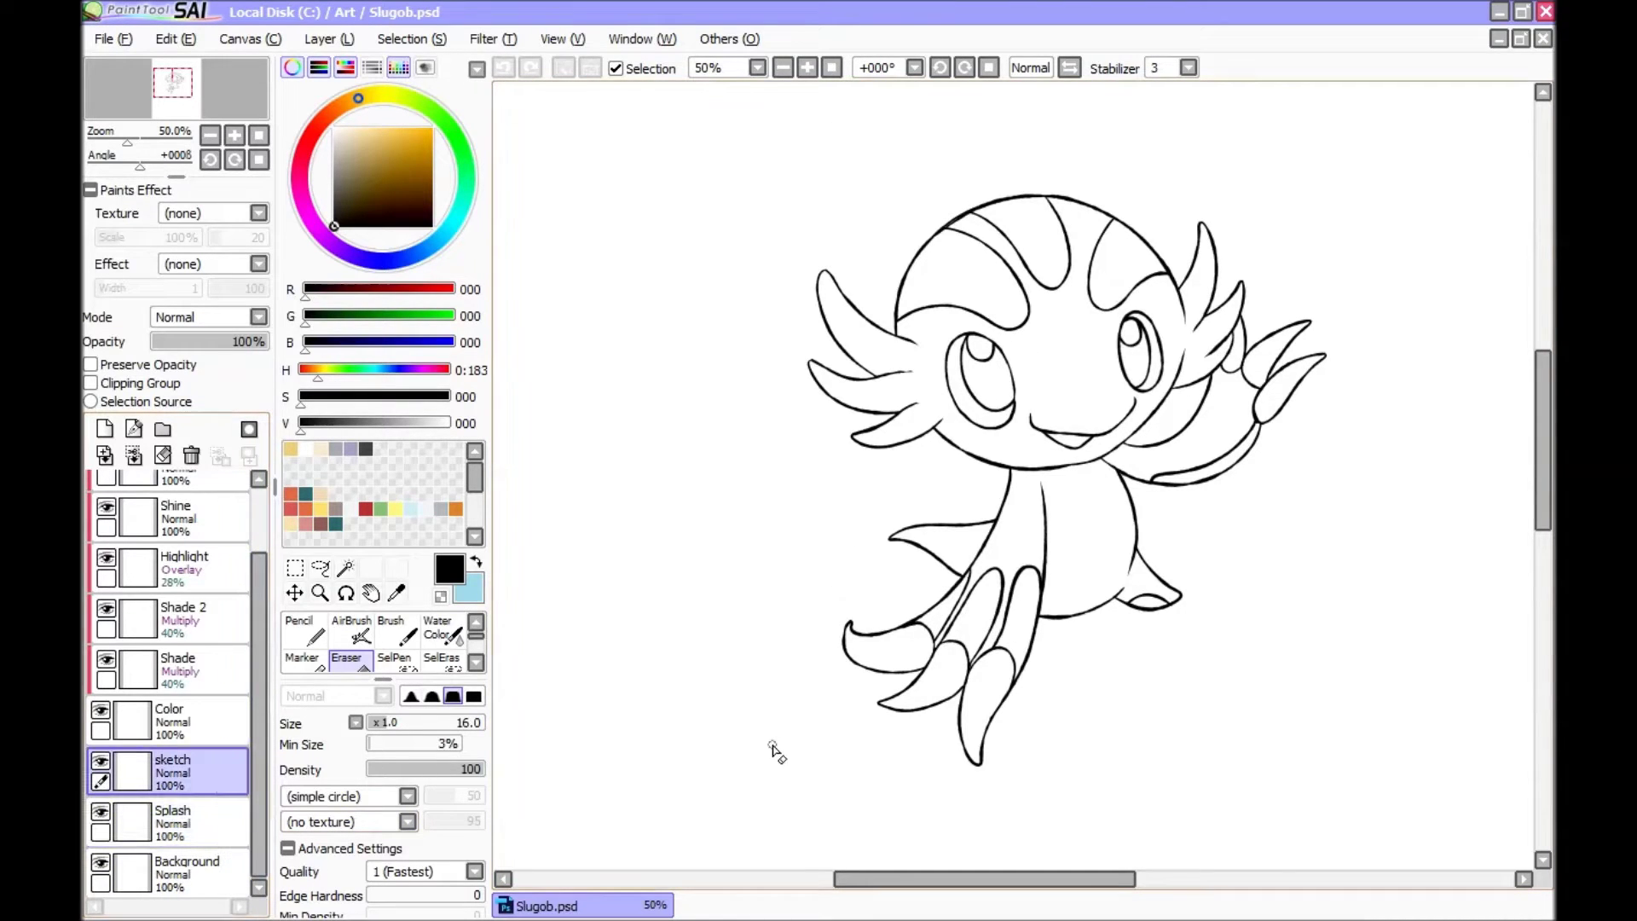
{"action": "left_click", "coordinate": [221, 708]}
{"action": "scroll", "coordinate": [222, 705], "scroll_direction": "up", "scroll_amount": 1}
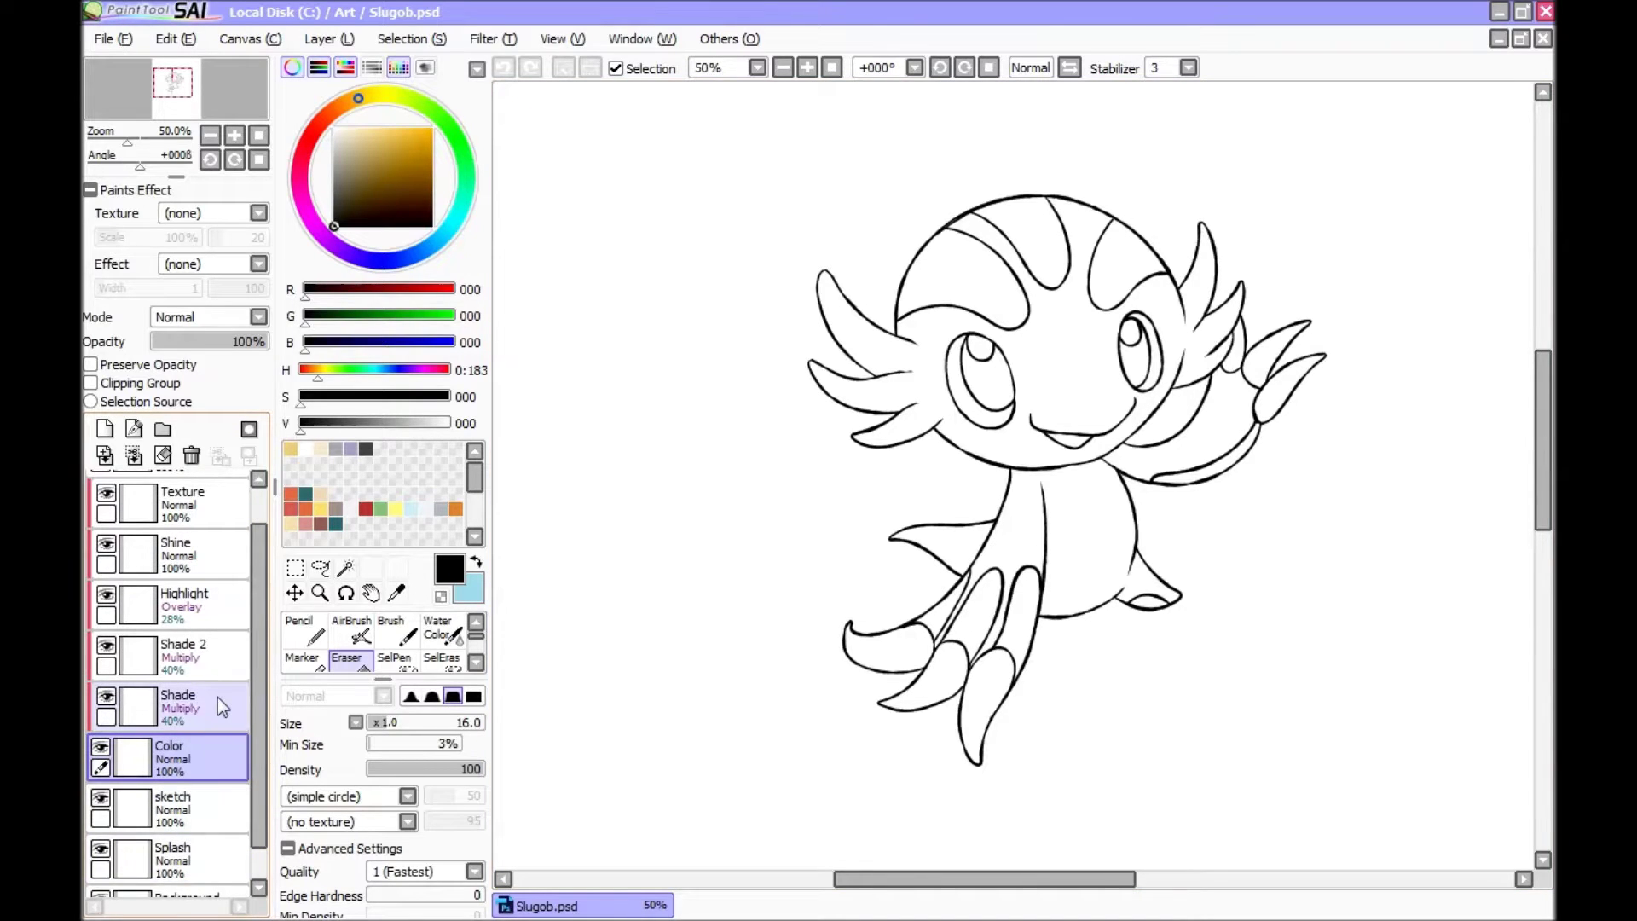
{"action": "left_click", "coordinate": [218, 698]}
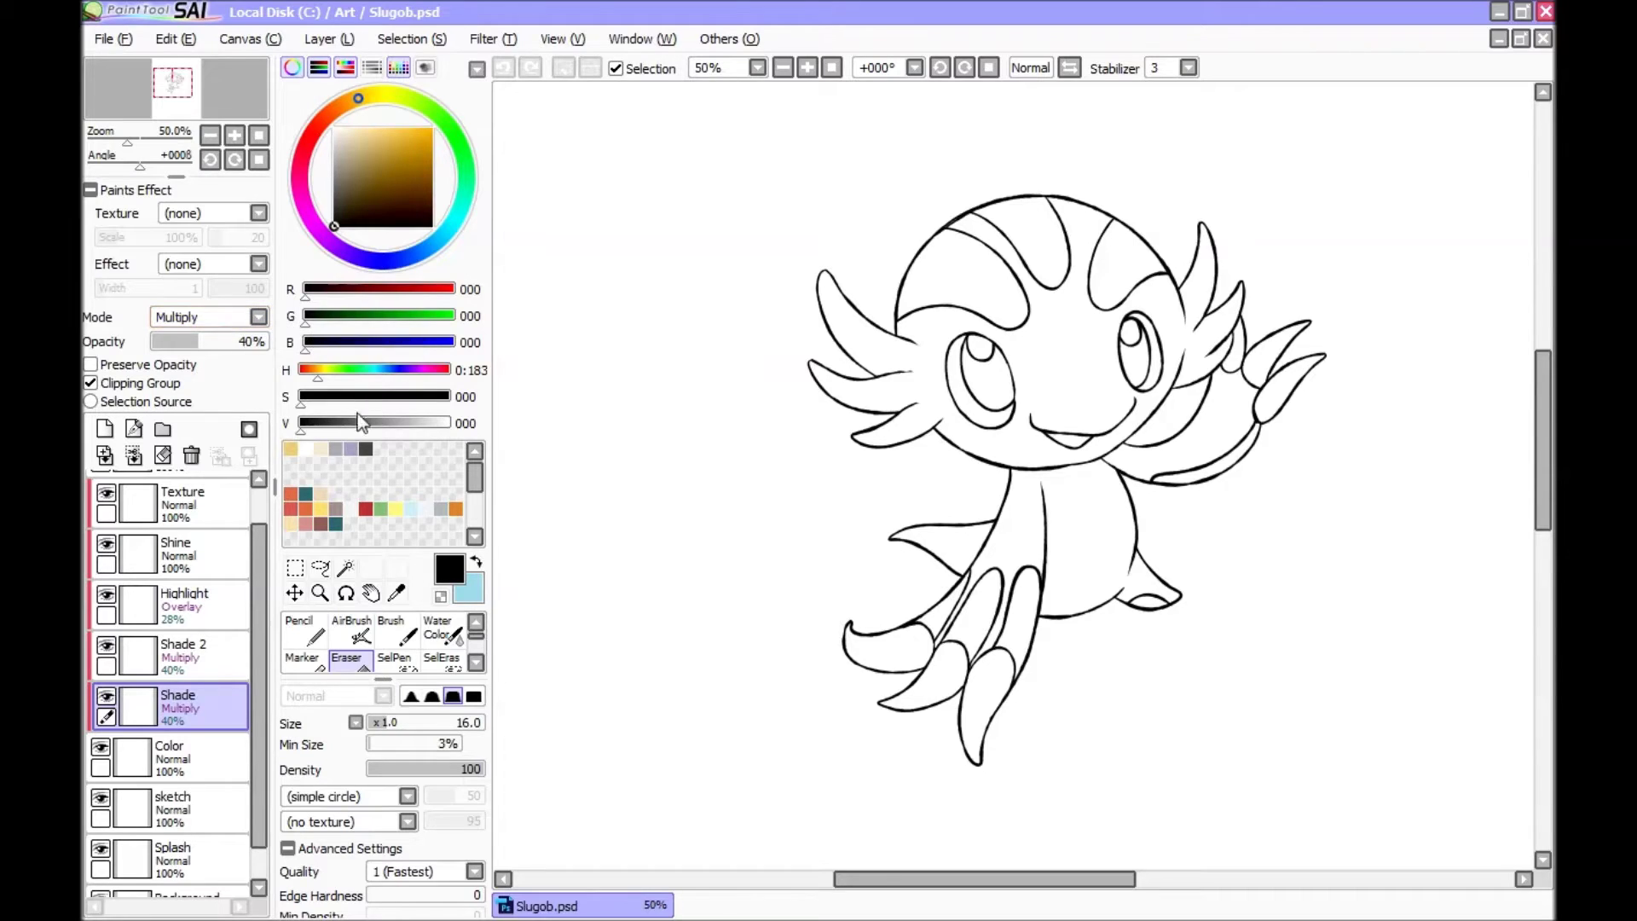
Step: Pick a light grey on the Shade layer and lavender (RGB 166, 162, 197) on Shade 2
{"action": "left_click", "coordinate": [336, 448]}
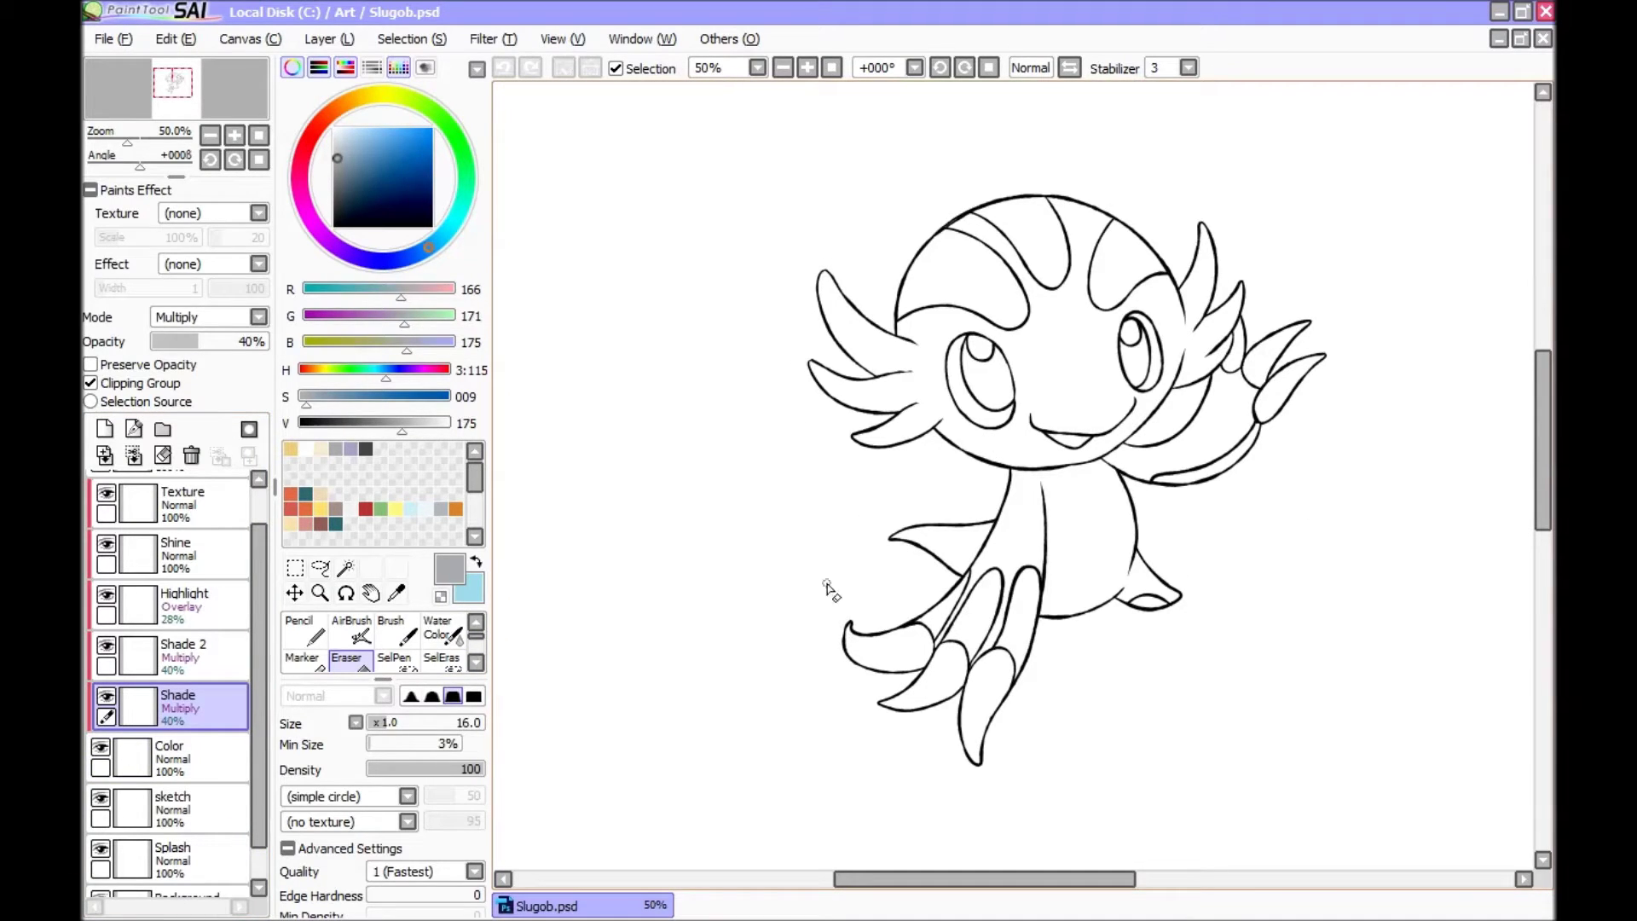
{"action": "left_click", "coordinate": [207, 648]}
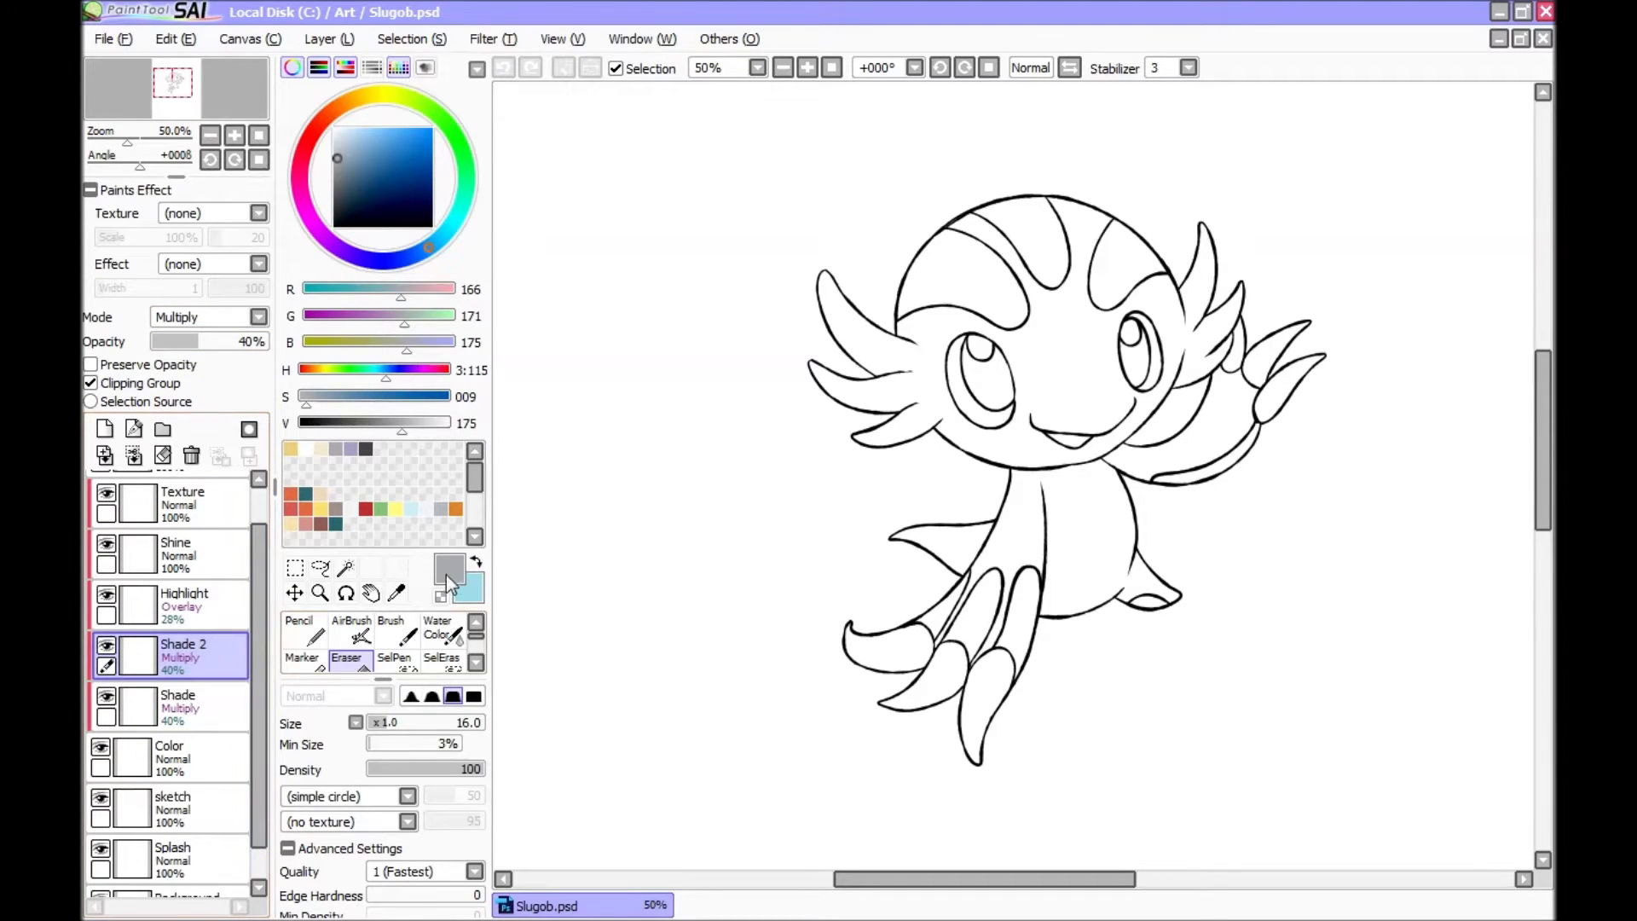
{"action": "left_click", "coordinate": [353, 449]}
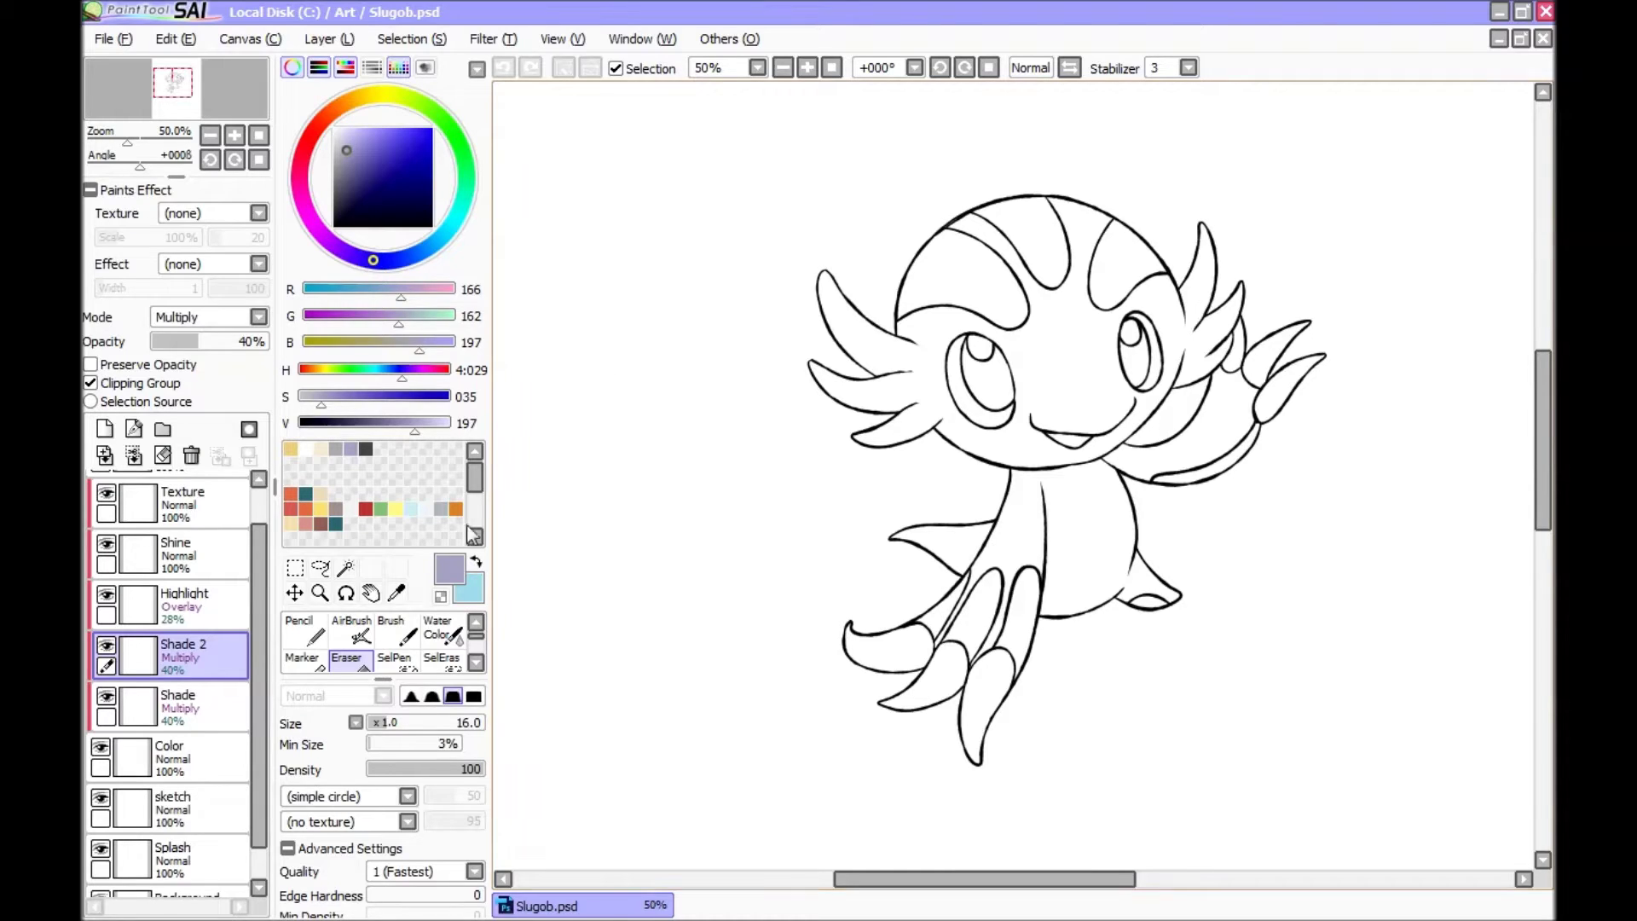
{"action": "left_click", "coordinate": [213, 596]}
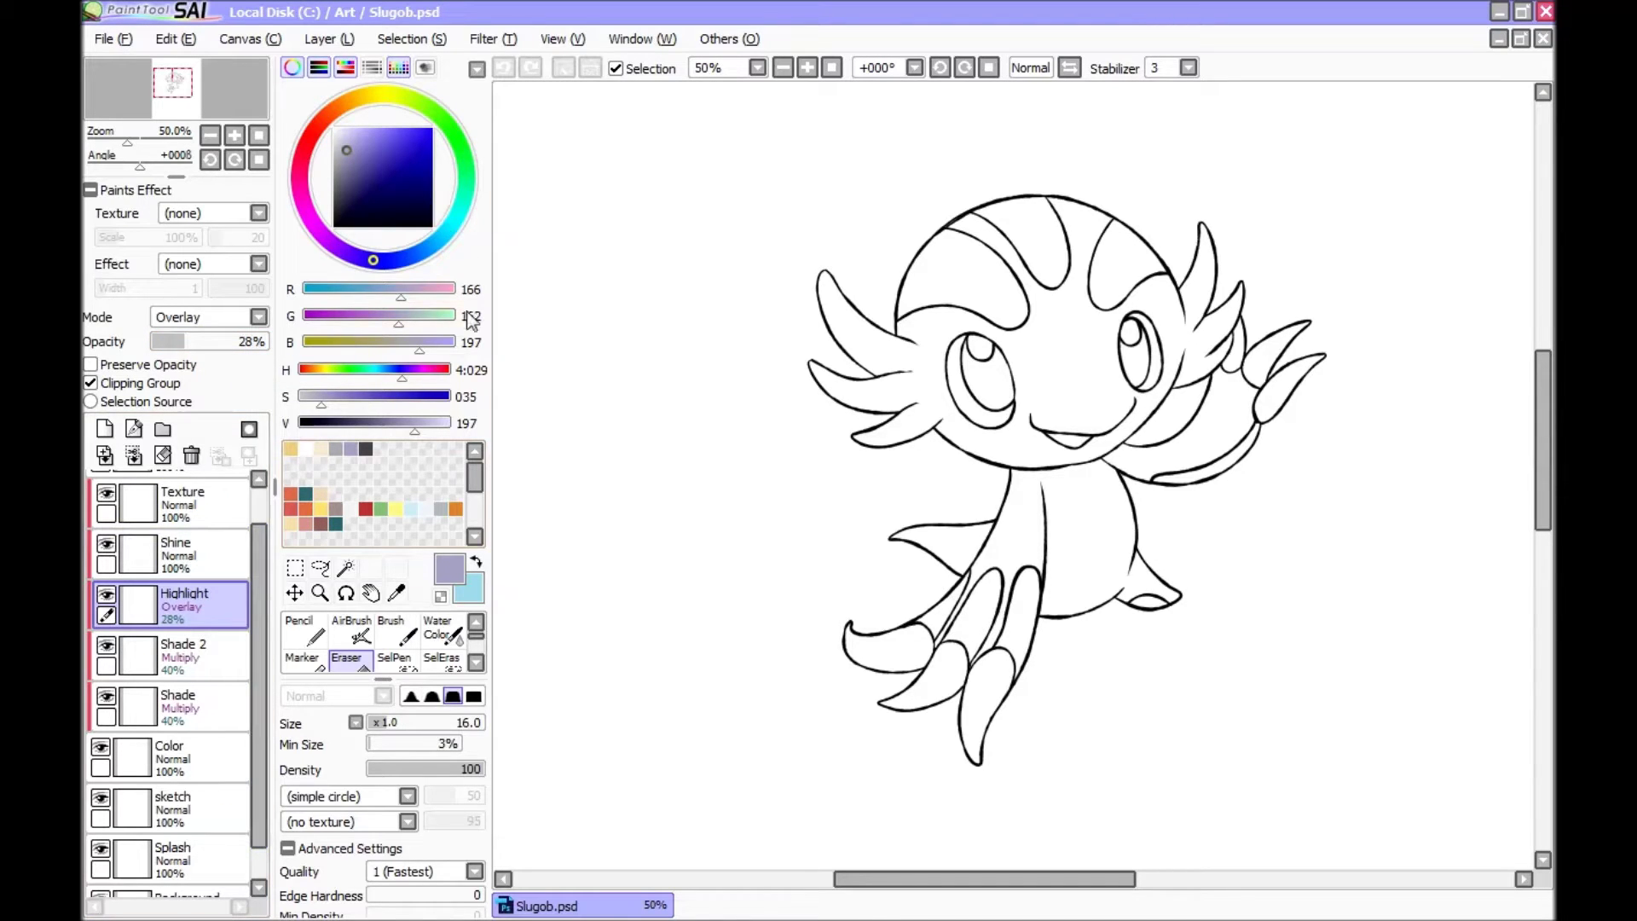
{"action": "left_click", "coordinate": [218, 561]}
{"action": "scroll", "coordinate": [217, 583], "scroll_direction": "up", "scroll_amount": 1}
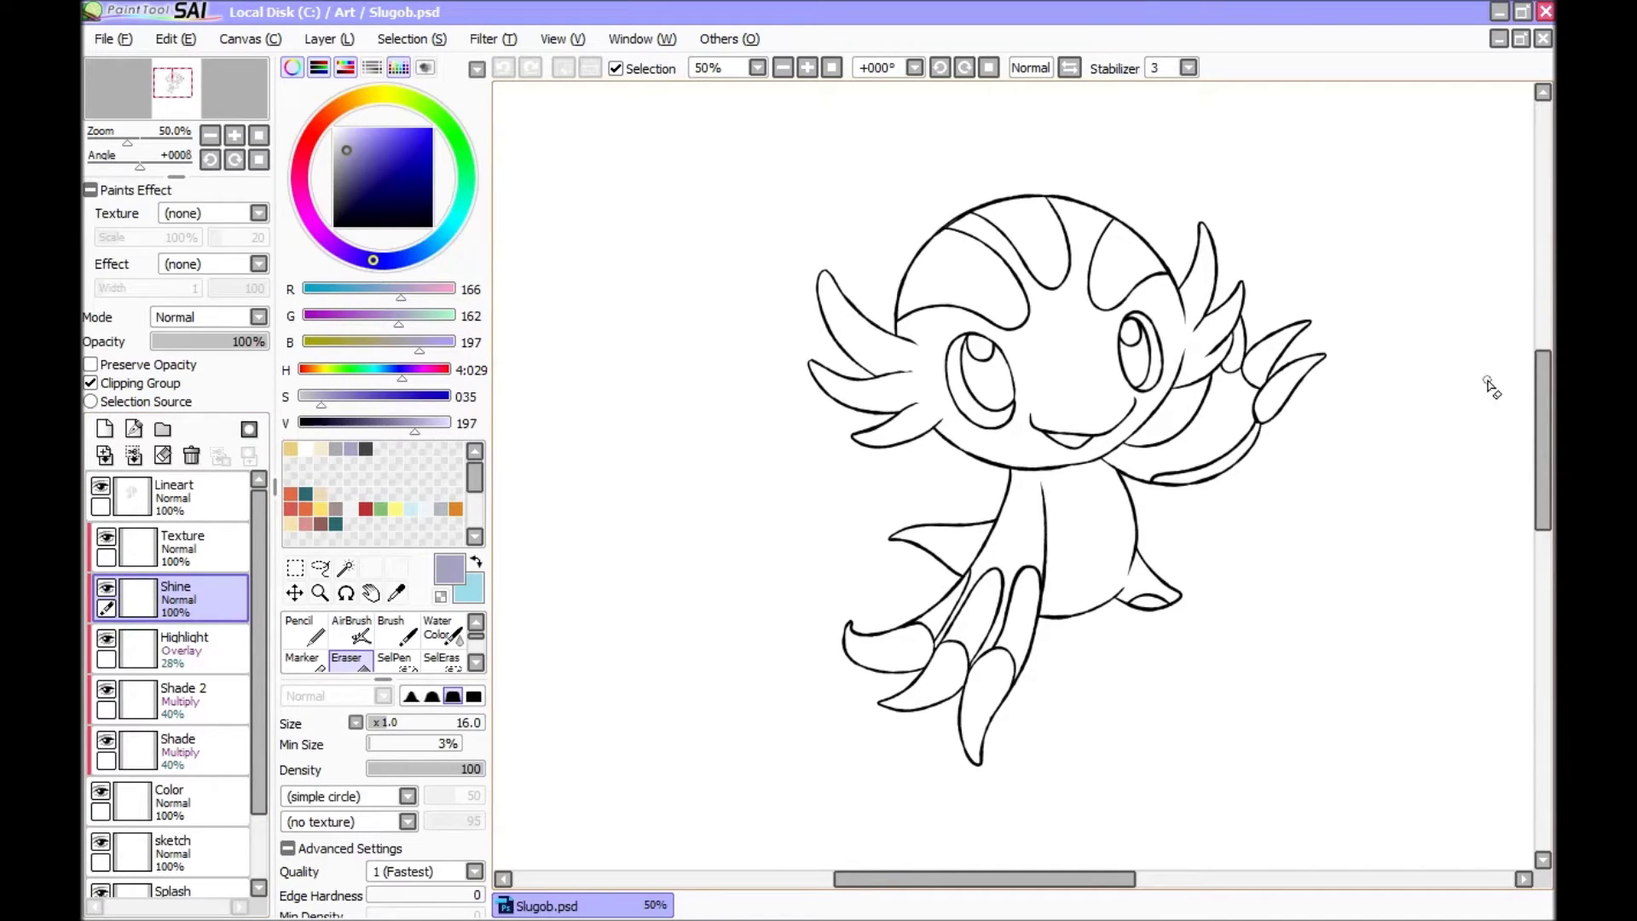
{"action": "left_click_drag", "start_coordinate": [1542, 402], "coordinate": [1545, 416]}
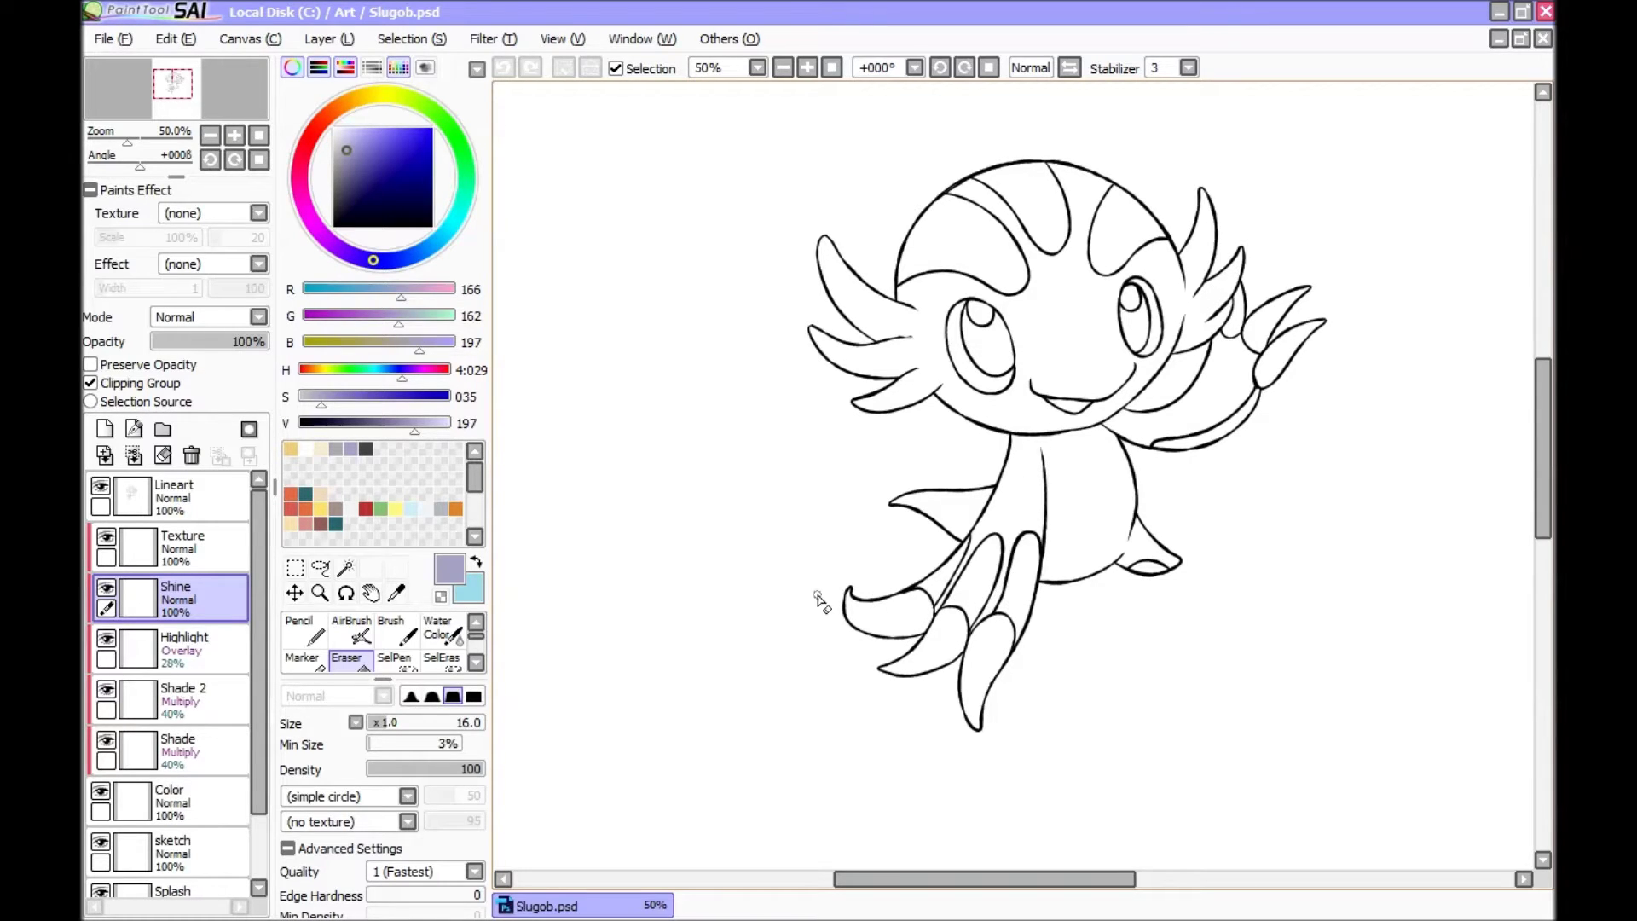
{"action": "left_click", "coordinate": [223, 554]}
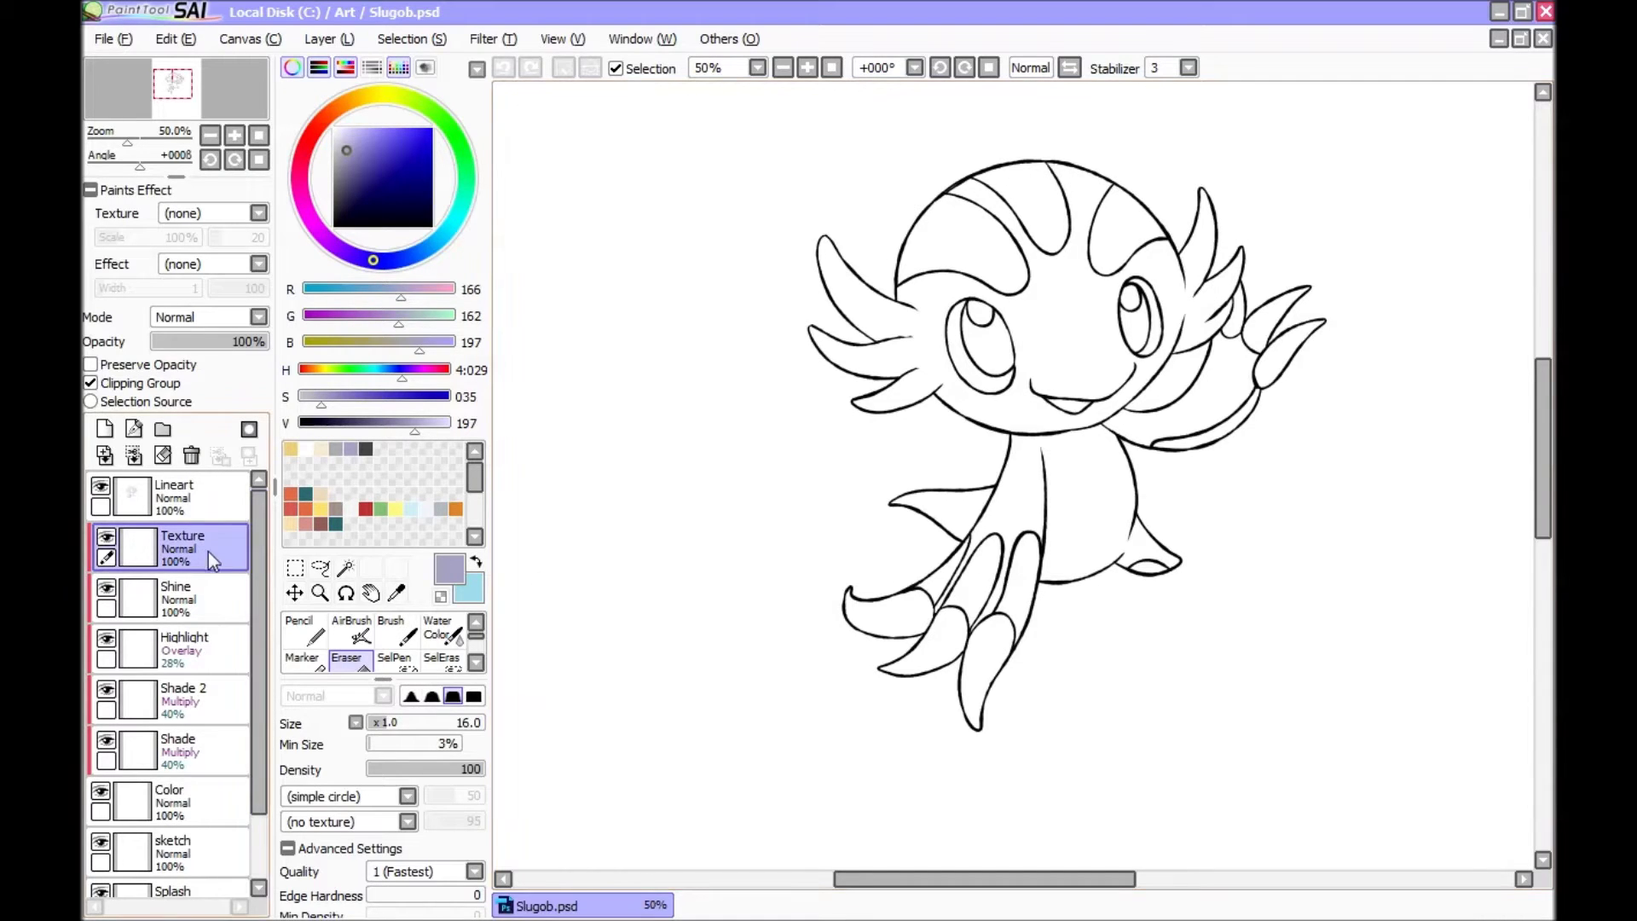
{"action": "scroll", "coordinate": [260, 545], "scroll_direction": "down", "scroll_amount": 1}
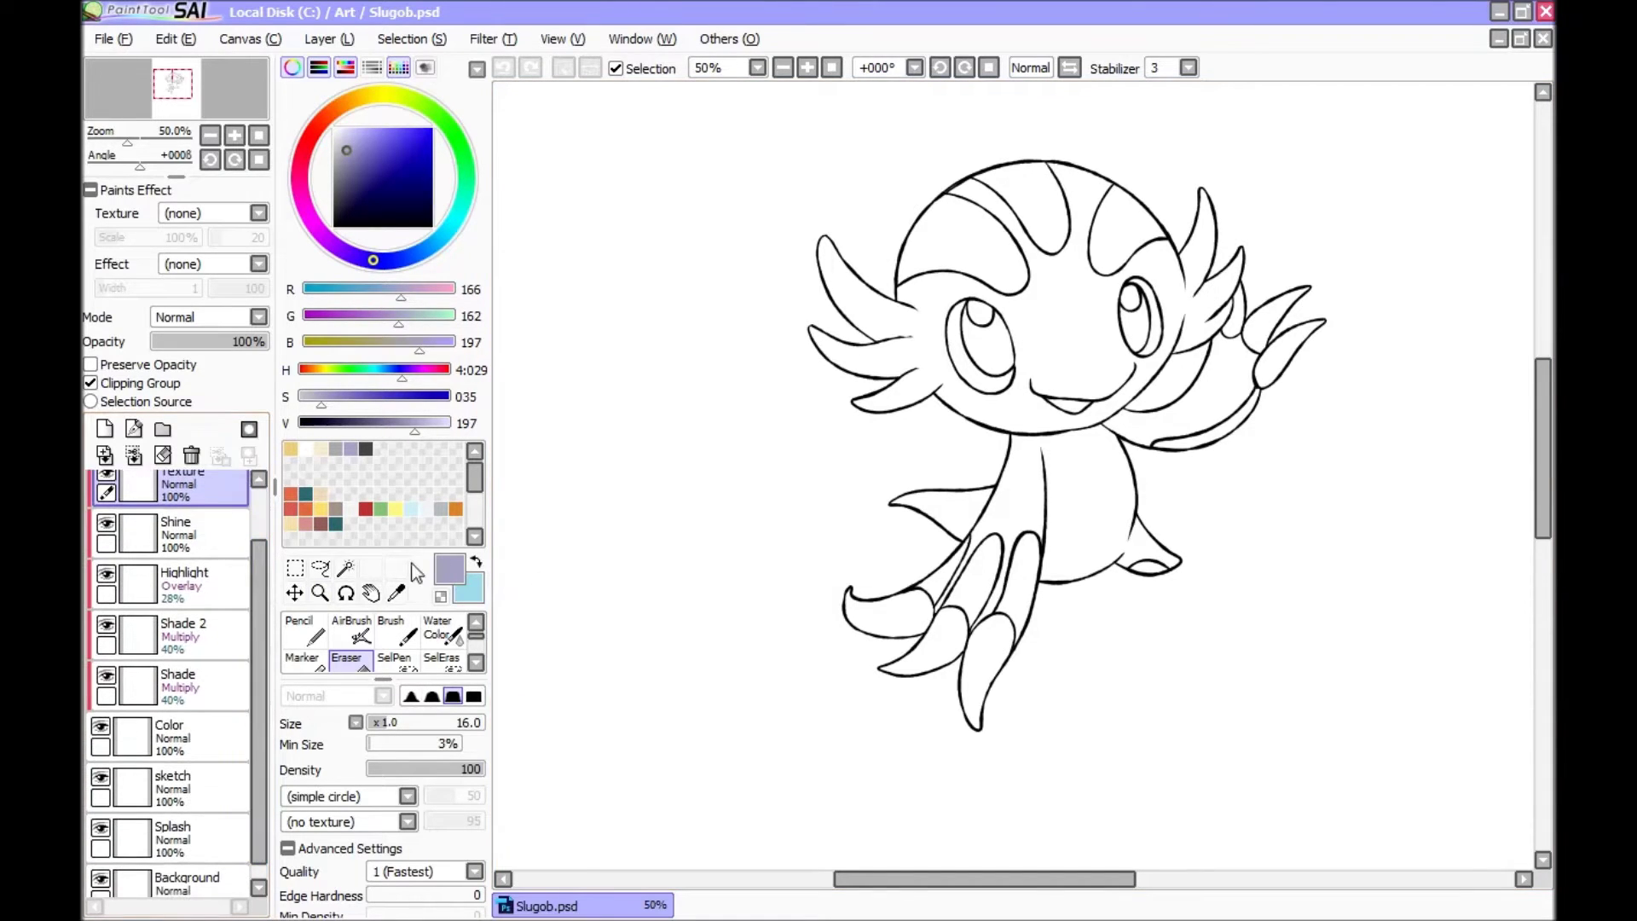
Step: Magic Wand-select Slugob's head region from the Lineart layer, leaving stripes and eyes out
{"action": "scroll", "coordinate": [1040, 397], "scroll_direction": "up", "scroll_amount": 1}
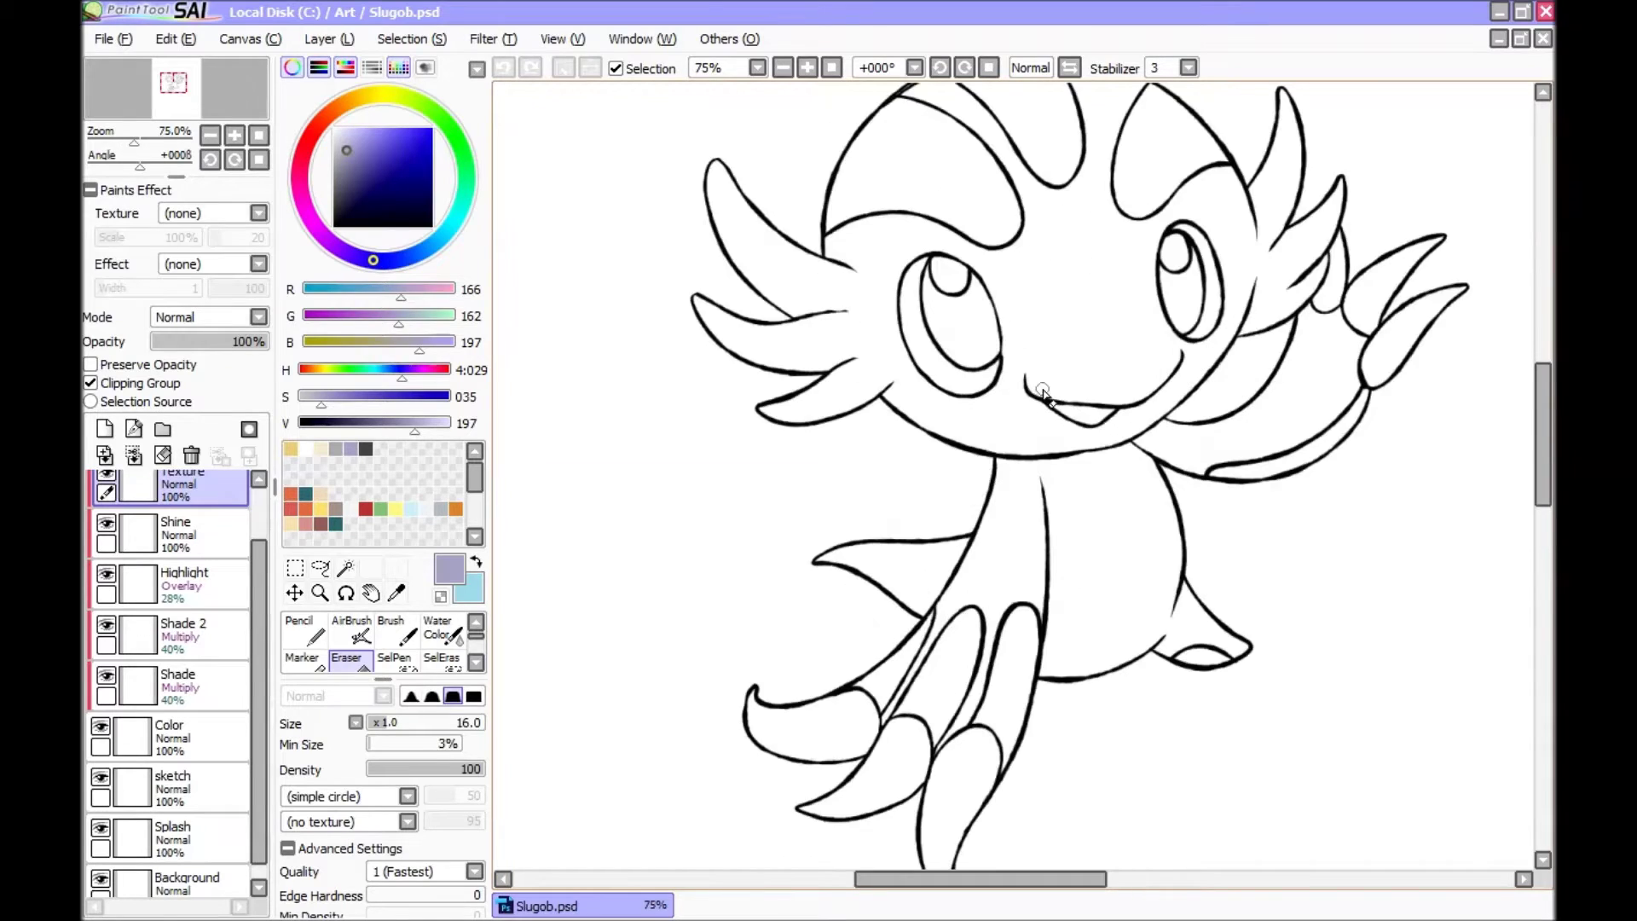
{"action": "left_click_drag", "start_coordinate": [1543, 407], "coordinate": [1543, 374]}
{"action": "left_click", "coordinate": [346, 568]}
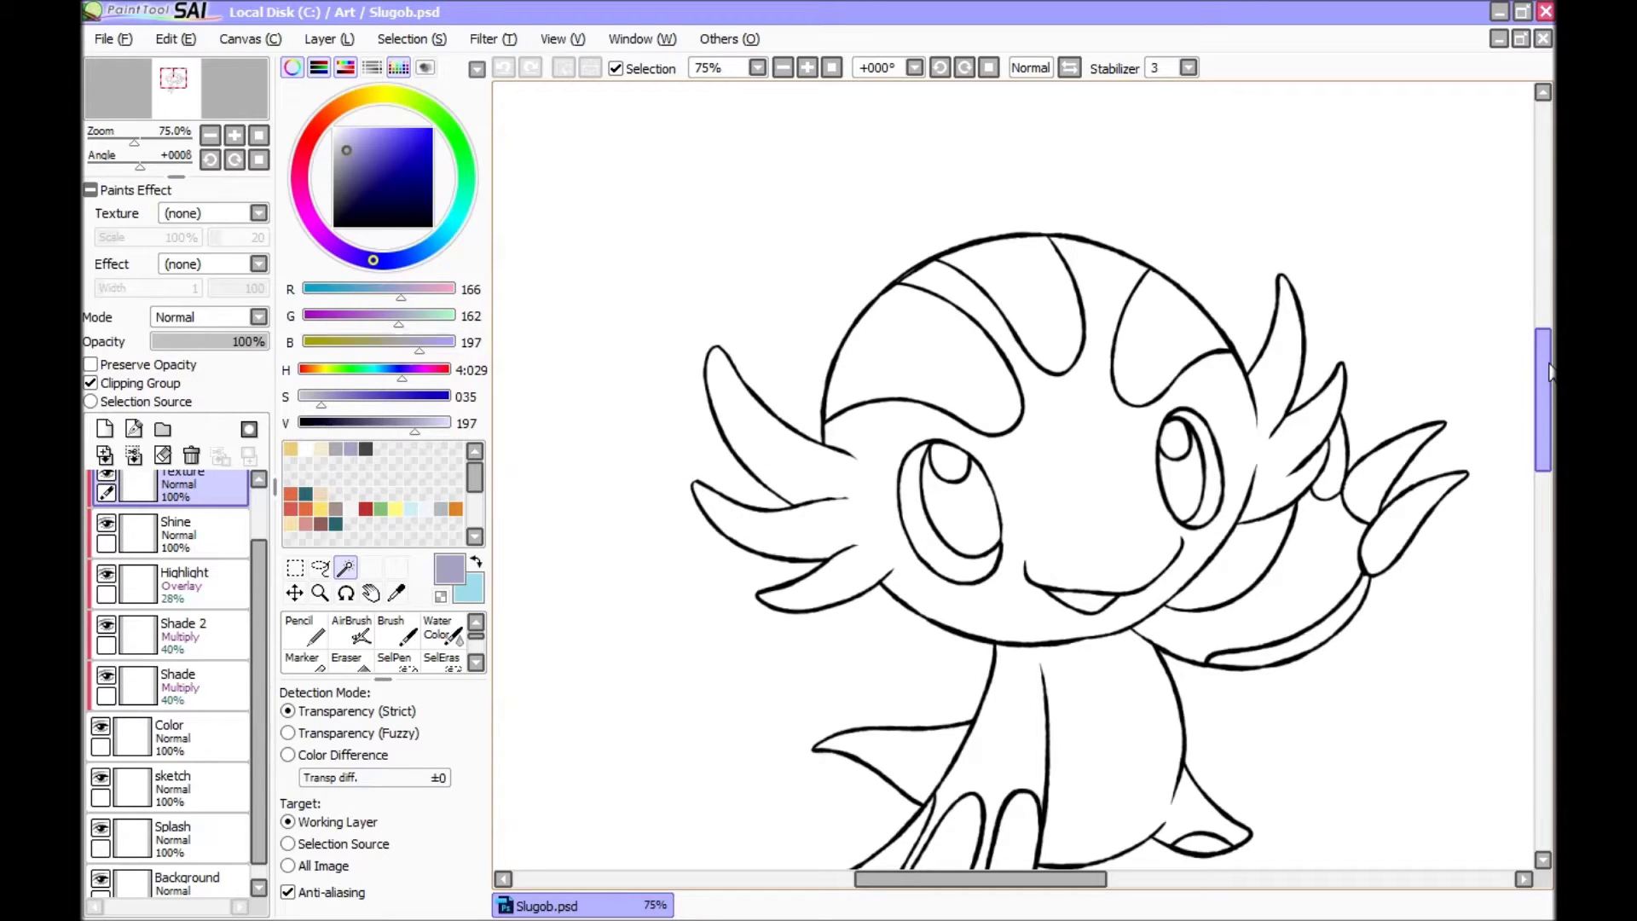
{"action": "left_click_drag", "start_coordinate": [1550, 375], "coordinate": [1550, 395]}
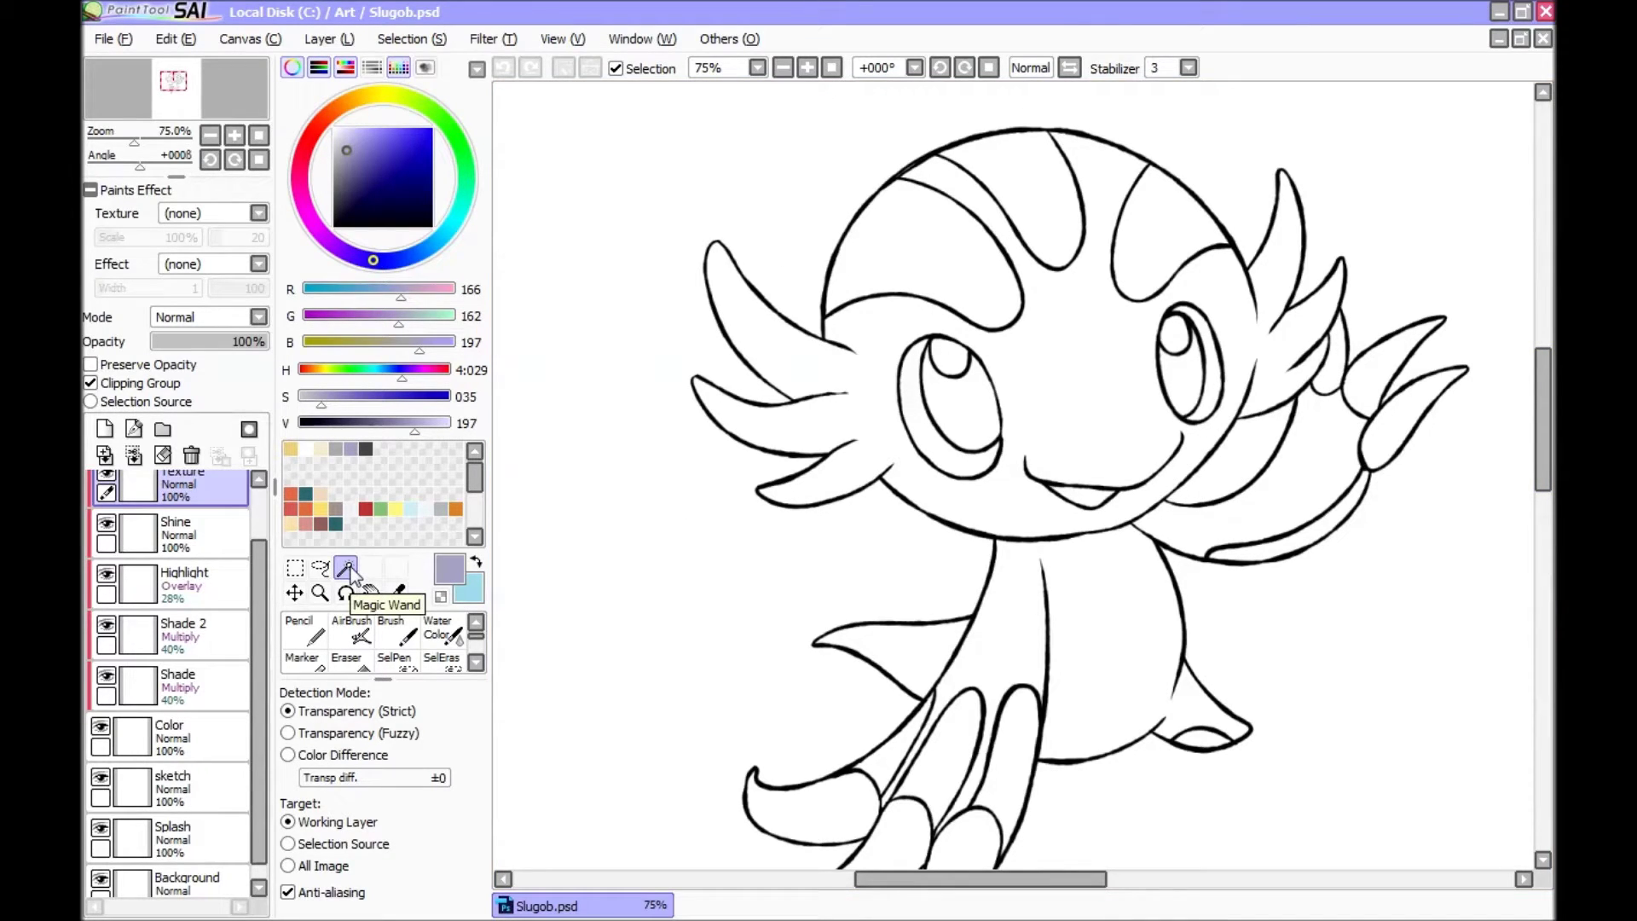
{"action": "scroll", "coordinate": [202, 512], "scroll_direction": "up", "scroll_amount": 1}
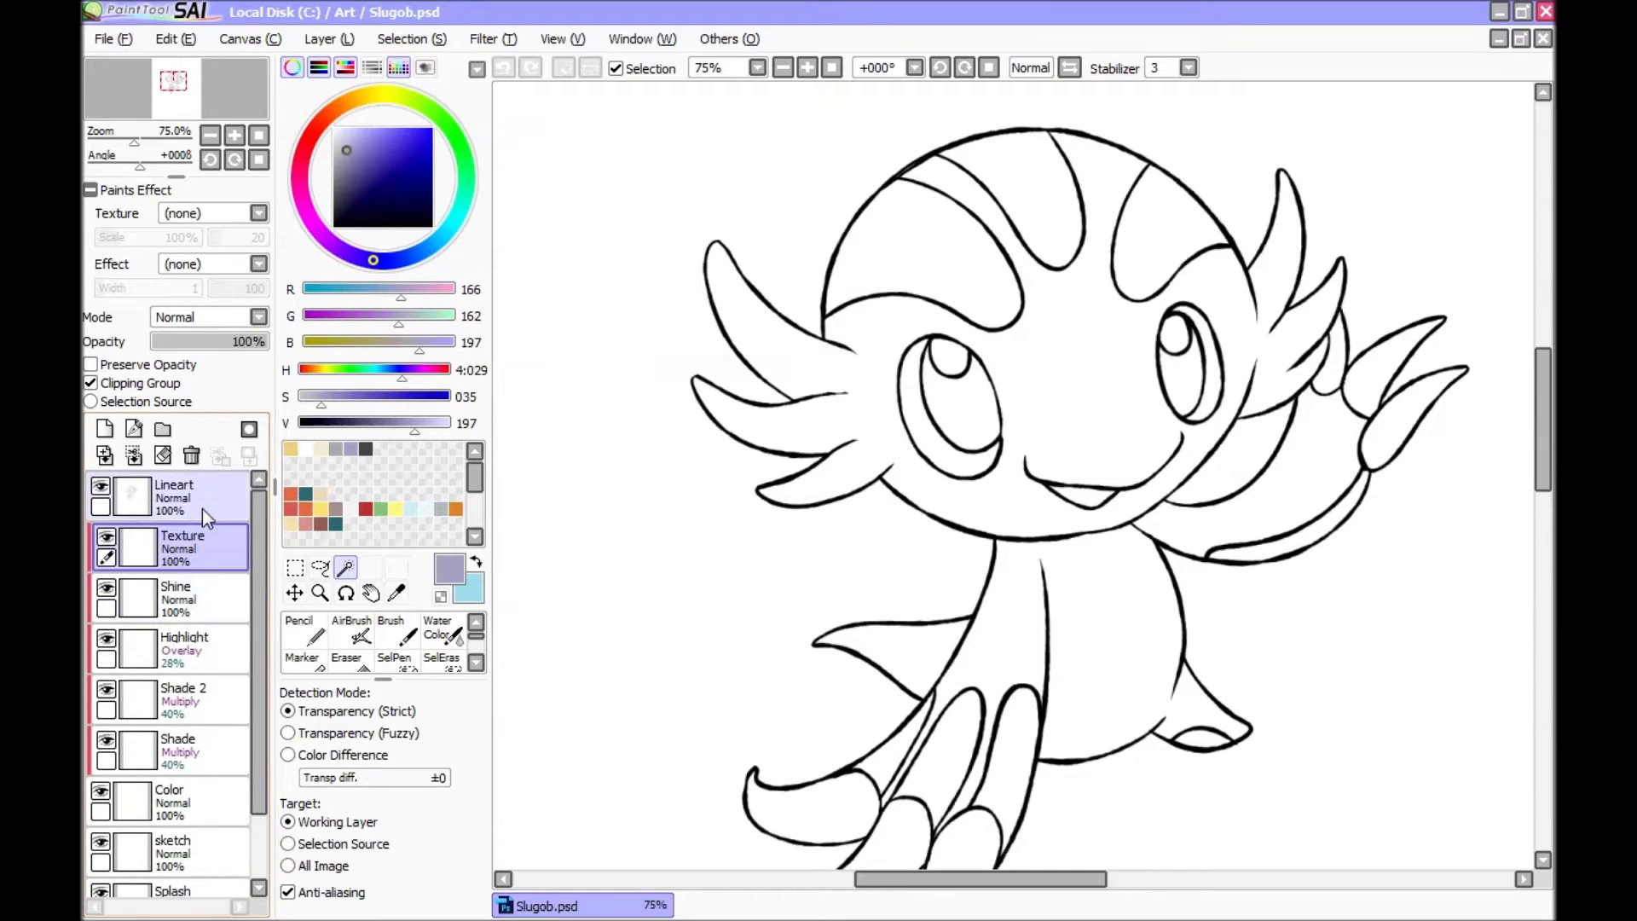
{"action": "left_click", "coordinate": [202, 508]}
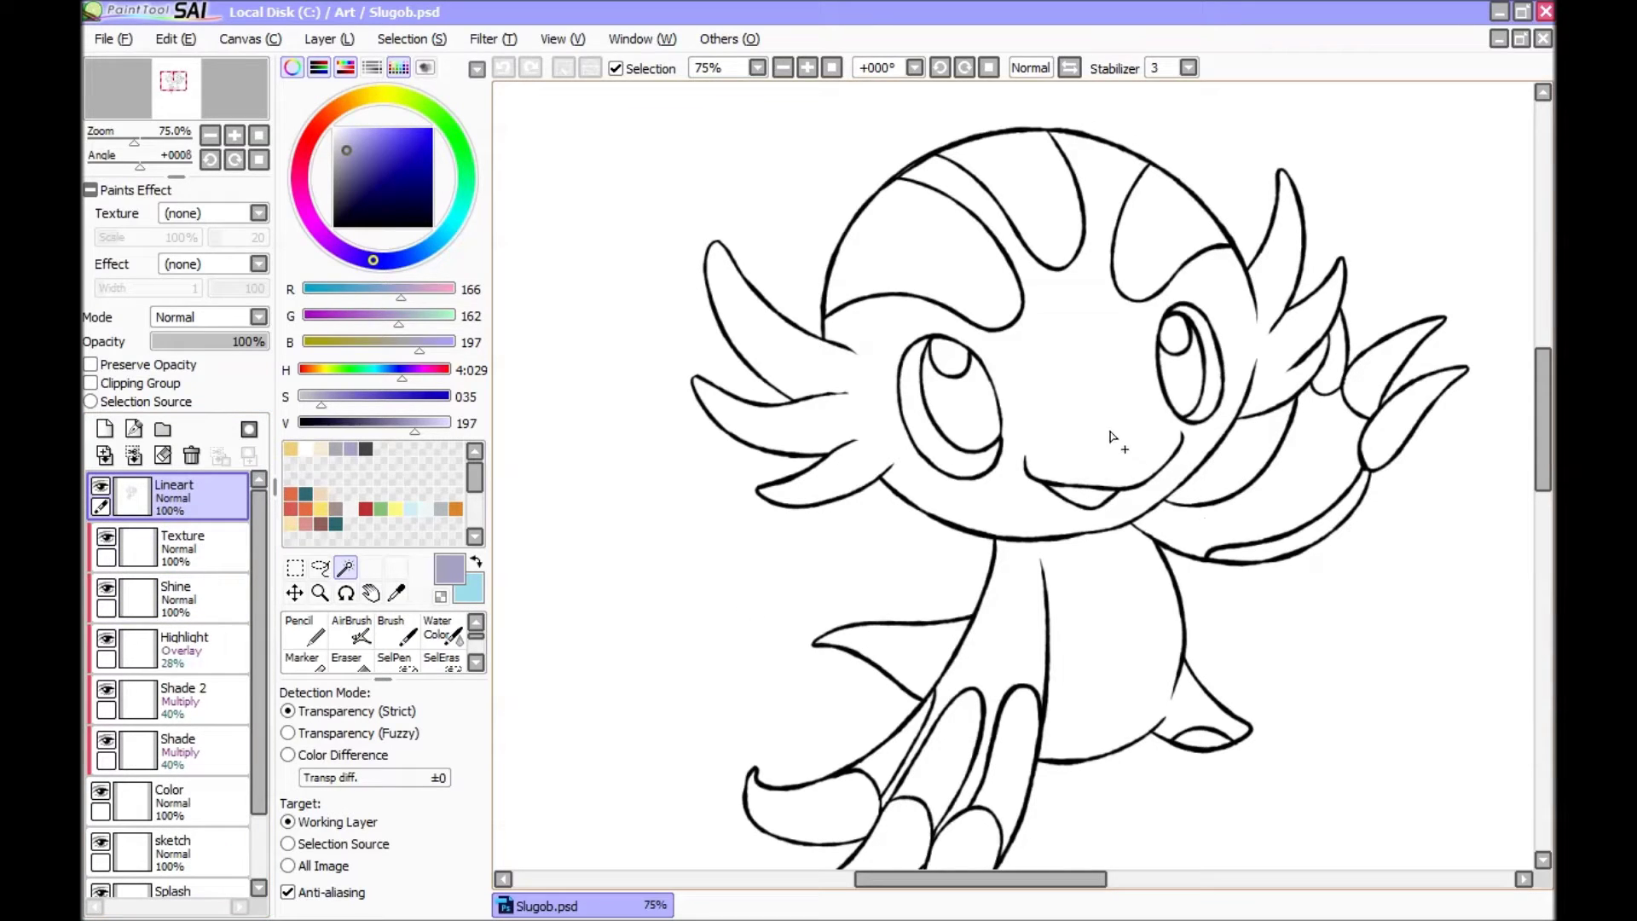
{"action": "left_click", "coordinate": [1094, 362]}
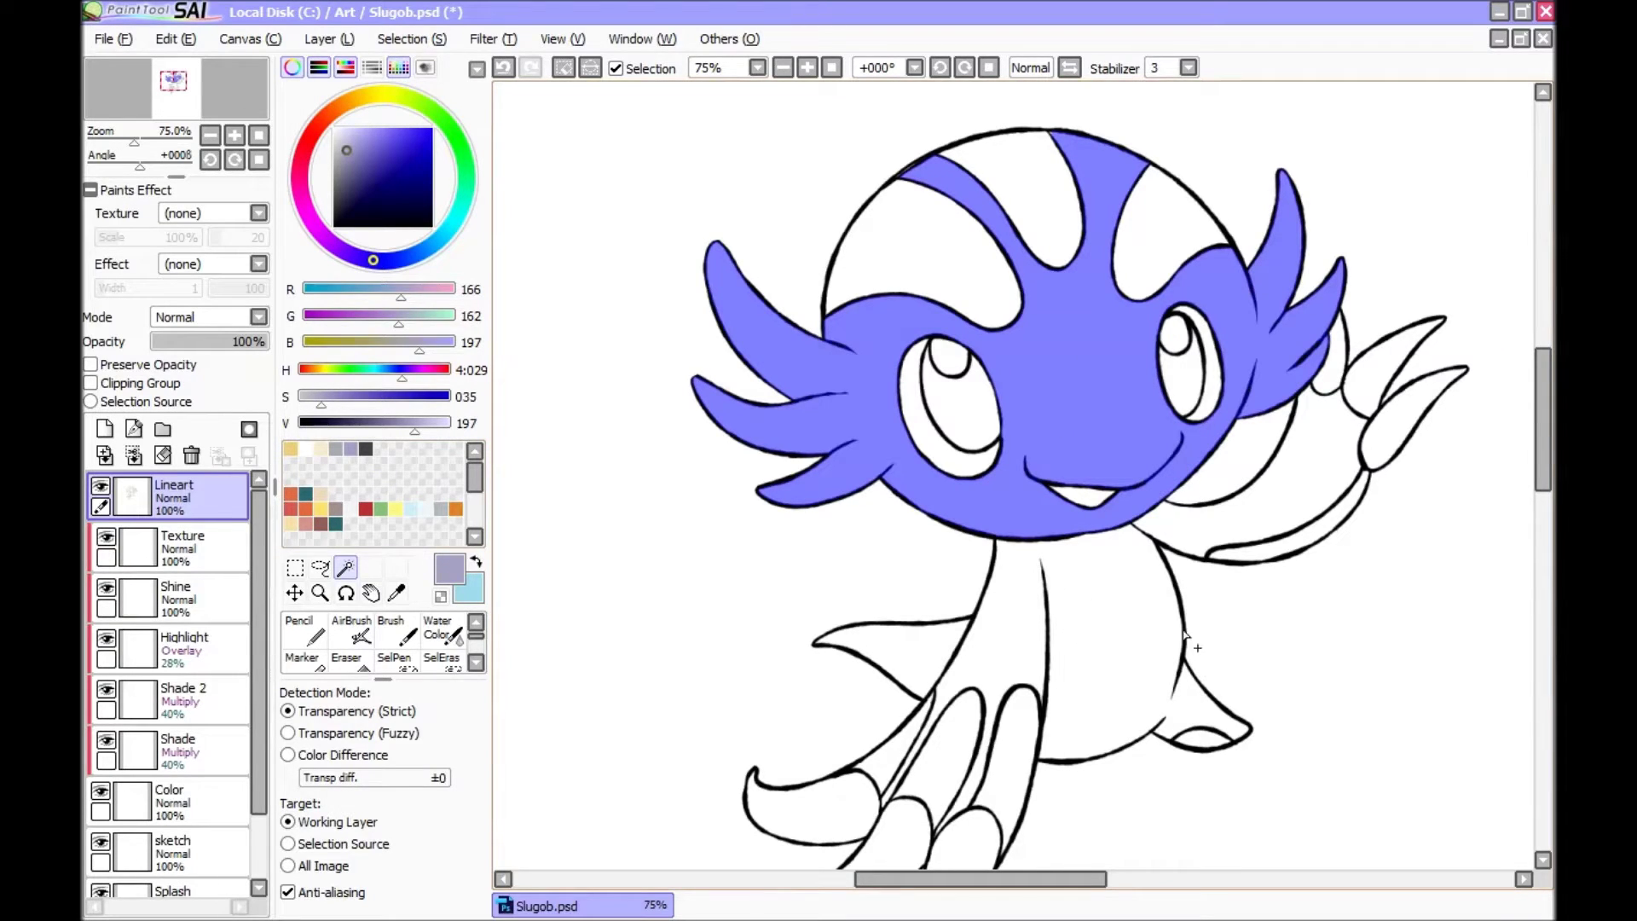
Step: Add the body, right arm and left fin to the Magic Wand selection
{"action": "left_click", "coordinate": [1120, 585]}
{"action": "left_click", "coordinate": [1233, 515]}
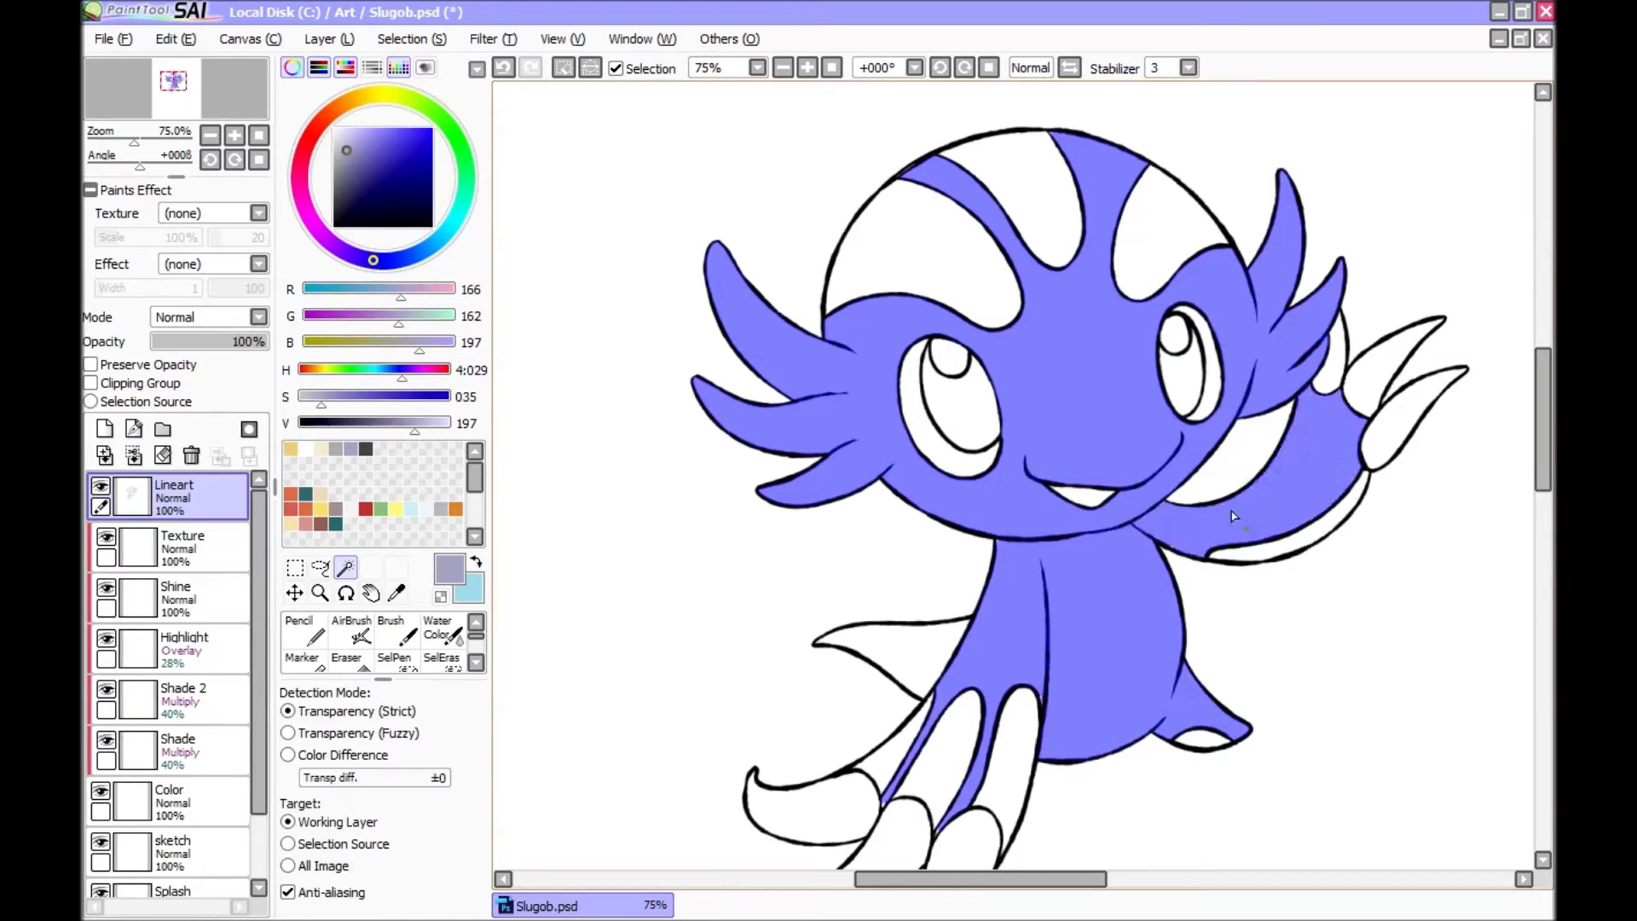
{"action": "left_click", "coordinate": [954, 647]}
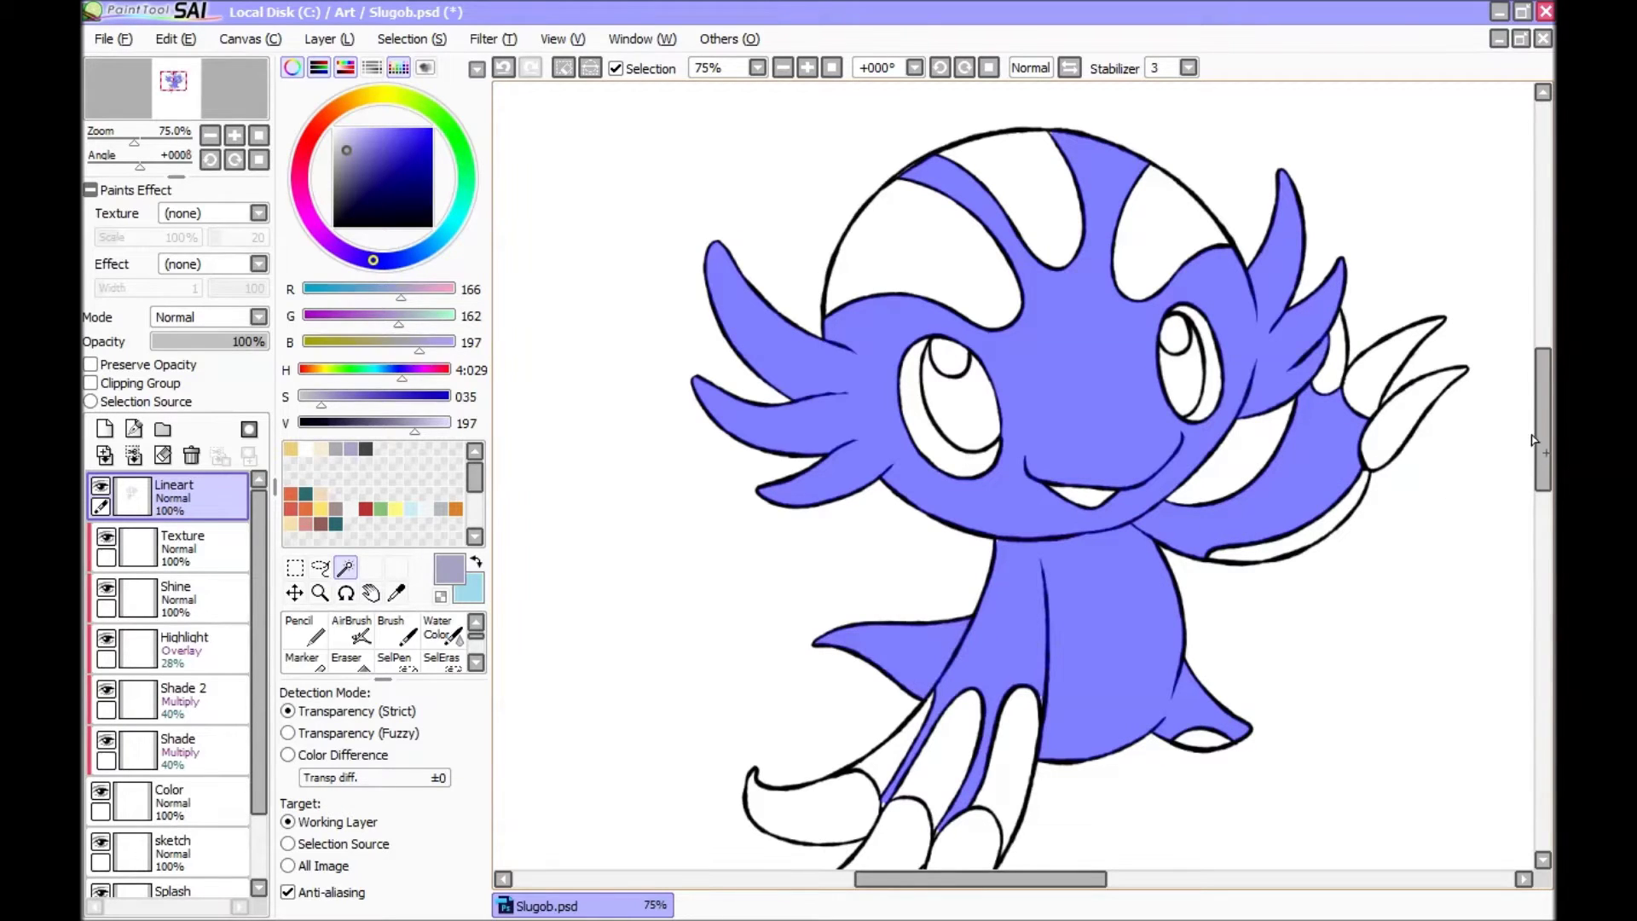
{"action": "scroll", "coordinate": [1542, 426], "scroll_direction": "down", "scroll_amount": 2}
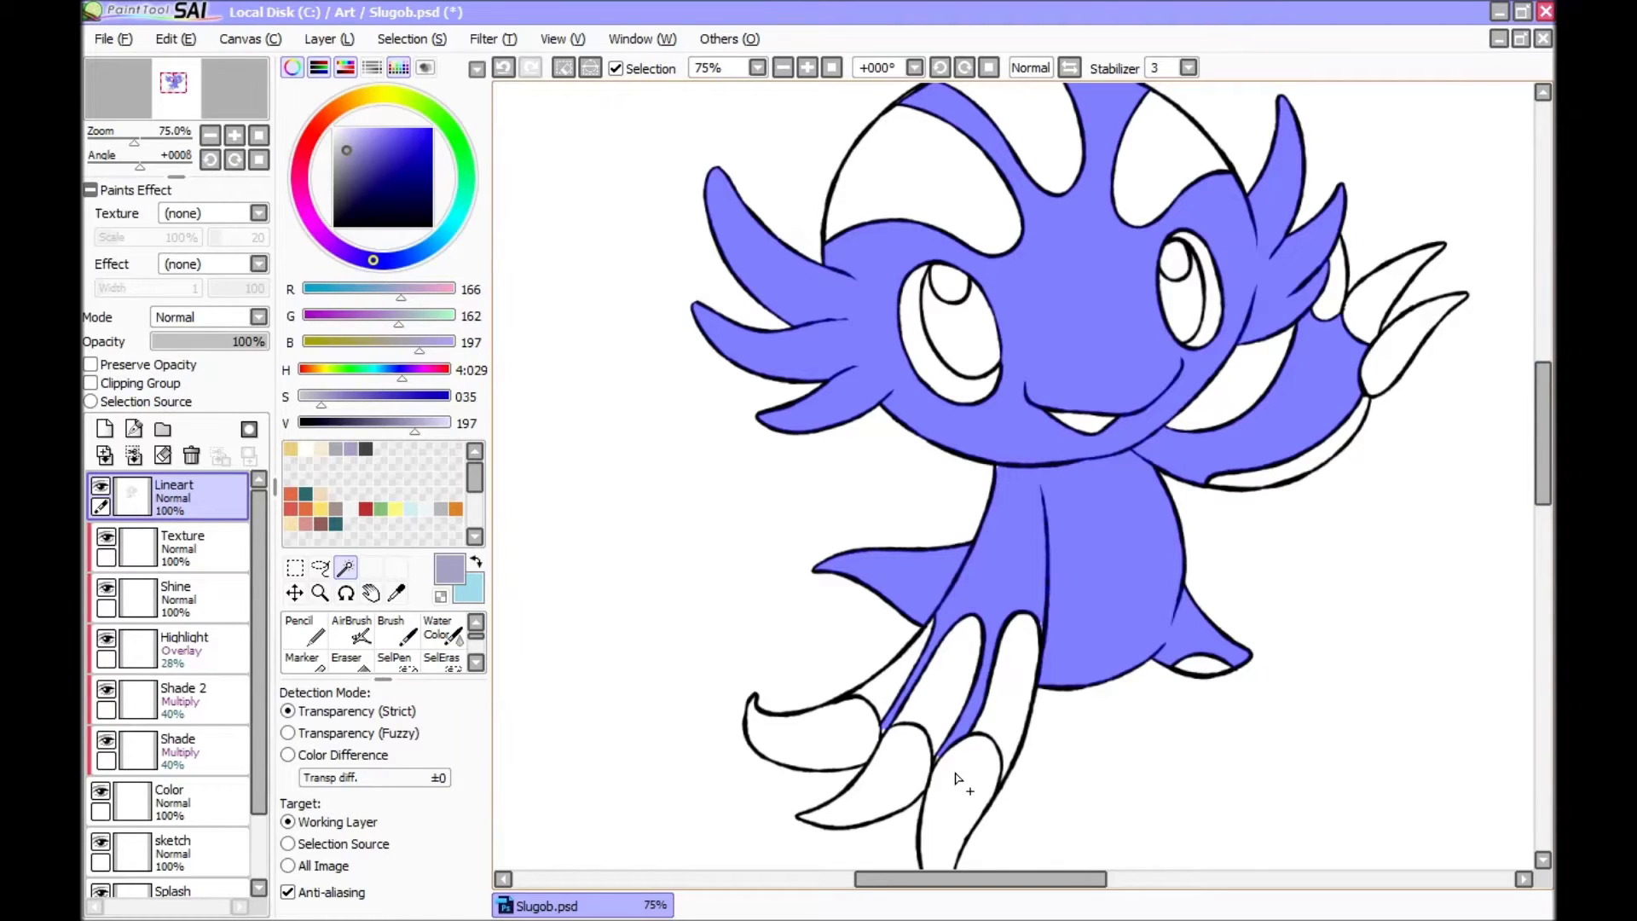
{"action": "scroll", "coordinate": [957, 777], "scroll_direction": "up", "scroll_amount": 4}
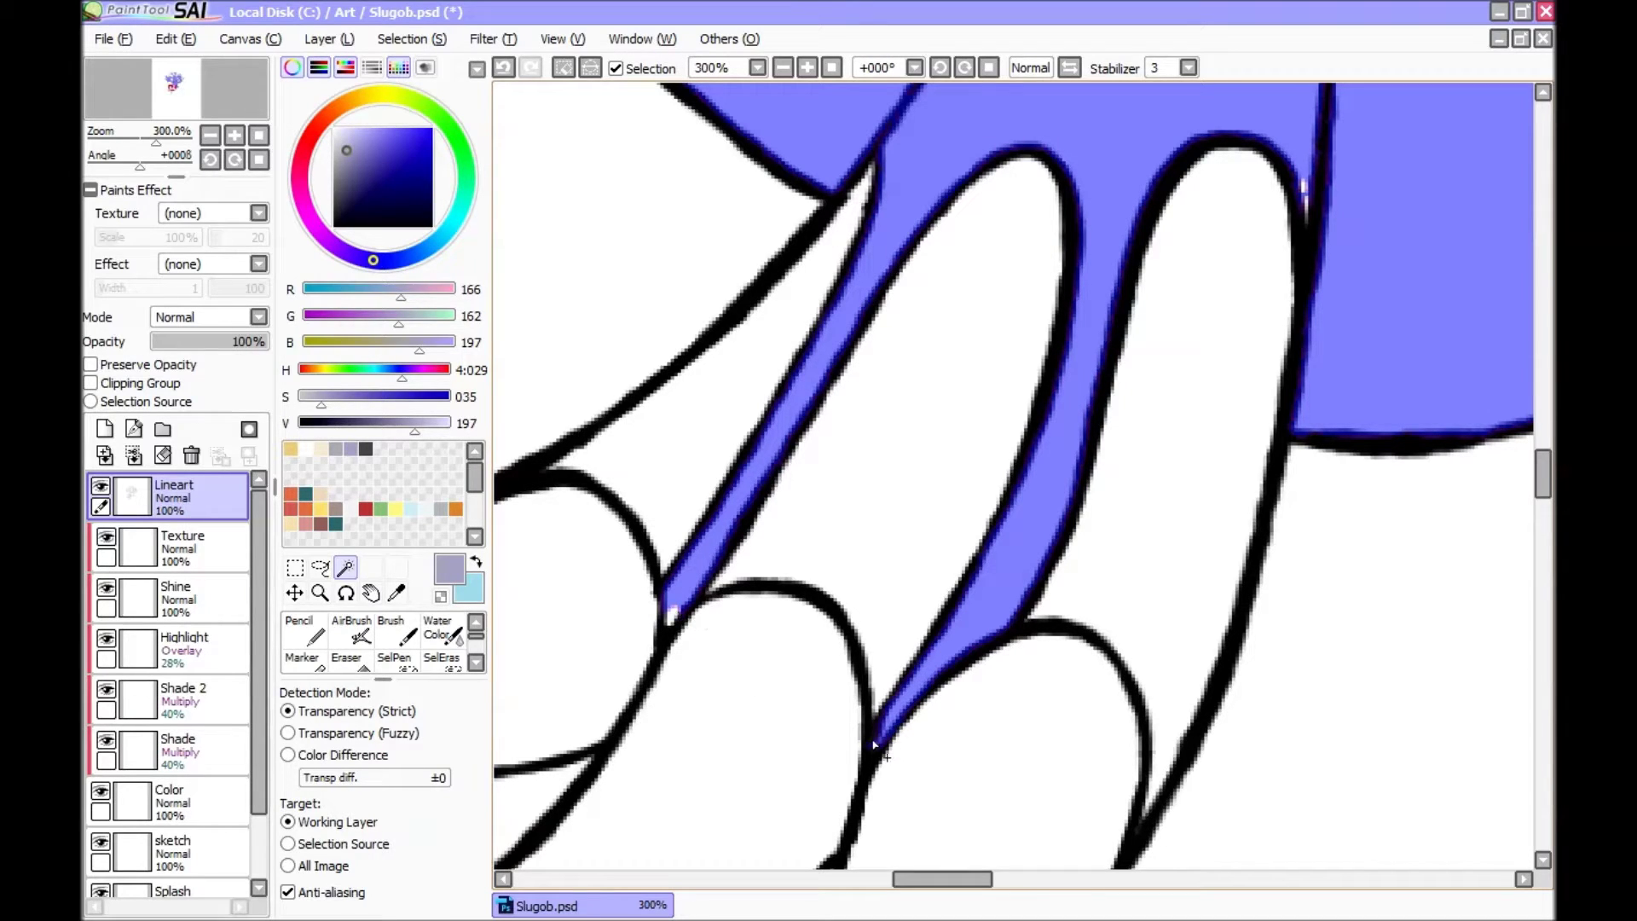
{"action": "scroll", "coordinate": [443, 648], "scroll_direction": "down", "scroll_amount": 1}
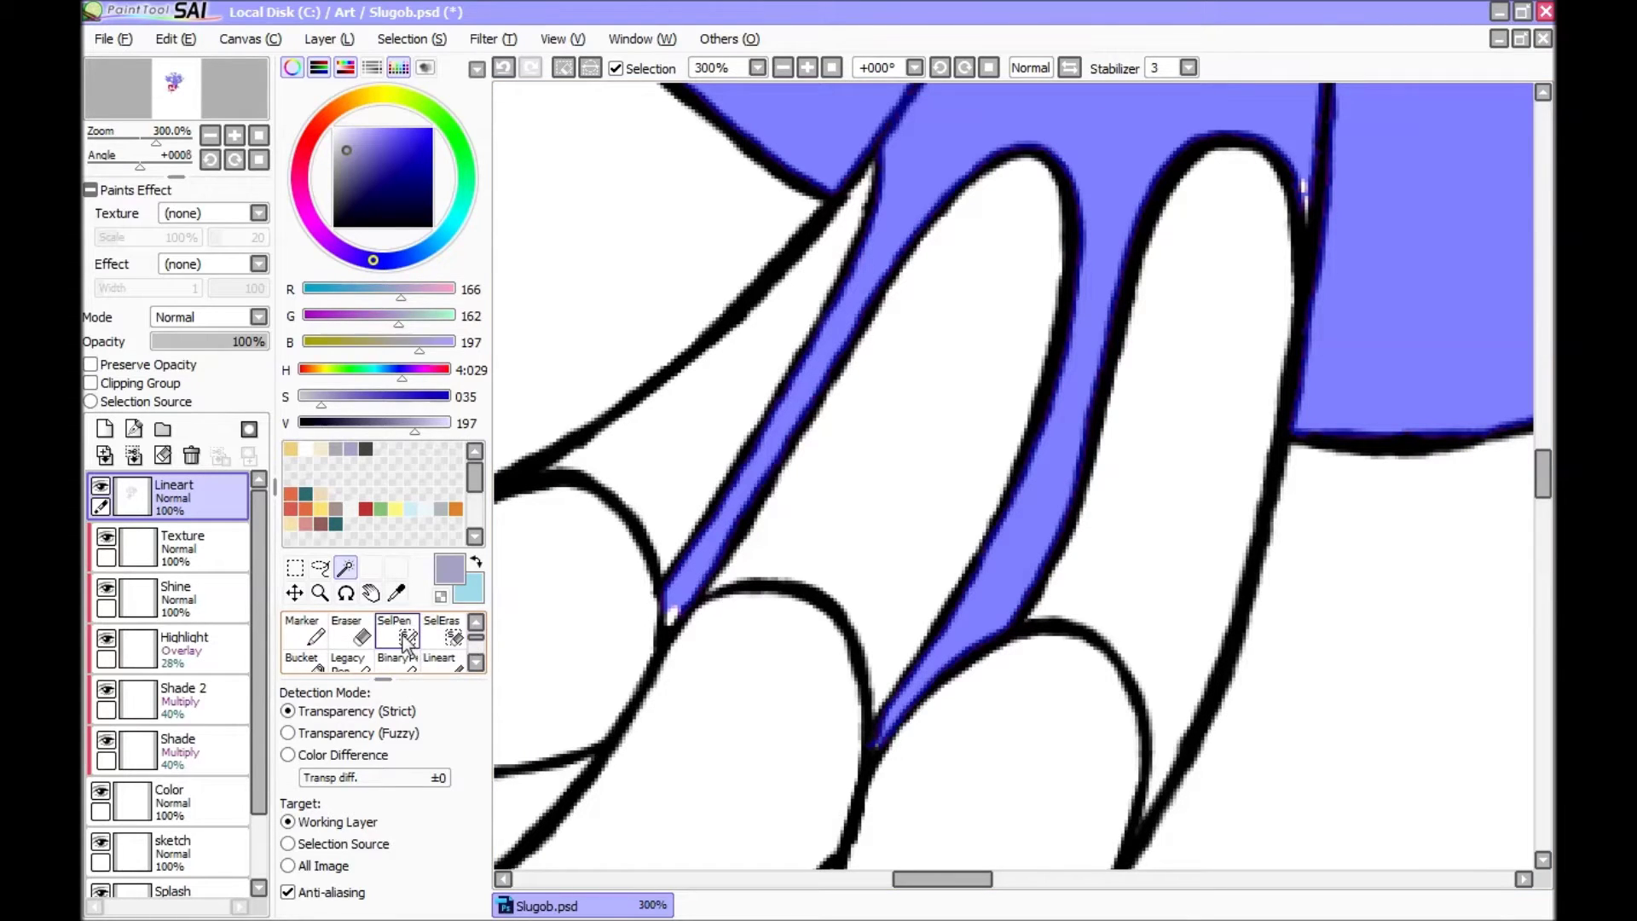
Step: Fill the gaps at the upper and lower tentacle strip tips with the SelPen
{"action": "left_click", "coordinate": [408, 638]}
{"action": "scroll", "coordinate": [408, 642], "scroll_direction": "up", "scroll_amount": 1}
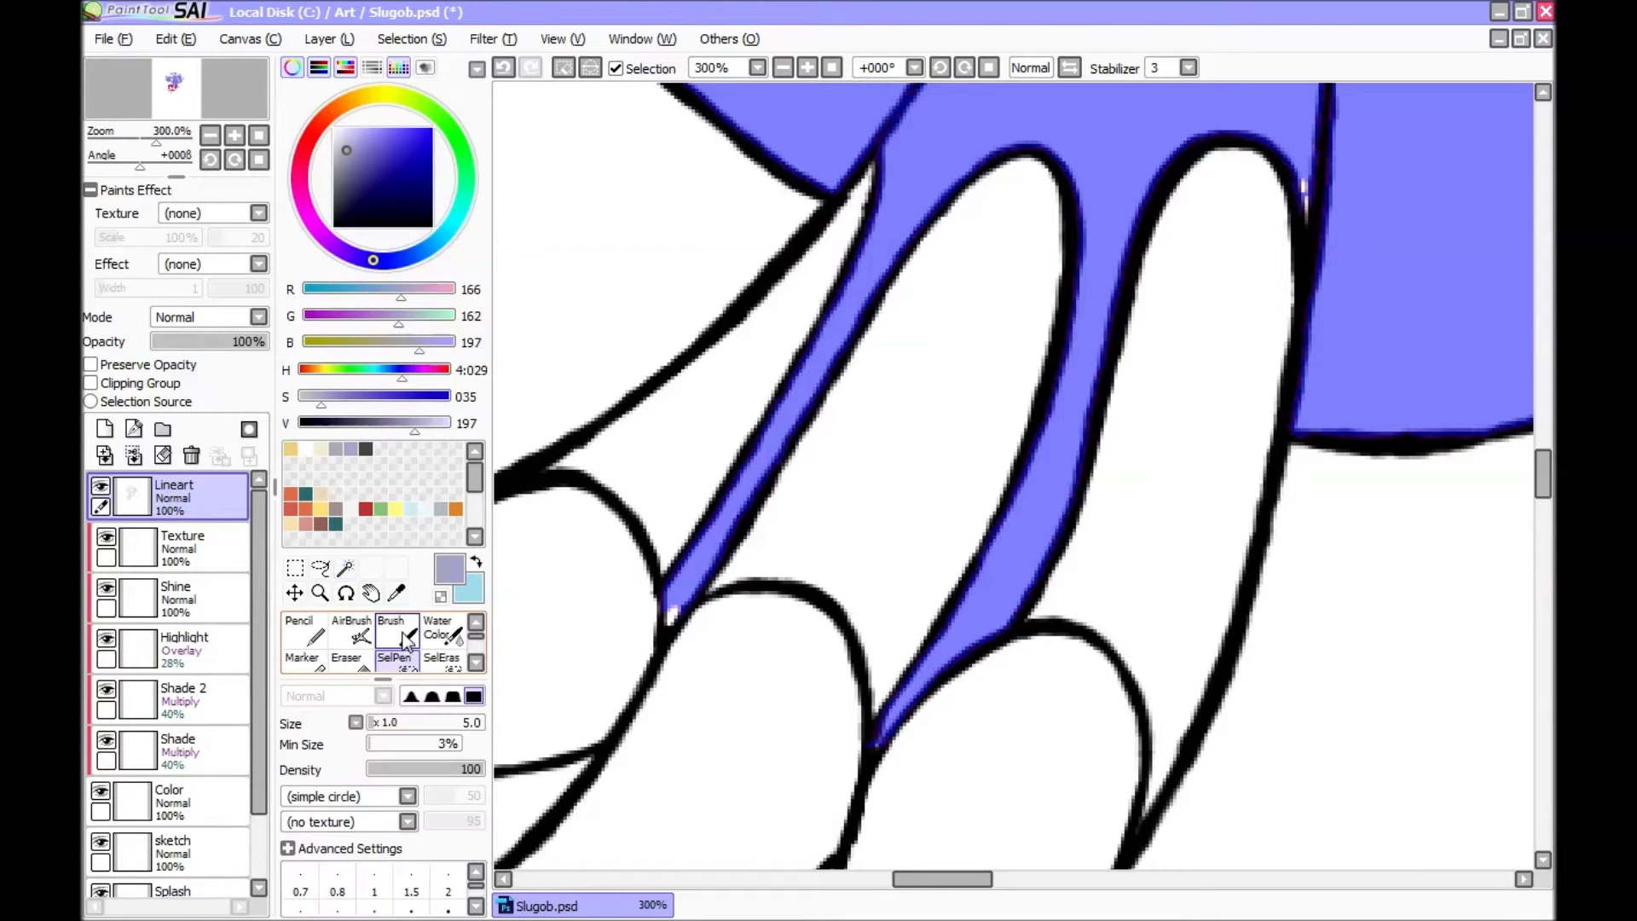
{"action": "left_click", "coordinate": [670, 626]}
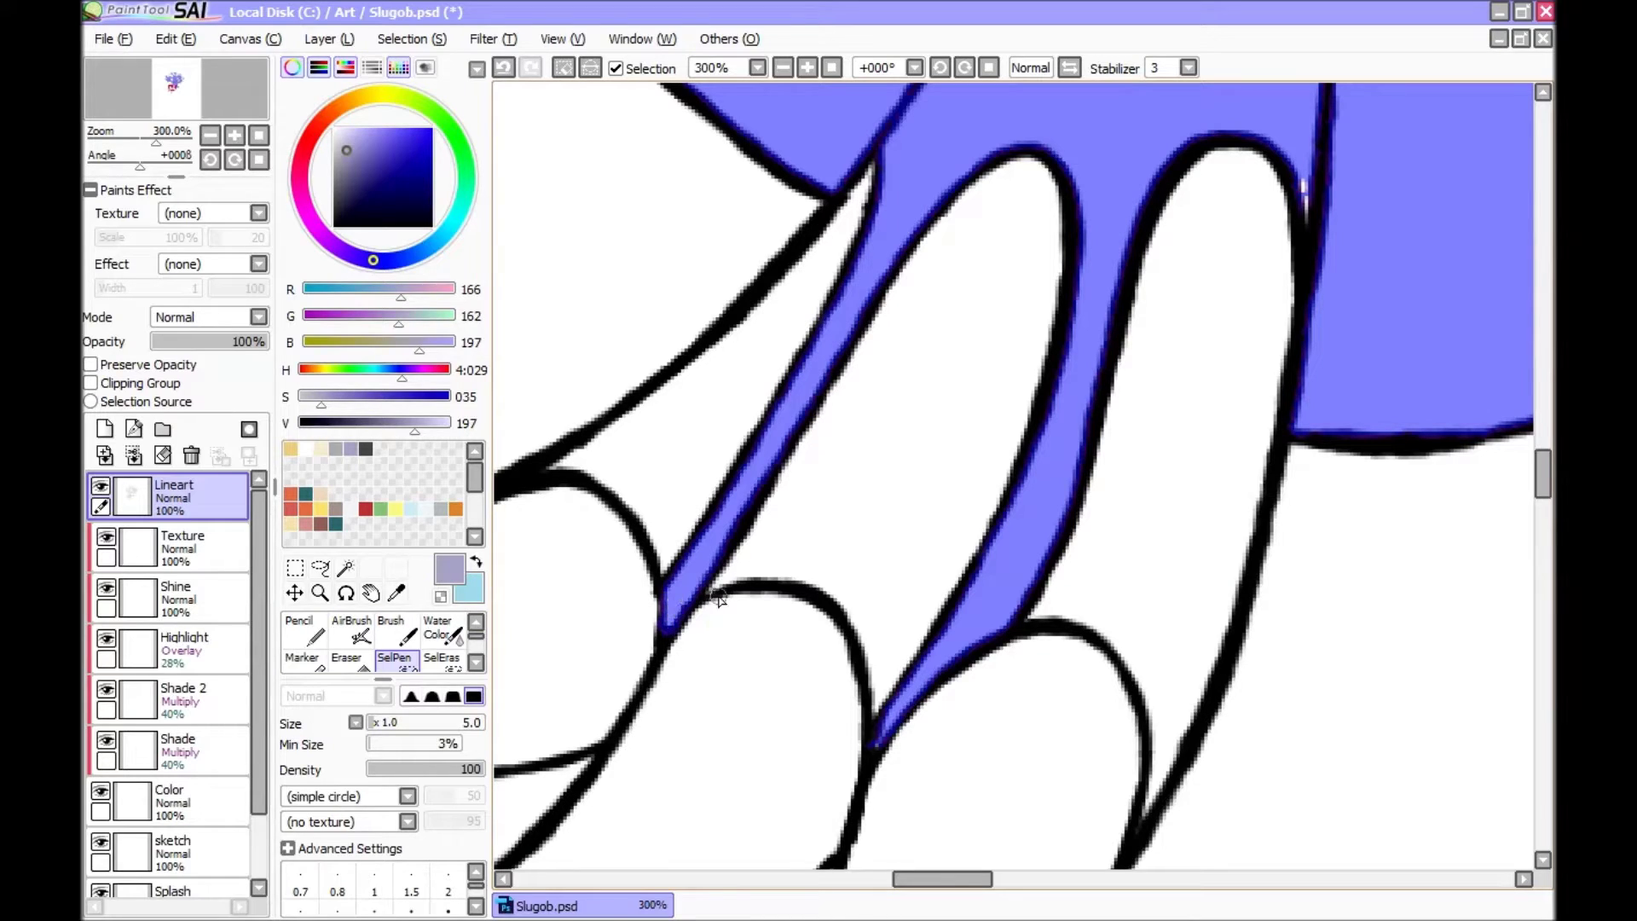
{"action": "left_click", "coordinate": [878, 746]}
Step: Zoom and pan around Slugob to inspect the selection edges
{"action": "left_click_drag", "start_coordinate": [1541, 479], "coordinate": [1543, 471]}
{"action": "scroll", "coordinate": [1041, 515], "scroll_direction": "down", "scroll_amount": 2}
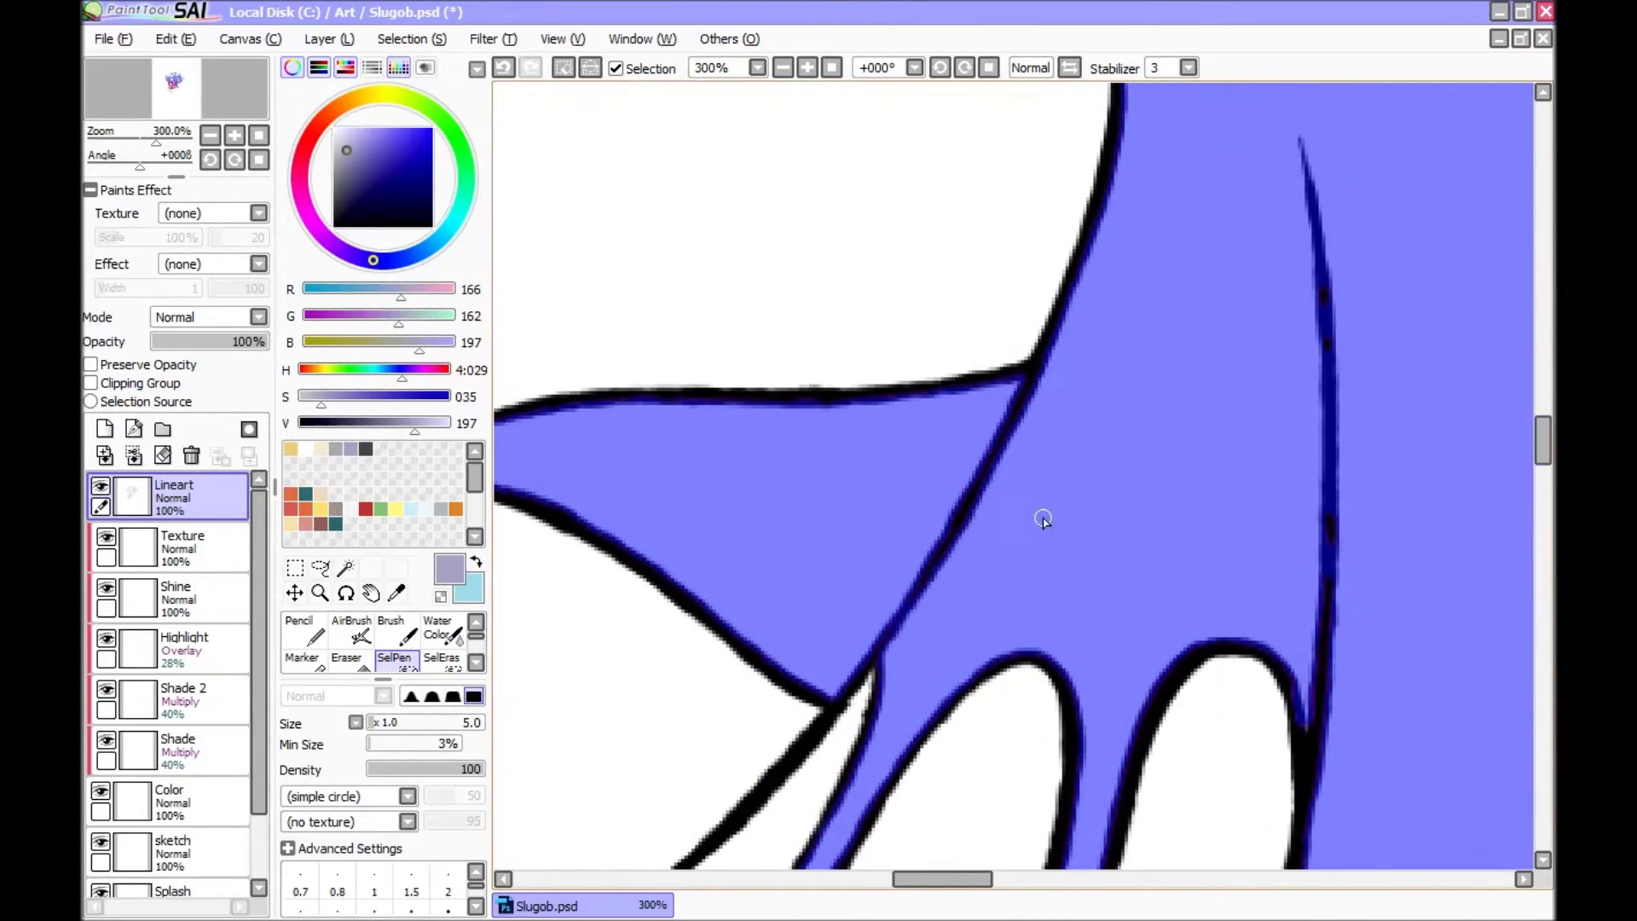
{"action": "scroll", "coordinate": [1088, 237], "scroll_direction": "up", "scroll_amount": 2}
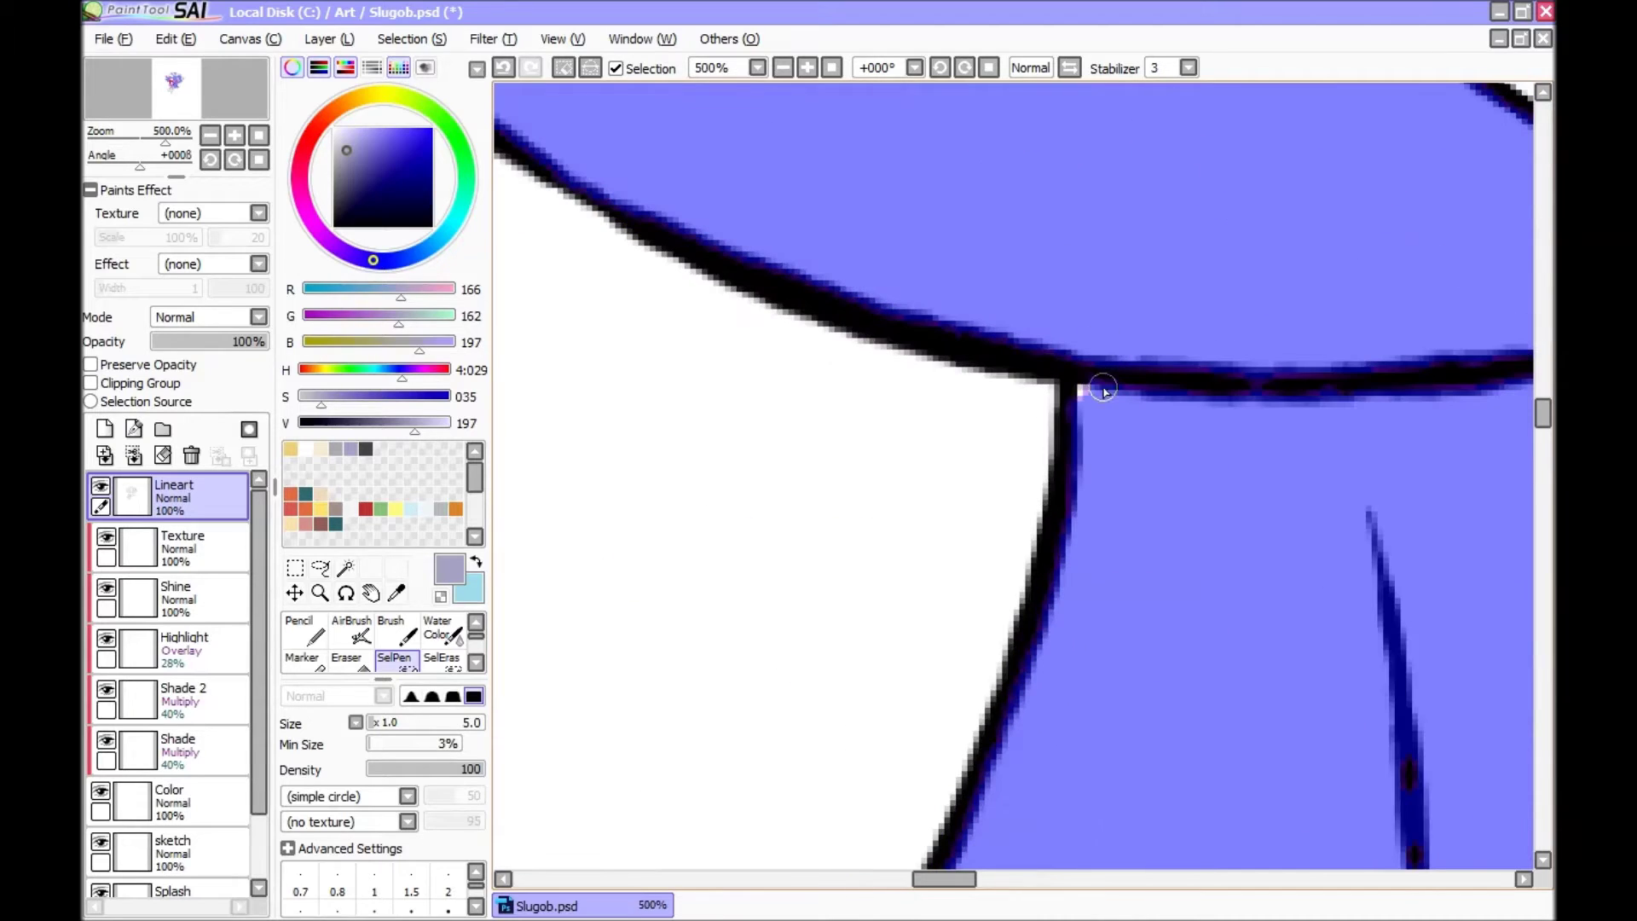
{"action": "scroll", "coordinate": [1270, 529], "scroll_direction": "down", "scroll_amount": 3}
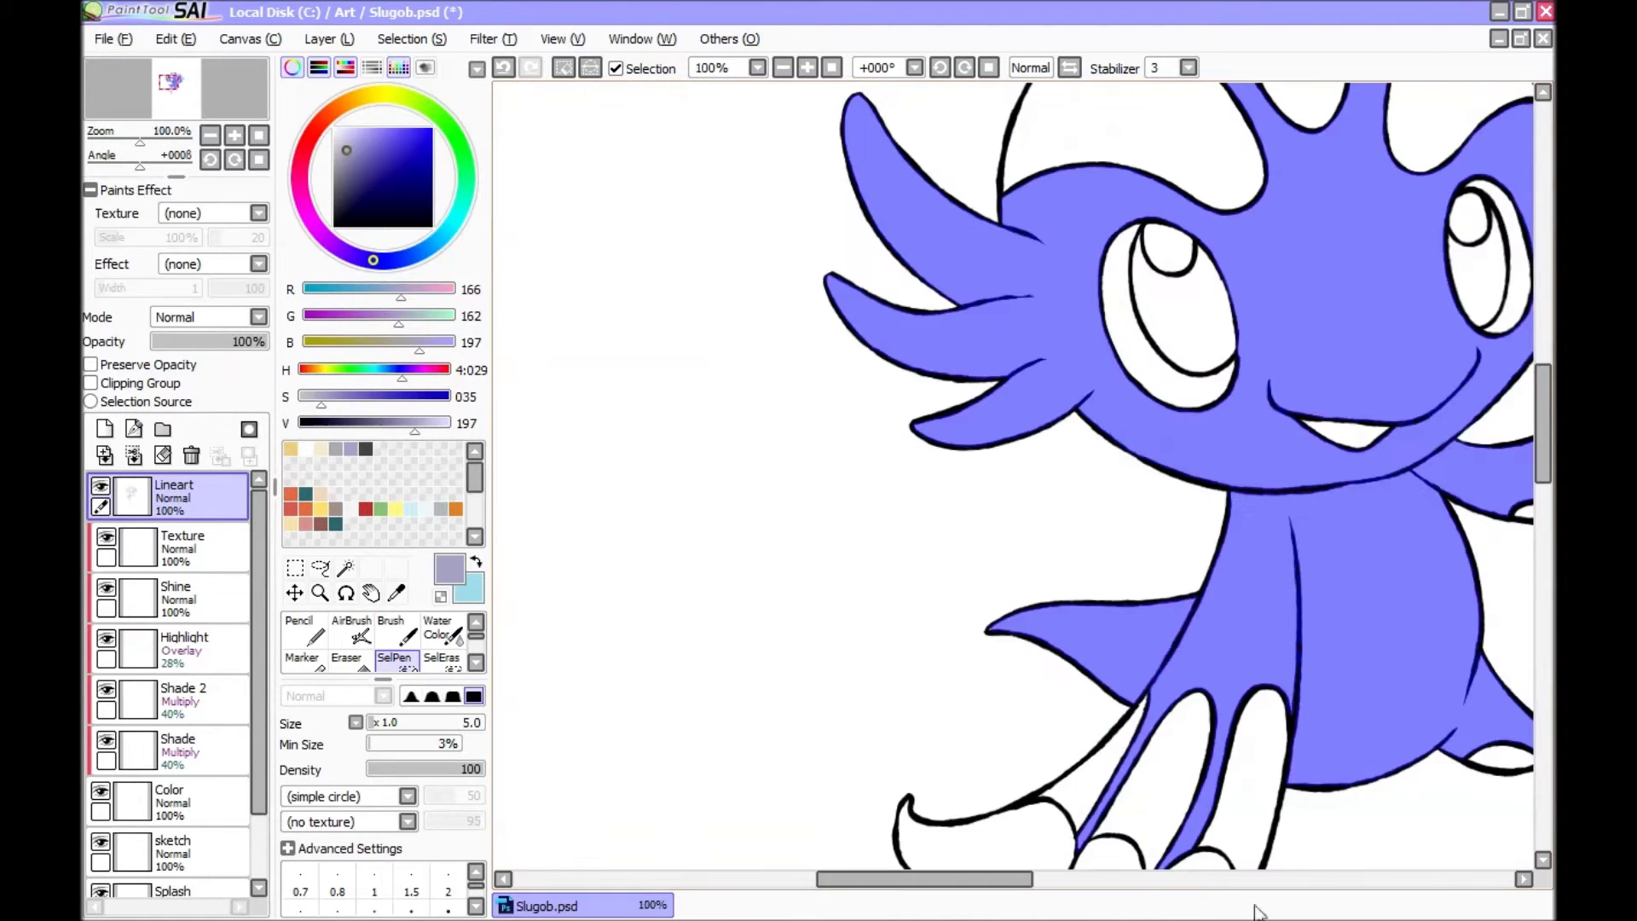
{"action": "left_click_drag", "start_coordinate": [1023, 882], "coordinate": [1103, 883]}
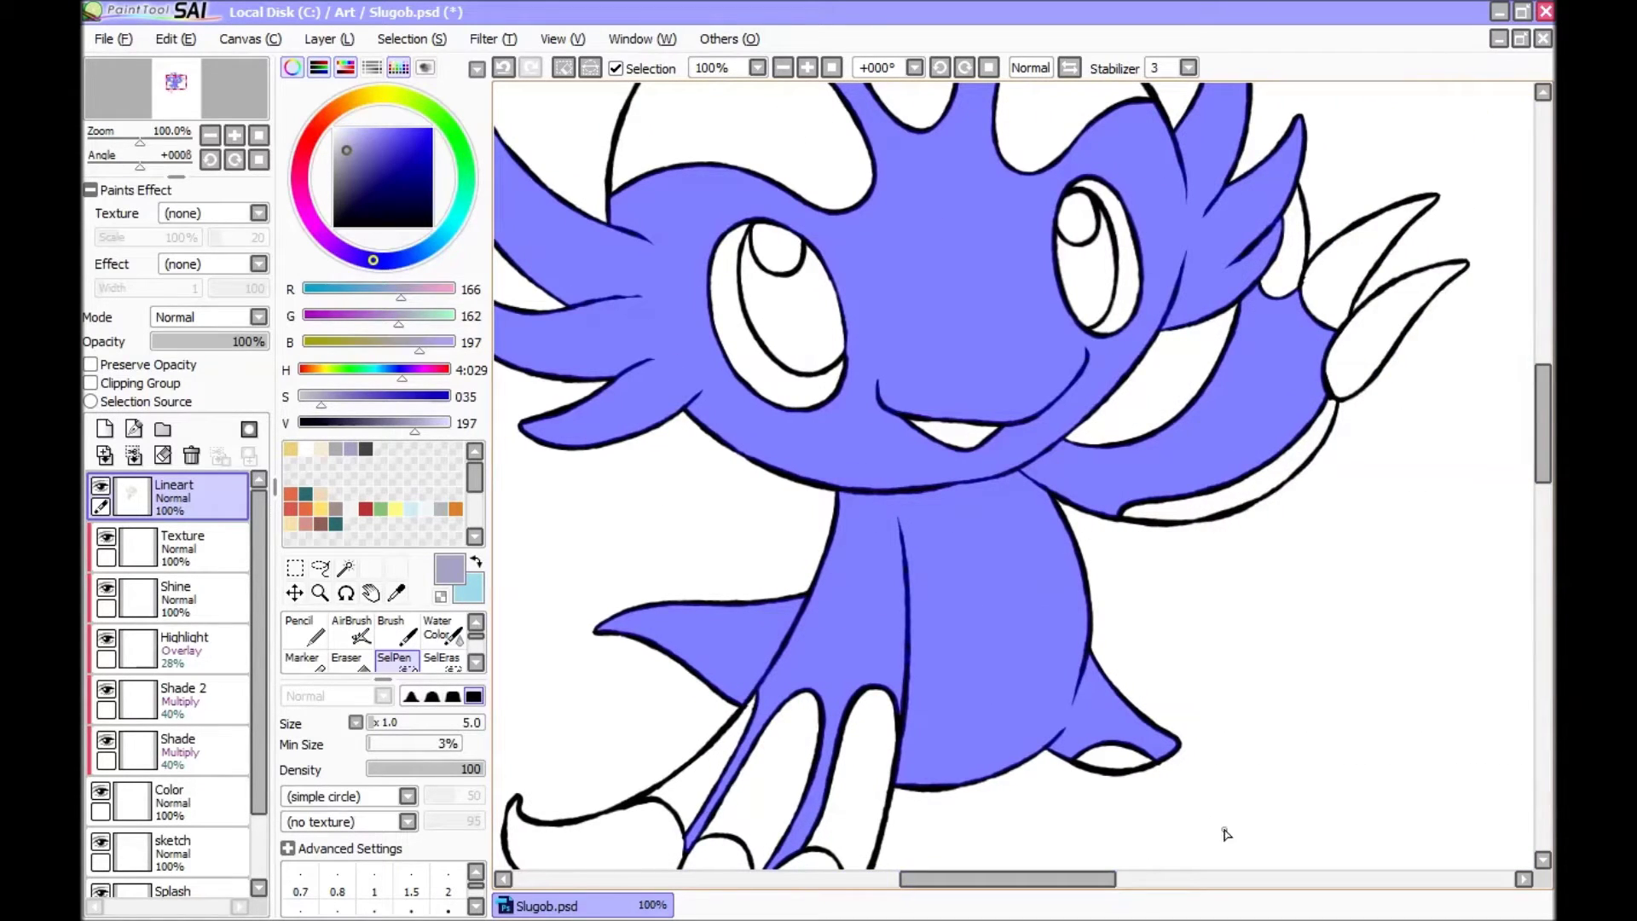
{"action": "left_click_drag", "start_coordinate": [1542, 449], "coordinate": [1544, 438]}
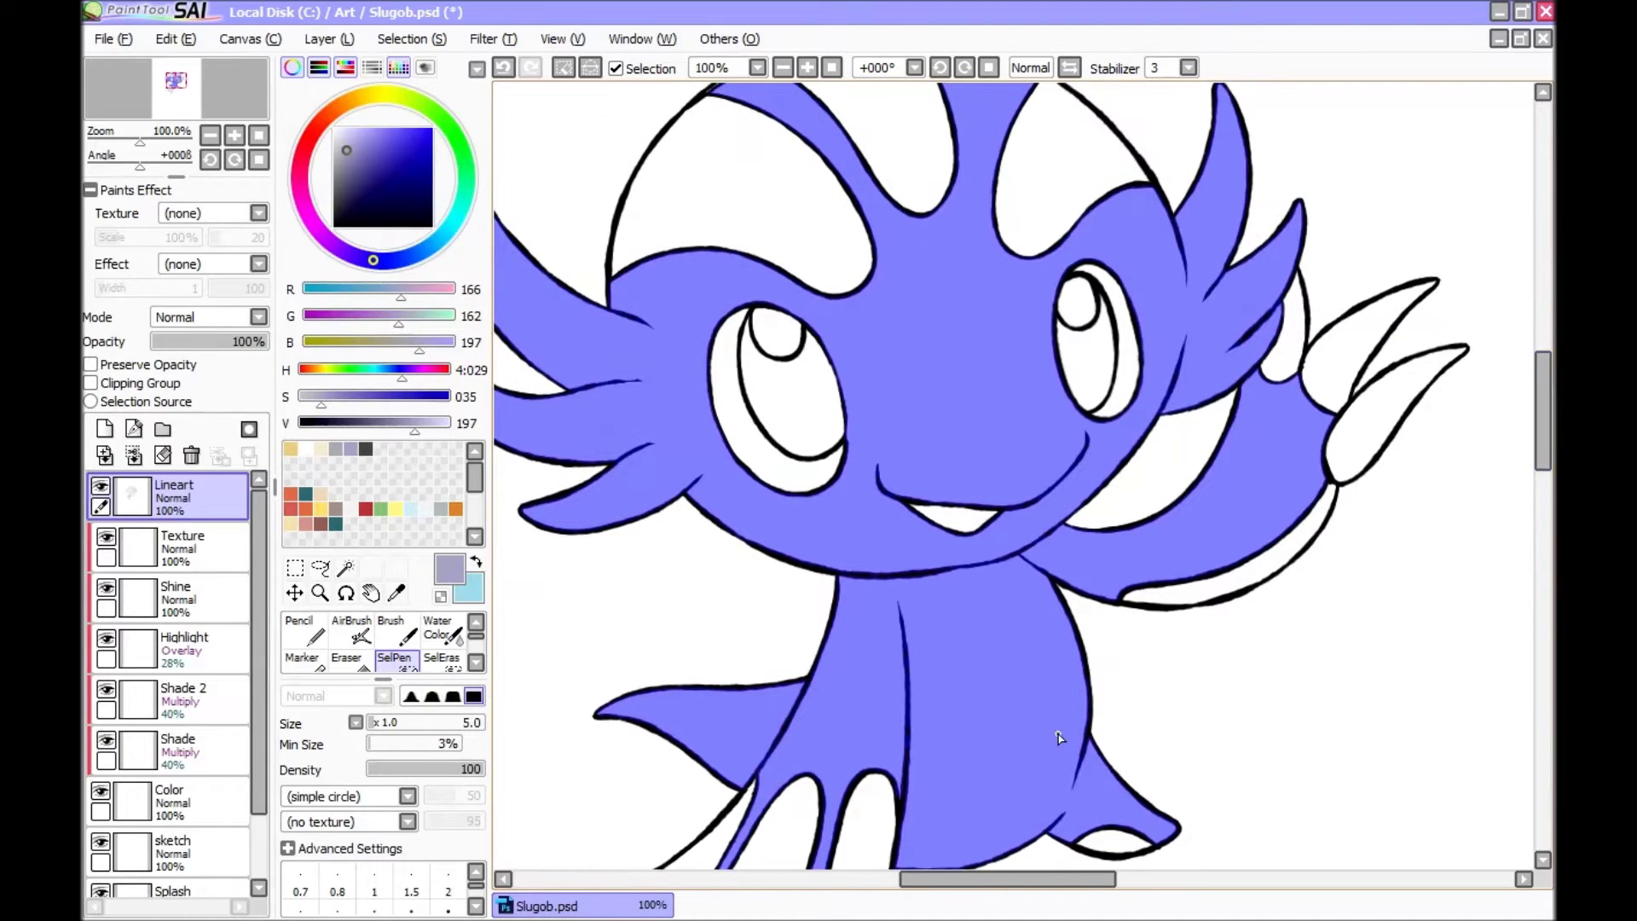
{"action": "scroll", "coordinate": [1310, 438], "scroll_direction": "up", "scroll_amount": 2}
{"action": "scroll", "coordinate": [1341, 416], "scroll_direction": "down", "scroll_amount": 2}
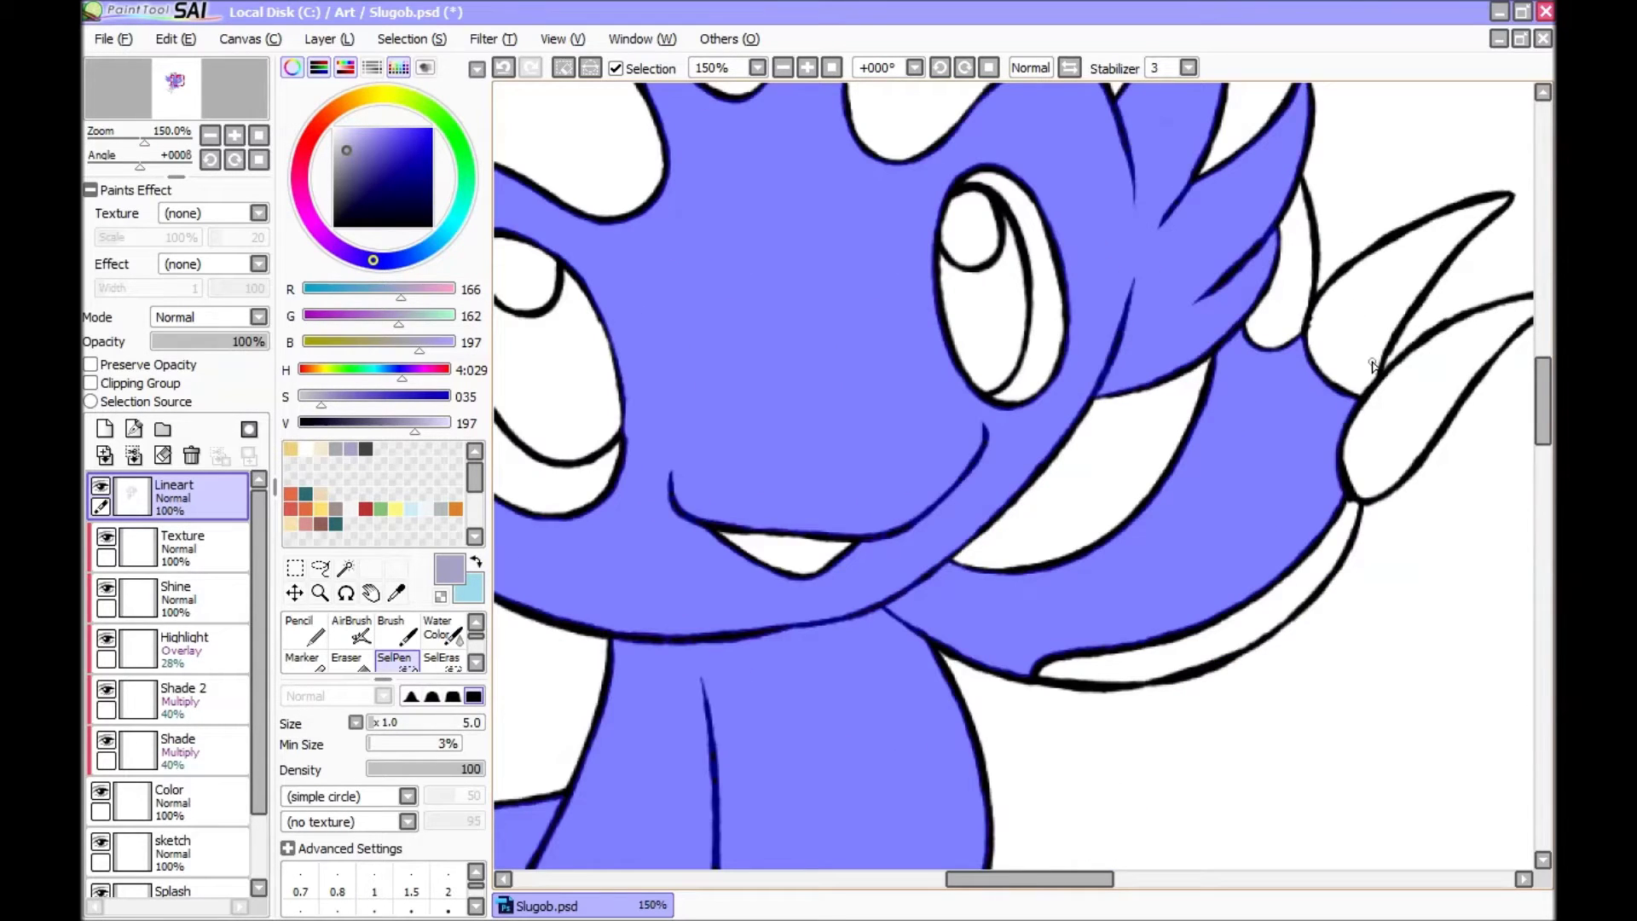
{"action": "scroll", "coordinate": [1327, 416], "scroll_direction": "down", "scroll_amount": 1}
{"action": "scroll", "coordinate": [1042, 877], "scroll_direction": "left", "scroll_amount": 2}
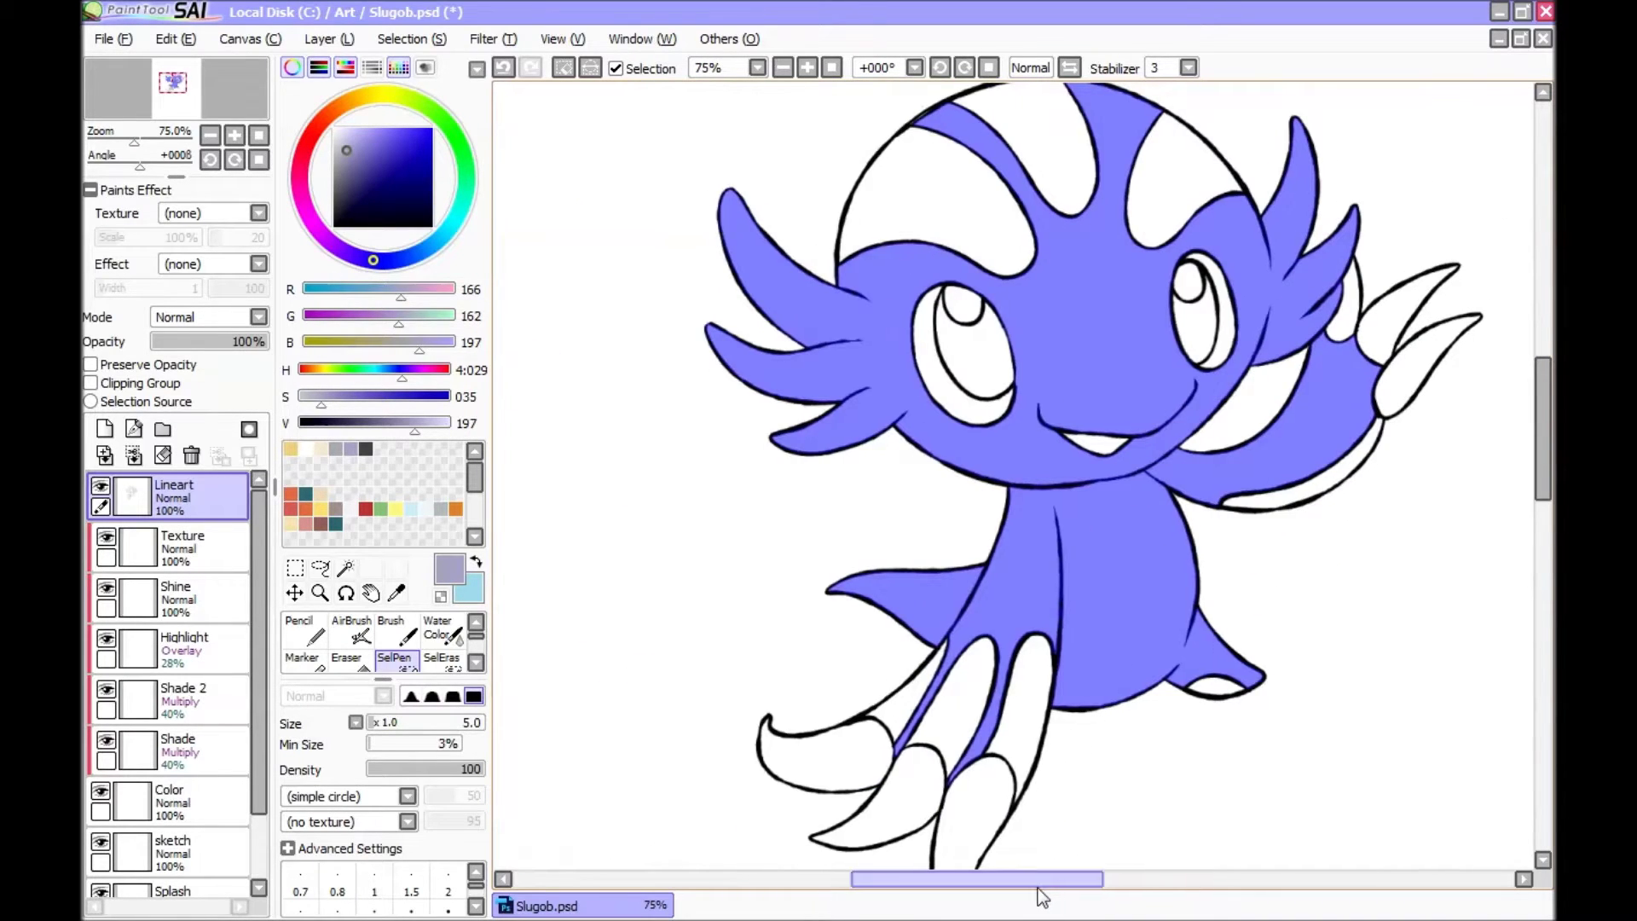
{"action": "scroll", "coordinate": [860, 292], "scroll_direction": "up", "scroll_amount": 2}
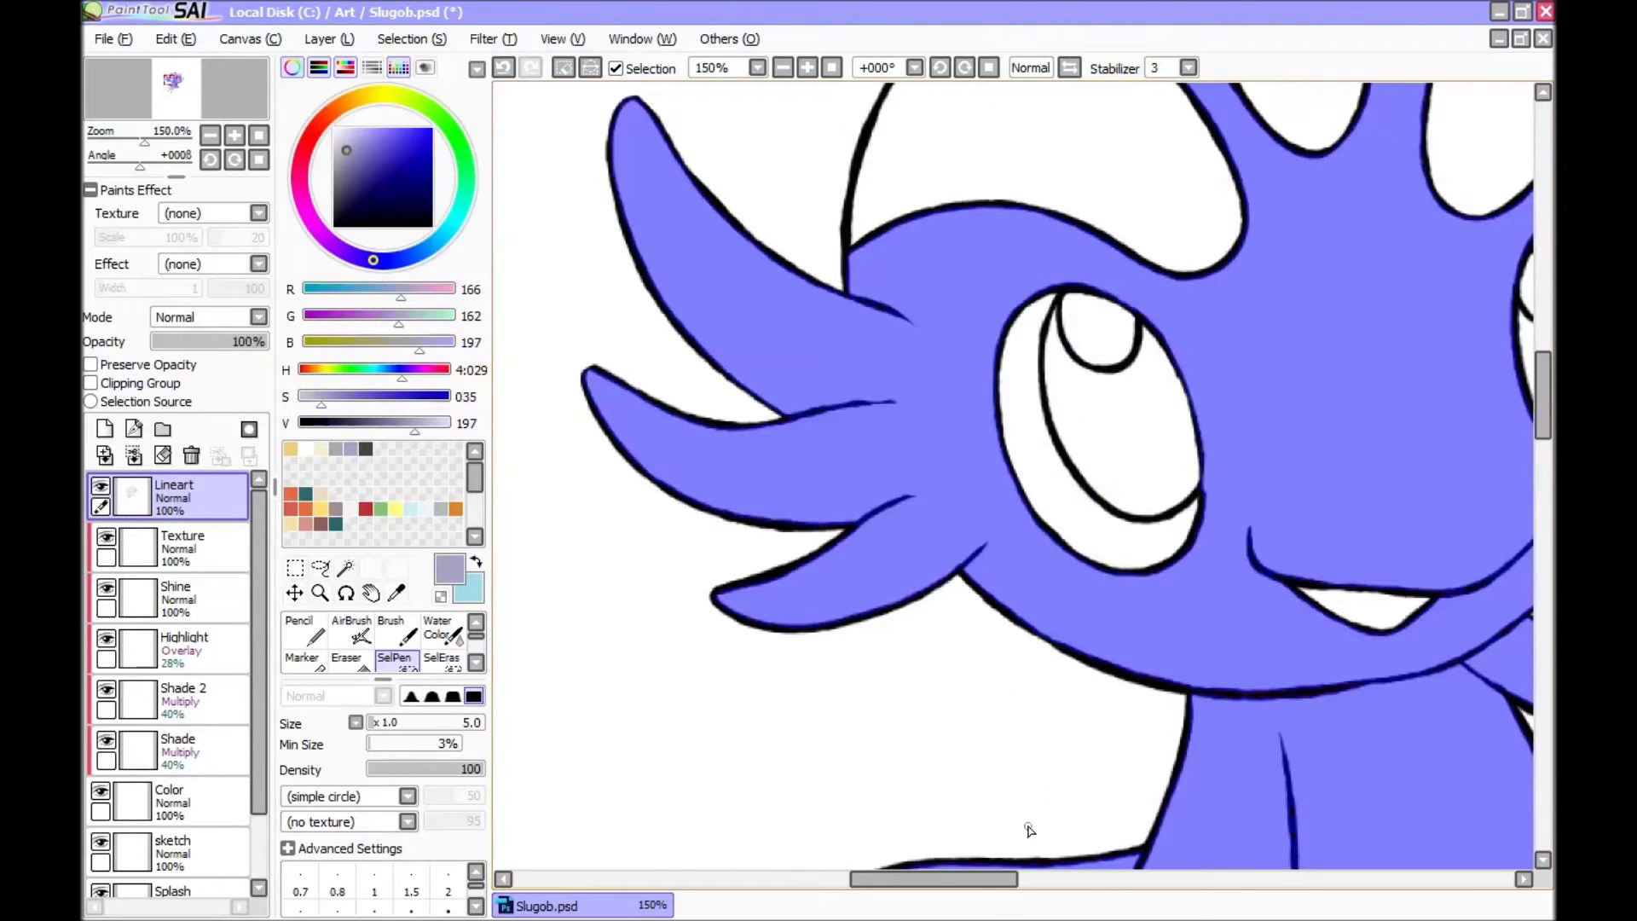
{"action": "left_click_drag", "start_coordinate": [1002, 879], "coordinate": [1107, 882]}
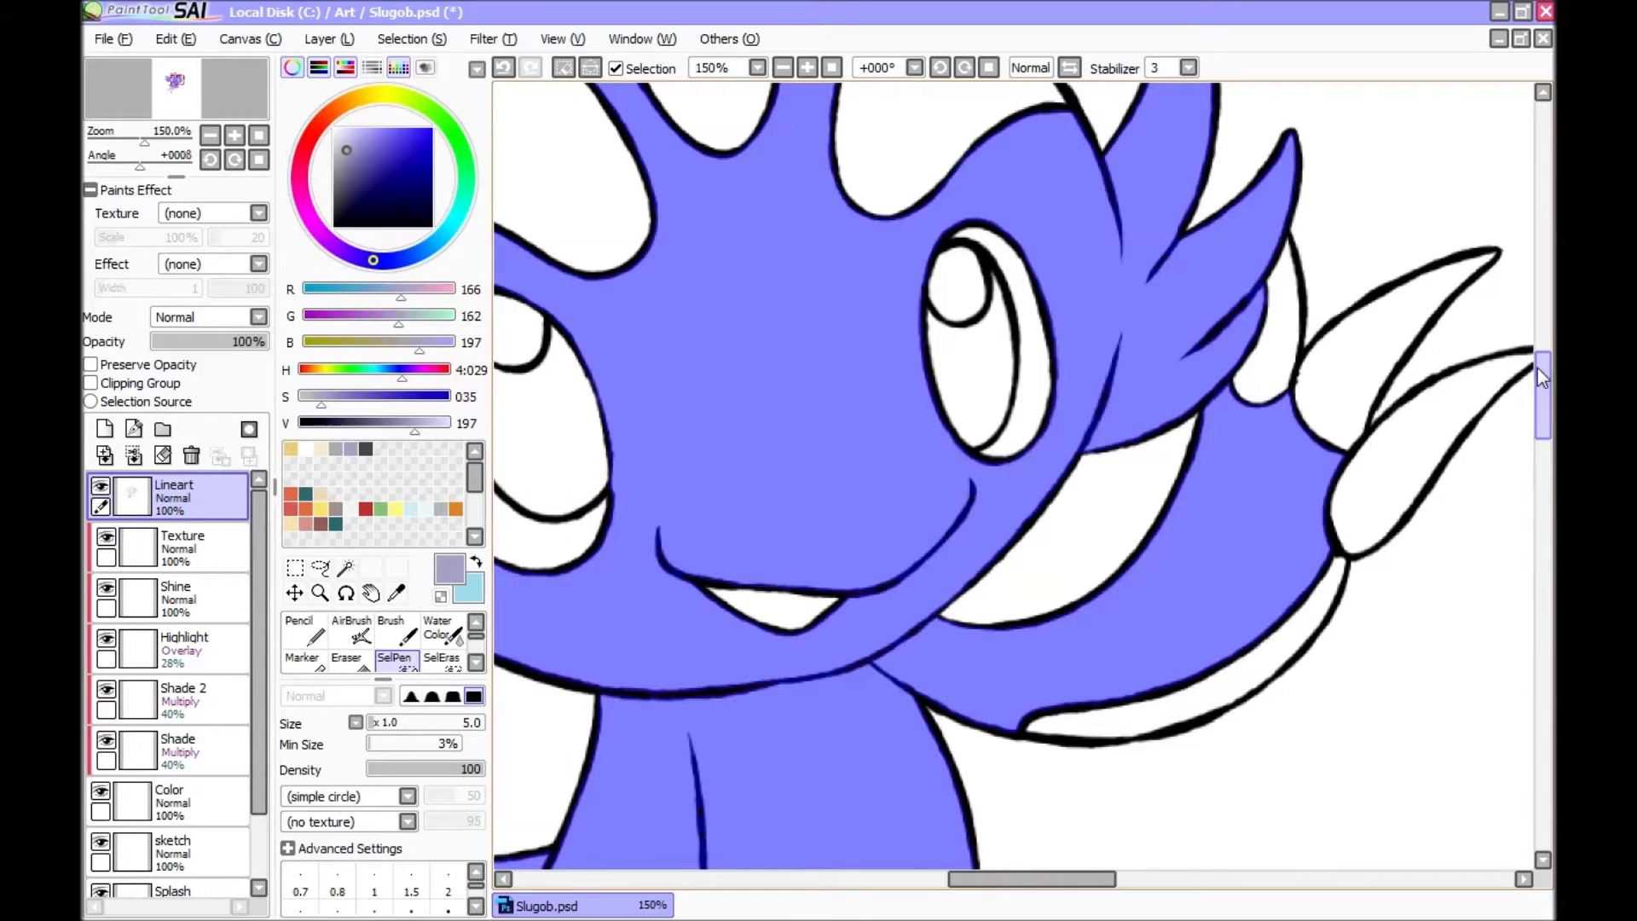
{"action": "left_click_drag", "start_coordinate": [1538, 367], "coordinate": [1535, 335]}
{"action": "scroll", "coordinate": [788, 152], "scroll_direction": "up", "scroll_amount": 4}
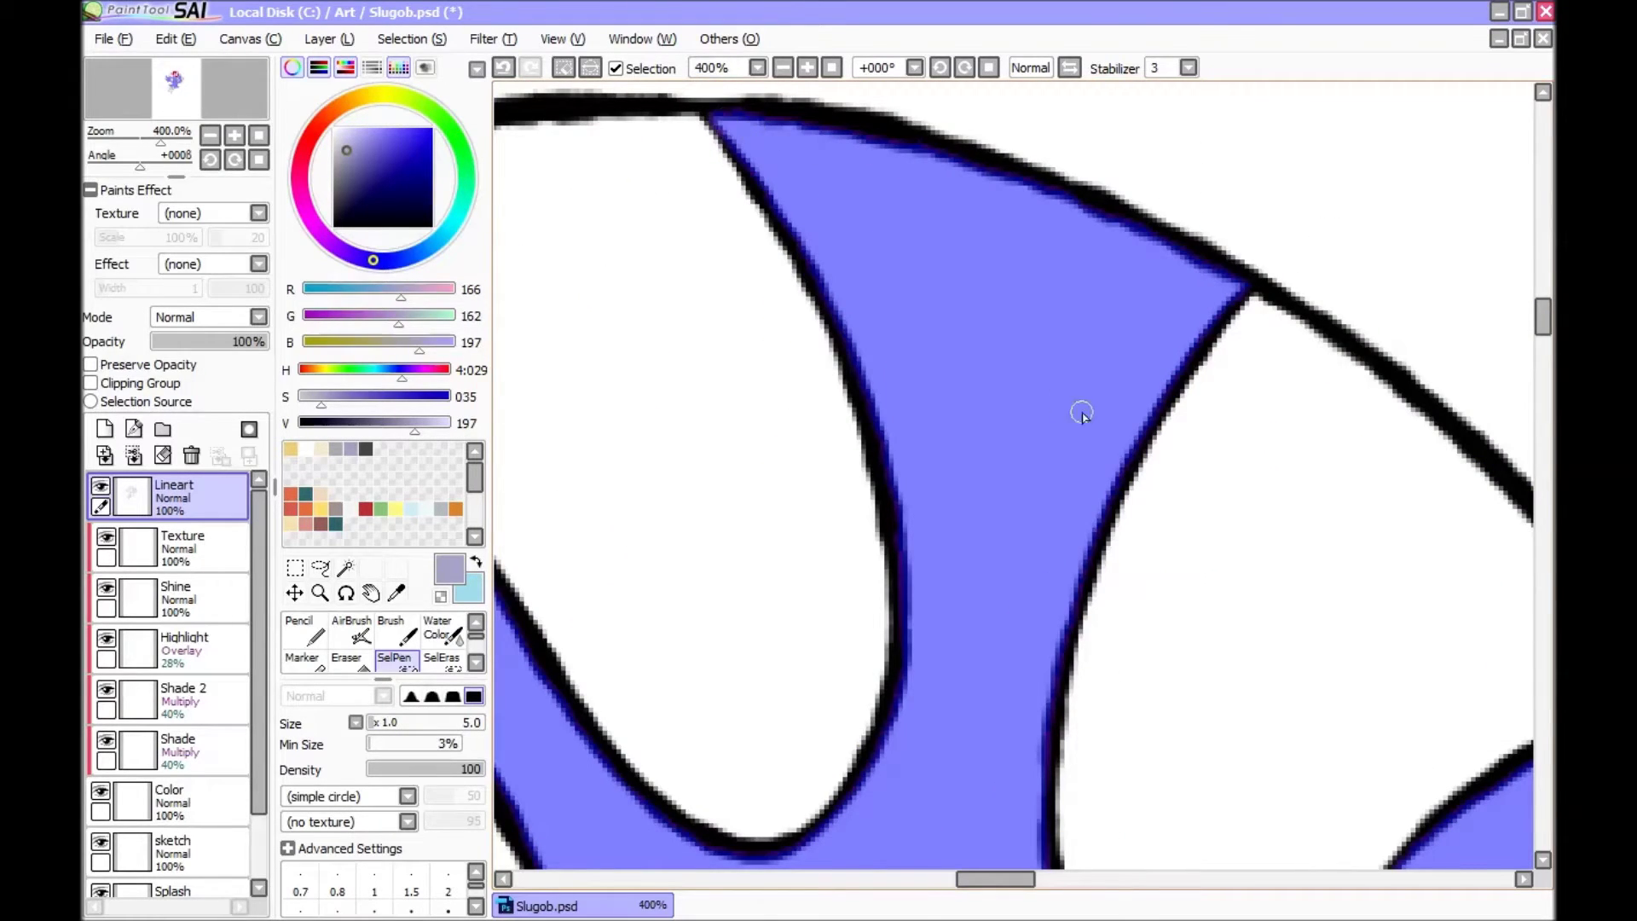
{"action": "scroll", "coordinate": [1140, 434], "scroll_direction": "down", "scroll_amount": 4}
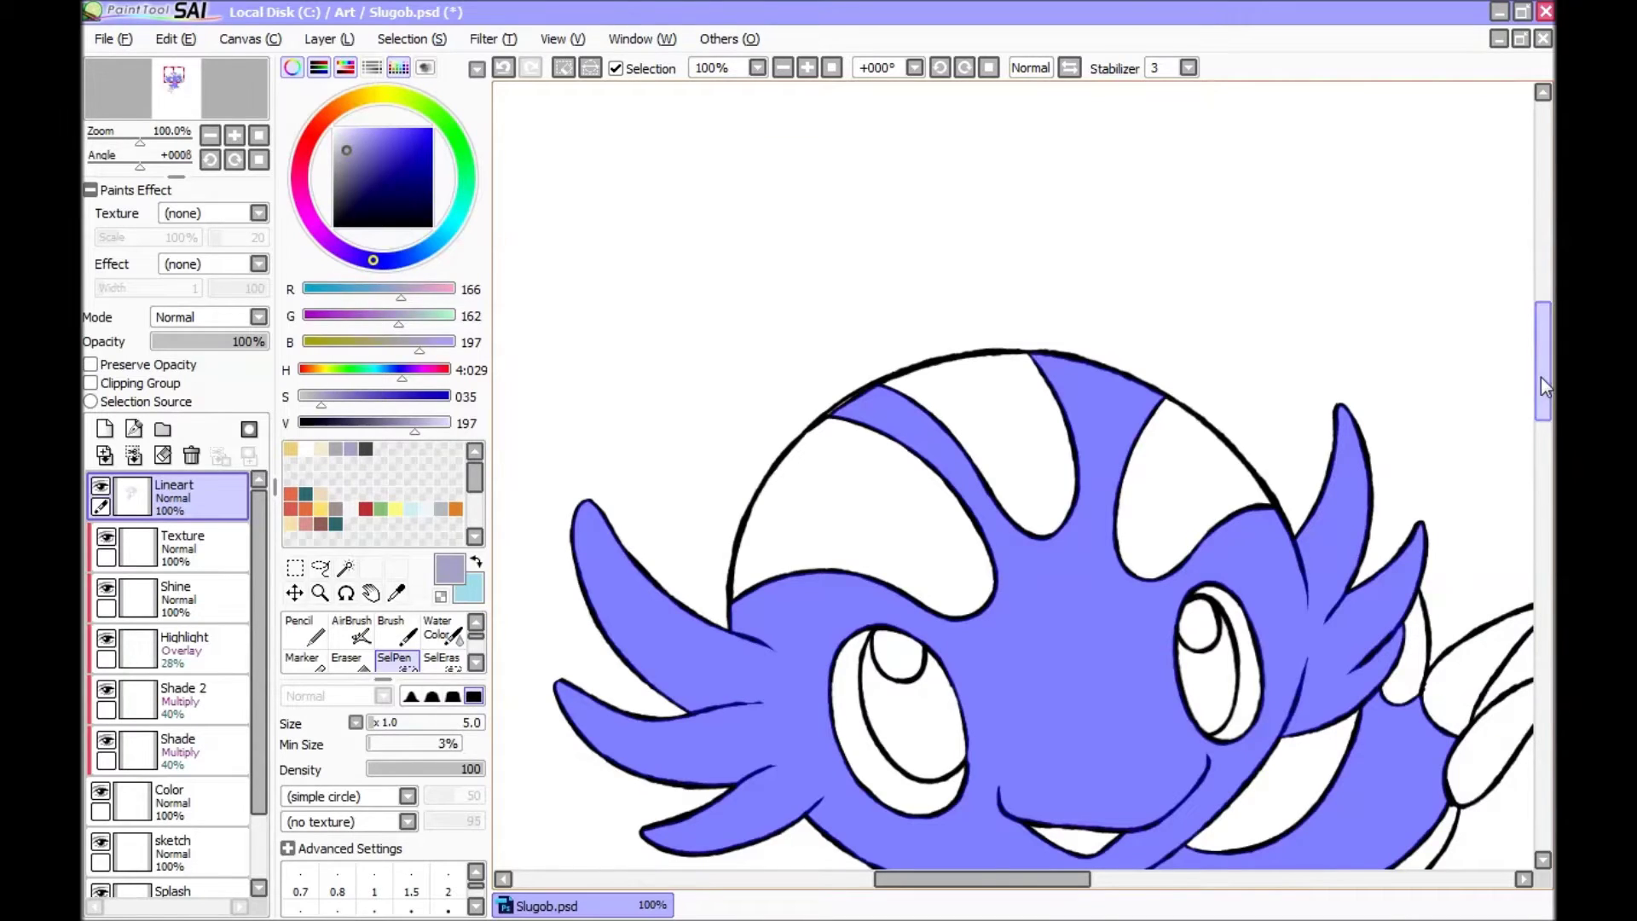
{"action": "left_click_drag", "start_coordinate": [1542, 377], "coordinate": [1541, 394]}
{"action": "scroll", "coordinate": [846, 305], "scroll_direction": "up", "scroll_amount": 2}
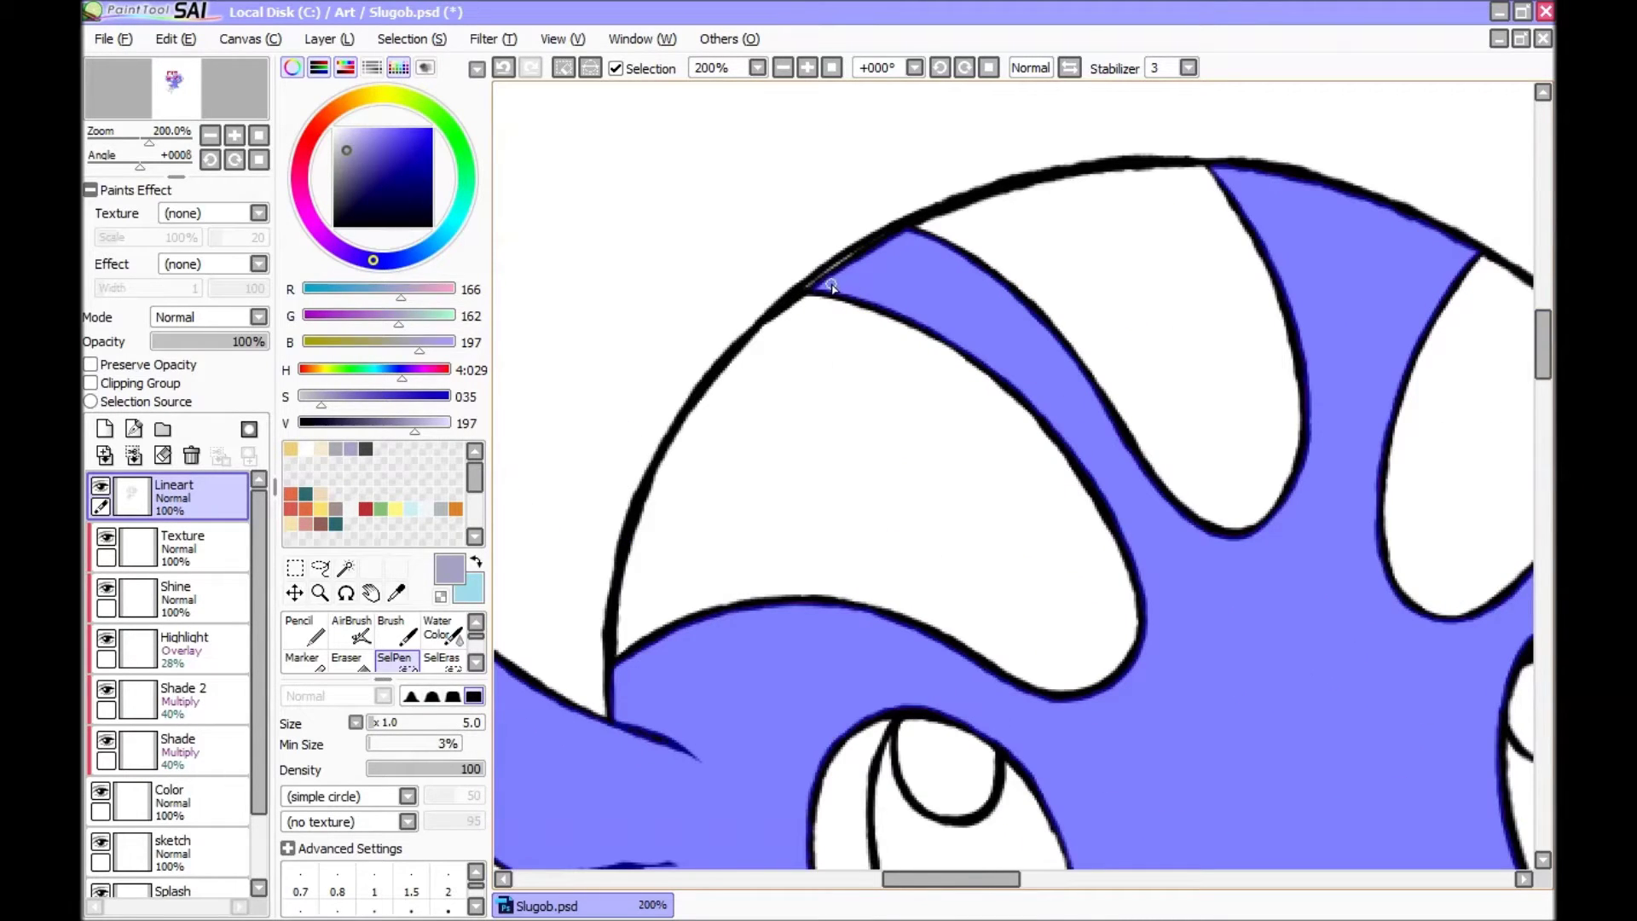
{"action": "scroll", "coordinate": [1235, 444], "scroll_direction": "down", "scroll_amount": 4}
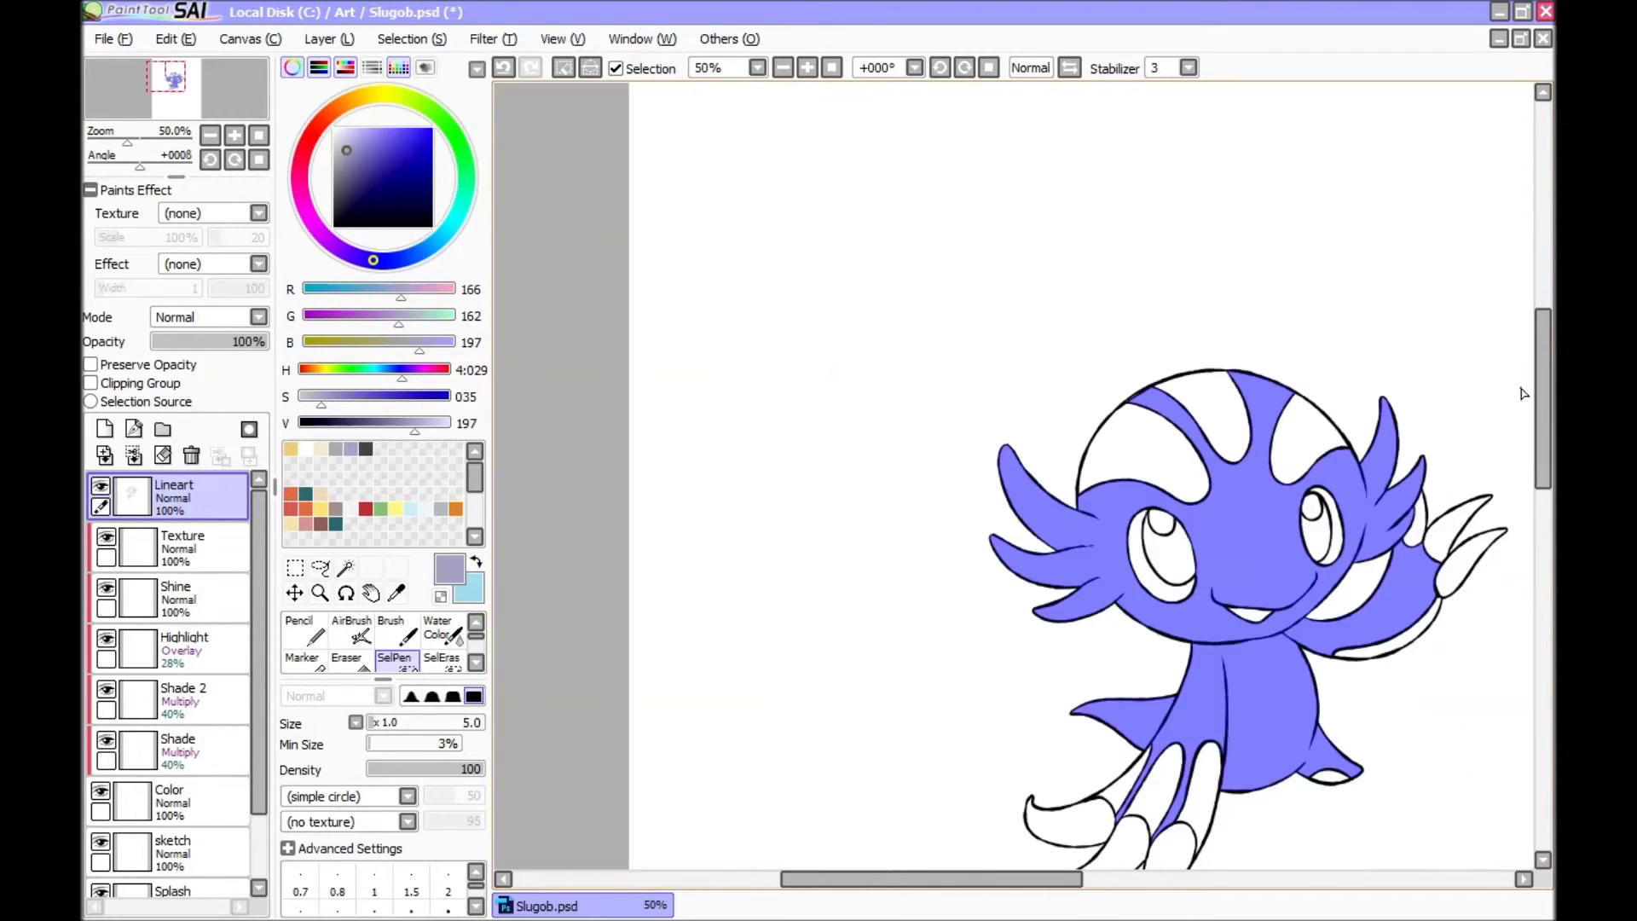
{"action": "scroll", "coordinate": [1390, 566], "scroll_direction": "up", "scroll_amount": 1}
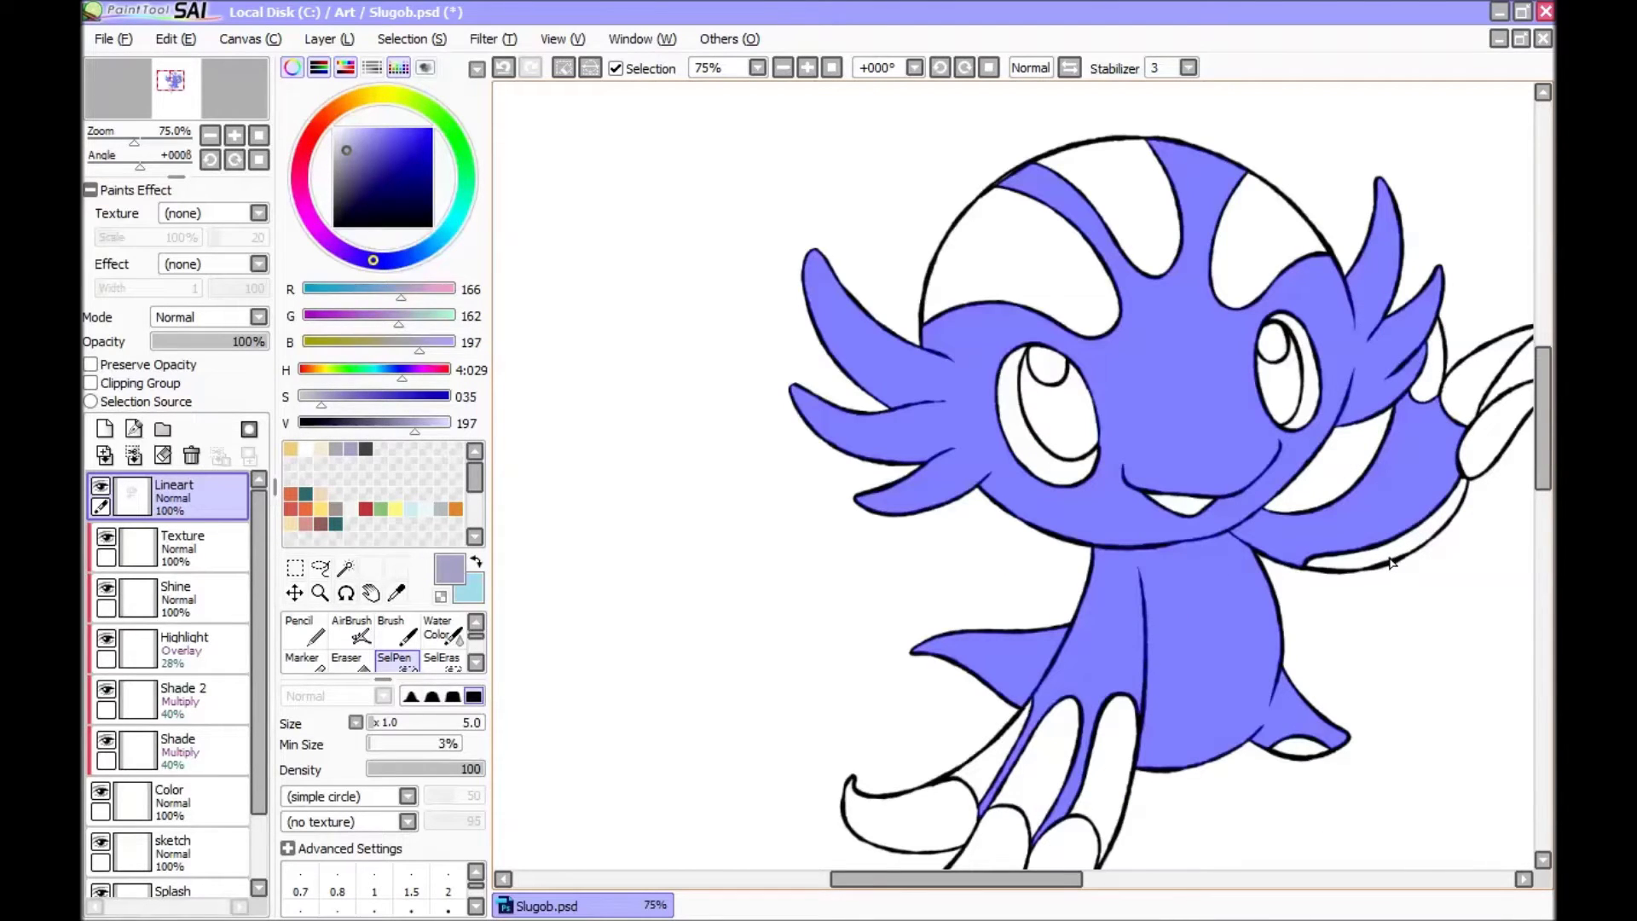
{"action": "scroll", "coordinate": [1540, 448], "scroll_direction": "down", "scroll_amount": 1}
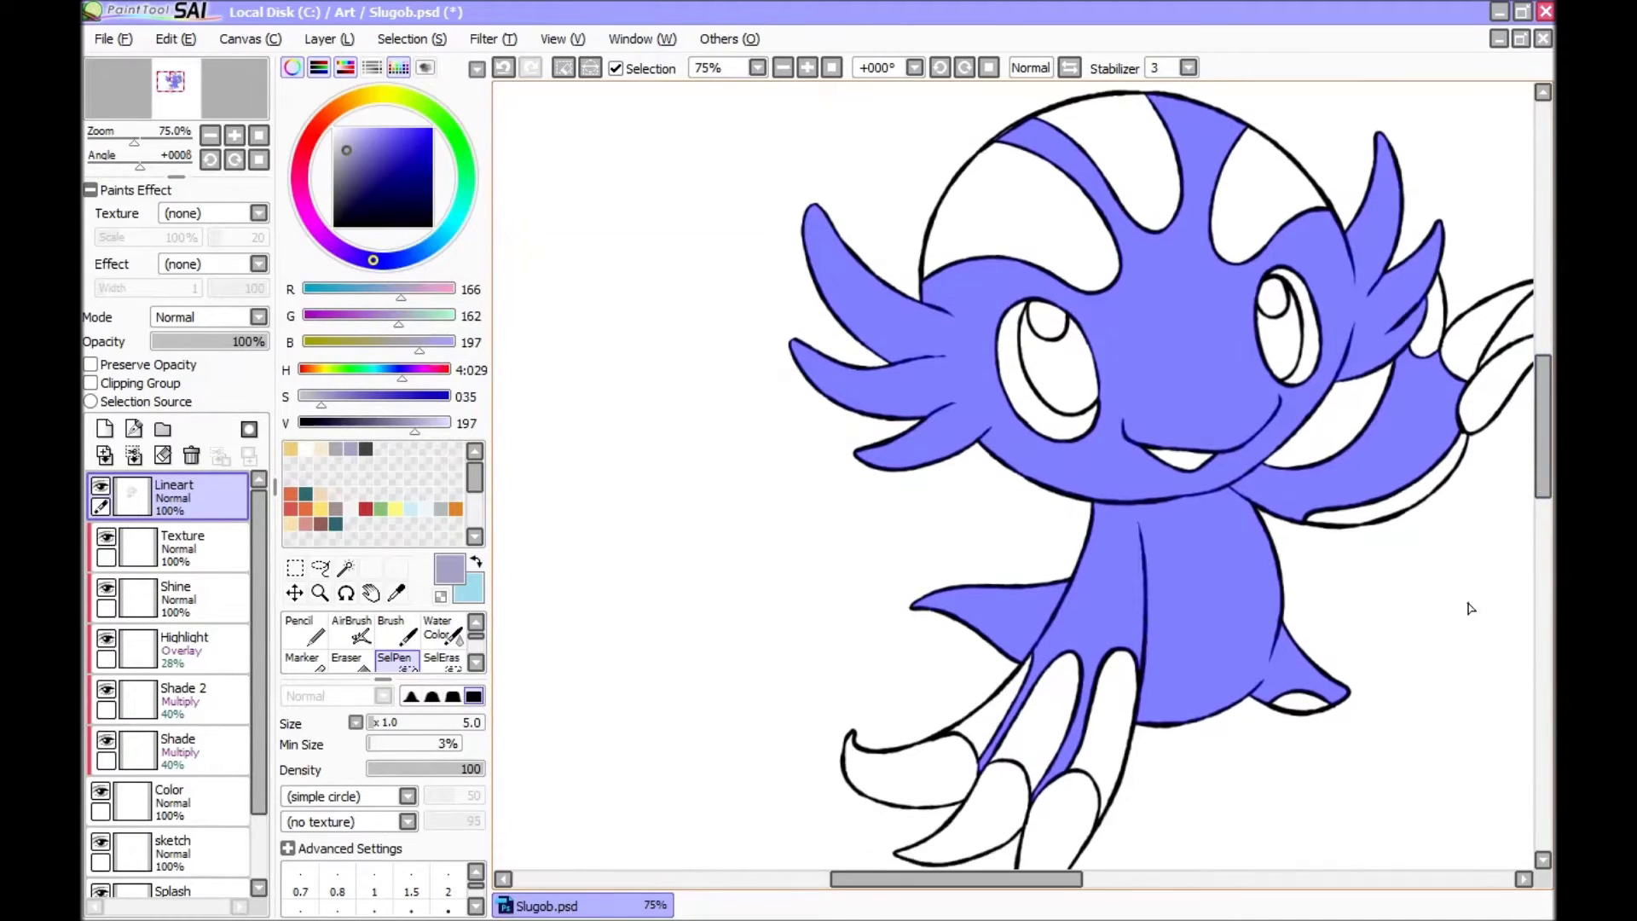
{"action": "scroll", "coordinate": [1124, 808], "scroll_direction": "up", "scroll_amount": 1}
{"action": "scroll", "coordinate": [1105, 562], "scroll_direction": "down", "scroll_amount": 2}
{"action": "scroll", "coordinate": [987, 460], "scroll_direction": "up", "scroll_amount": 4}
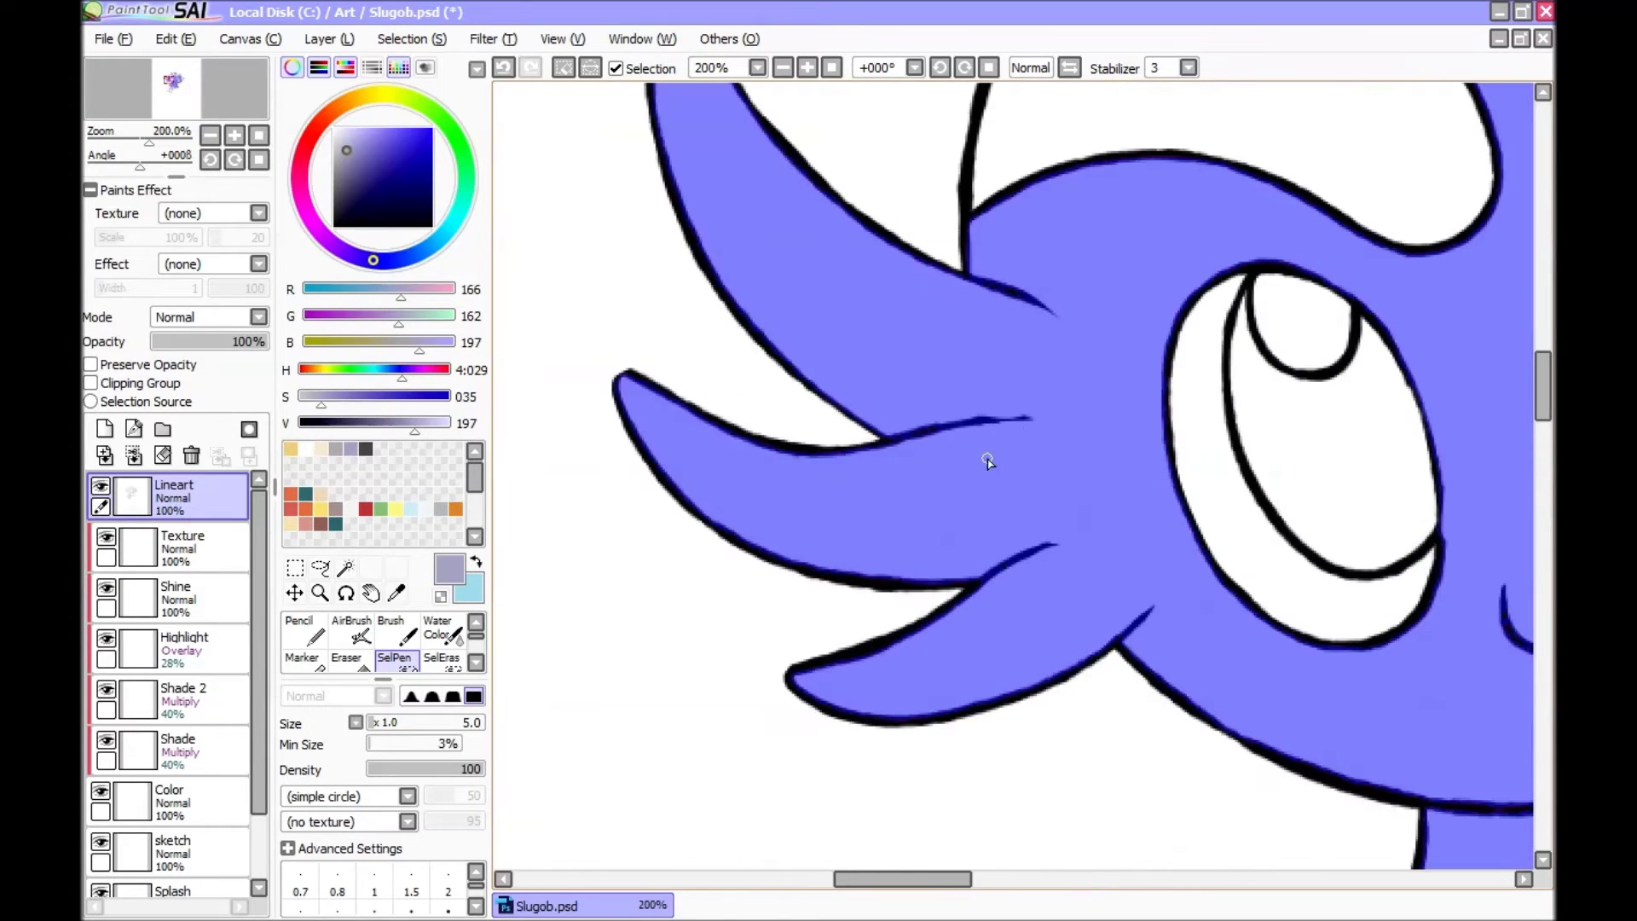
{"action": "scroll", "coordinate": [998, 486], "scroll_direction": "down", "scroll_amount": 3}
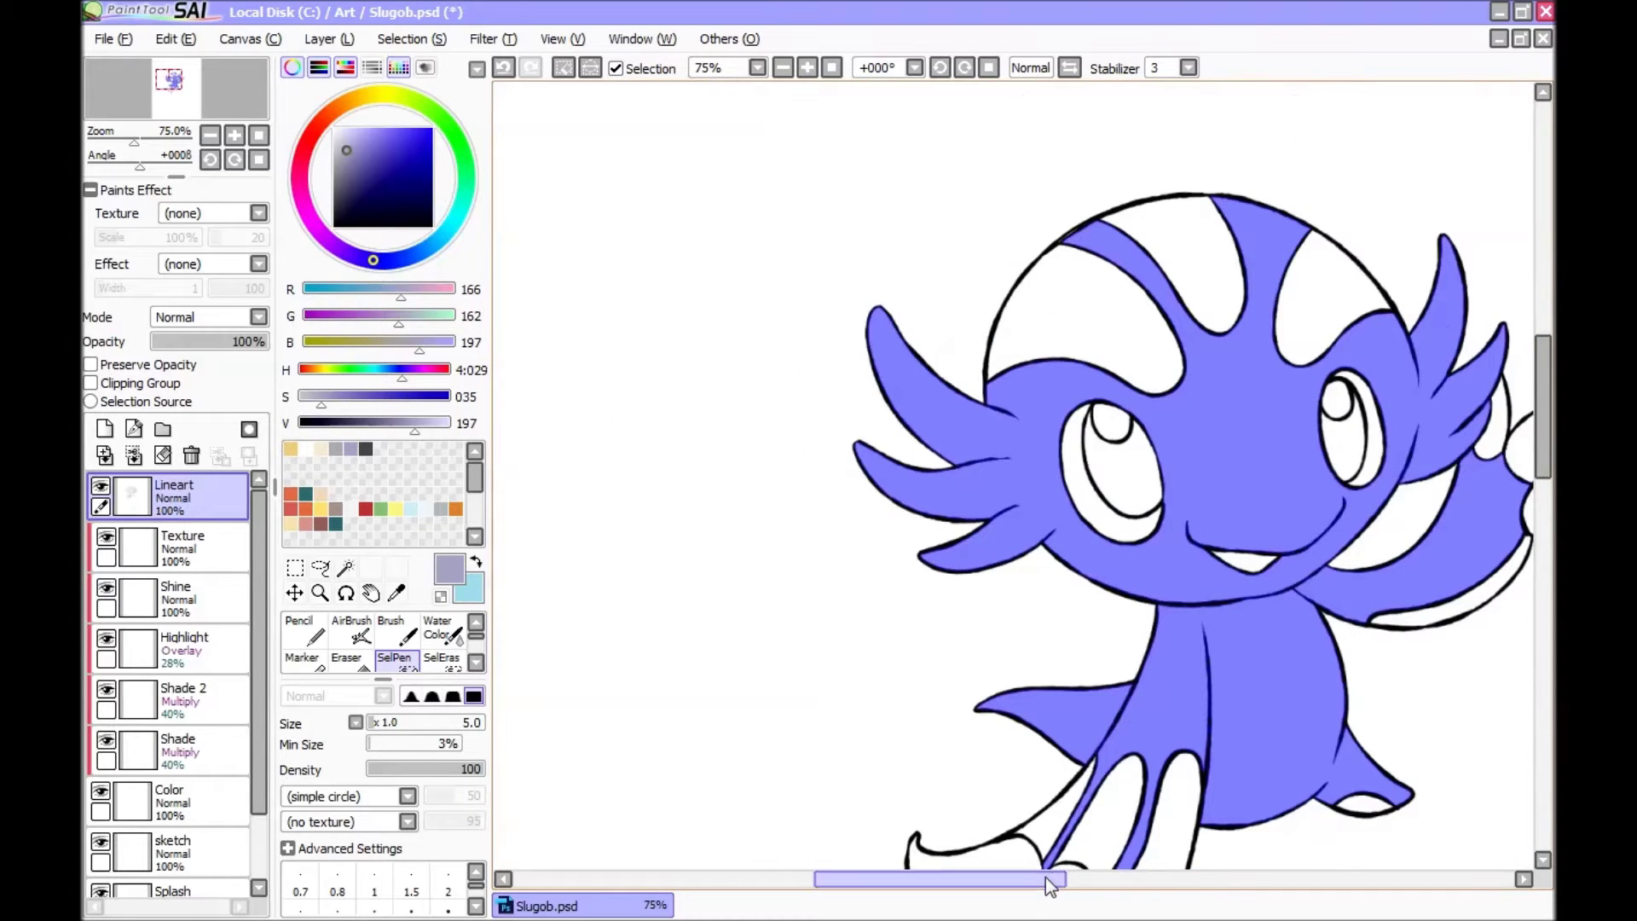
{"action": "left_click_drag", "start_coordinate": [1048, 878], "coordinate": [1115, 883]}
{"action": "left_click_drag", "start_coordinate": [1547, 416], "coordinate": [1550, 448]}
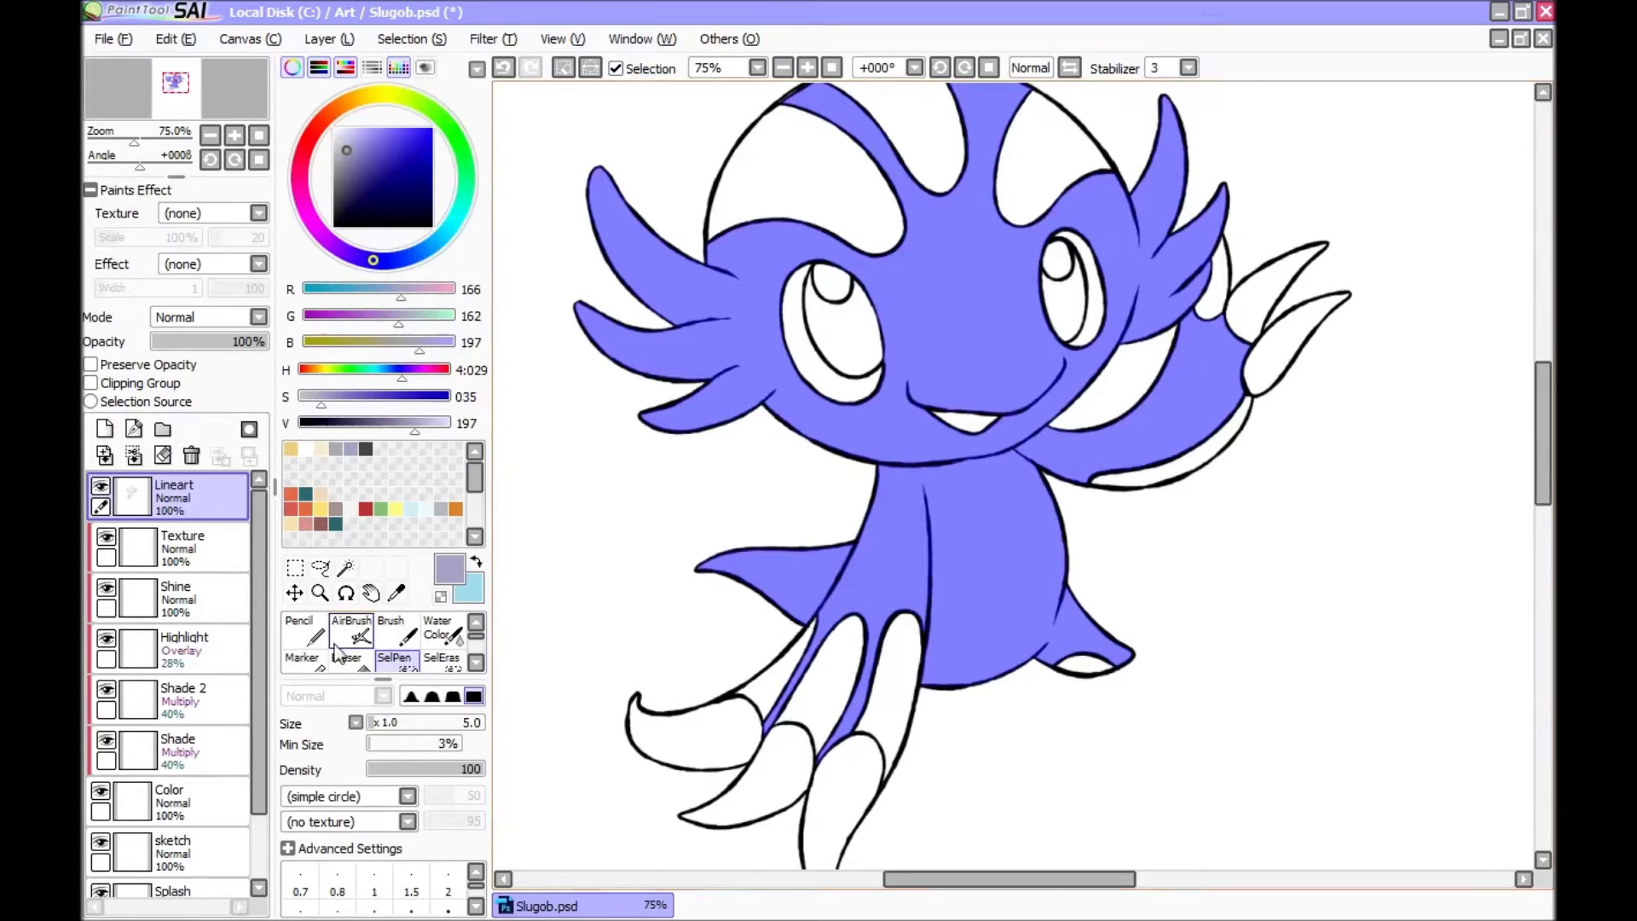
Step: Set up a hard-edged pencil at size 300 and target the Color layer
{"action": "left_click", "coordinate": [402, 634]}
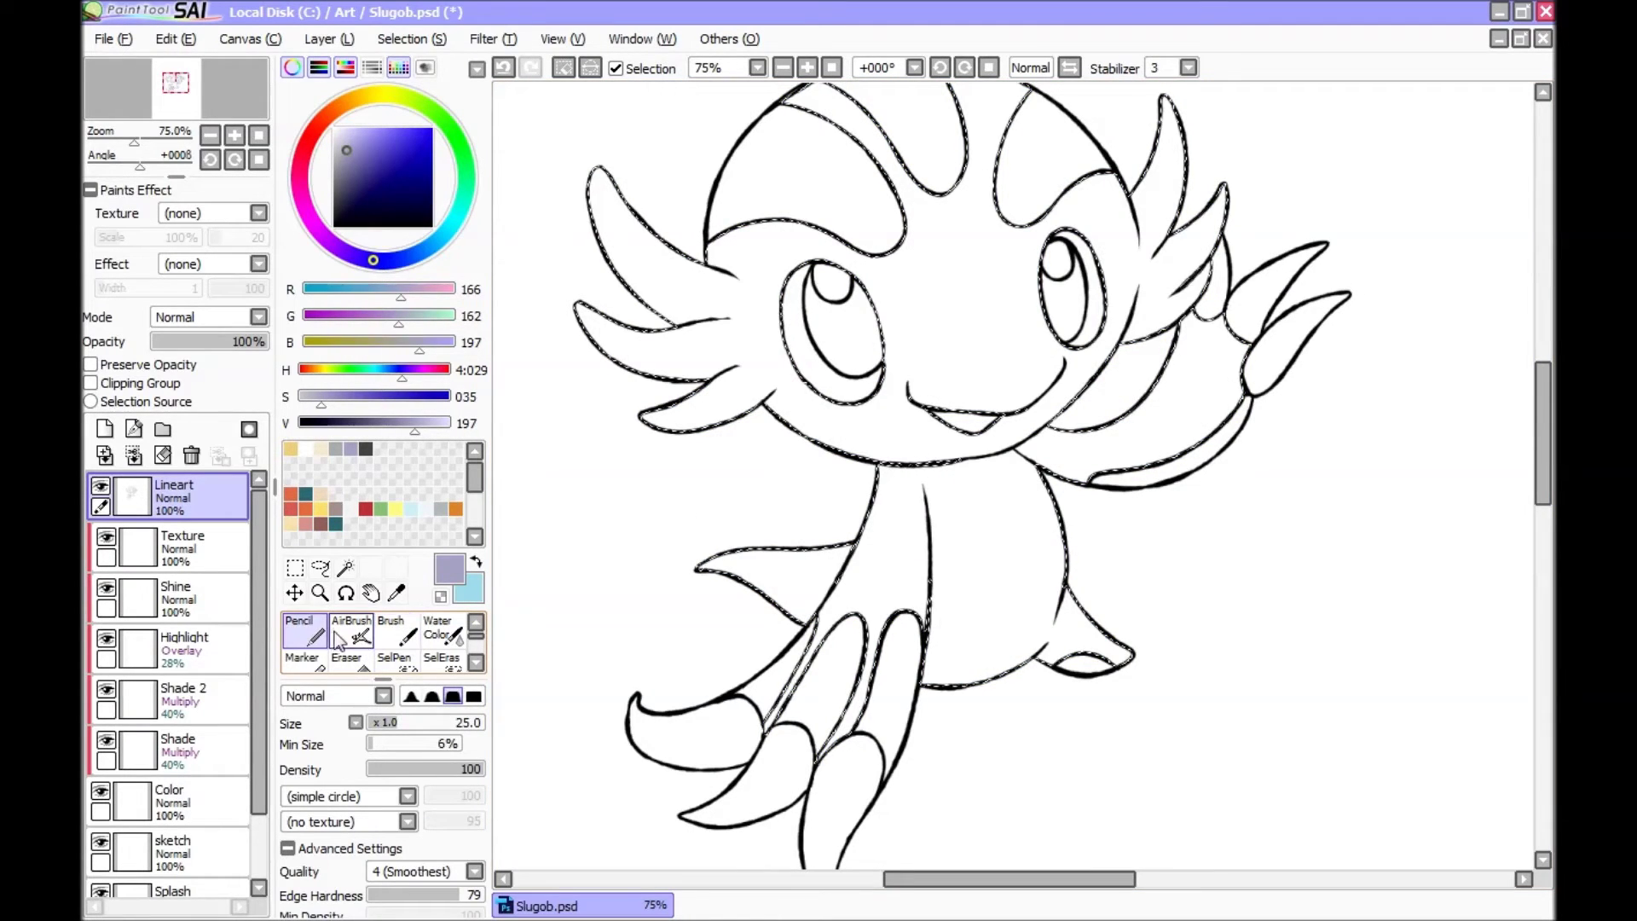
{"action": "left_click", "coordinate": [303, 631]}
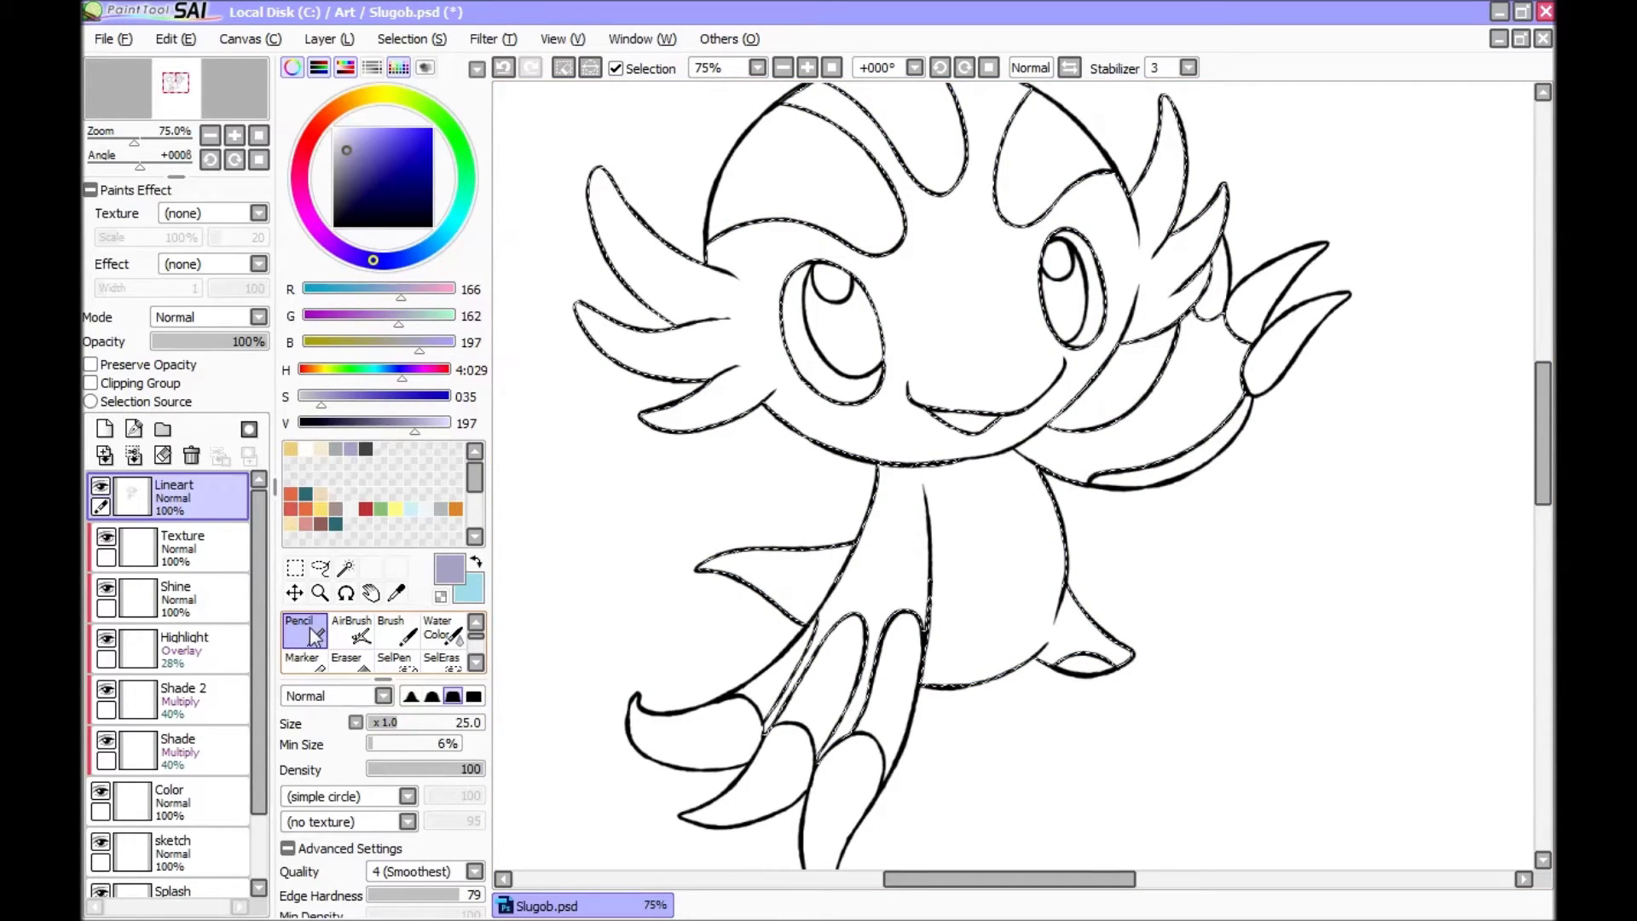
{"action": "left_click", "coordinate": [405, 637]}
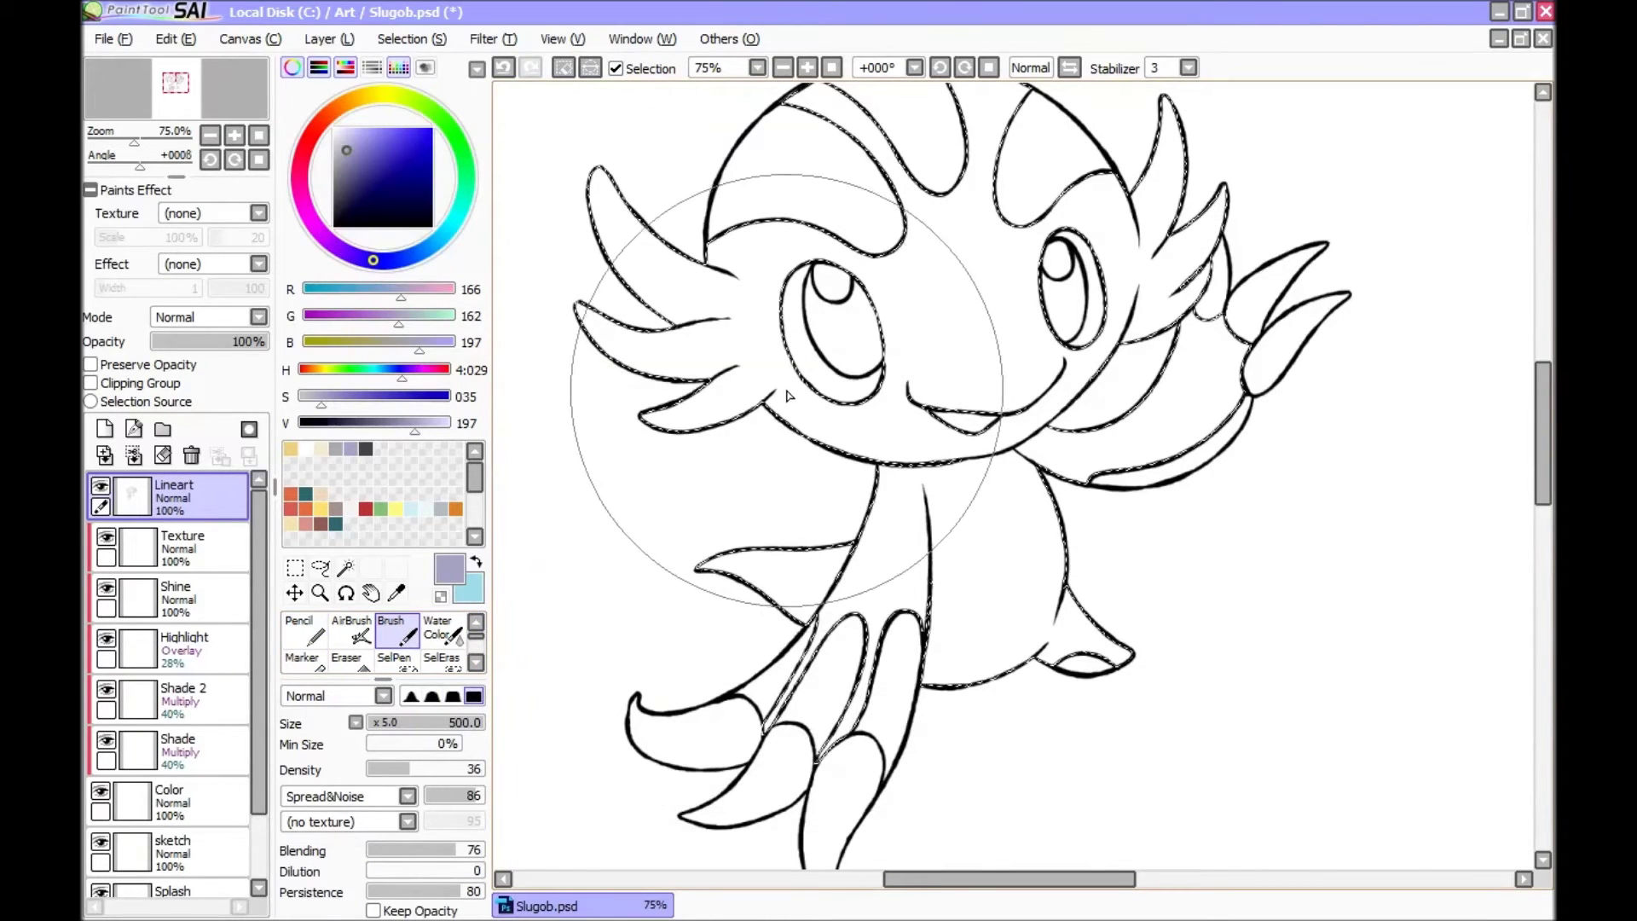
{"action": "left_click", "coordinate": [304, 632]}
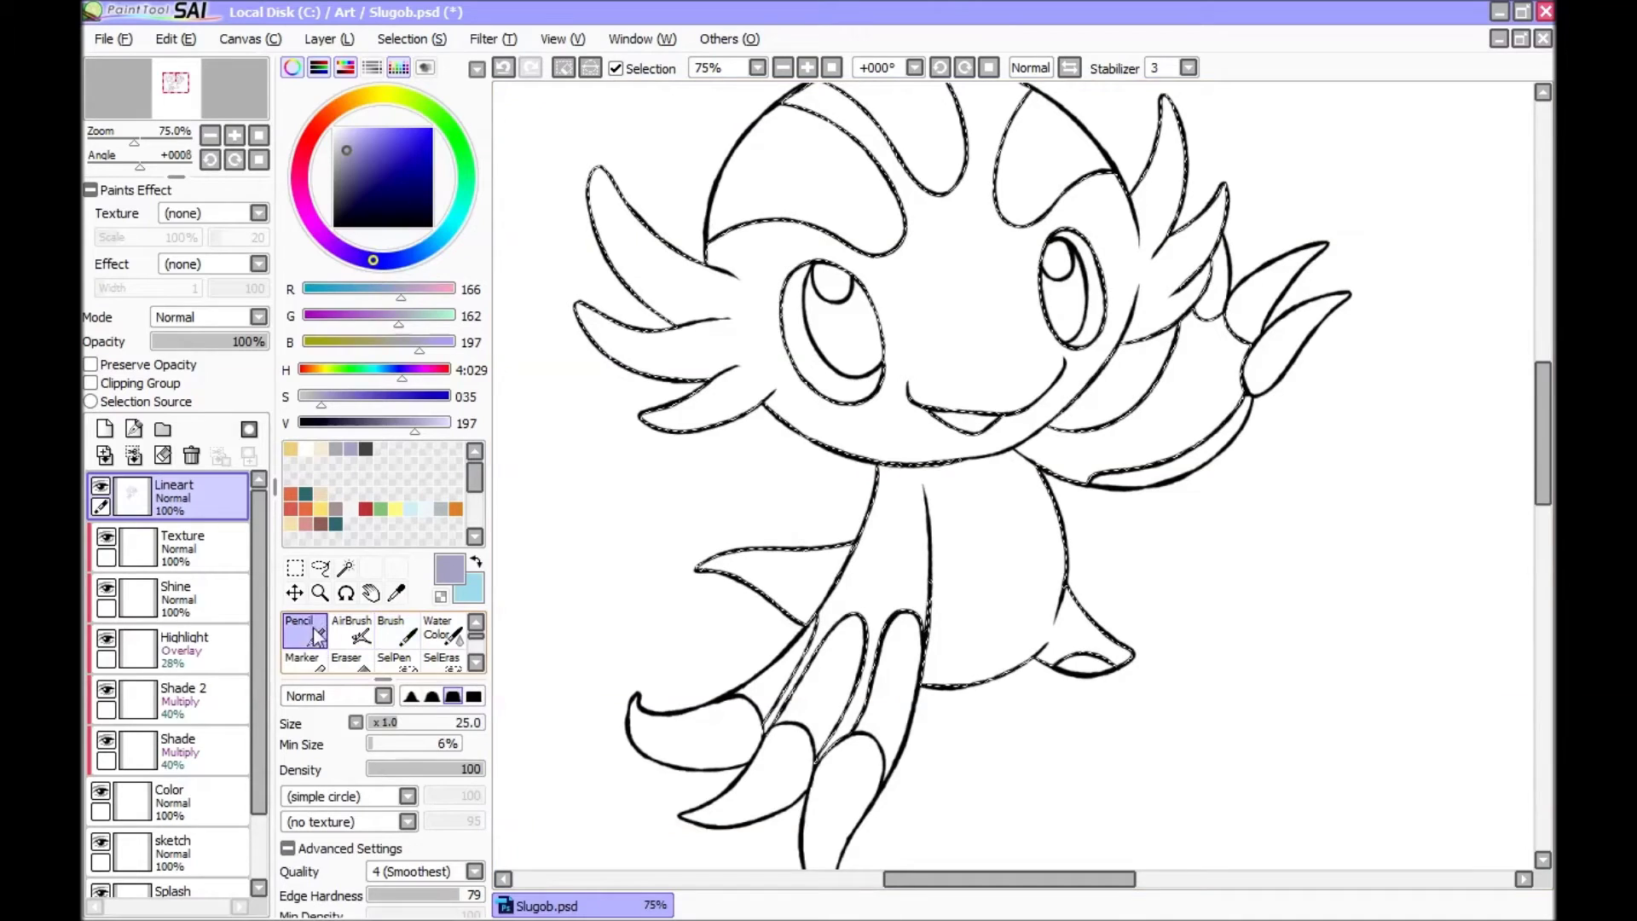
{"action": "key", "text": "bracketright"}
{"action": "key", "text": "bracketright"}
{"action": "key", "text": "bracketright"}
{"action": "key", "text": "bracketright"}
{"action": "key", "text": "bracketright"}
{"action": "key", "text": "bracketright"}
{"action": "key", "text": "bracketright"}
{"action": "key", "text": "bracketright"}
{"action": "key", "text": "bracketright"}
{"action": "key", "text": "bracketright"}
{"action": "key", "text": "bracketright"}
{"action": "key", "text": "bracketright"}
{"action": "key", "text": "bracketright"}
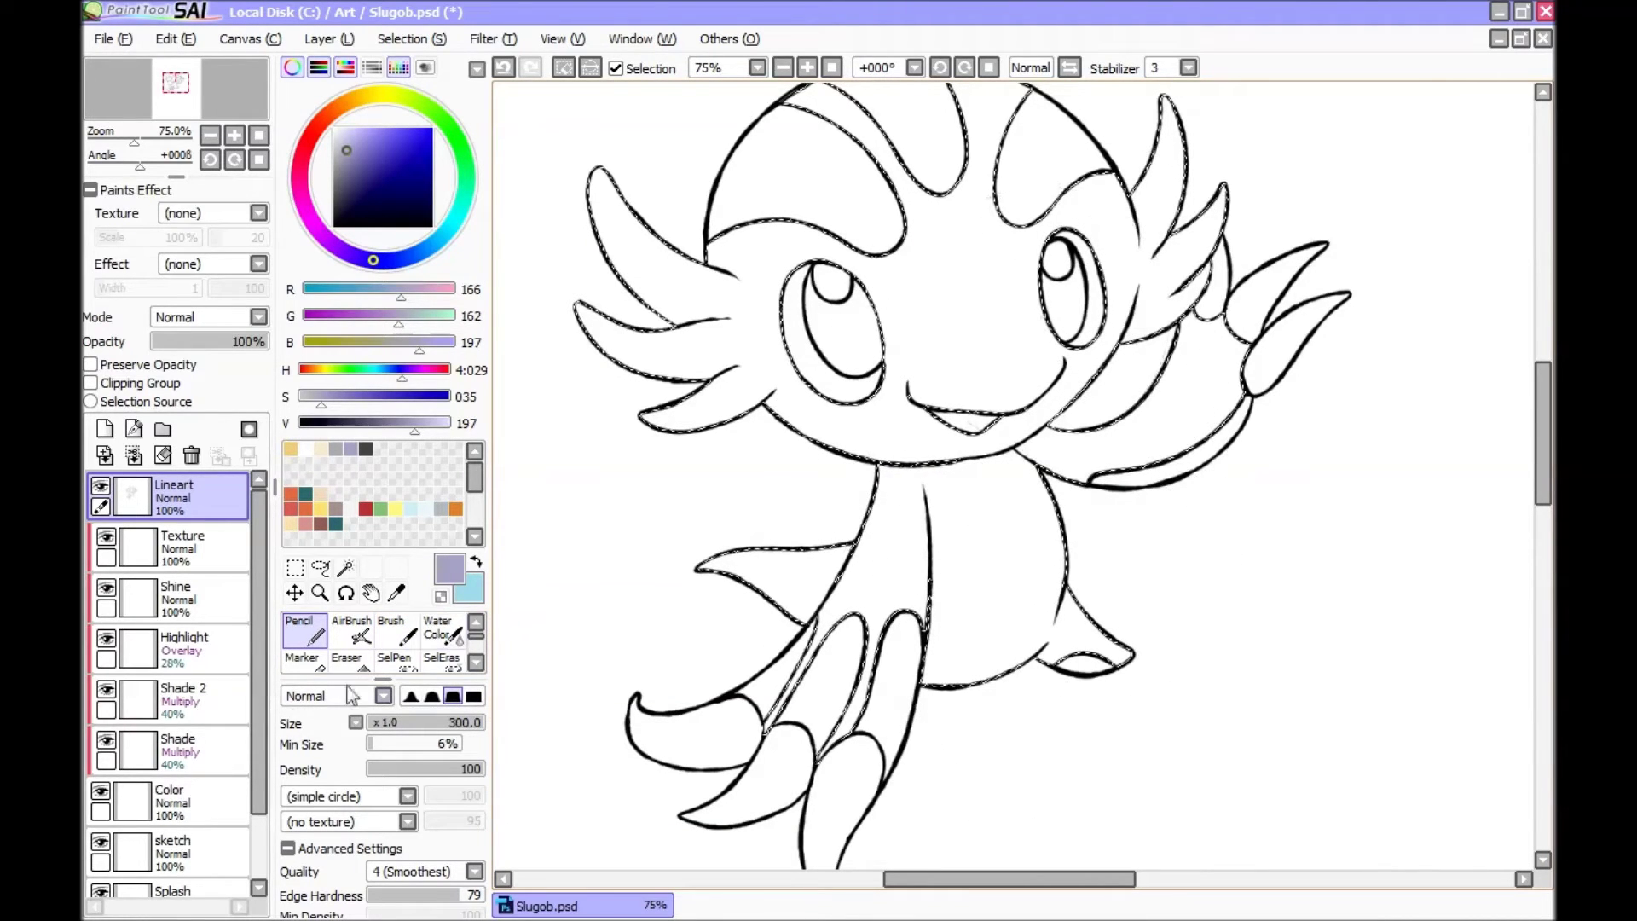
{"action": "left_click", "coordinate": [204, 803]}
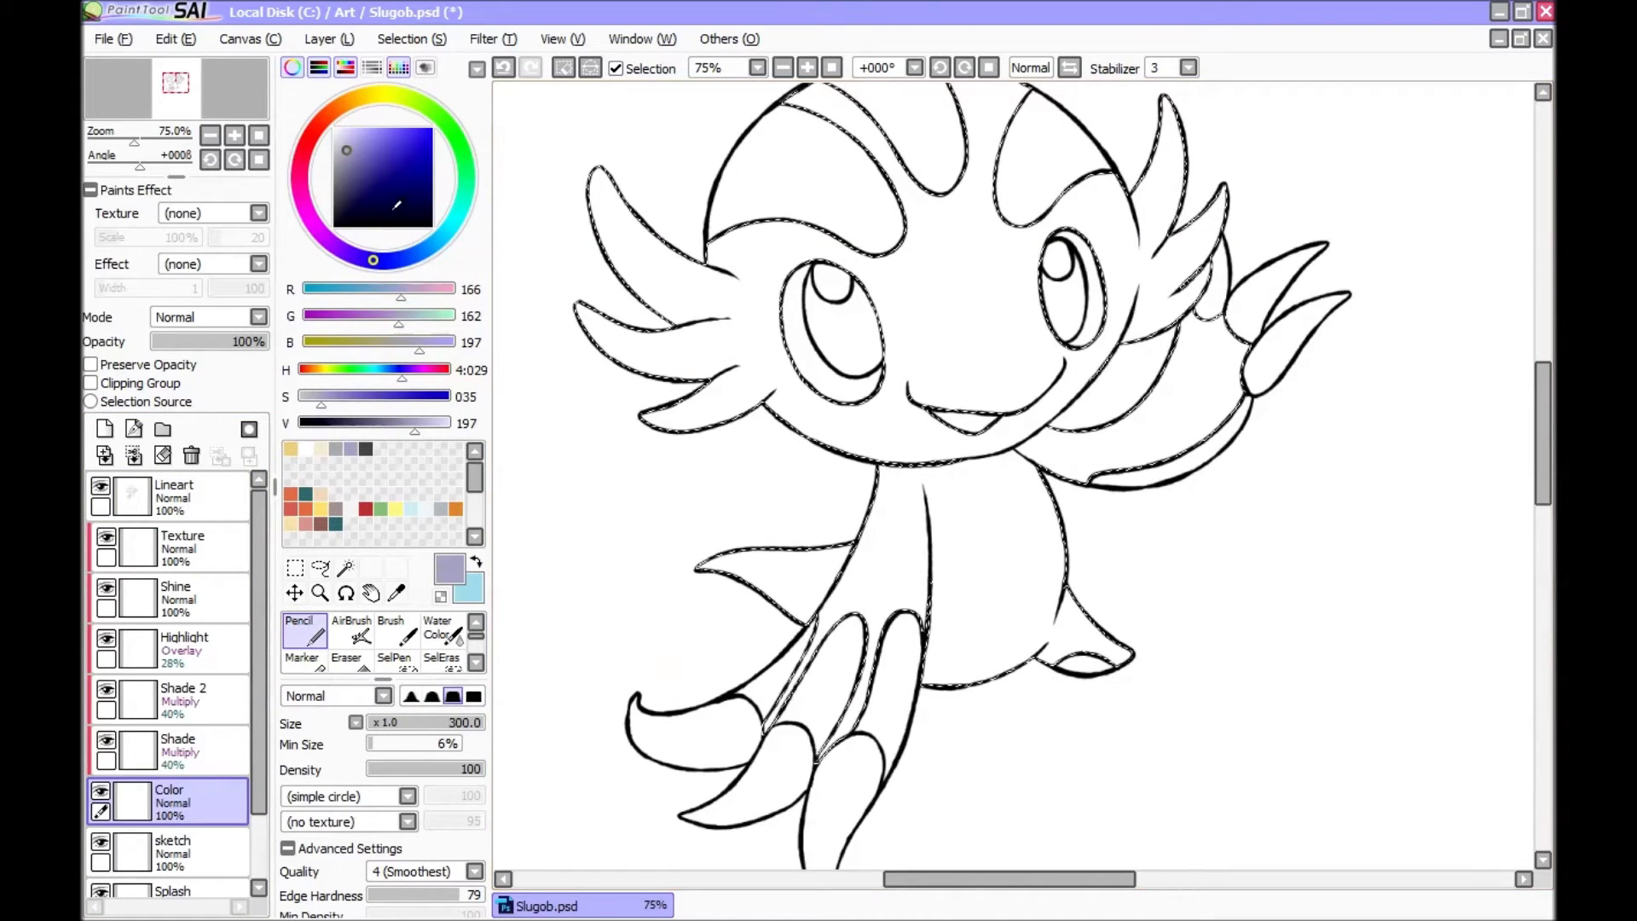
Step: Mix a very pale icy blue (R 231, G 243, B 255) and start filling the body
{"action": "left_click", "coordinate": [448, 243]}
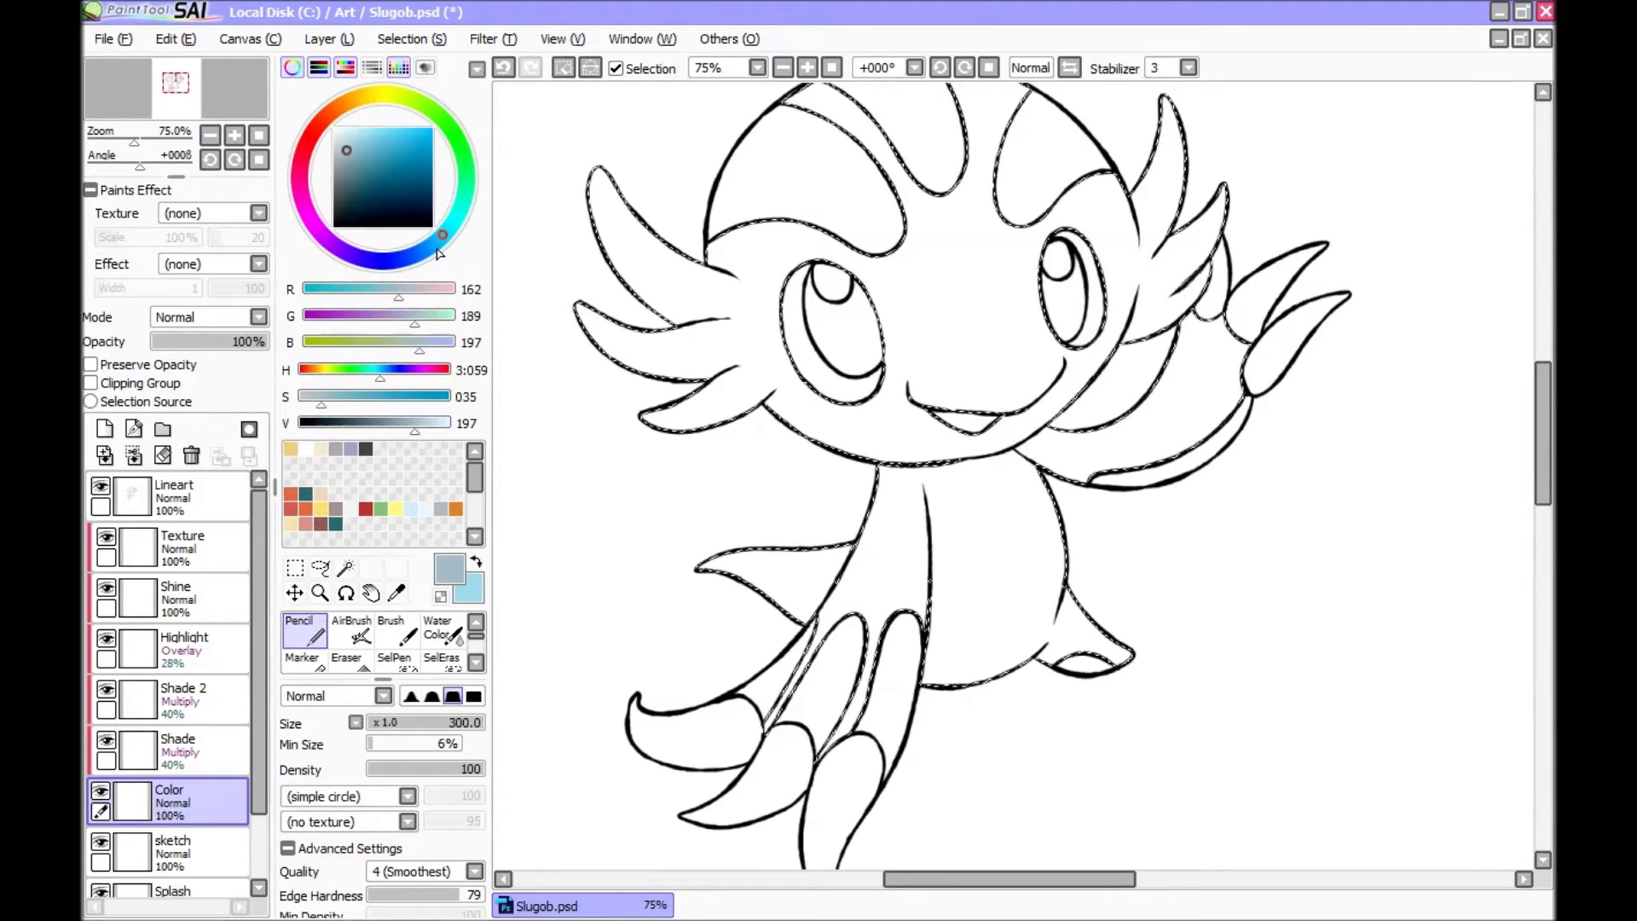
{"action": "left_click_drag", "start_coordinate": [439, 253], "coordinate": [429, 259]}
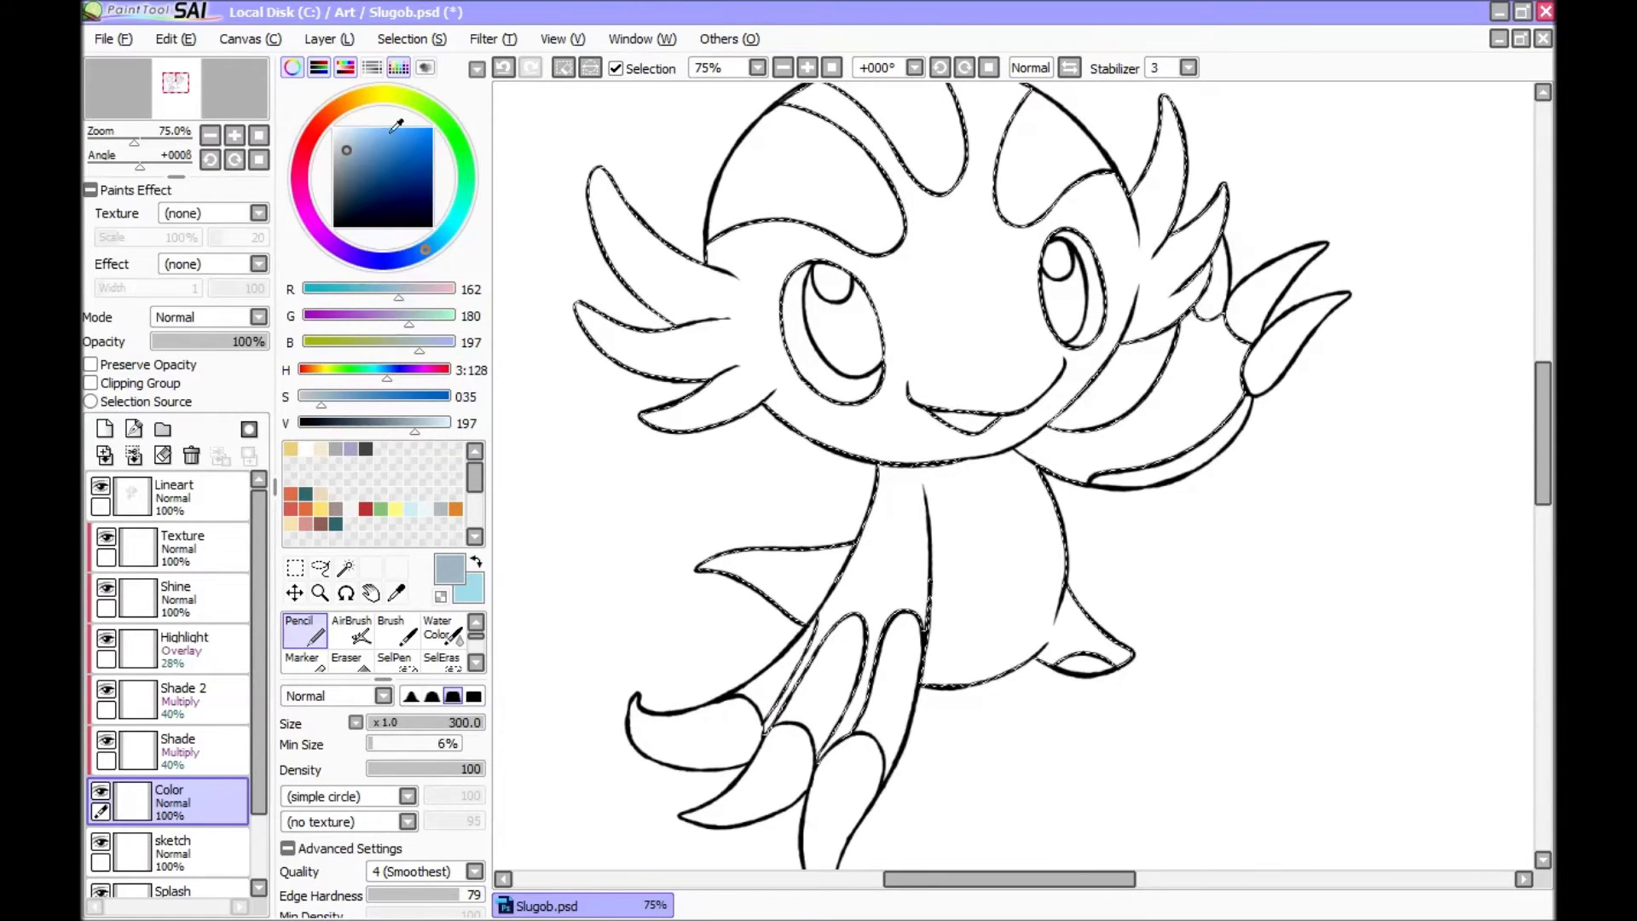
{"action": "left_click", "coordinate": [355, 129]}
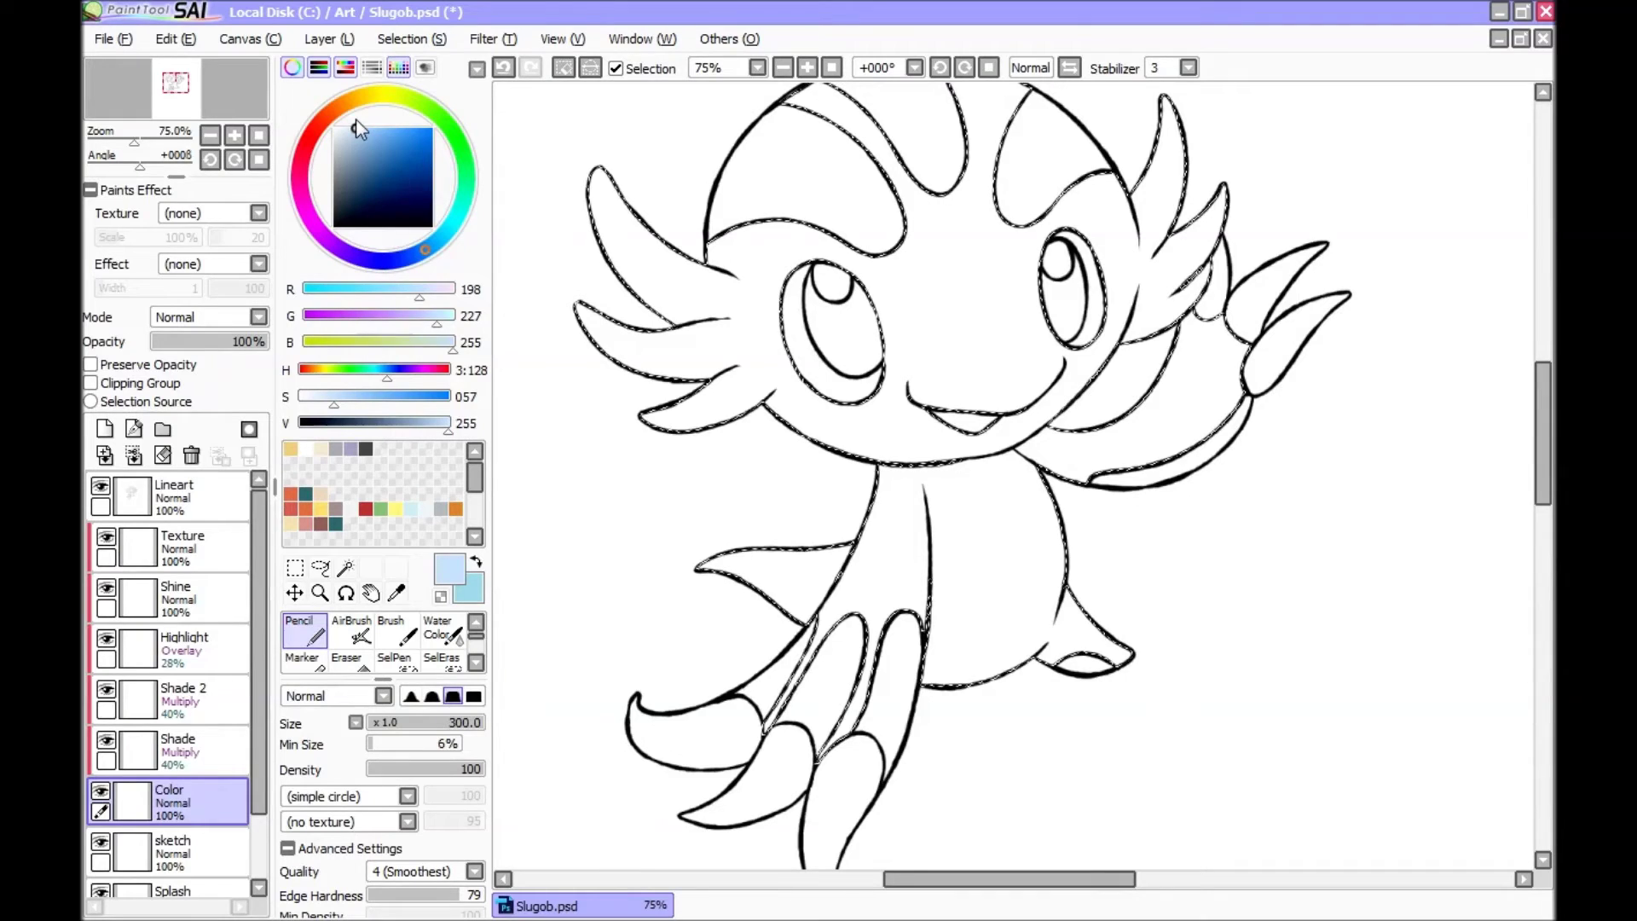
{"action": "left_click", "coordinate": [344, 127]}
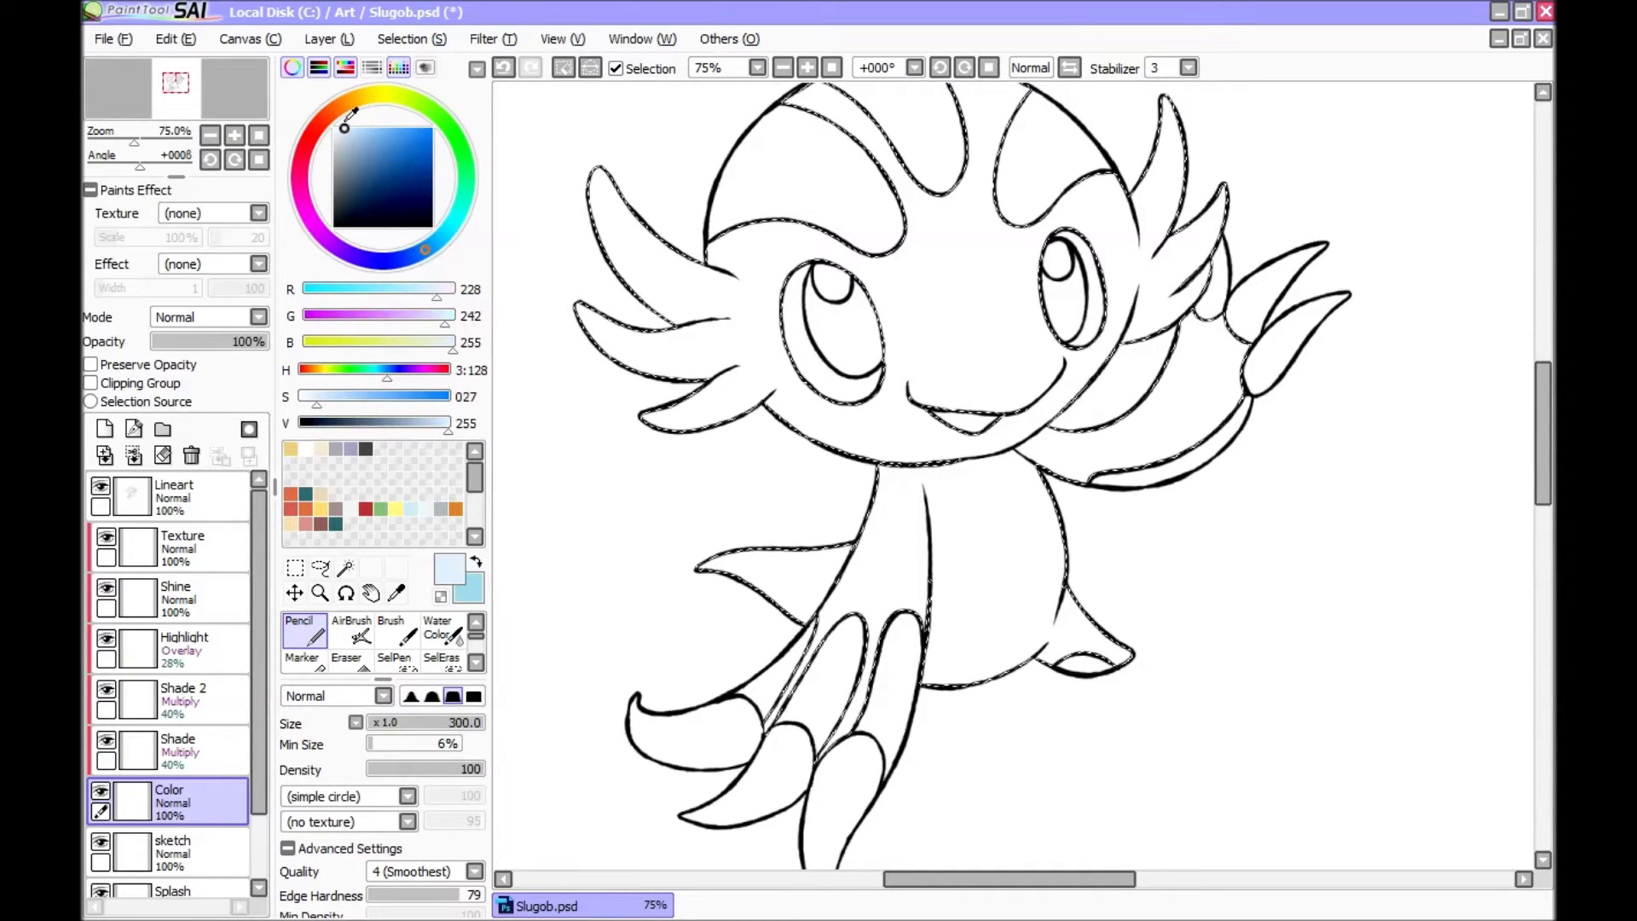
{"action": "left_click", "coordinate": [393, 132]}
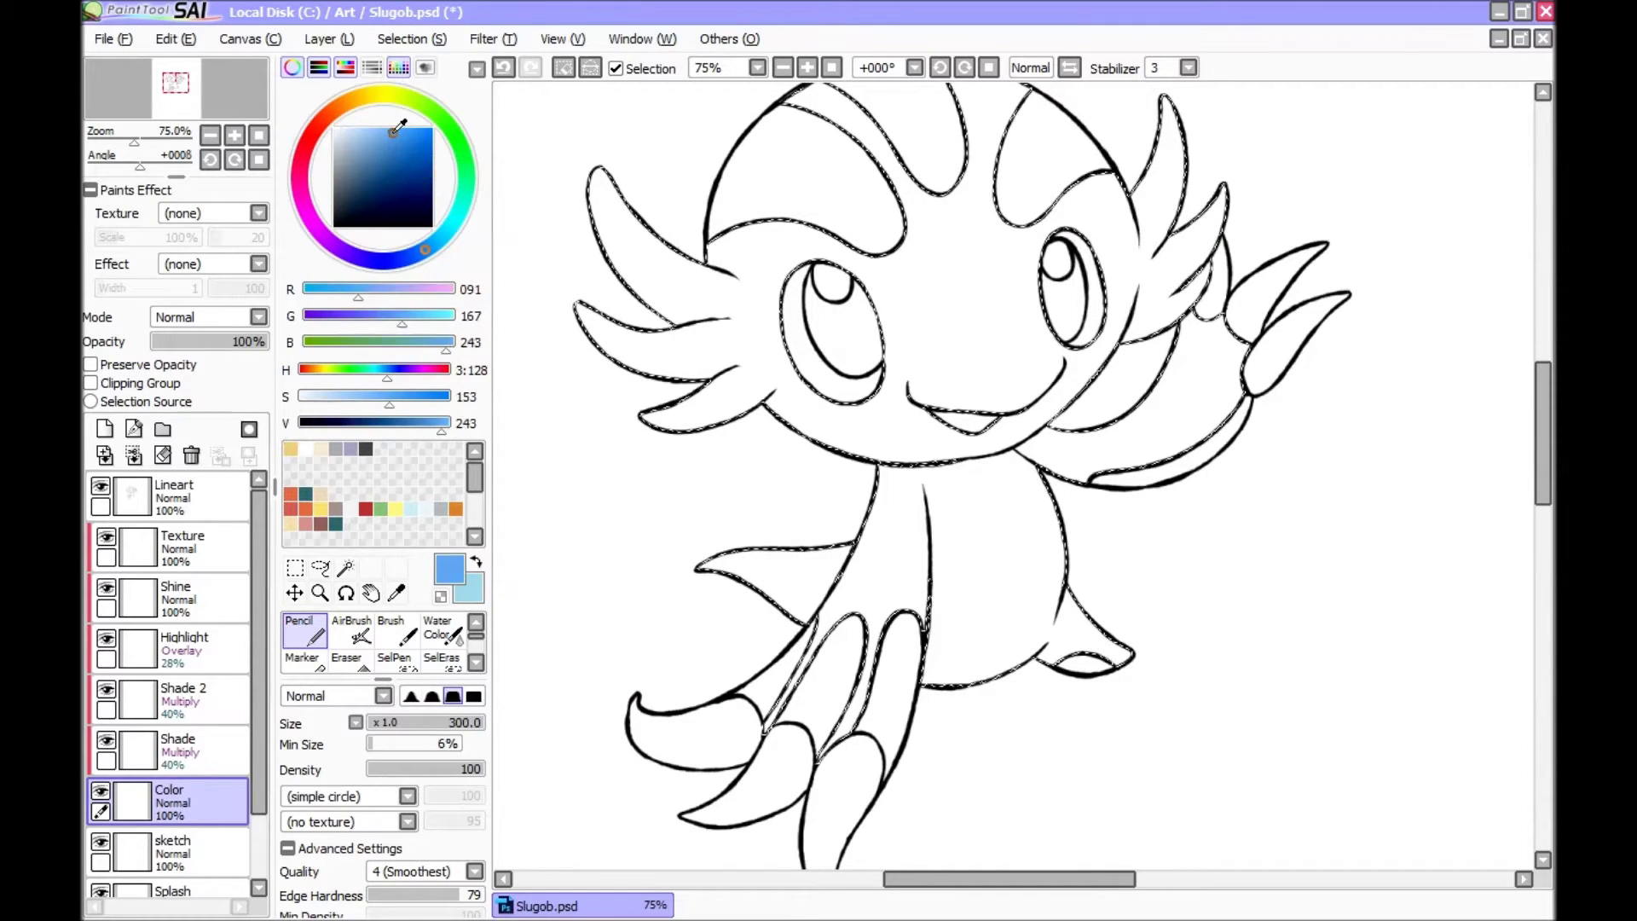
{"action": "mouse_move", "coordinate": [415, 111]}
{"action": "left_mouse_down"}
{"action": "mouse_move", "coordinate": [446, 108]}
{"action": "mouse_move", "coordinate": [280, 101]}
{"action": "mouse_move", "coordinate": [359, 98]}
{"action": "left_mouse_up"}
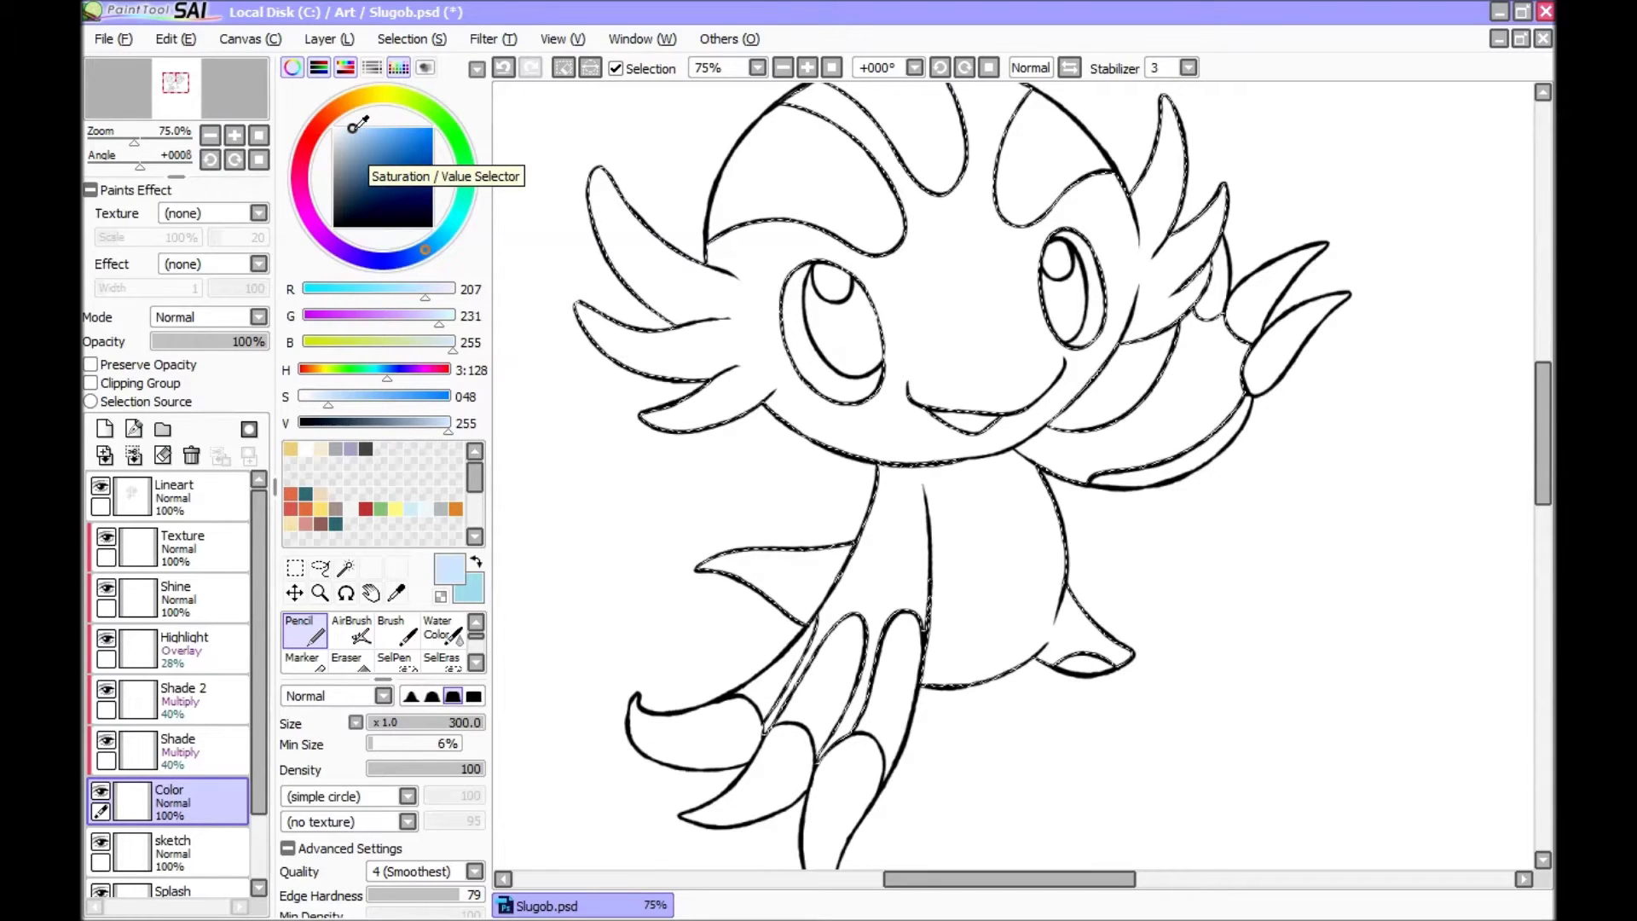
{"action": "left_click_drag", "start_coordinate": [353, 125], "coordinate": [343, 128]}
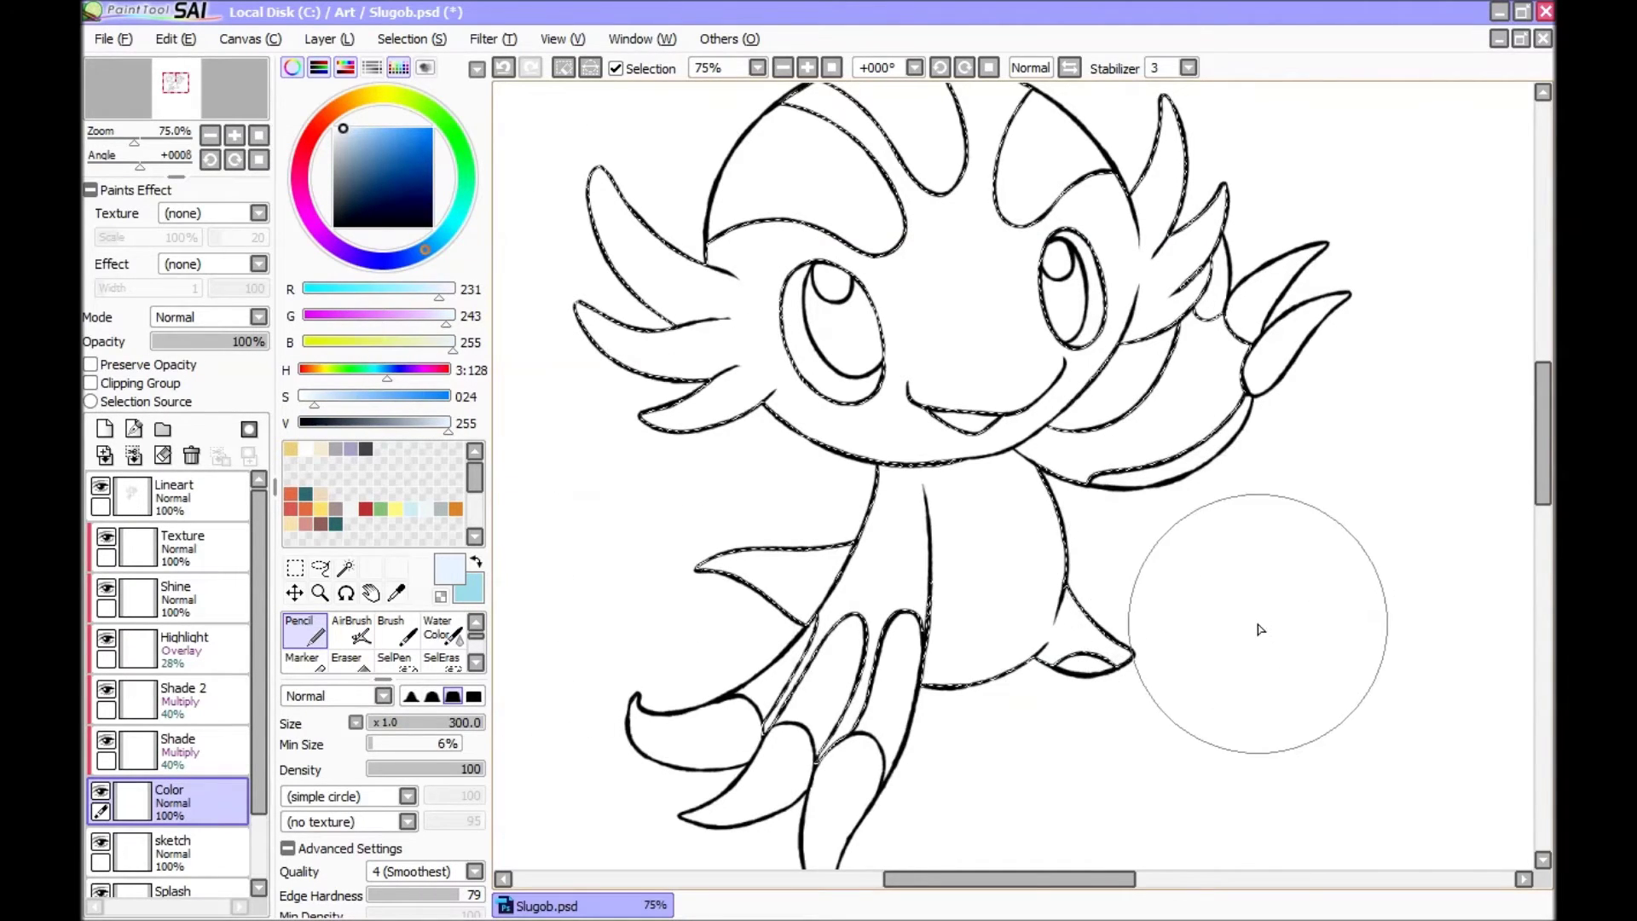
{"action": "mouse_move", "coordinate": [1257, 629]}
{"action": "left_mouse_down"}
{"action": "mouse_move", "coordinate": [819, 718]}
{"action": "mouse_move", "coordinate": [986, 712]}
{"action": "mouse_move", "coordinate": [1369, 493]}
{"action": "mouse_move", "coordinate": [1040, 213]}
{"action": "mouse_move", "coordinate": [756, 64]}
{"action": "mouse_move", "coordinate": [749, 358]}
{"action": "mouse_move", "coordinate": [759, 337]}
{"action": "mouse_move", "coordinate": [1310, 493]}
{"action": "mouse_move", "coordinate": [1114, 540]}
{"action": "left_mouse_up"}
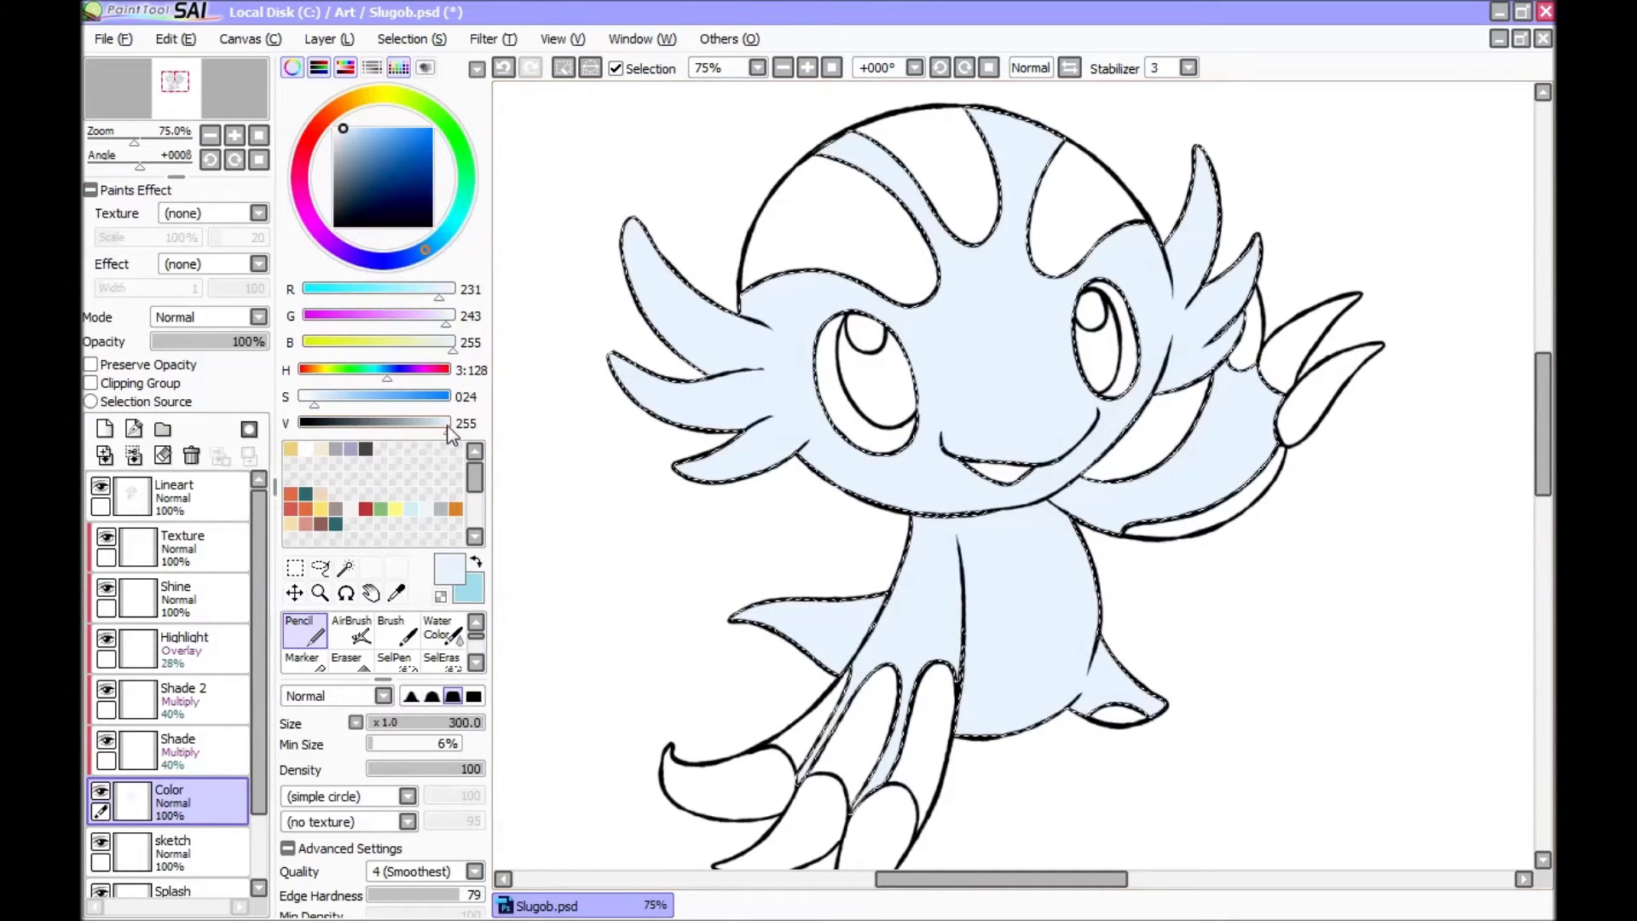
Step: Fine-tune the blue's saturation to R 229, G 242, B 255, then deselect
{"action": "left_click", "coordinate": [311, 405]}
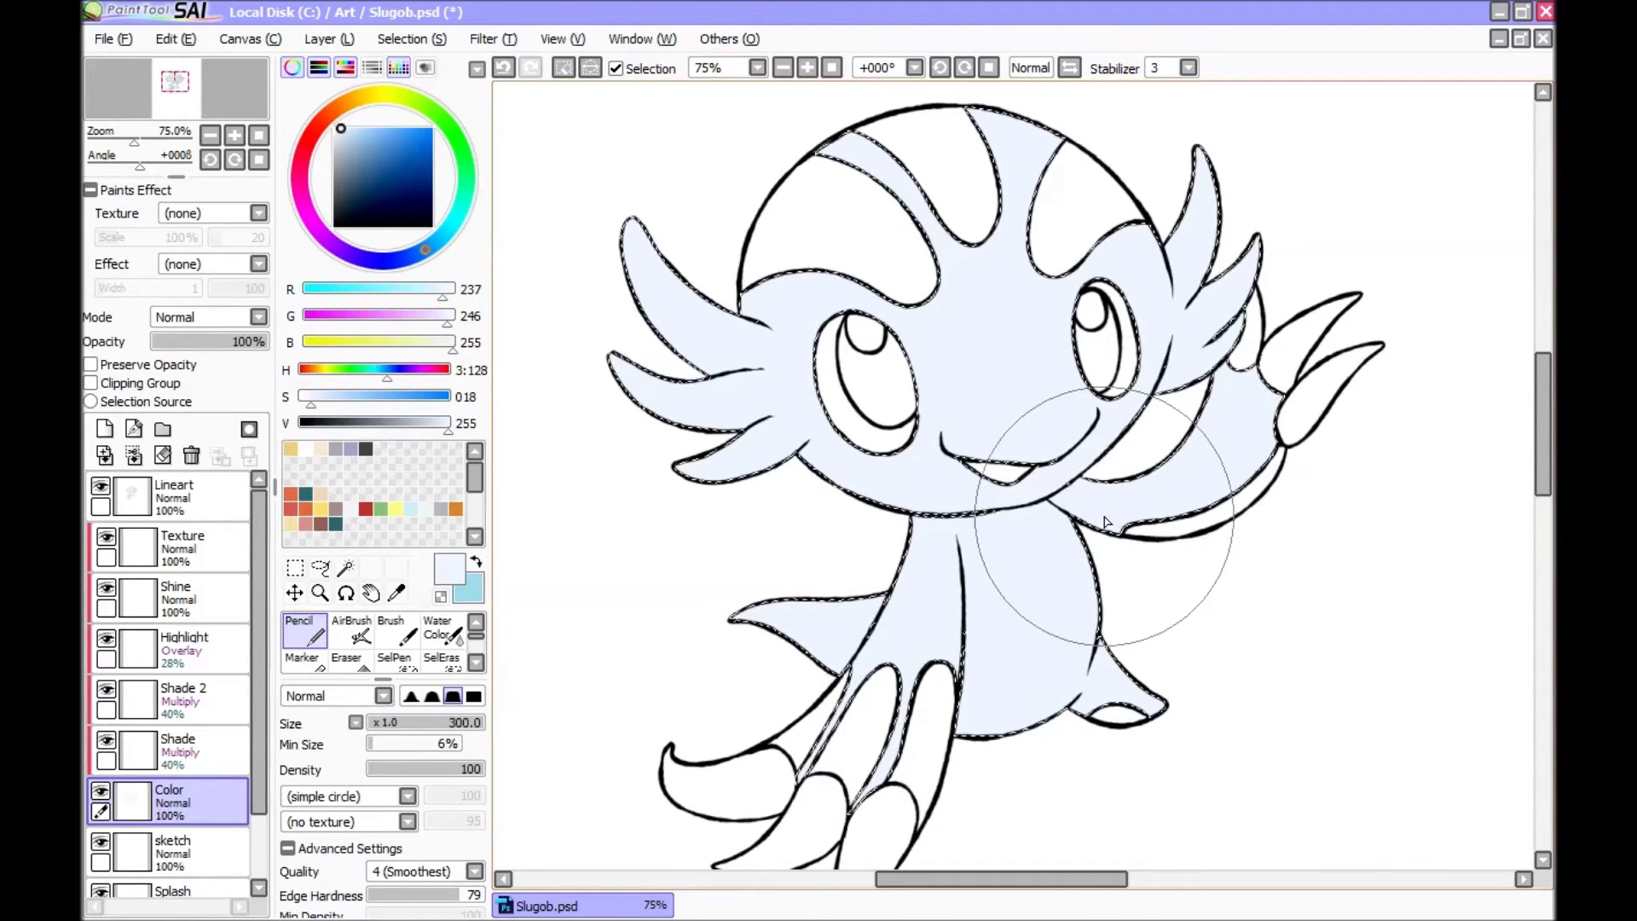
{"action": "left_click", "coordinate": [315, 398]}
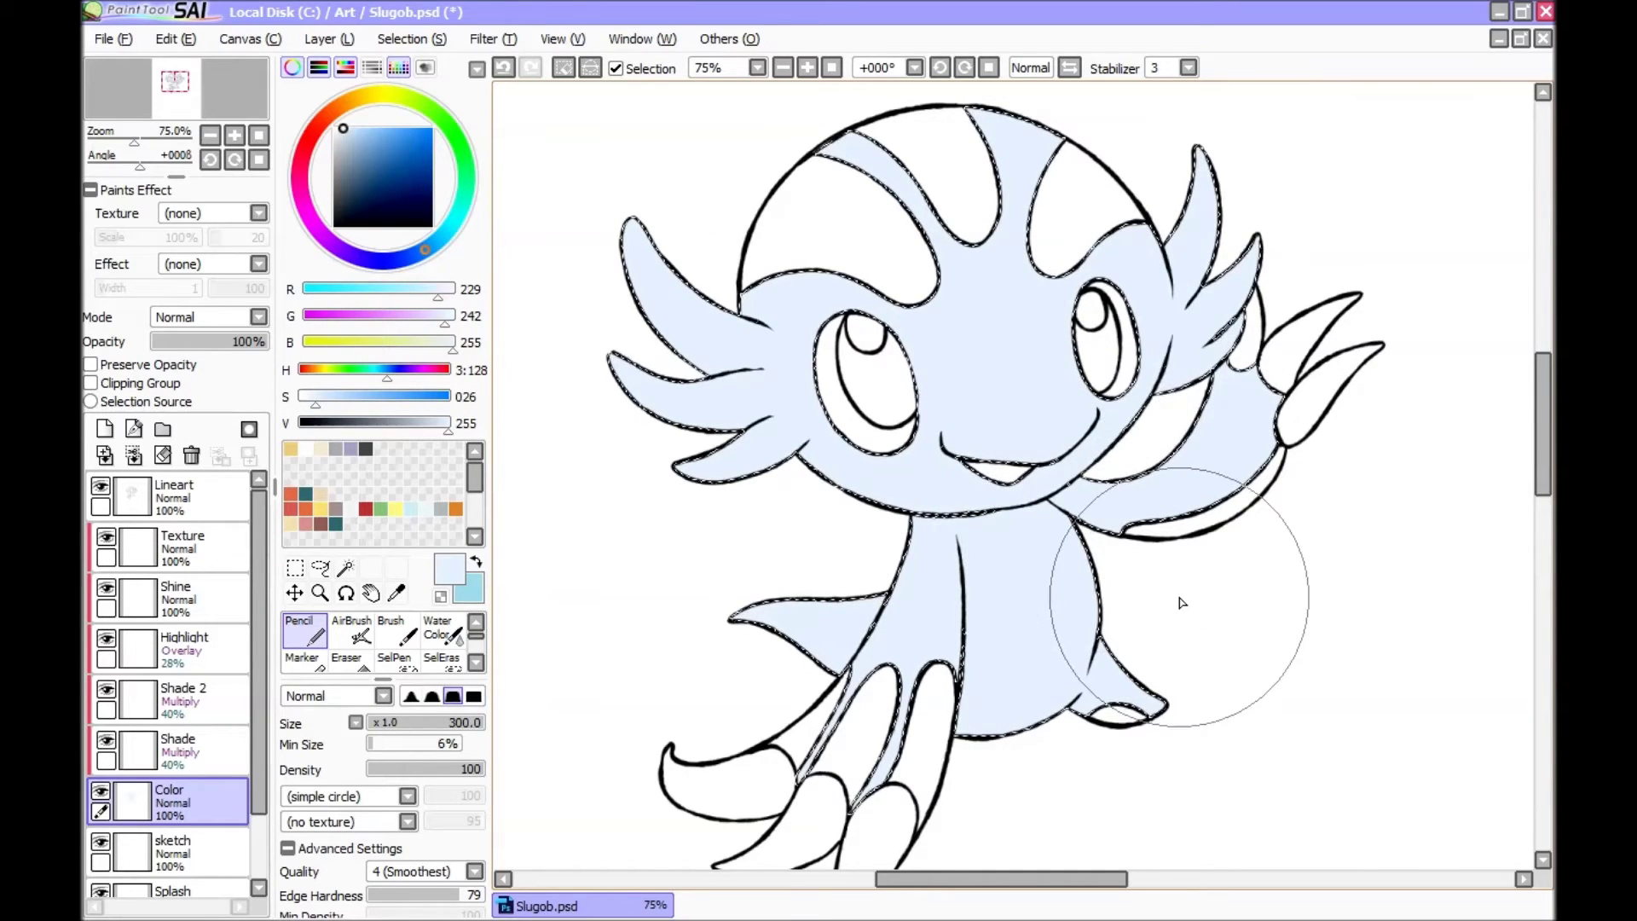
{"action": "key", "text": "ctrl+d"}
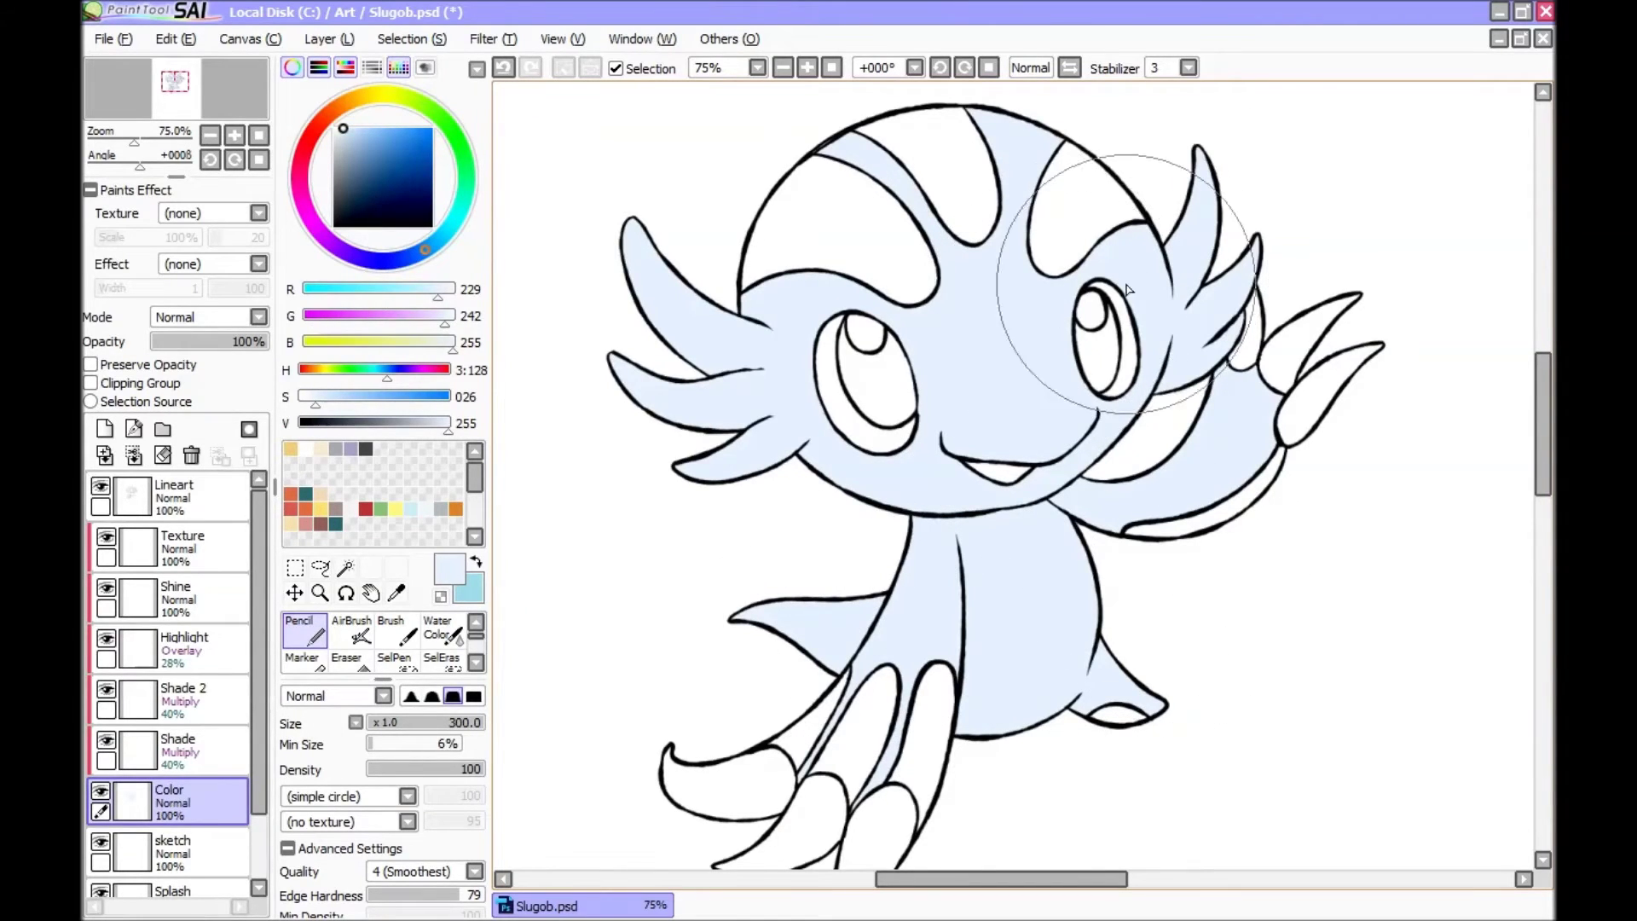
Step: Magic Wand-select the three head stripes, hand claws, fin tip and arm band from Lineart
{"action": "left_click", "coordinate": [198, 499]}
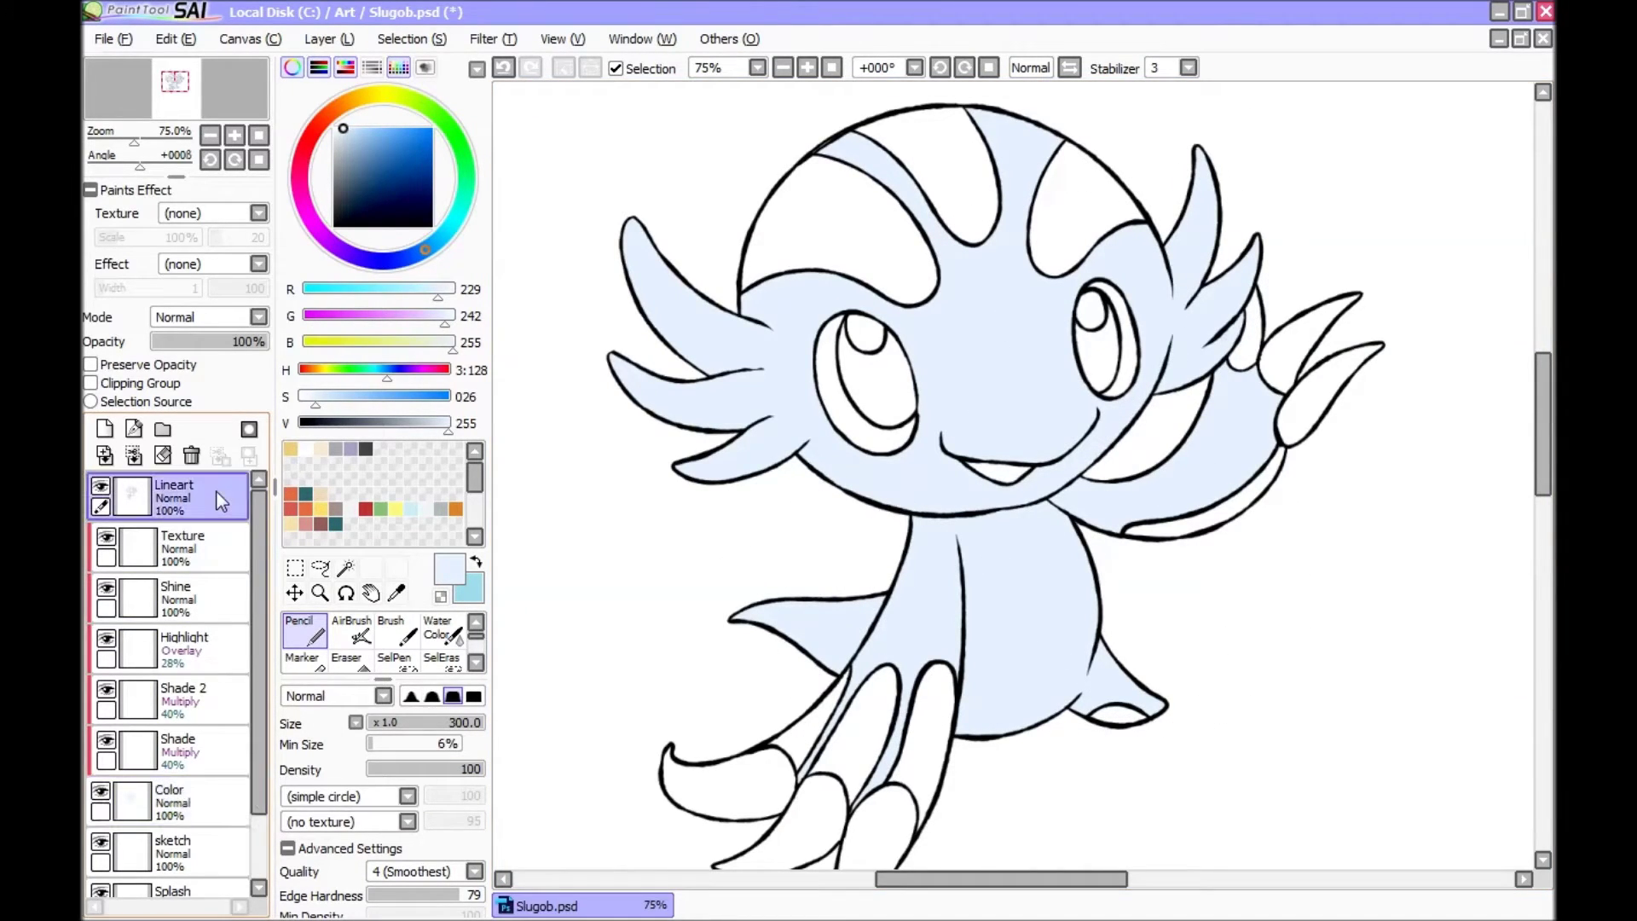
{"action": "left_click", "coordinate": [345, 567]}
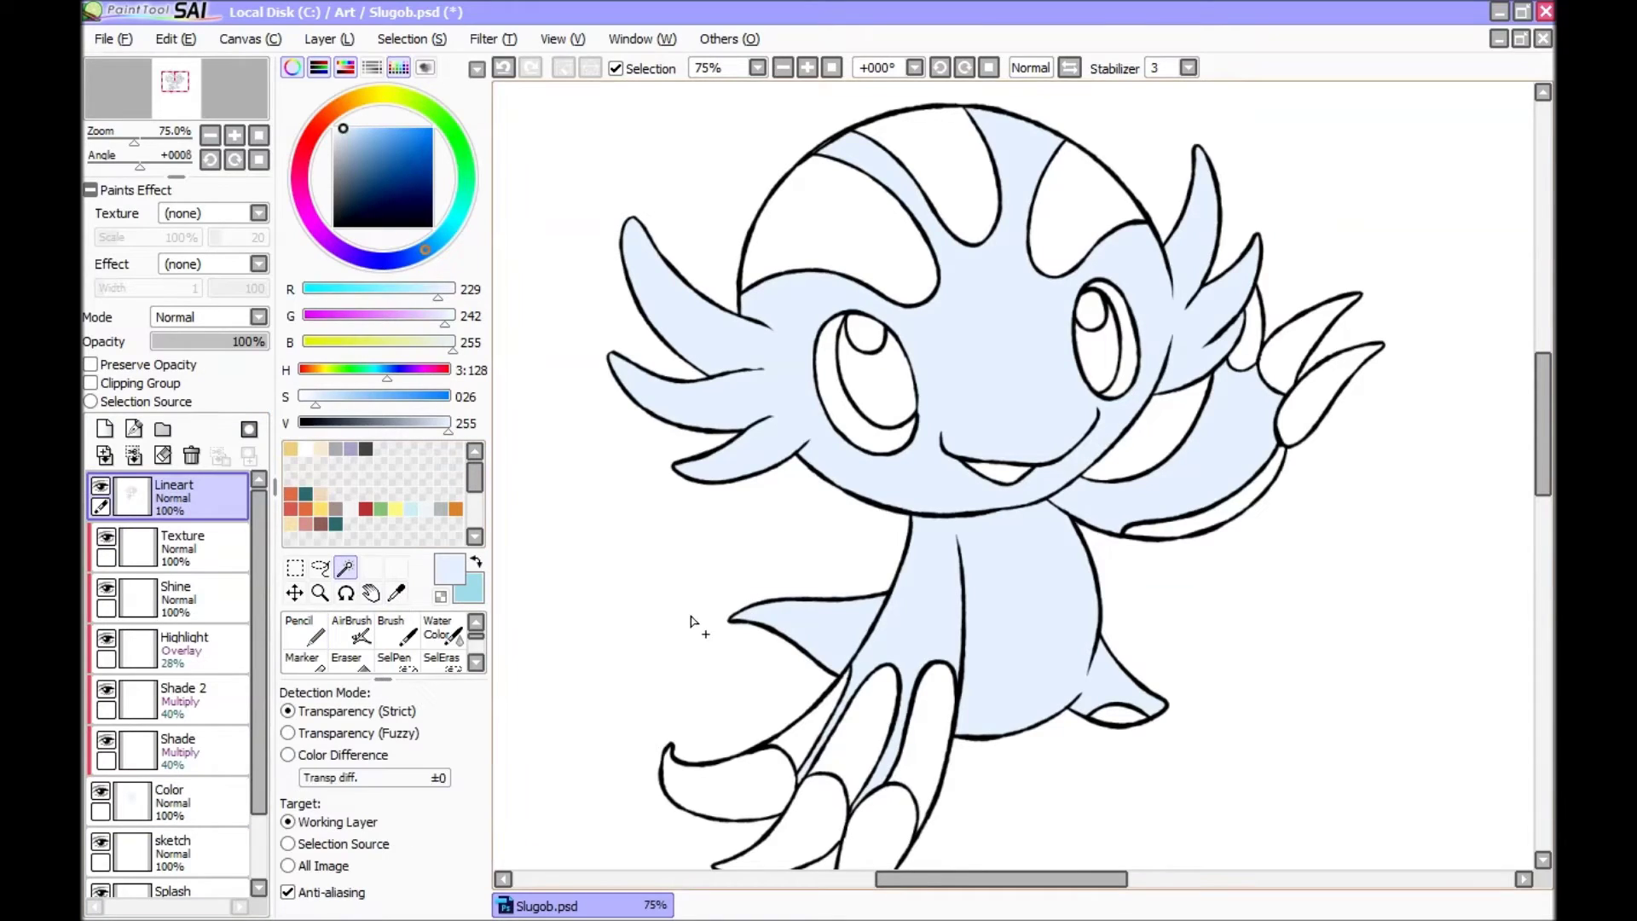
{"action": "left_click", "coordinate": [885, 277]}
{"action": "left_click", "coordinate": [954, 162]}
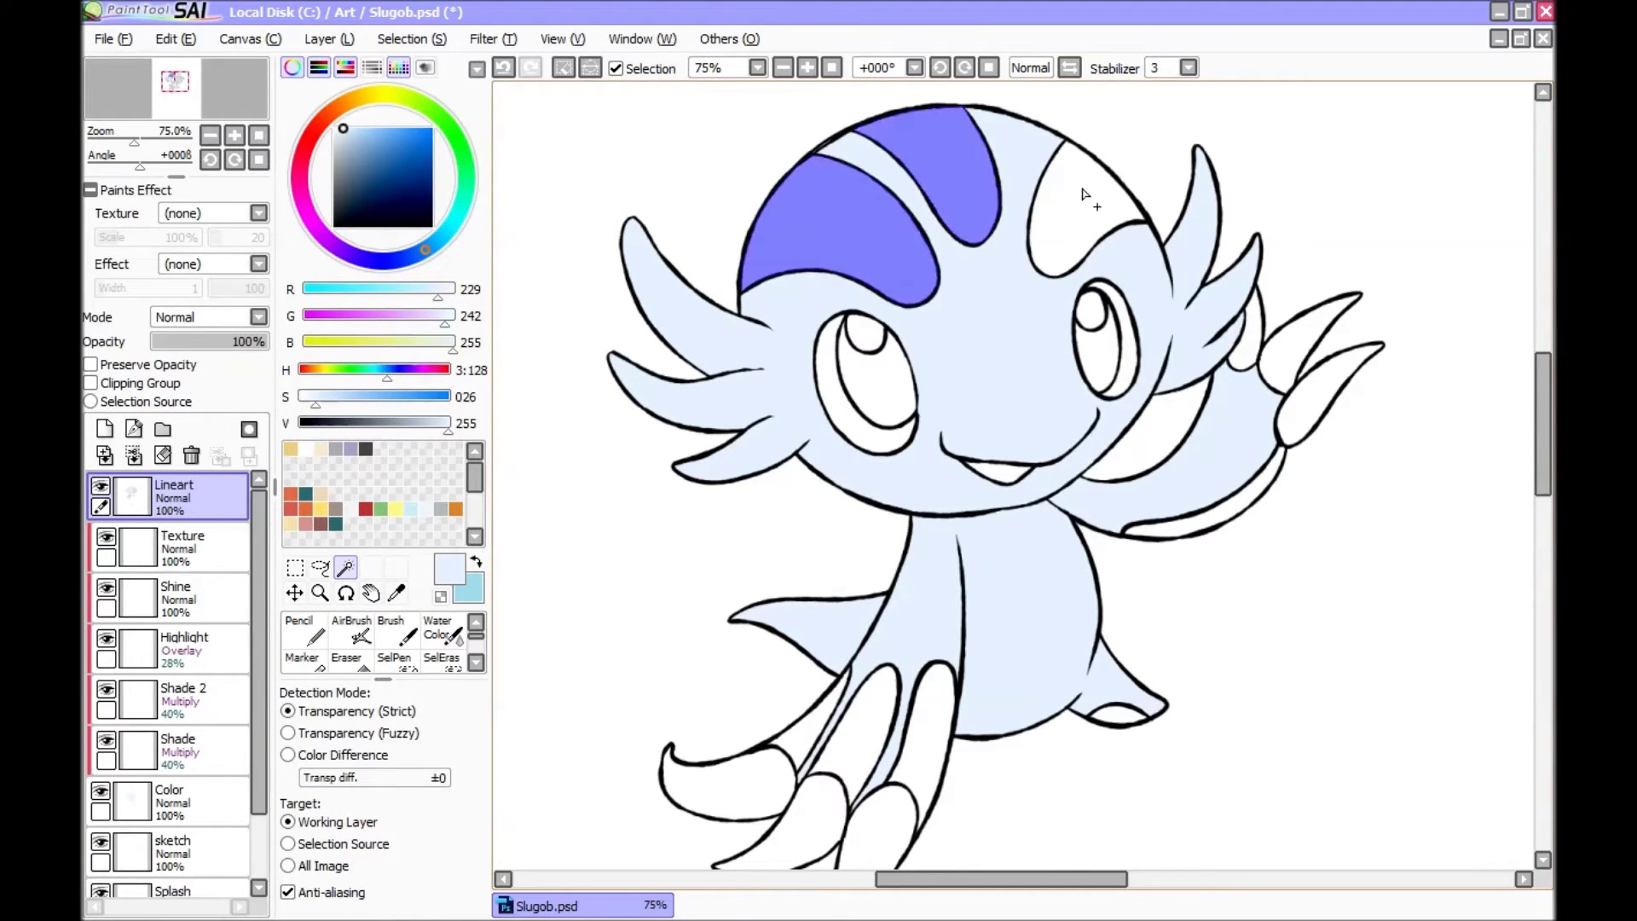
{"action": "left_click", "coordinate": [1134, 244]}
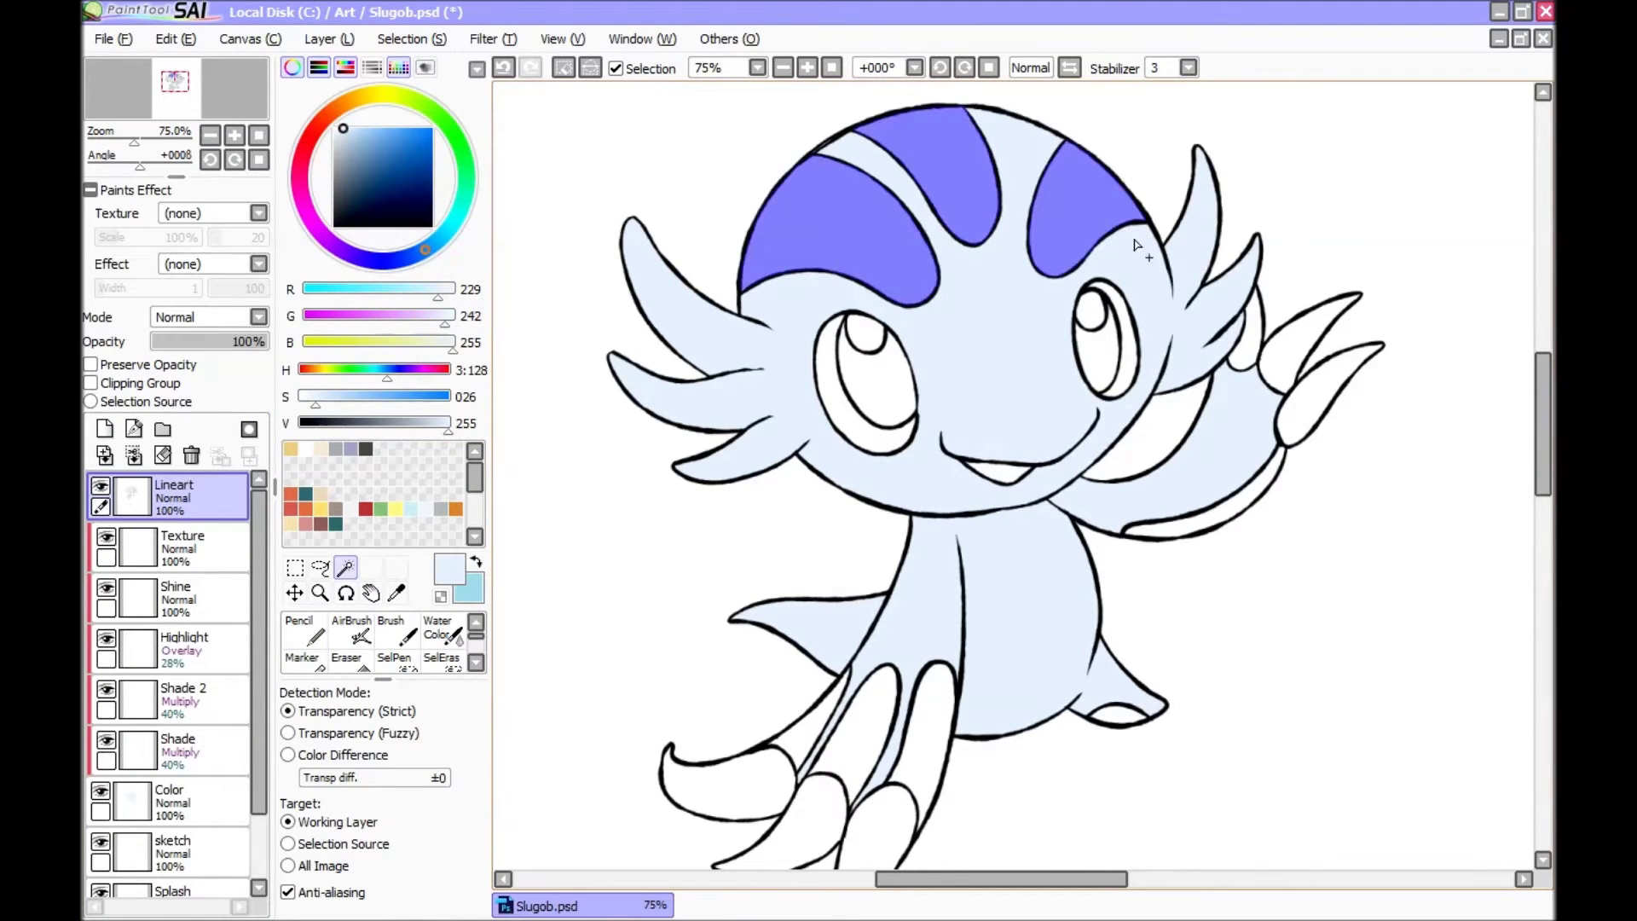
{"action": "left_click", "coordinate": [1281, 354]}
{"action": "left_click", "coordinate": [1313, 402]}
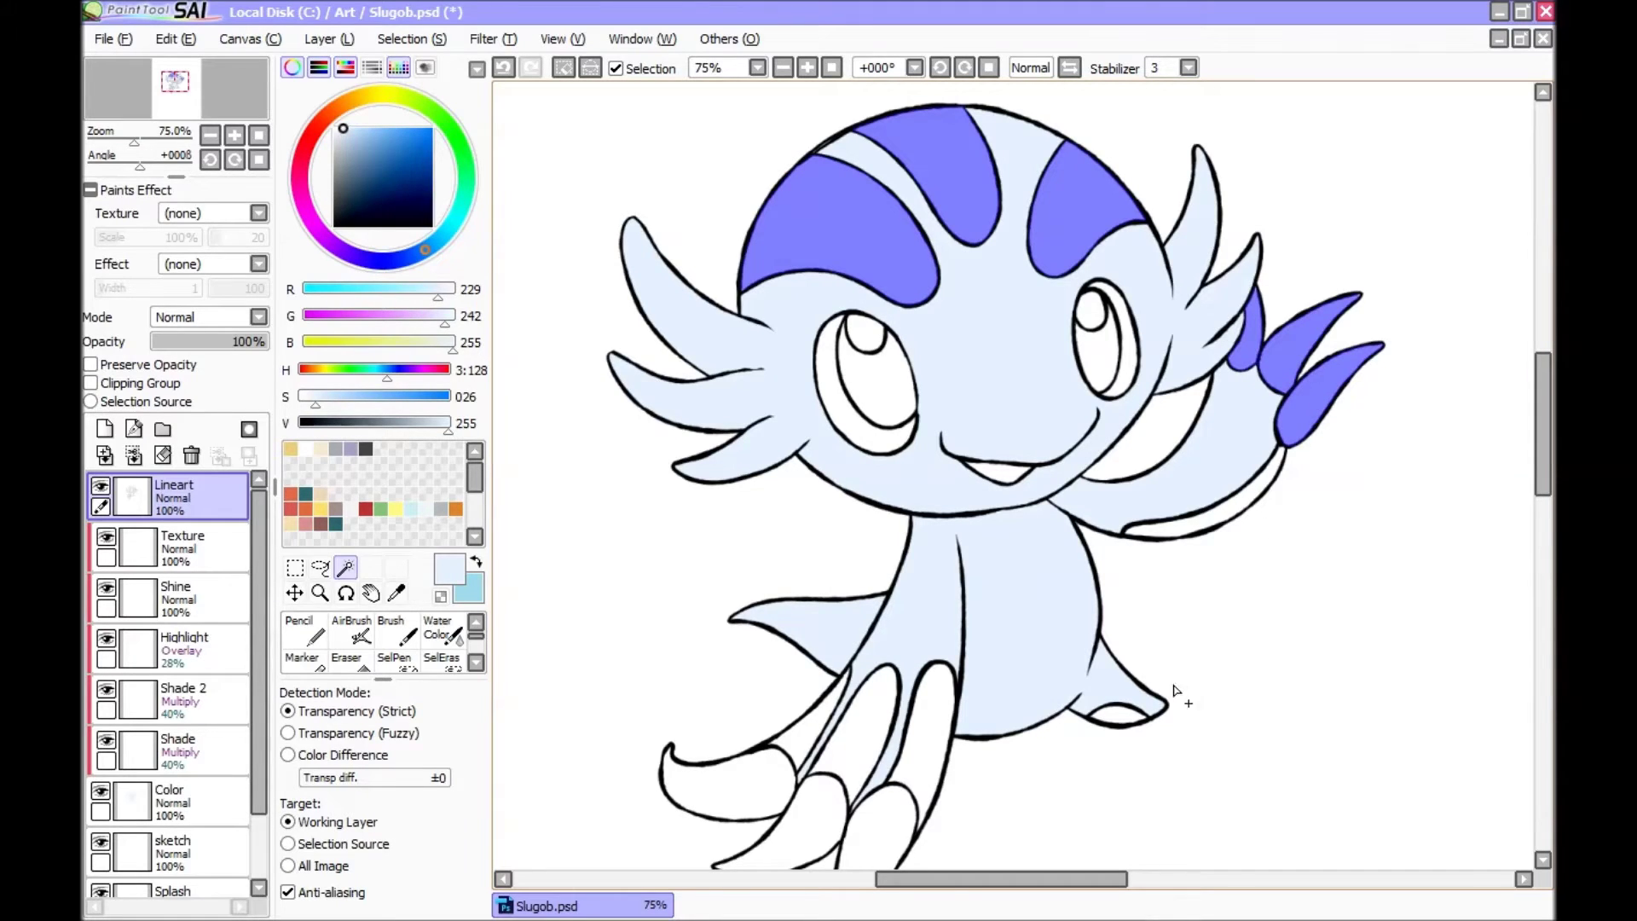
{"action": "left_click", "coordinate": [1126, 718]}
{"action": "left_click", "coordinate": [1221, 516]}
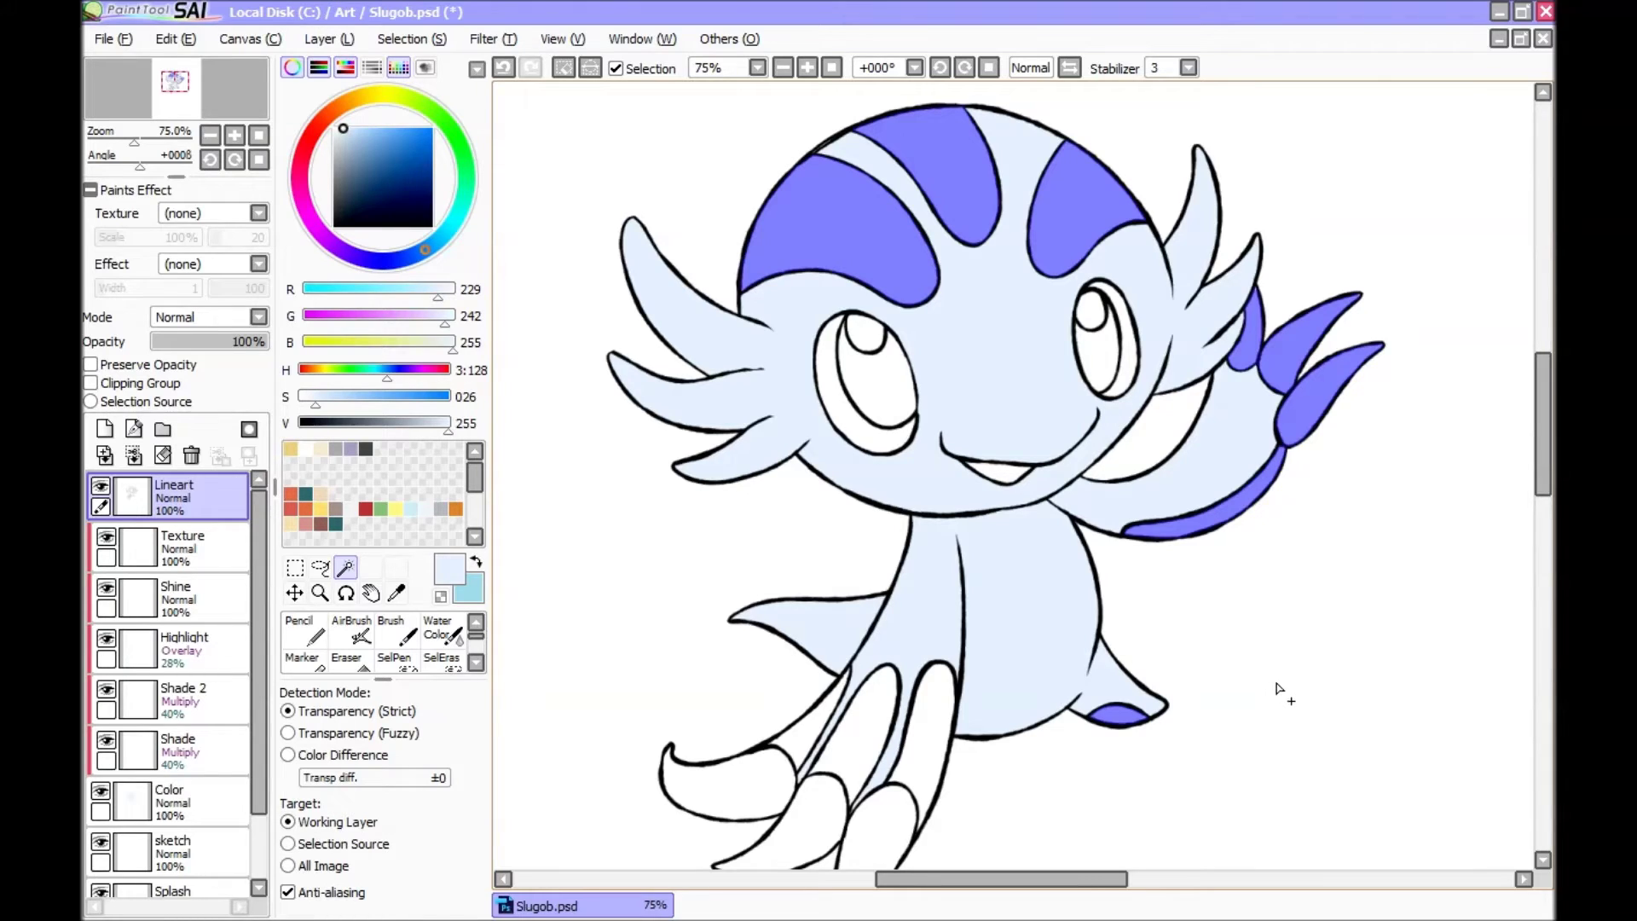
Step: Undo two wrong picks, reselect the arm band and fin tip, and add three tentacle stripes
{"action": "key", "text": "ctrl+z"}
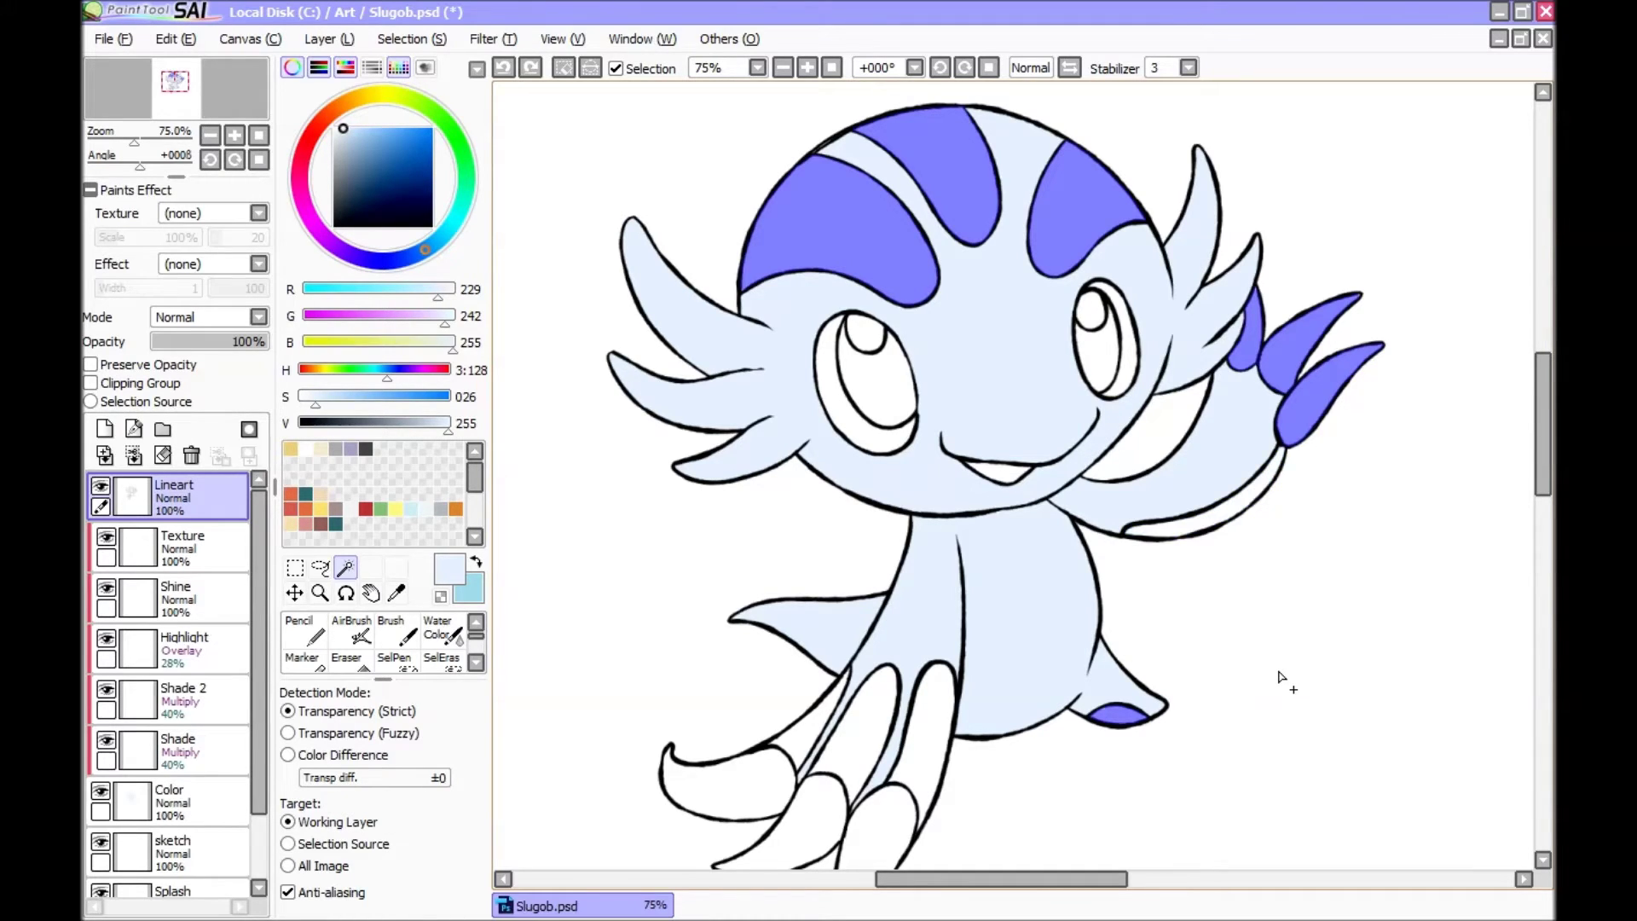
{"action": "key", "text": "ctrl+z"}
{"action": "key", "text": "ctrl+z"}
{"action": "key", "text": "ctrl+z"}
{"action": "key", "text": "ctrl+z"}
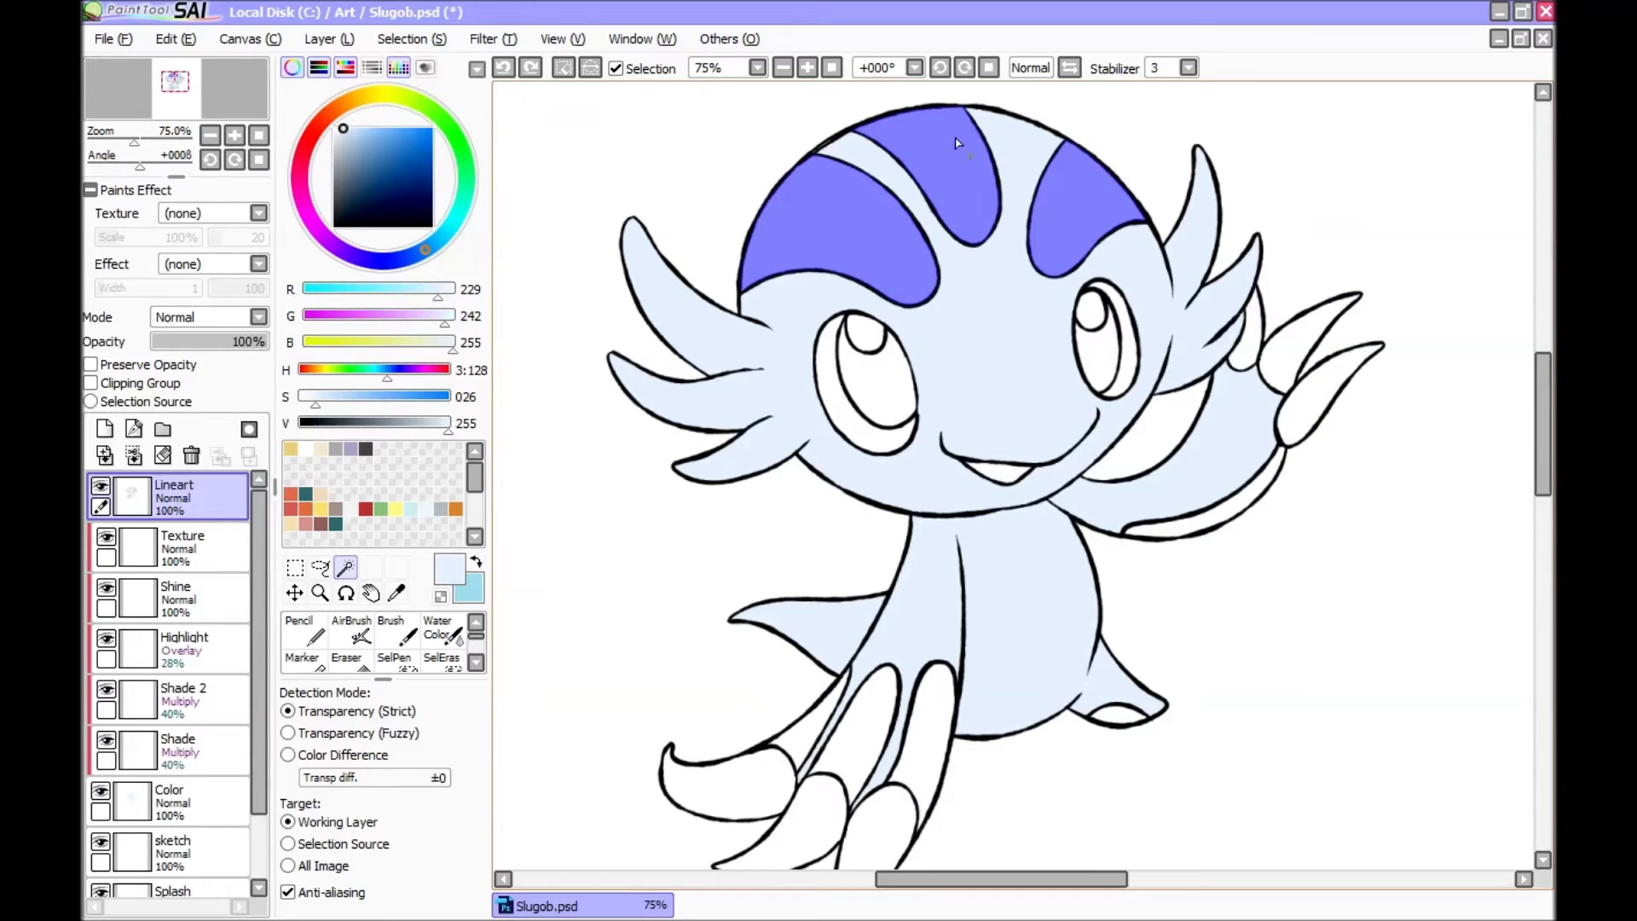
{"action": "left_click", "coordinate": [1224, 514]}
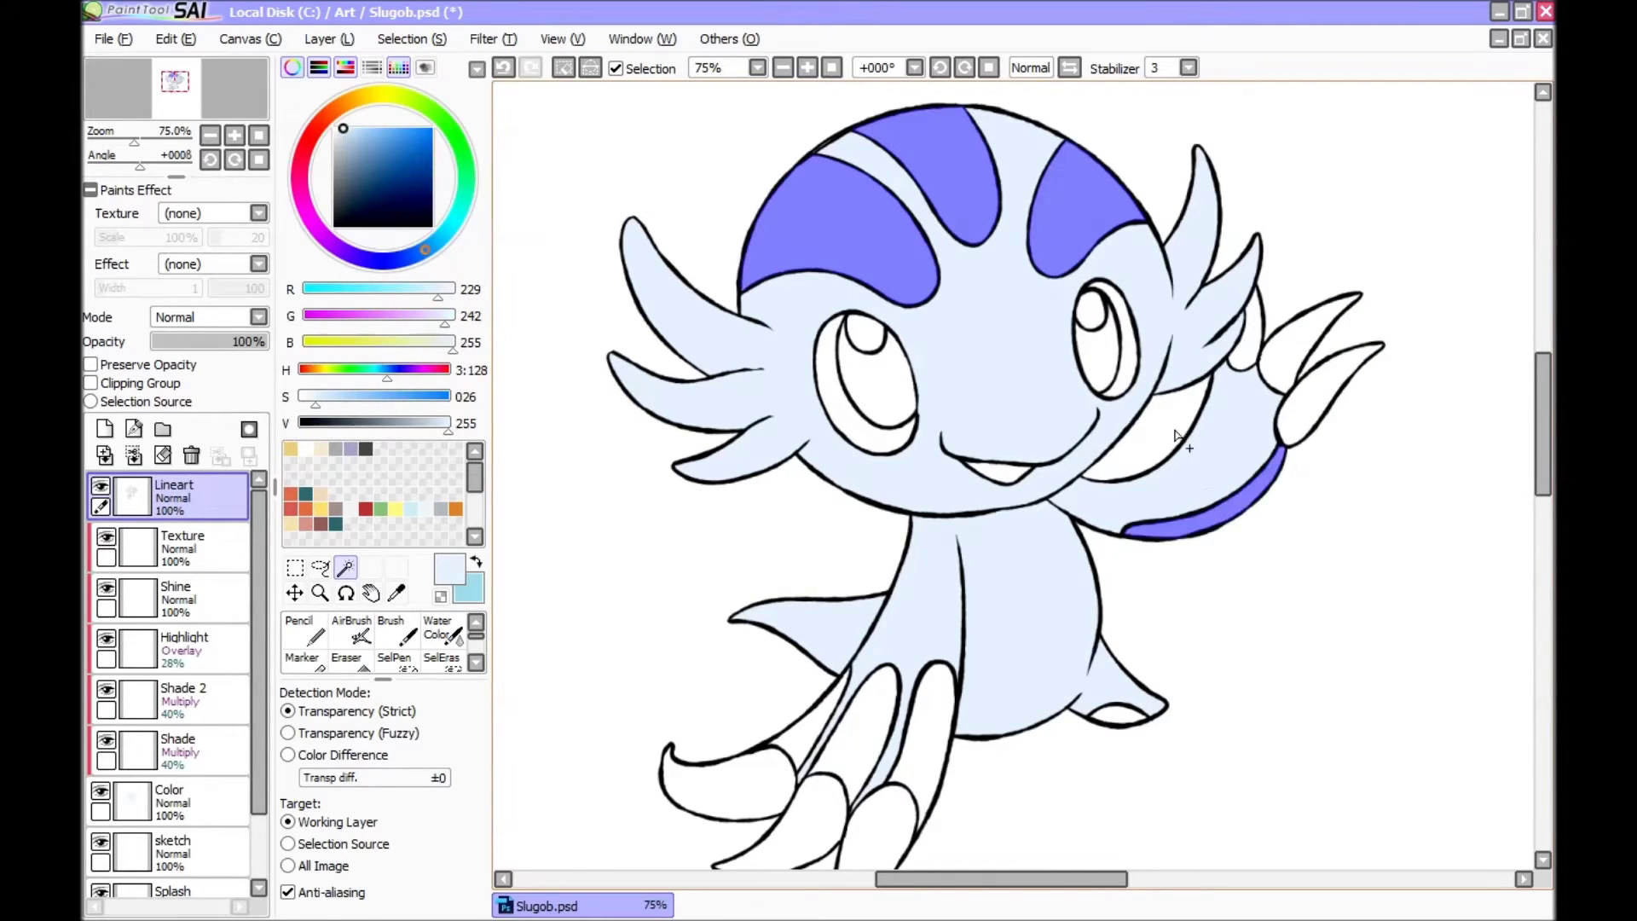
{"action": "left_click", "coordinate": [1115, 716]}
{"action": "left_click", "coordinate": [931, 744]}
{"action": "left_click", "coordinate": [873, 739]}
{"action": "left_click", "coordinate": [808, 731]}
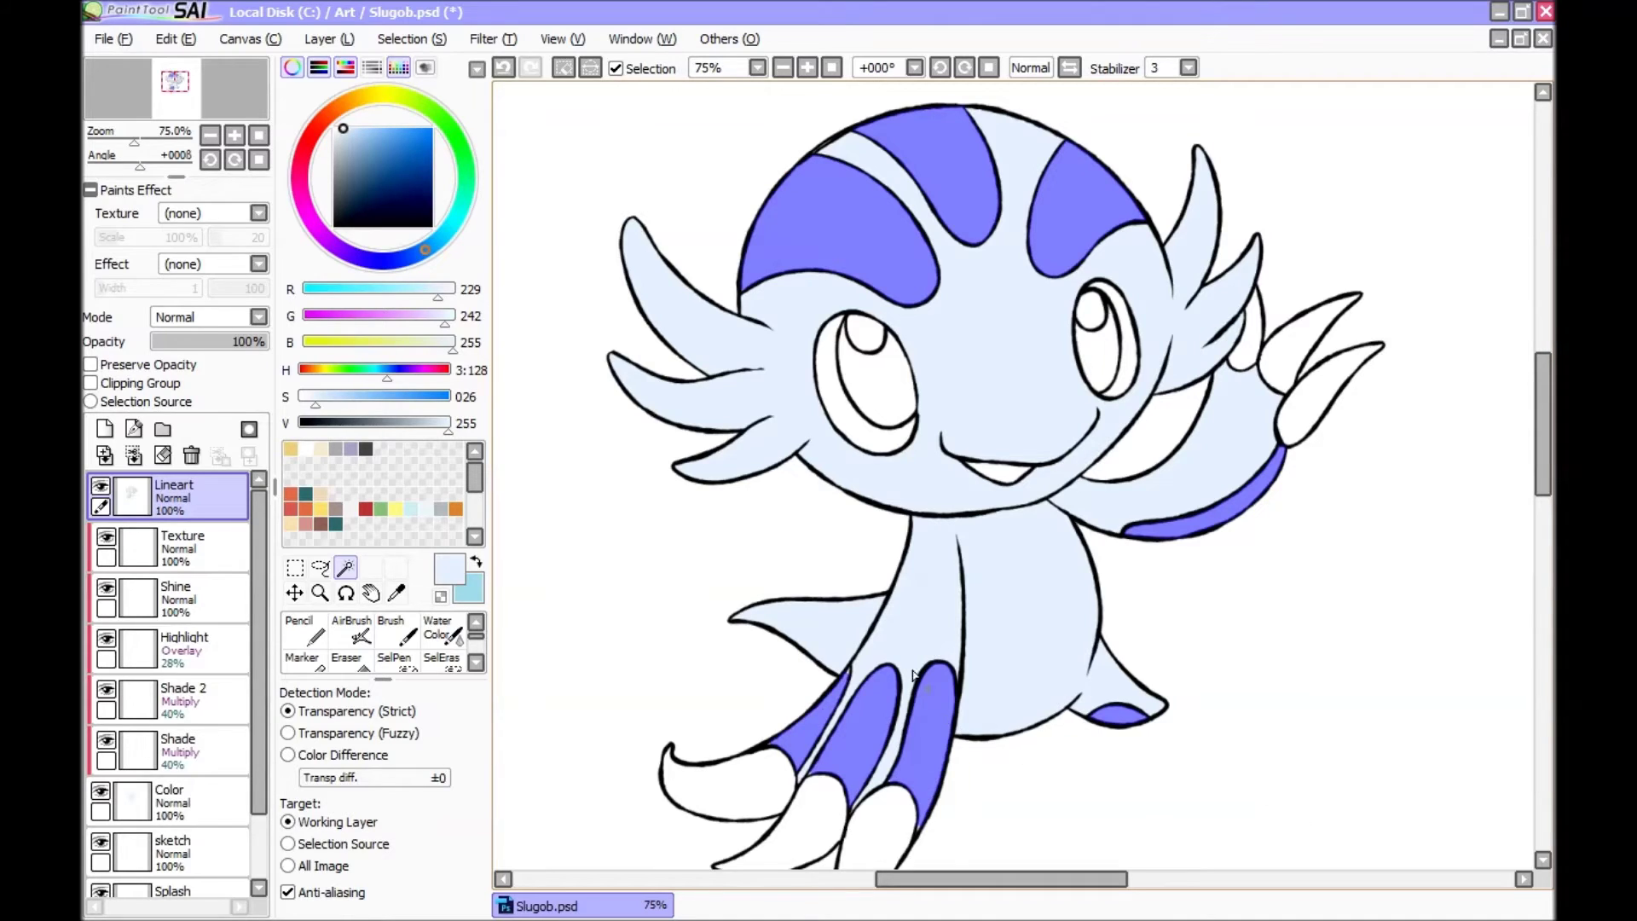
{"action": "scroll", "coordinate": [914, 675], "scroll_direction": "up", "scroll_amount": 4}
{"action": "left_click", "coordinate": [394, 658]}
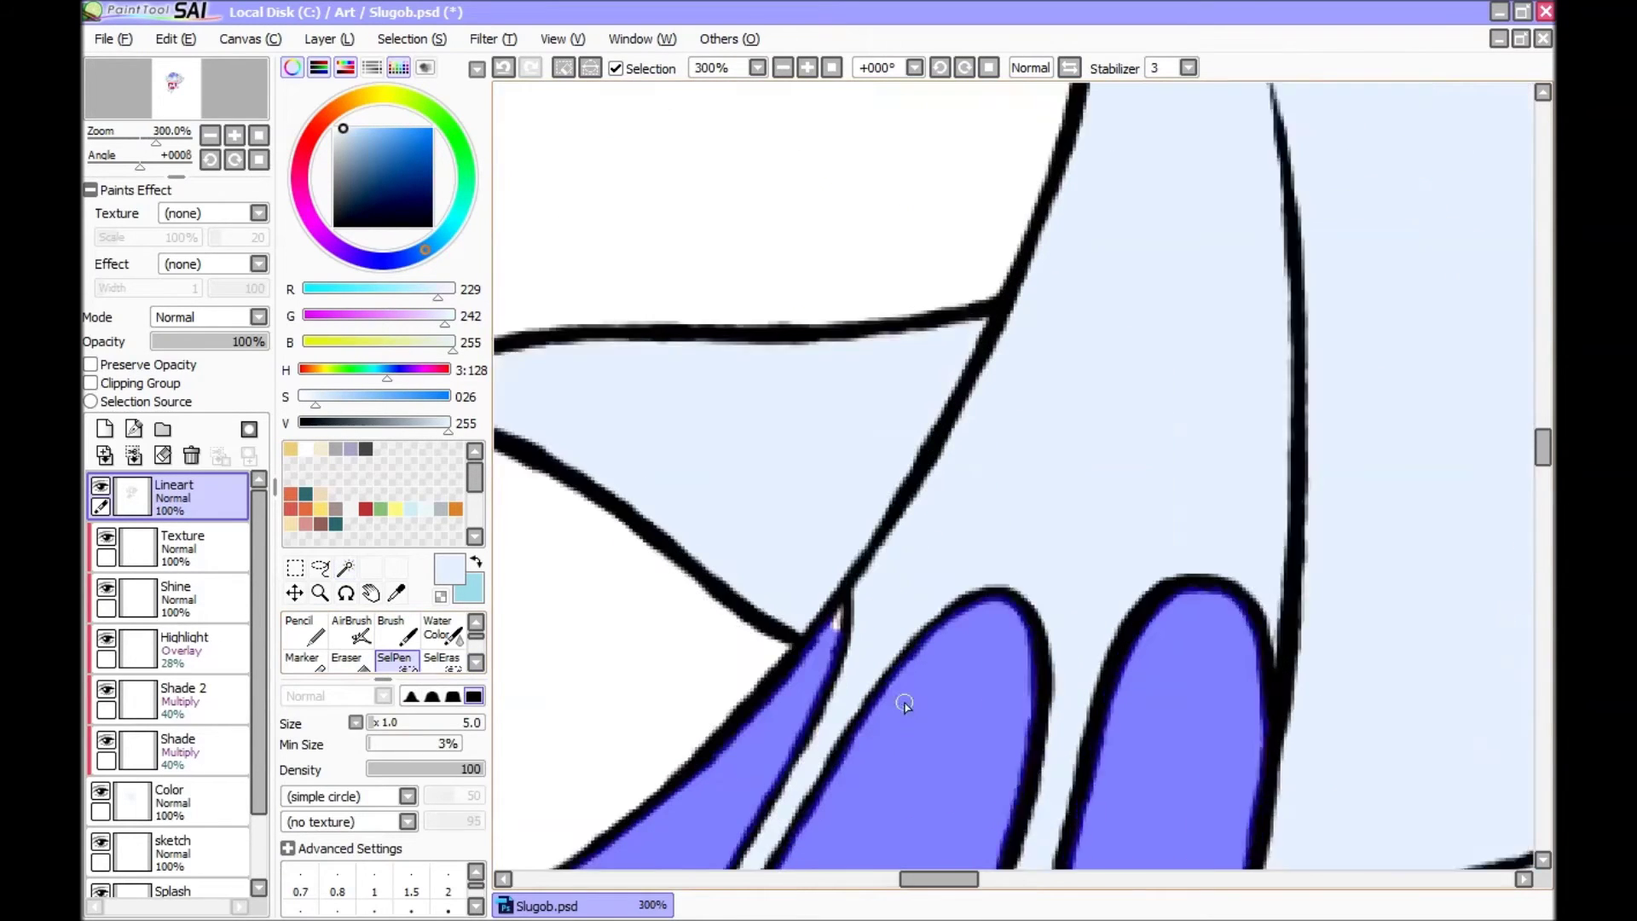
{"action": "scroll", "coordinate": [904, 705], "scroll_direction": "up", "scroll_amount": 2}
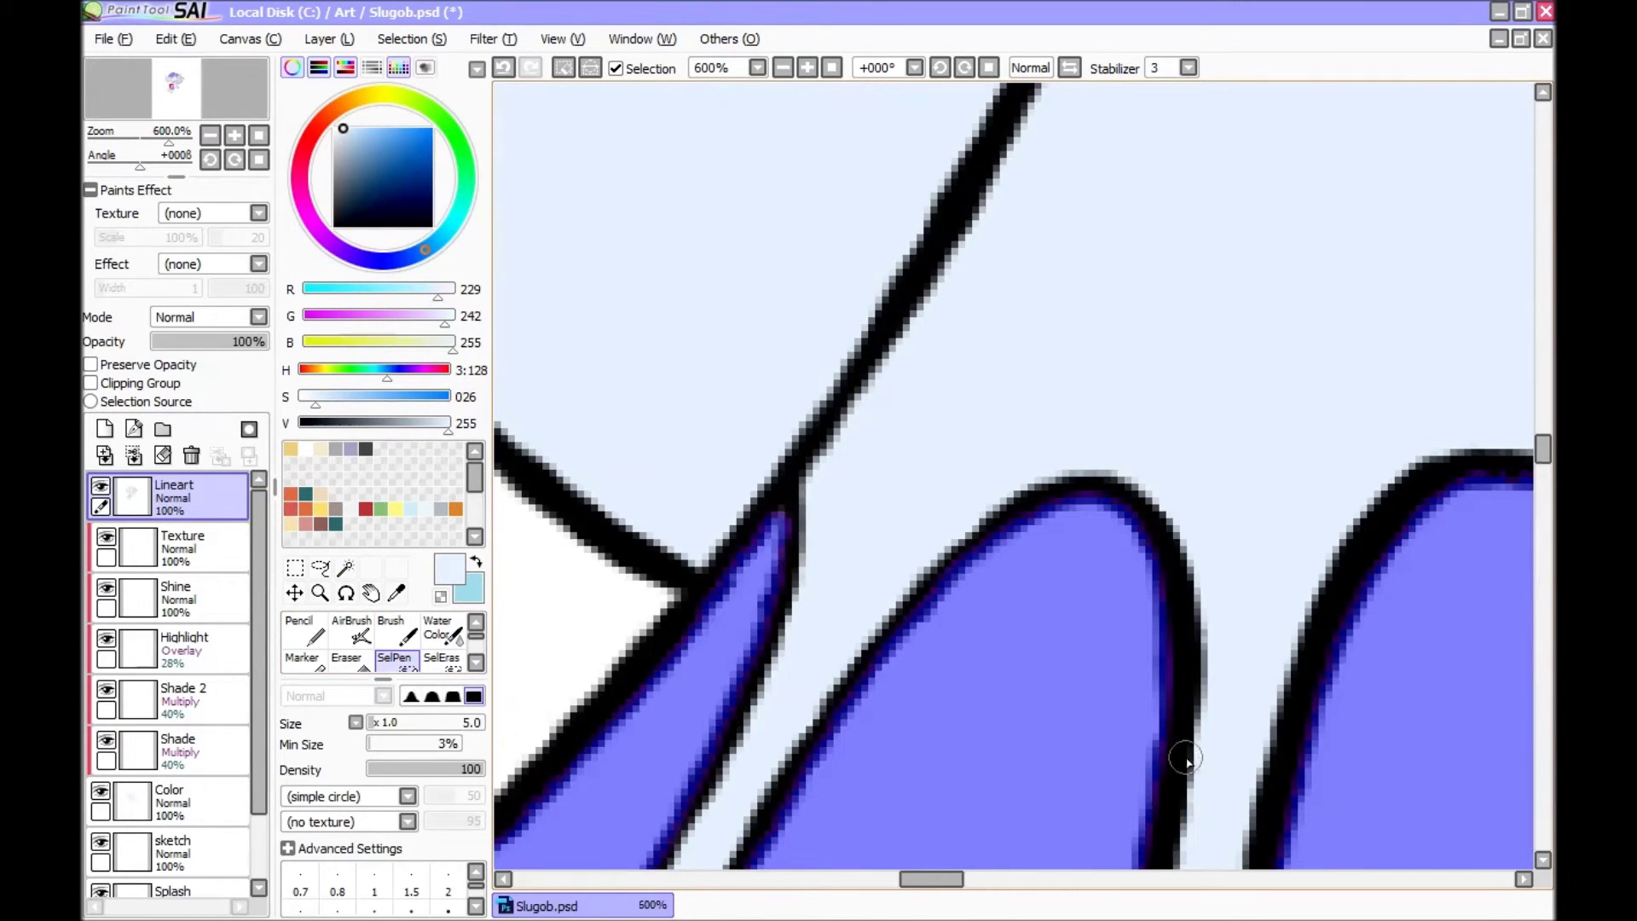
{"action": "scroll", "coordinate": [1450, 550], "scroll_direction": "down", "scroll_amount": 4}
{"action": "left_click_drag", "start_coordinate": [1542, 440], "coordinate": [1543, 505]}
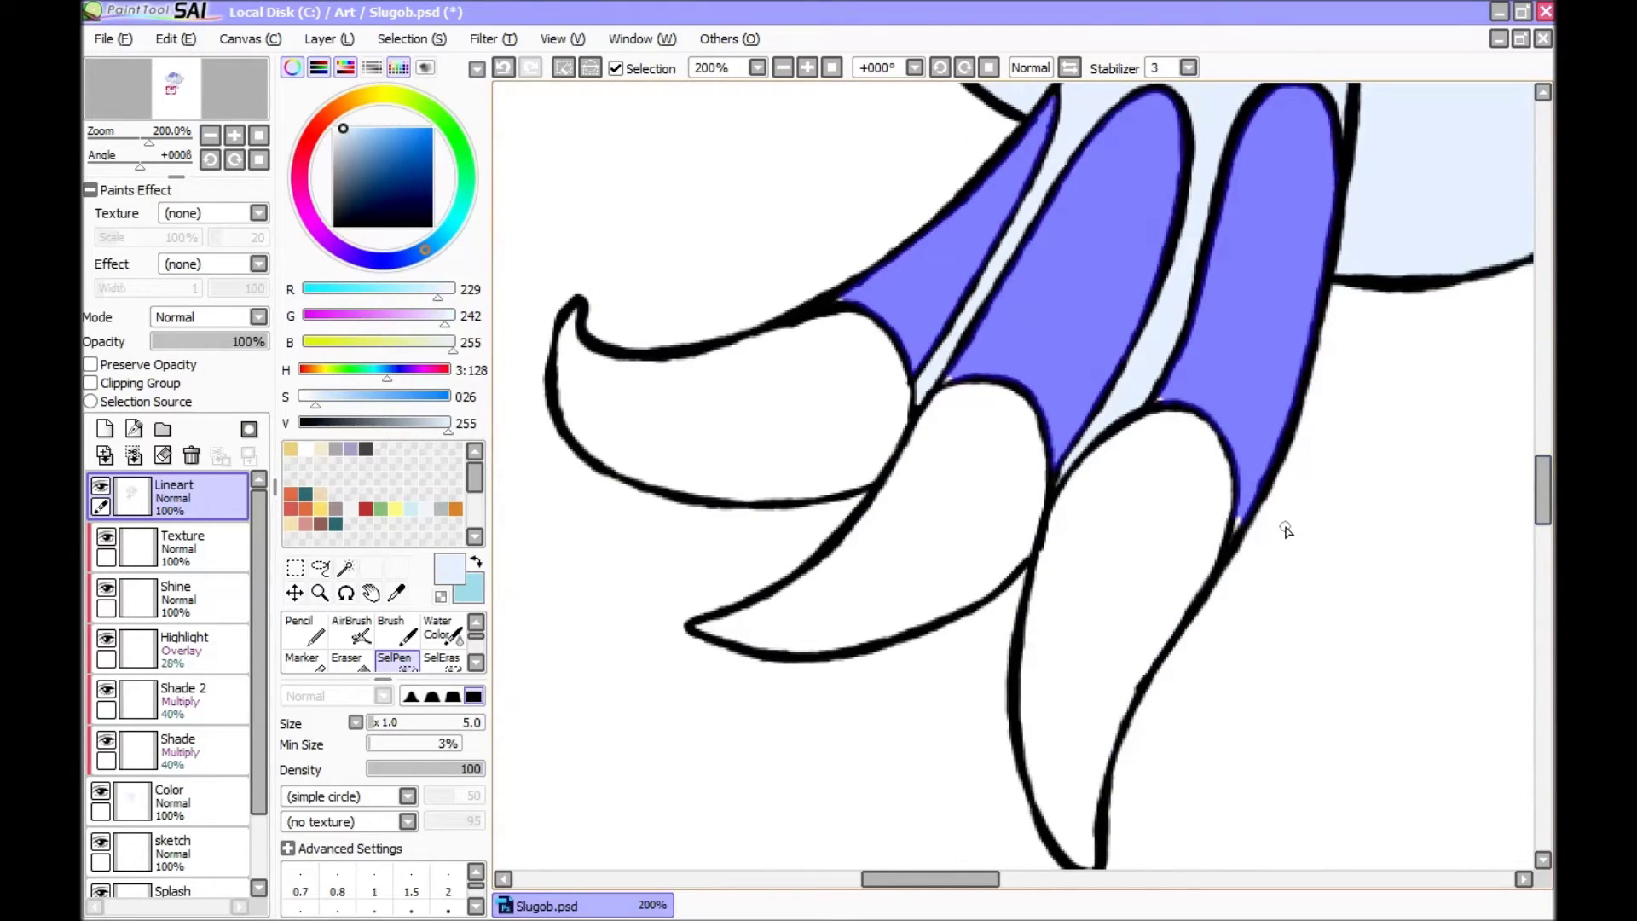
{"action": "scroll", "coordinate": [1283, 531], "scroll_direction": "up", "scroll_amount": 2}
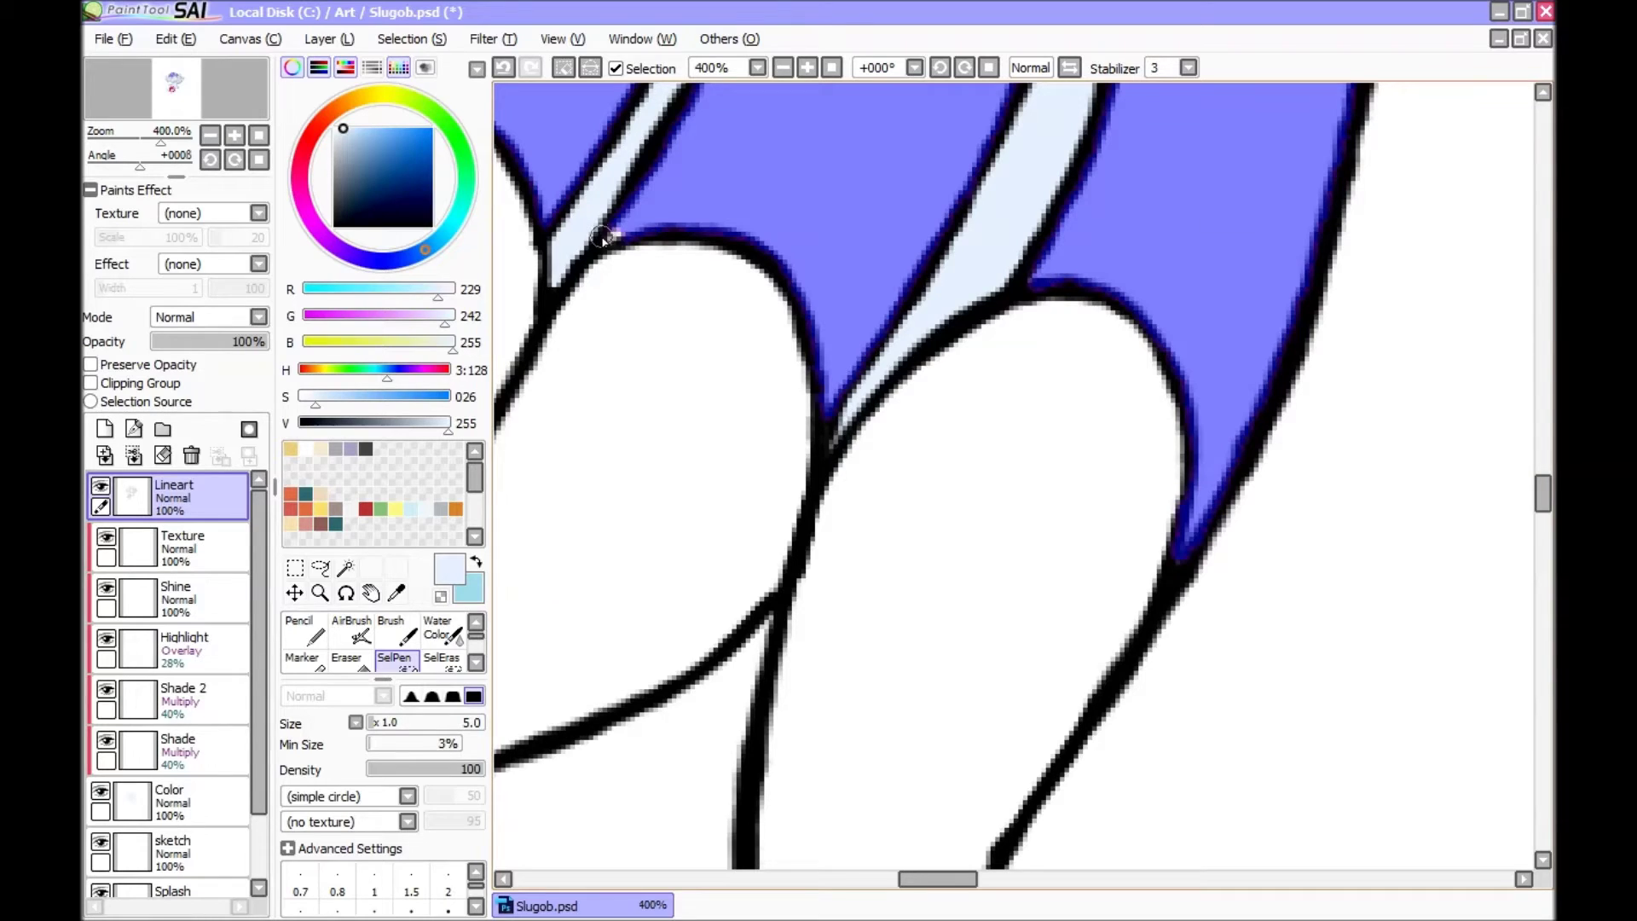
{"action": "scroll", "coordinate": [614, 237], "scroll_direction": "down", "scroll_amount": 2}
{"action": "scroll", "coordinate": [635, 213], "scroll_direction": "up", "scroll_amount": 3}
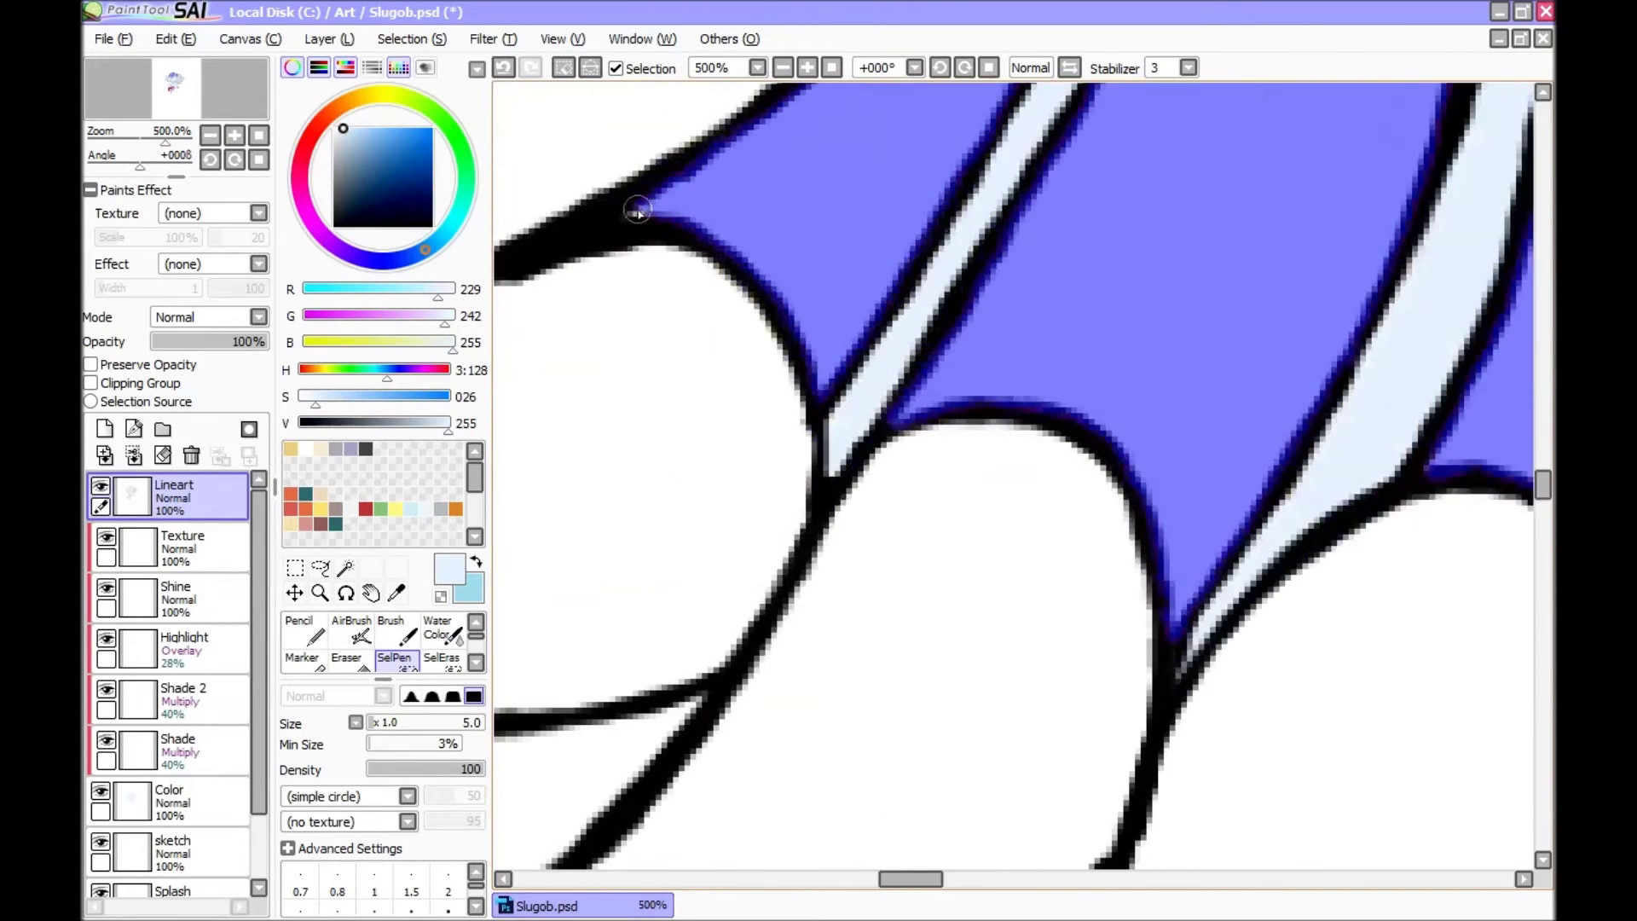
{"action": "scroll", "coordinate": [1432, 283], "scroll_direction": "down", "scroll_amount": 4}
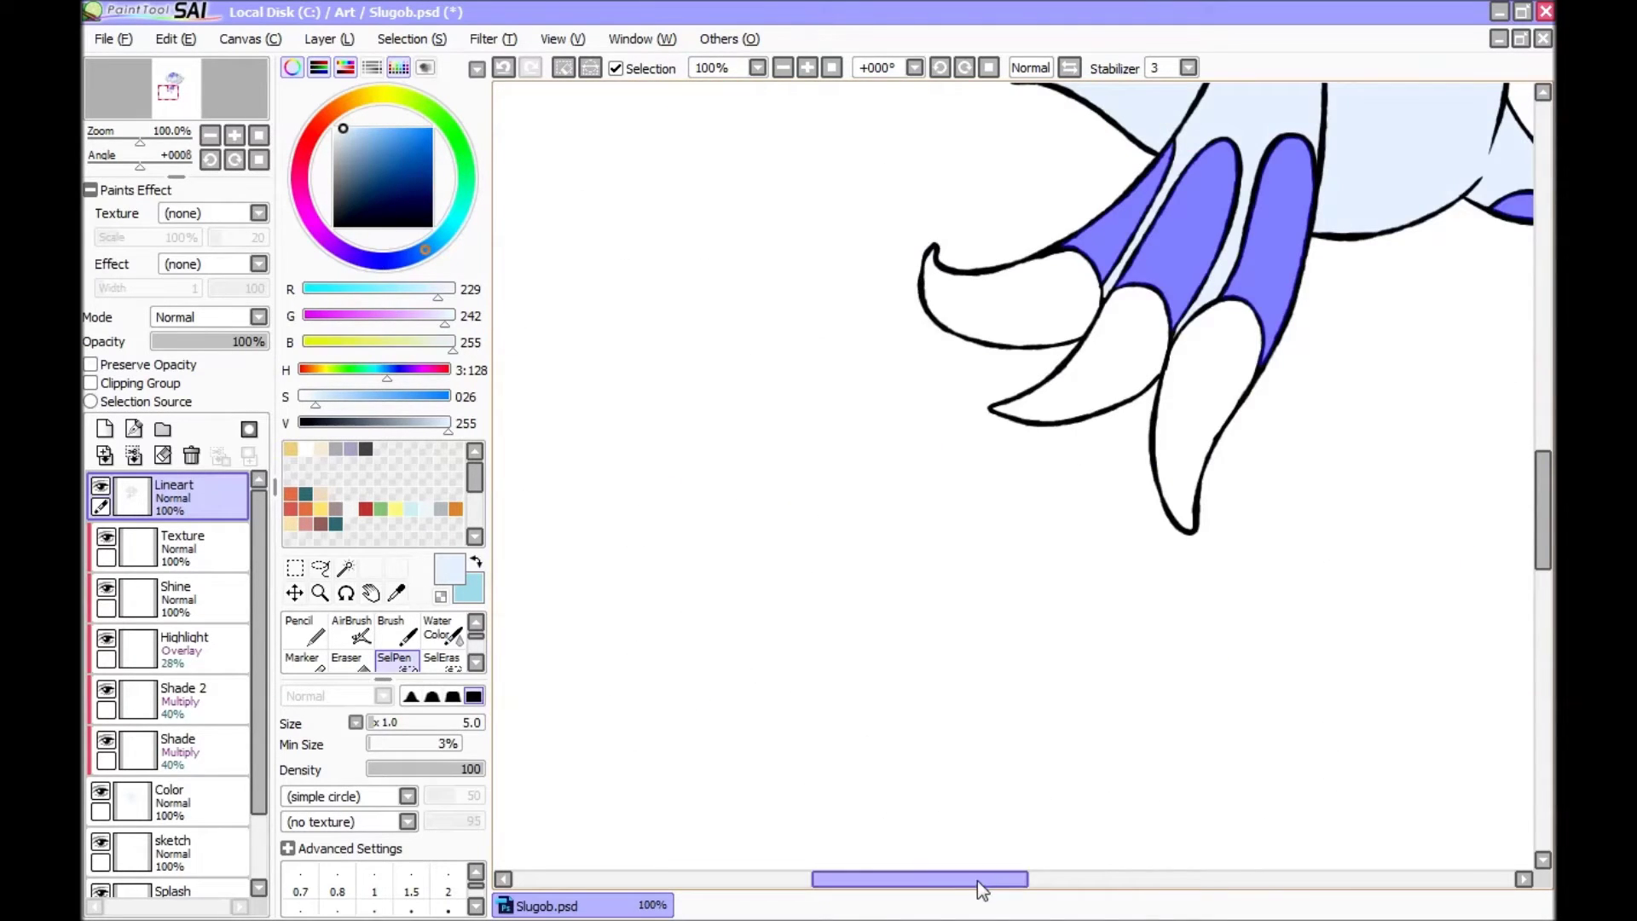
{"action": "left_click_drag", "start_coordinate": [978, 880], "coordinate": [1075, 884]}
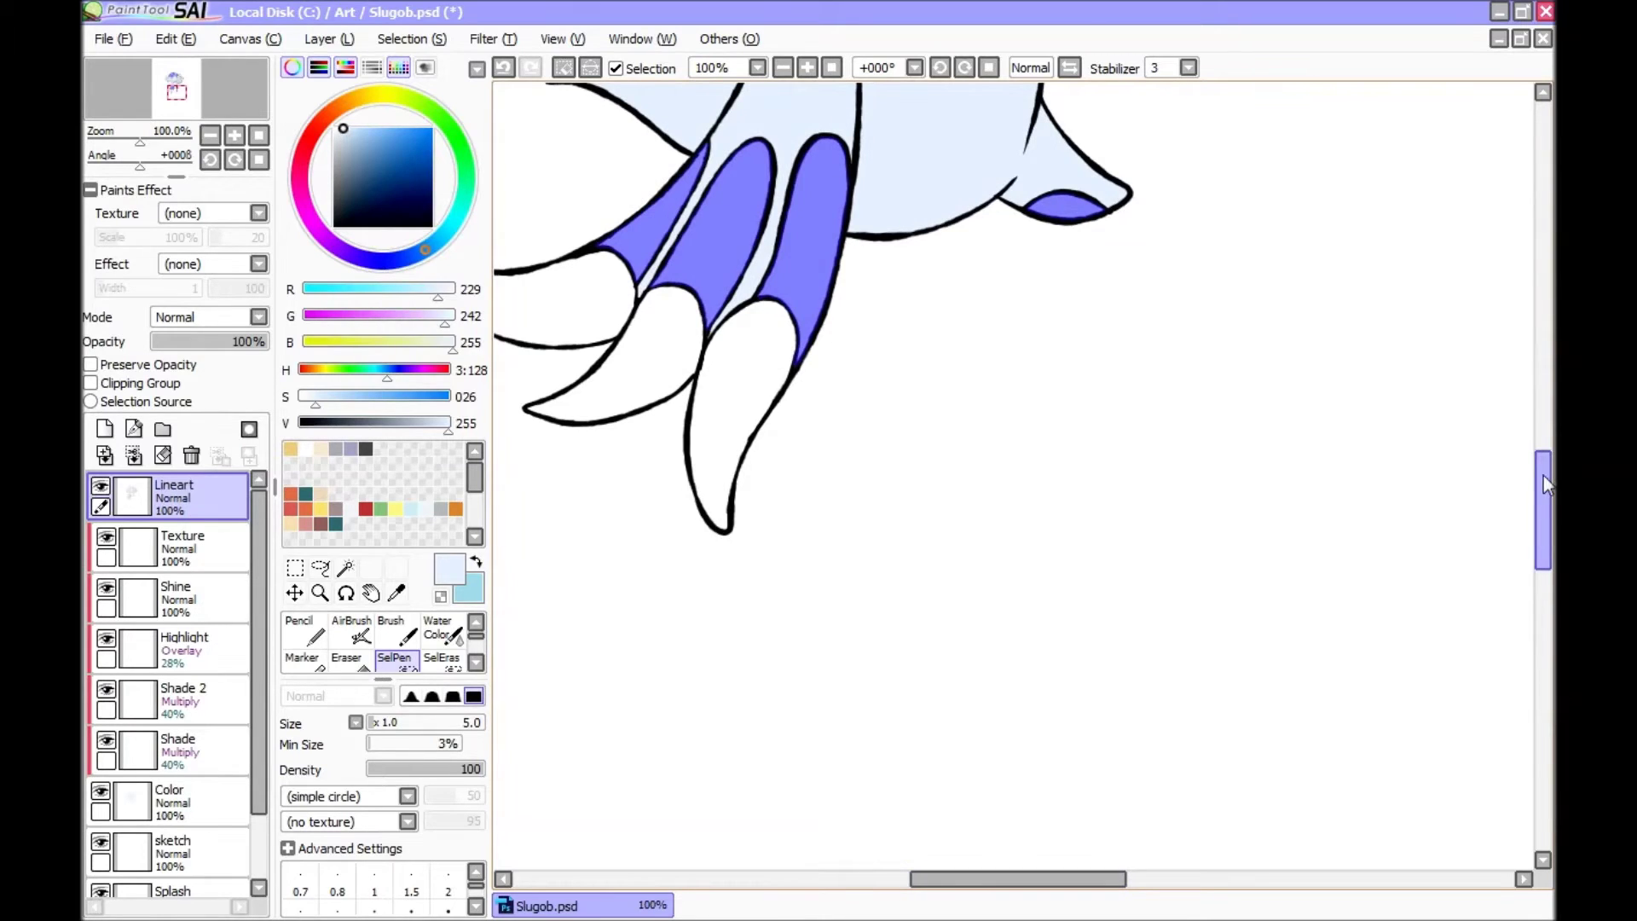
{"action": "left_click_drag", "start_coordinate": [1543, 474], "coordinate": [1540, 399]}
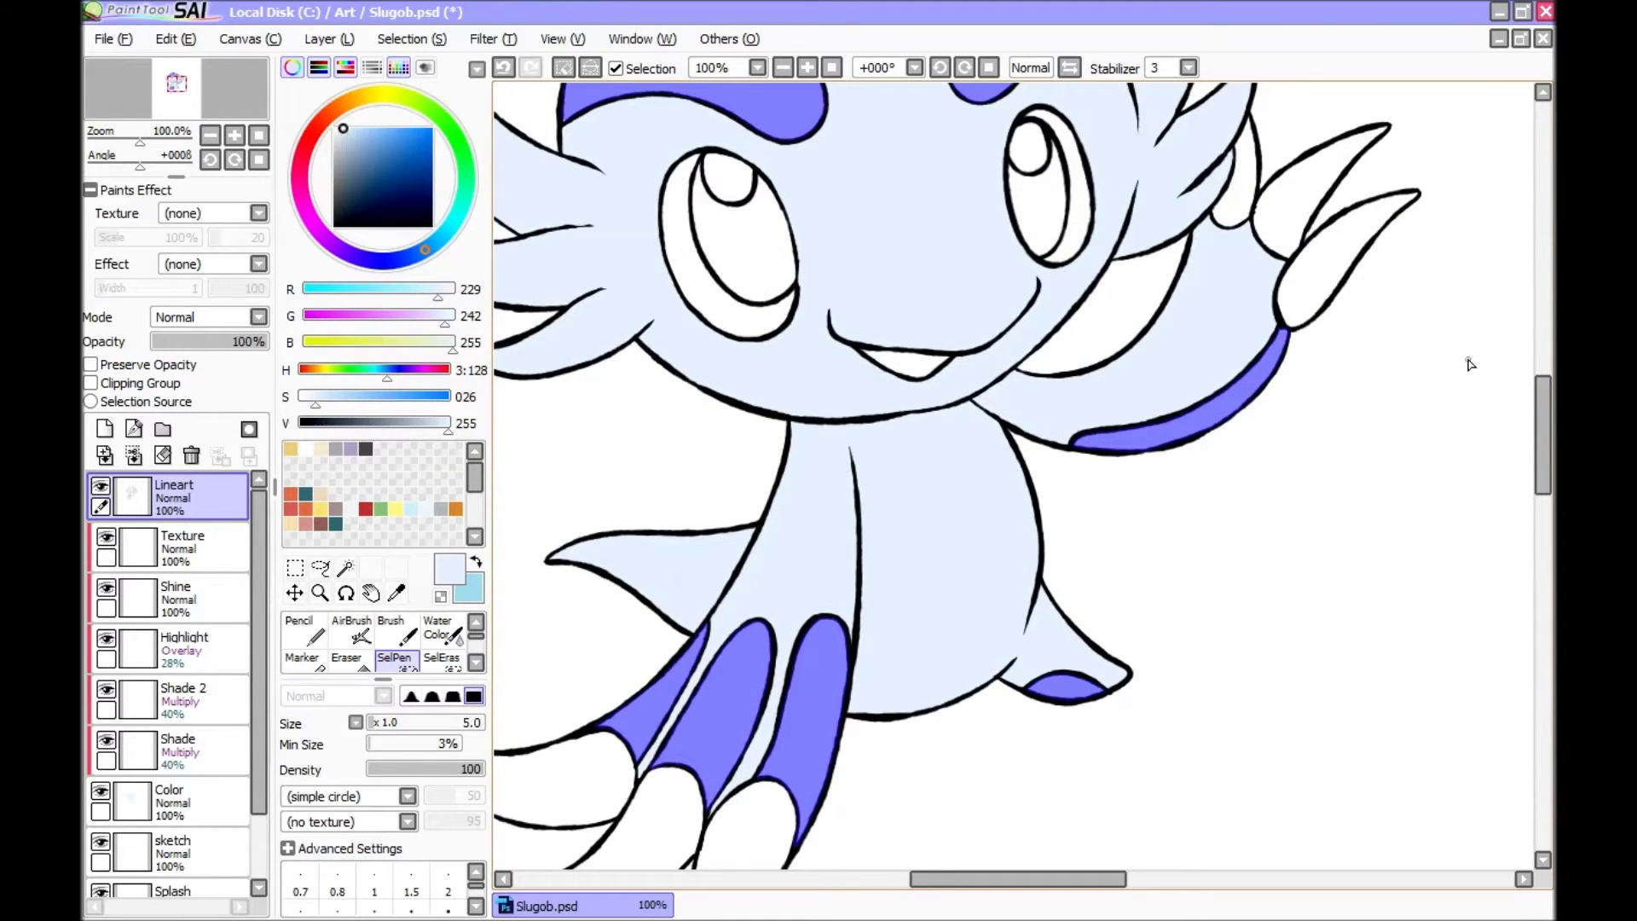
{"action": "left_click_drag", "start_coordinate": [1539, 408], "coordinate": [1543, 354]}
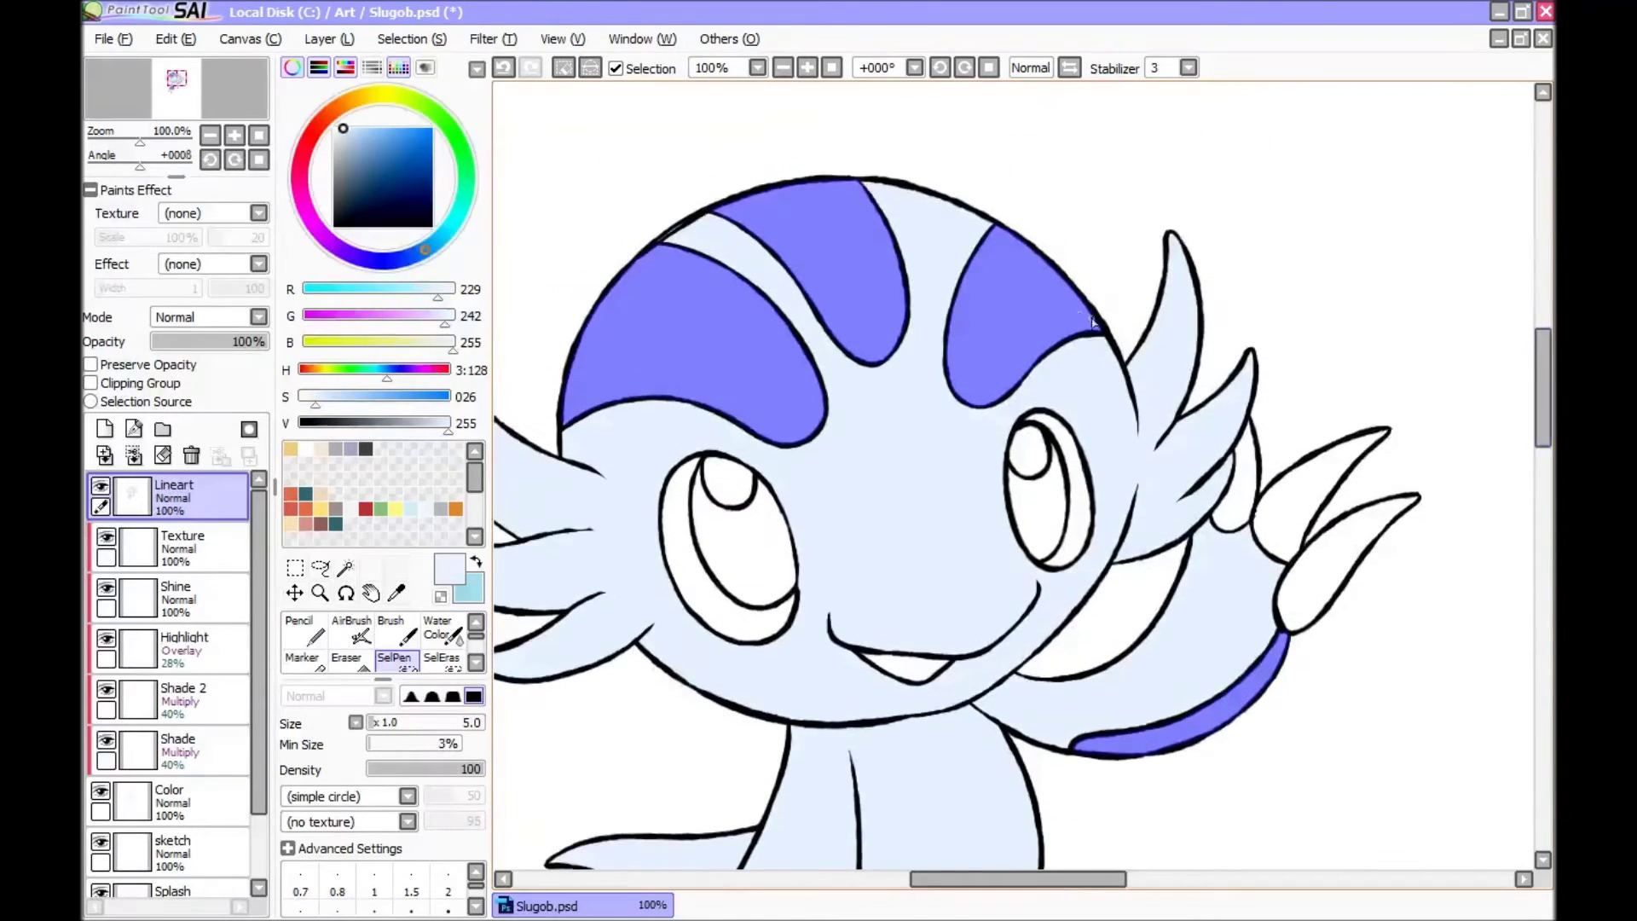
{"action": "scroll", "coordinate": [1077, 308], "scroll_direction": "up", "scroll_amount": 2}
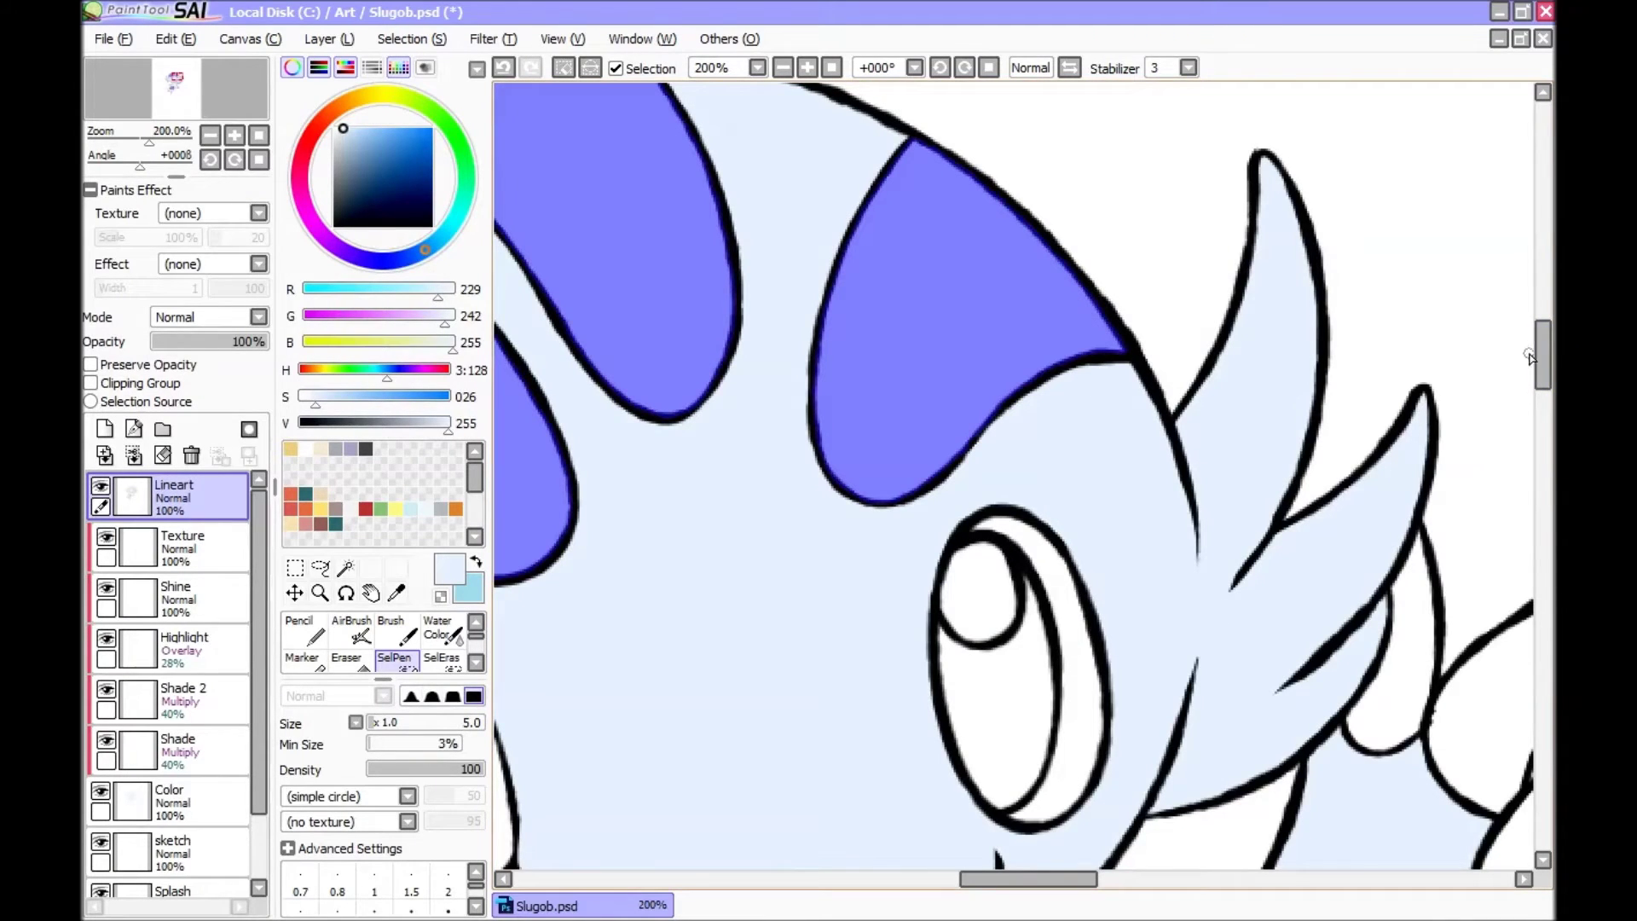
{"action": "left_click_drag", "start_coordinate": [1529, 356], "coordinate": [1541, 343]}
{"action": "left_click_drag", "start_coordinate": [1009, 880], "coordinate": [897, 869]}
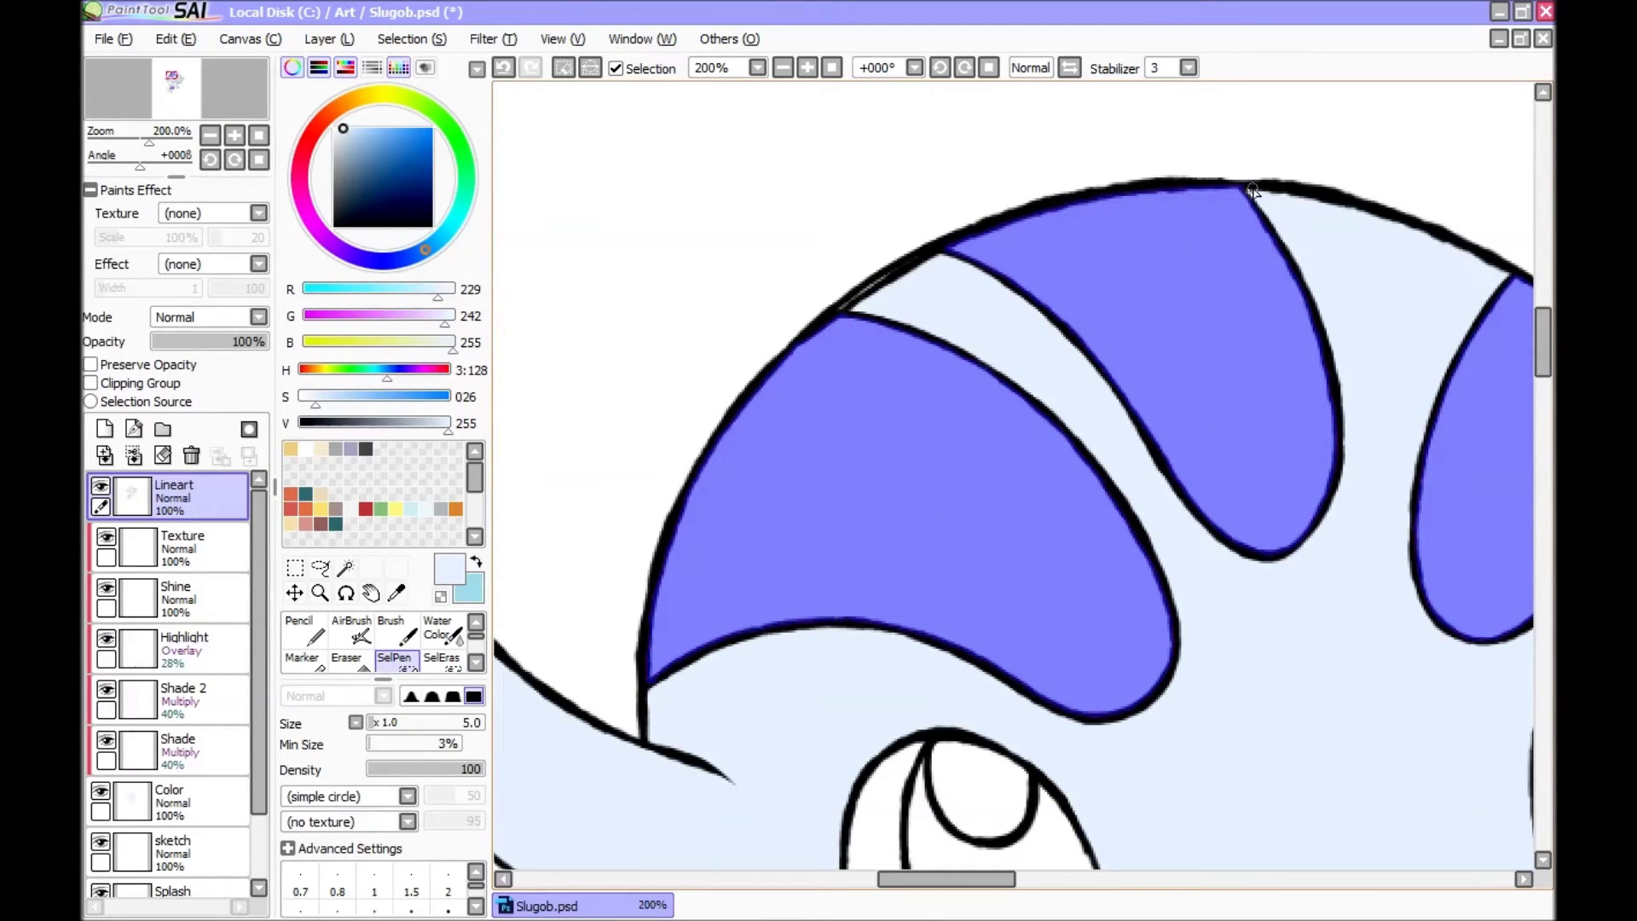
{"action": "scroll", "coordinate": [1544, 339], "scroll_direction": "down", "scroll_amount": 1}
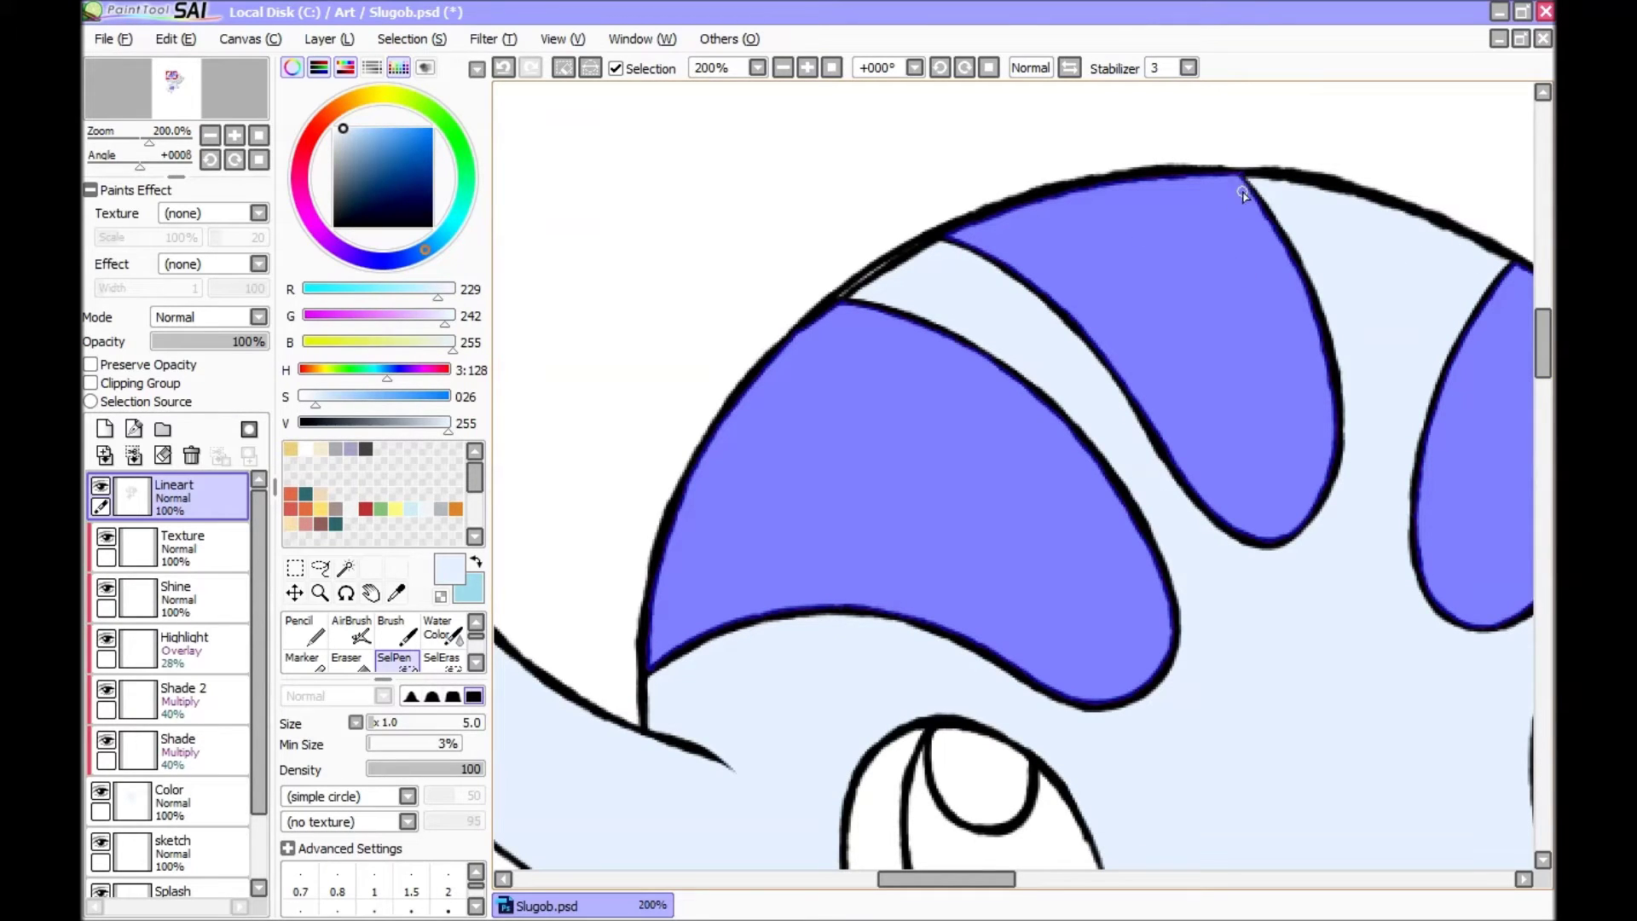
{"action": "scroll", "coordinate": [850, 292], "scroll_direction": "up", "scroll_amount": 2}
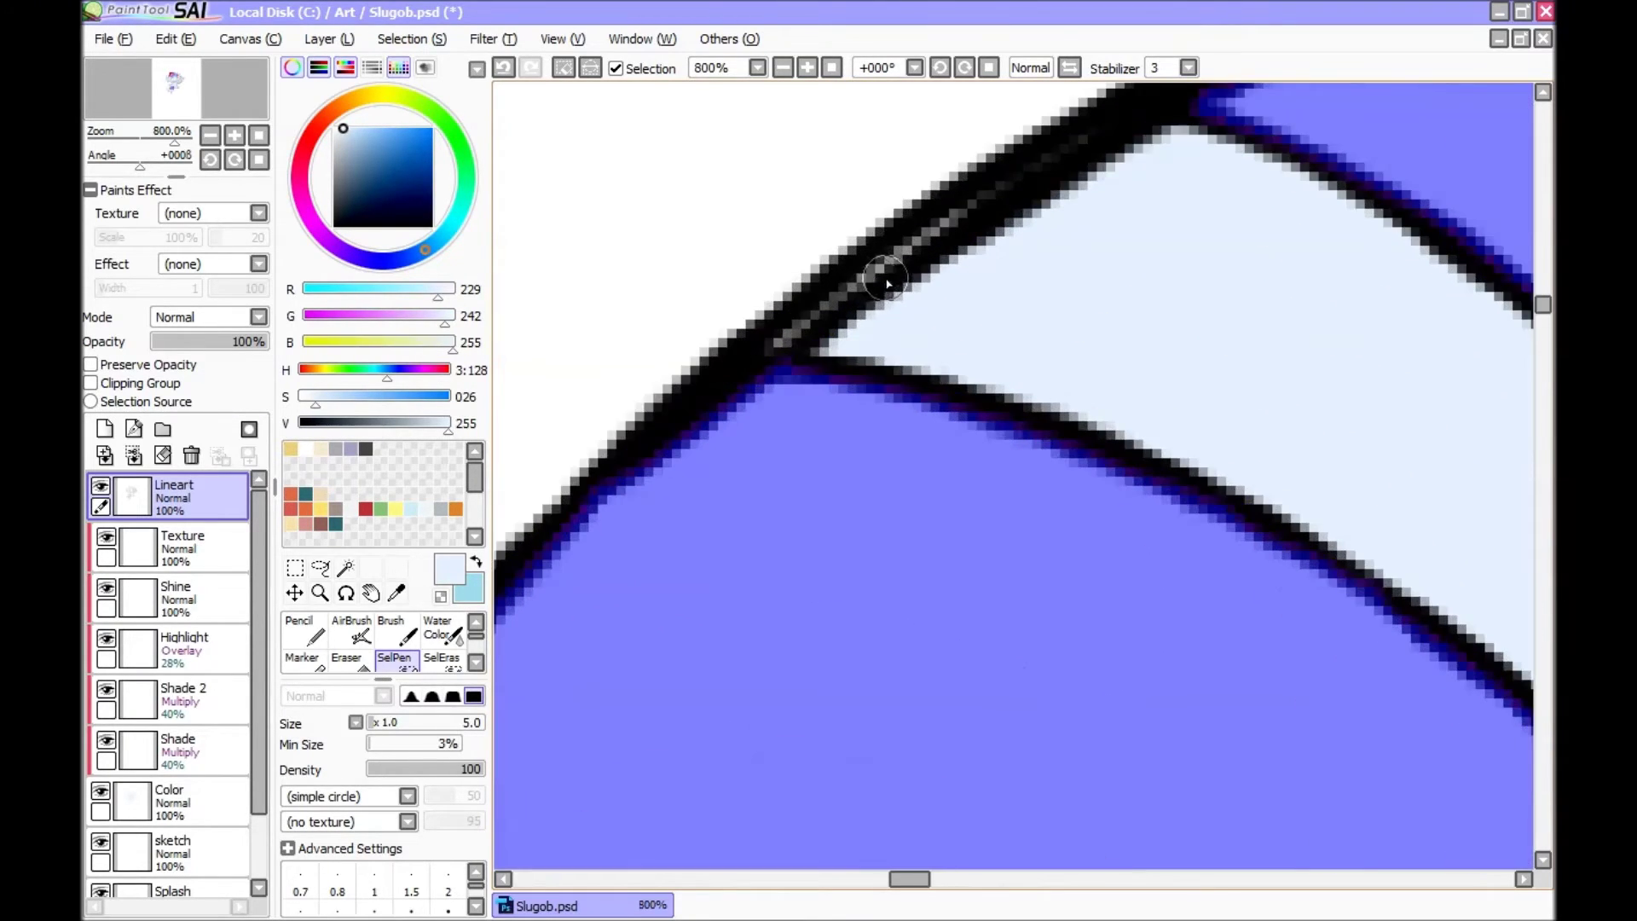
{"action": "scroll", "coordinate": [994, 274], "scroll_direction": "down", "scroll_amount": 5}
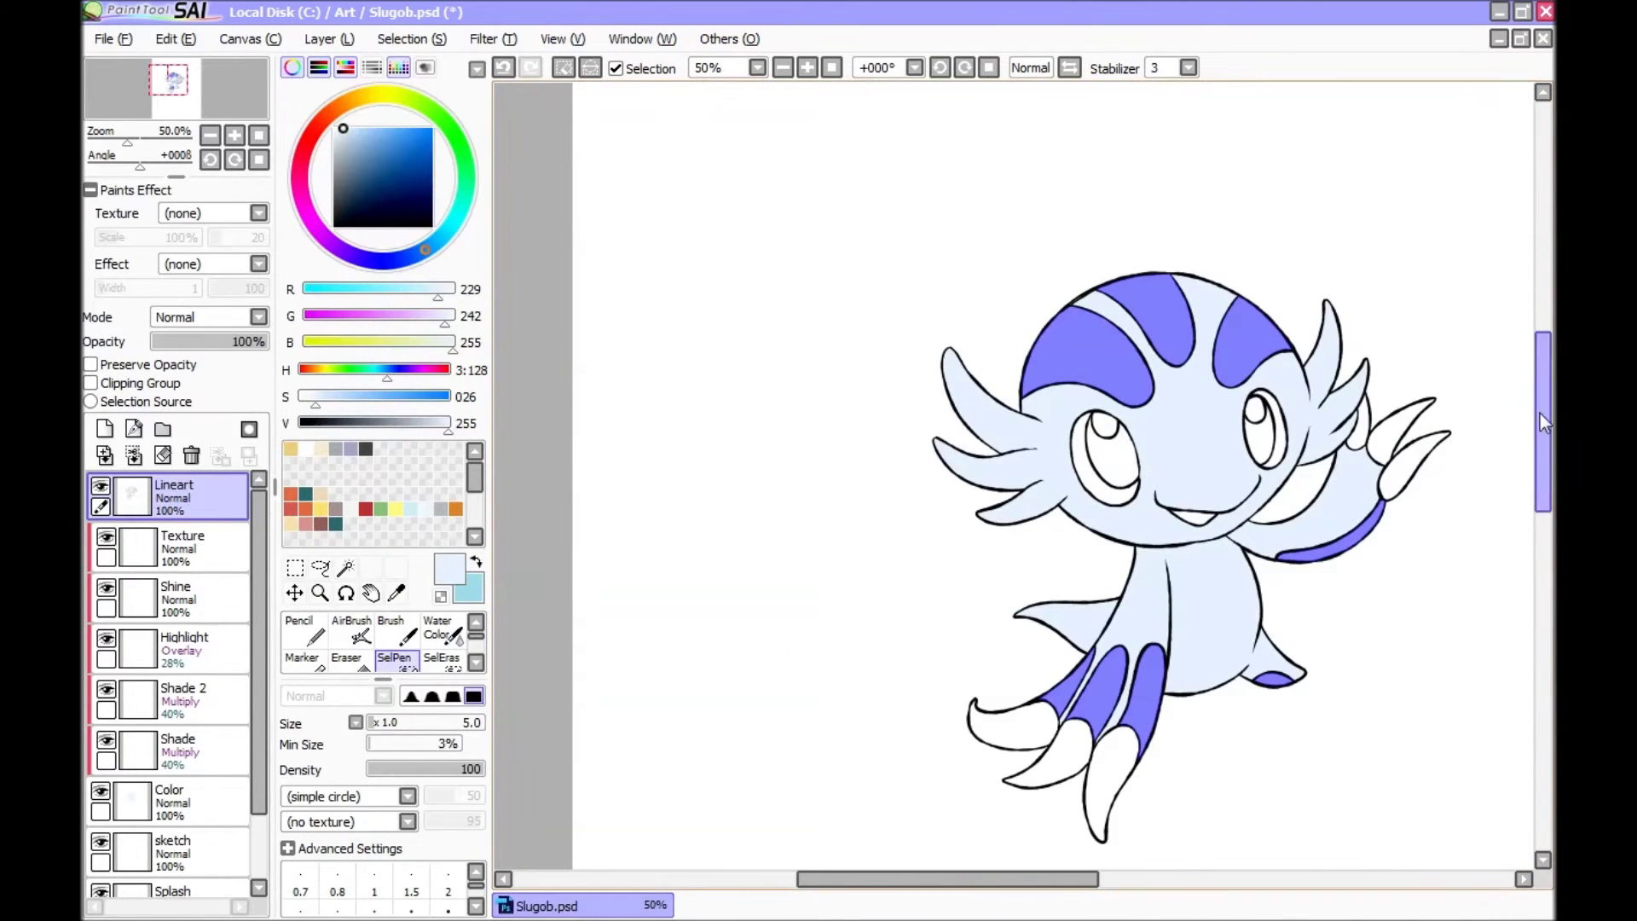
{"action": "scroll", "coordinate": [1409, 482], "scroll_direction": "up", "scroll_amount": 1}
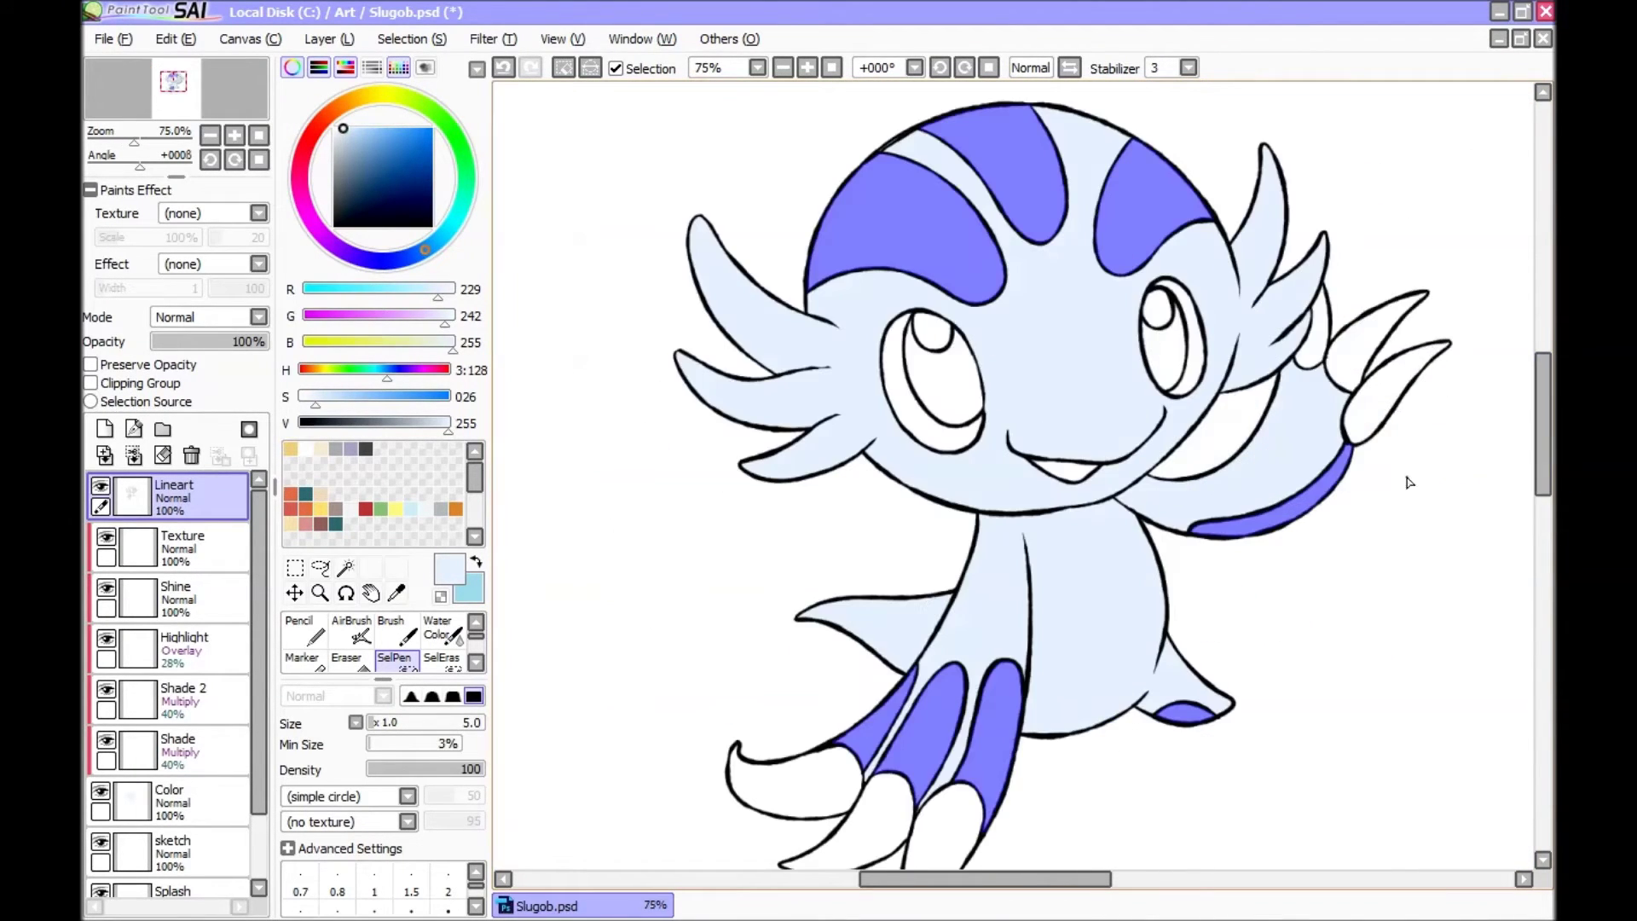
{"action": "left_click", "coordinate": [214, 782]}
Step: Fill the selected stripes with muted dark blue (72, 122, 171) using the pencil
{"action": "key", "text": "n"}
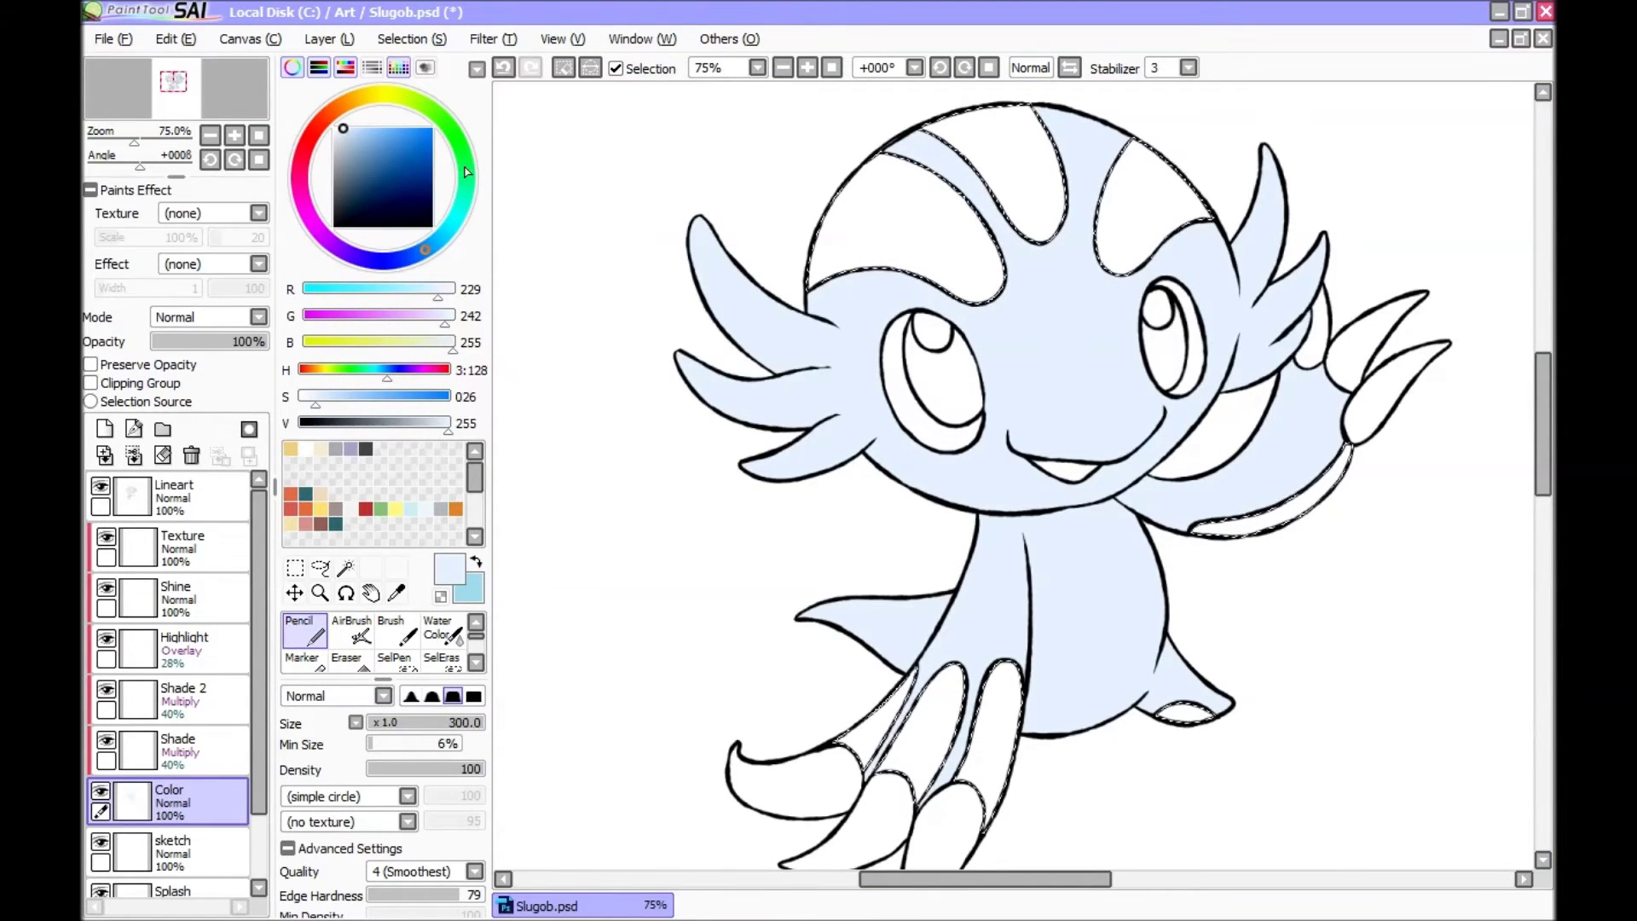
{"action": "left_click", "coordinate": [375, 159]}
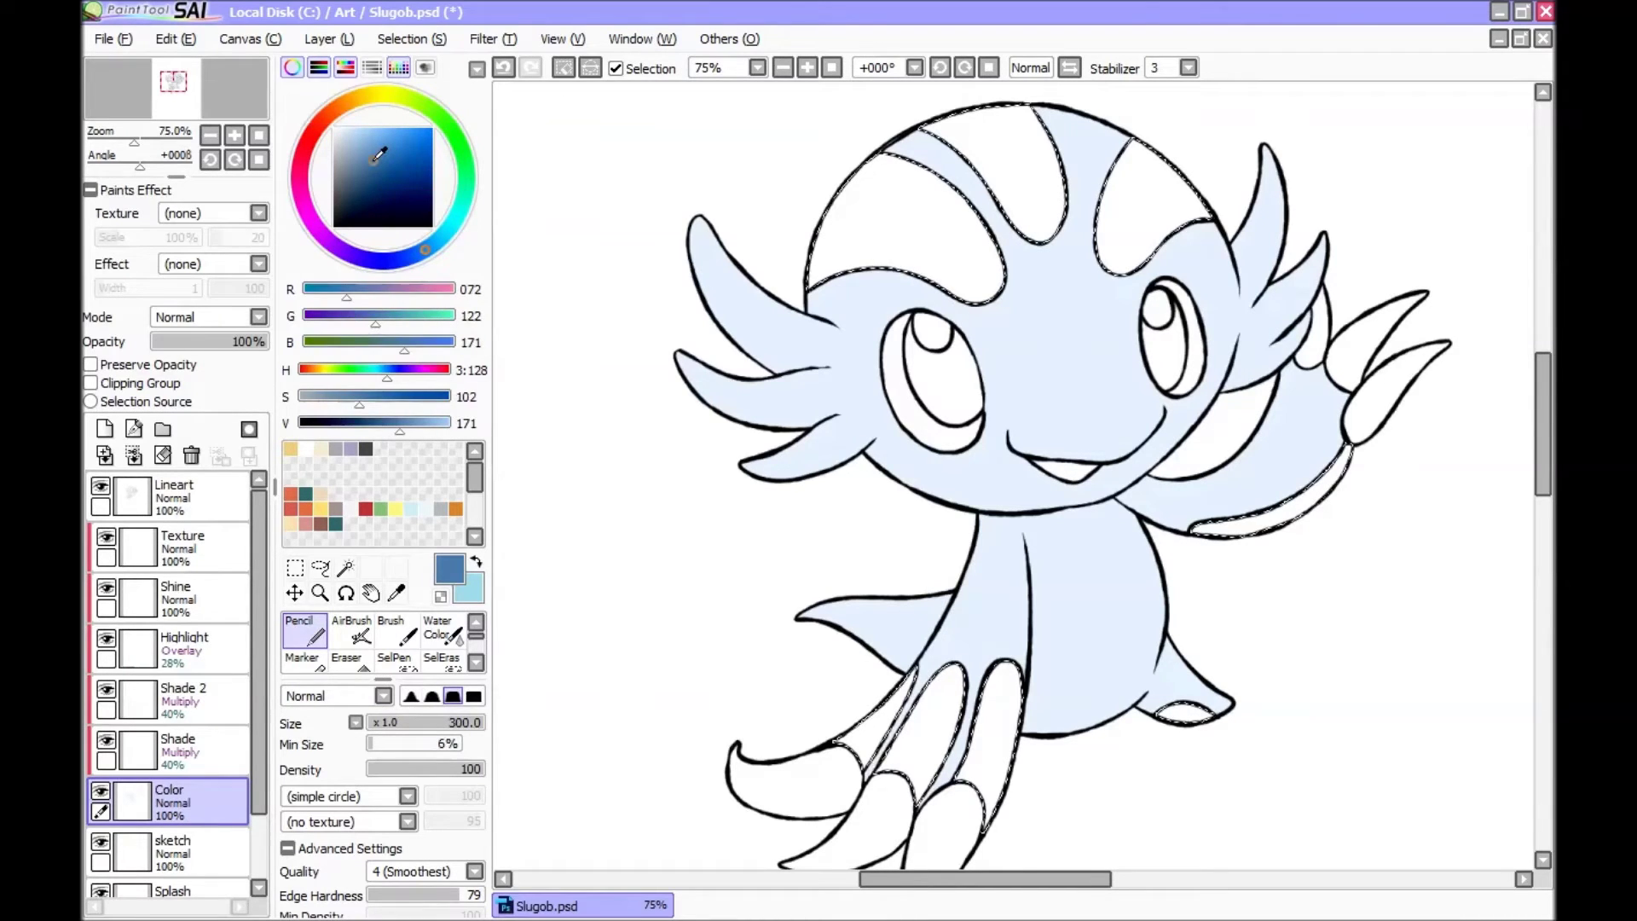
{"action": "mouse_move", "coordinate": [1023, 401]}
{"action": "left_mouse_down"}
{"action": "mouse_move", "coordinate": [771, 383]}
{"action": "mouse_move", "coordinate": [1111, 117]}
{"action": "mouse_move", "coordinate": [1236, 247]}
{"action": "mouse_move", "coordinate": [1011, 519]}
{"action": "mouse_move", "coordinate": [1192, 734]}
{"action": "mouse_move", "coordinate": [931, 825]}
{"action": "left_mouse_up"}
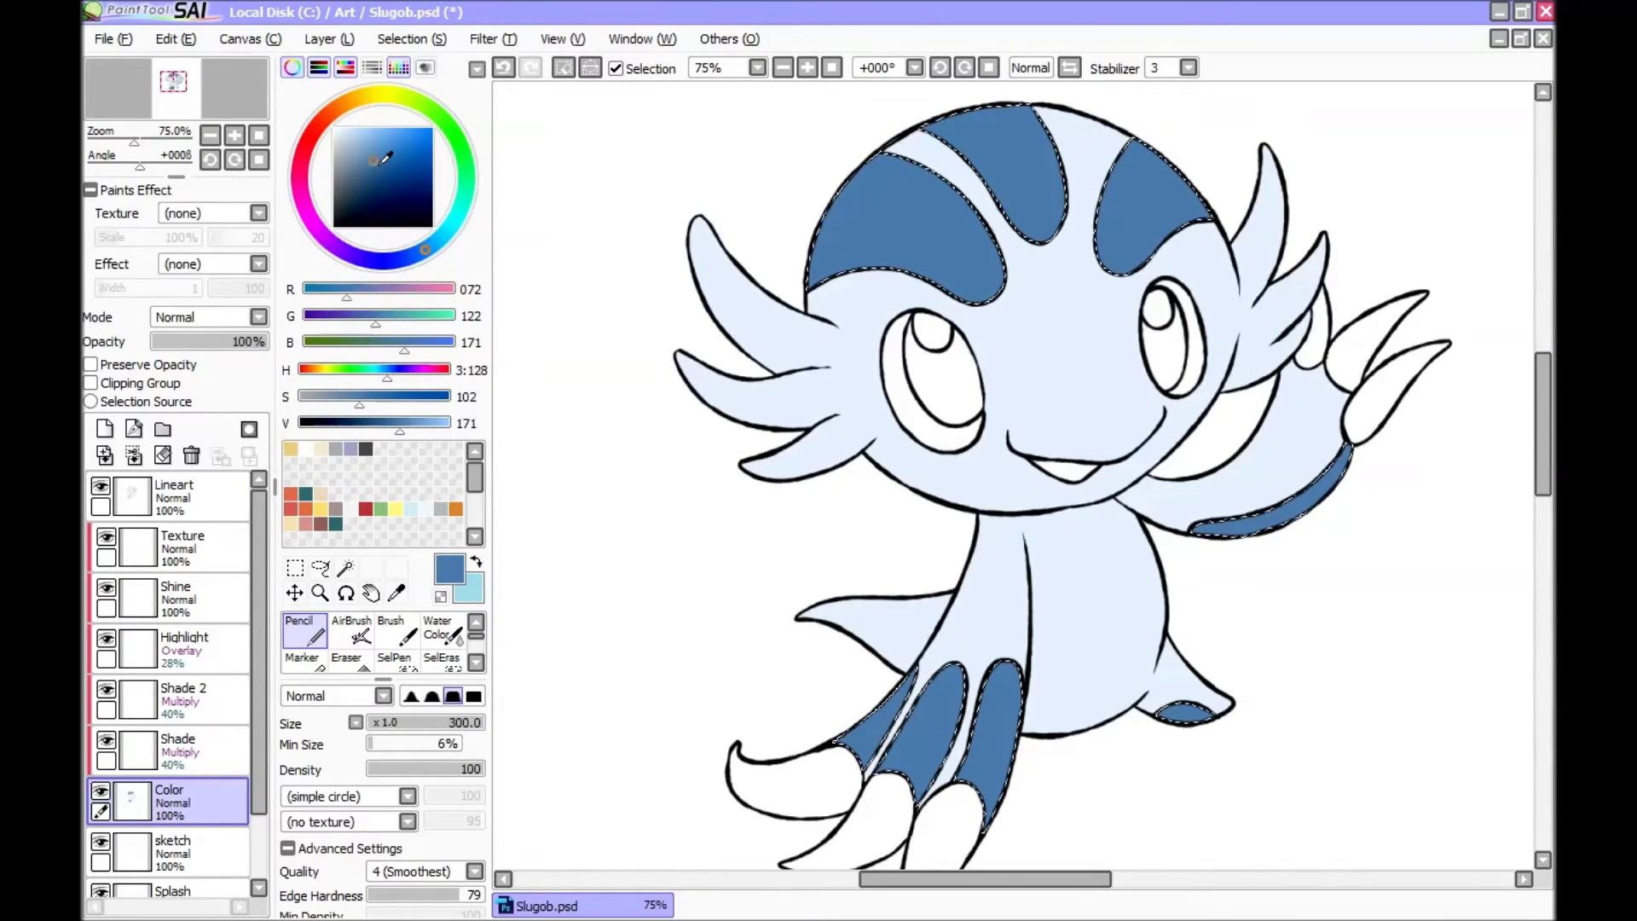
Step: Test brighter and navy blue strokes on the head stripes, undo both, and deselect
{"action": "left_click_drag", "start_coordinate": [409, 134], "coordinate": [428, 105]}
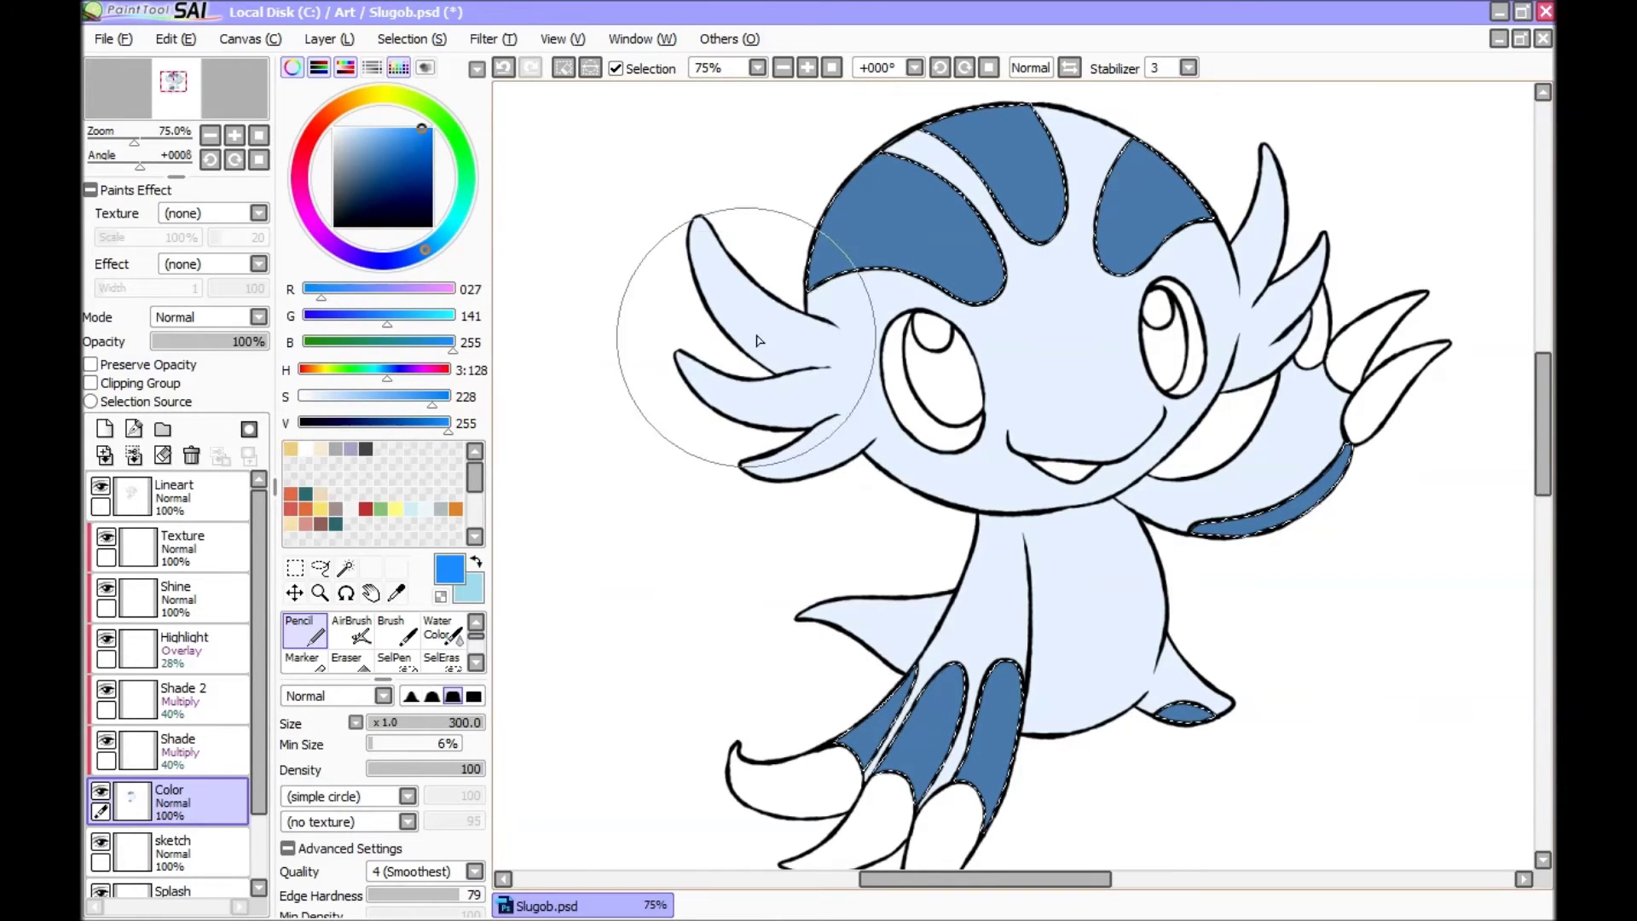
{"action": "left_click_drag", "start_coordinate": [852, 222], "coordinate": [963, 281]}
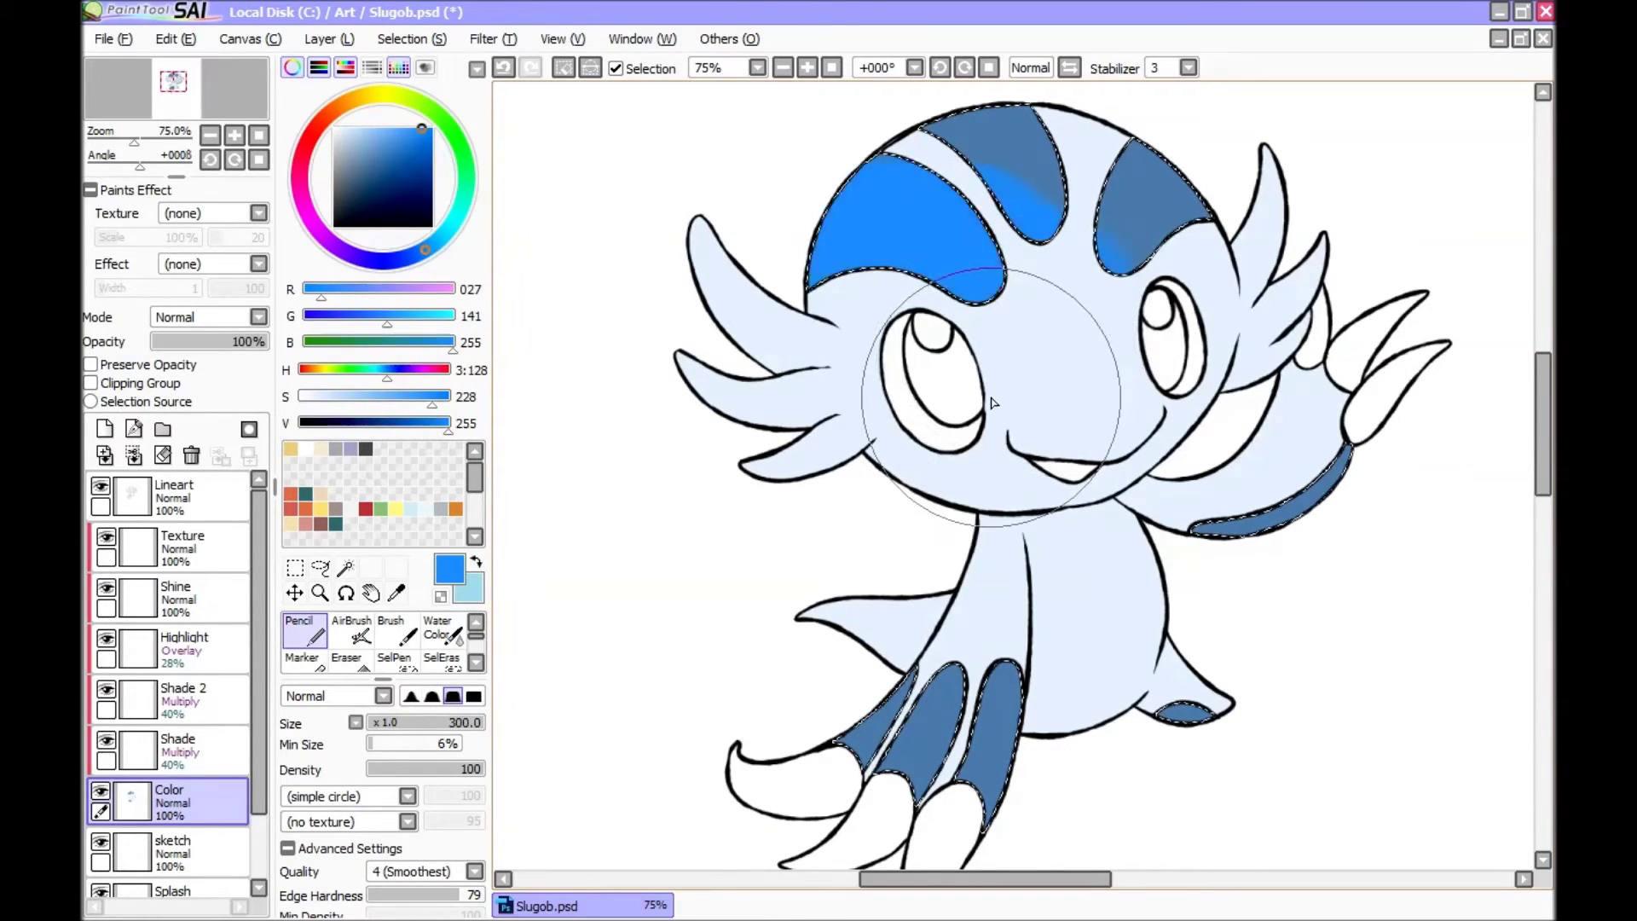
{"action": "key", "text": "ctrl+z"}
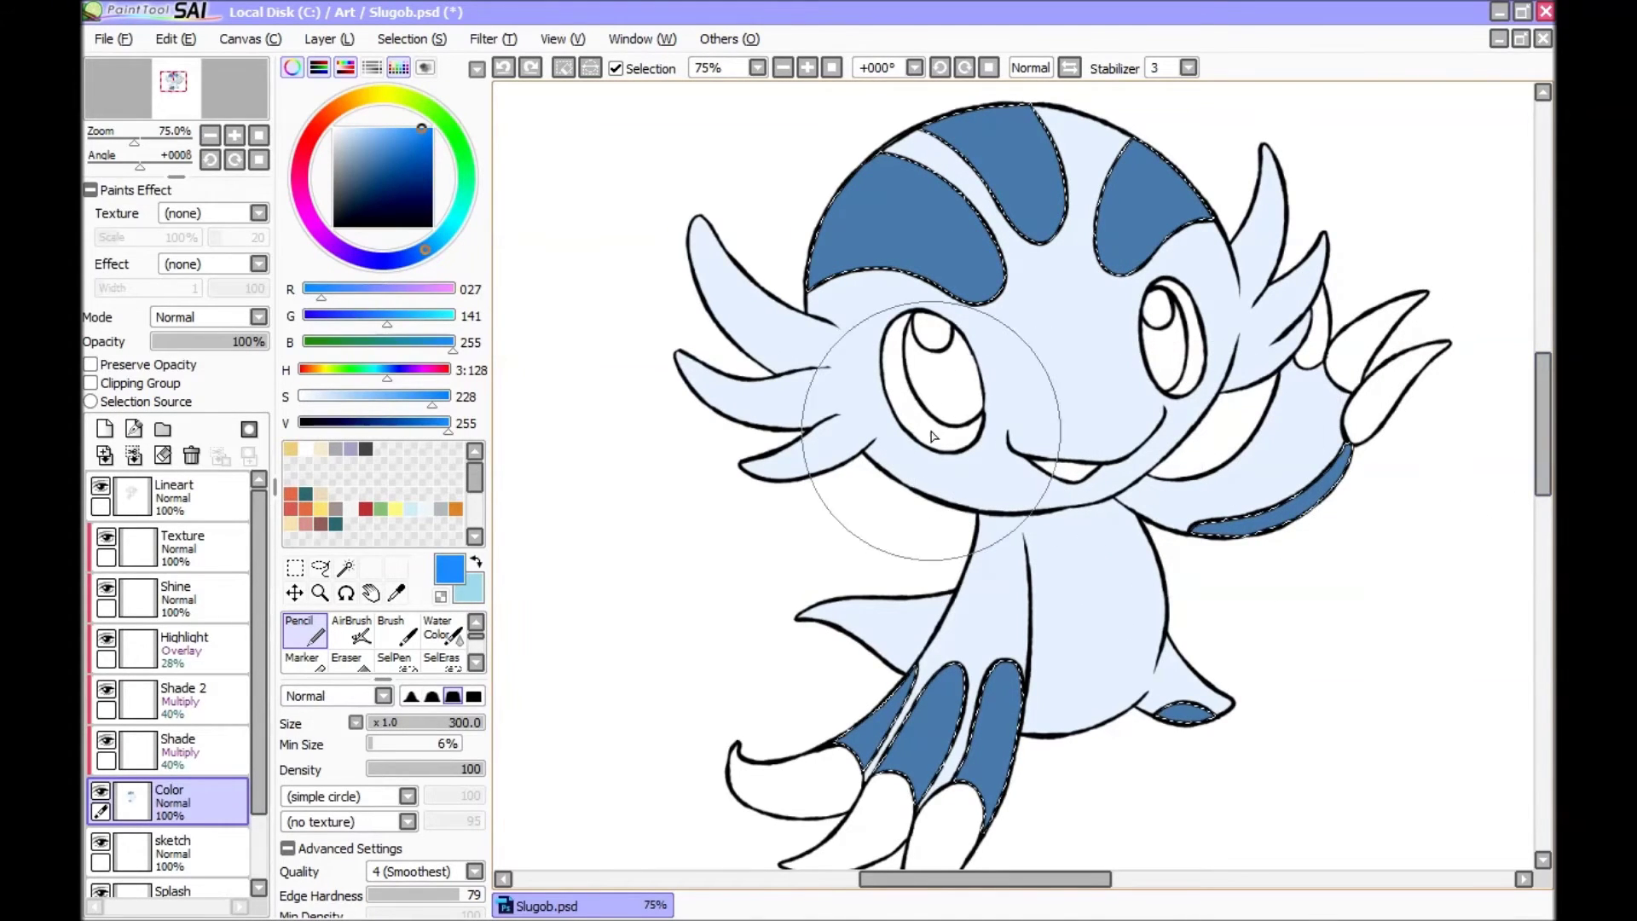
{"action": "left_click", "coordinate": [402, 174]}
{"action": "left_click_drag", "start_coordinate": [823, 358], "coordinate": [868, 393]}
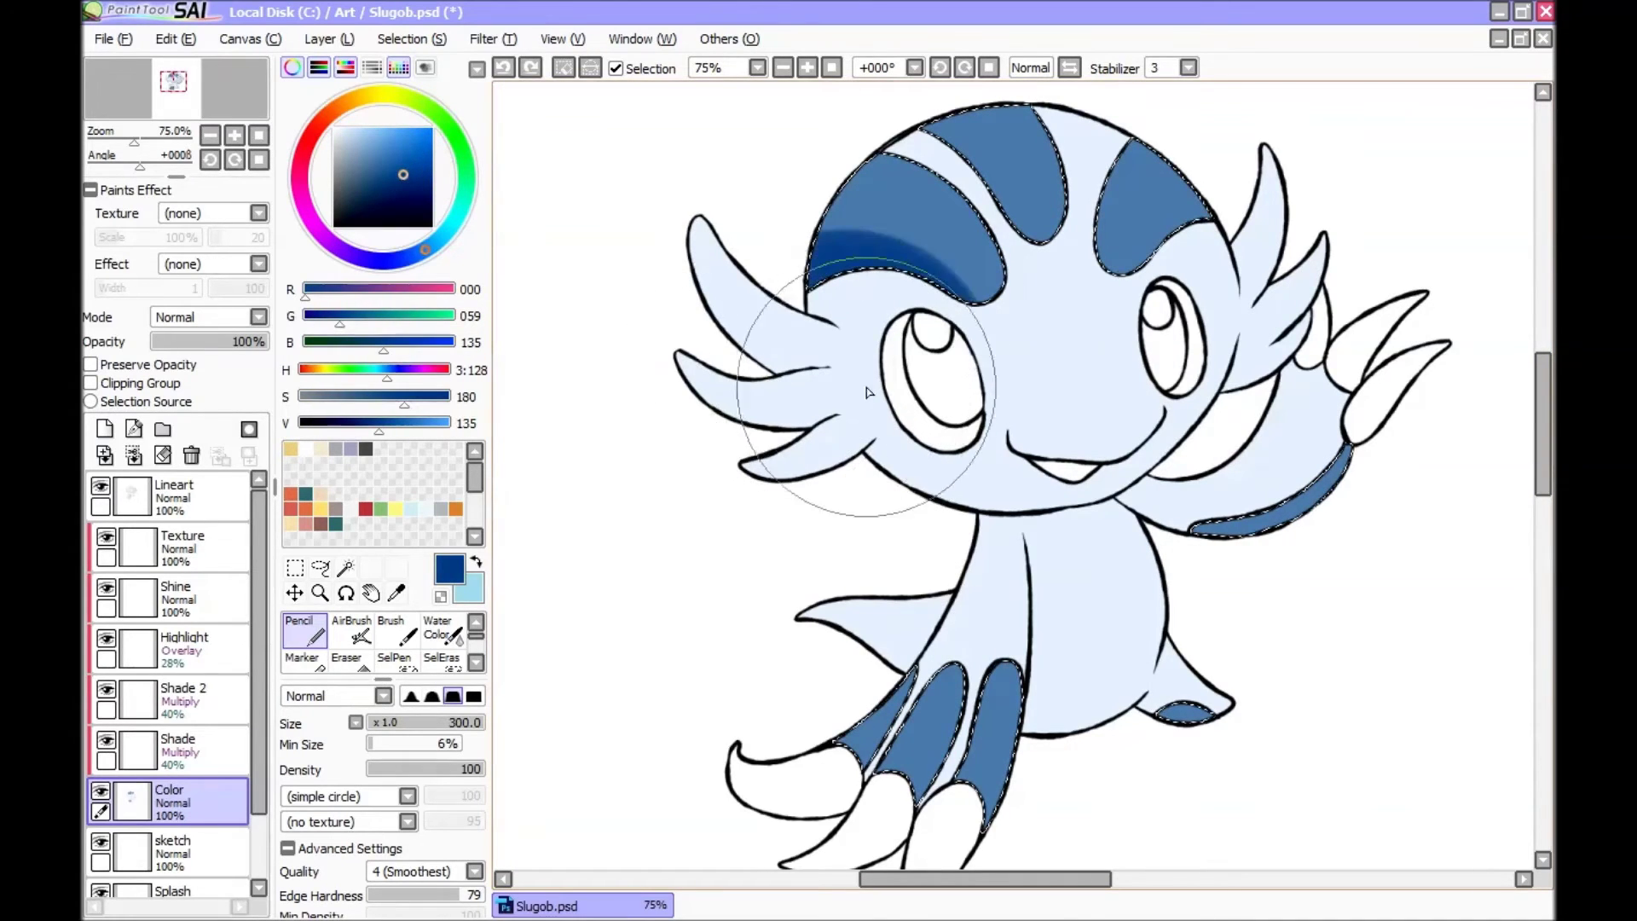
{"action": "key", "text": "ctrl+z"}
{"action": "scroll", "coordinate": [990, 508], "scroll_direction": "down", "scroll_amount": 2}
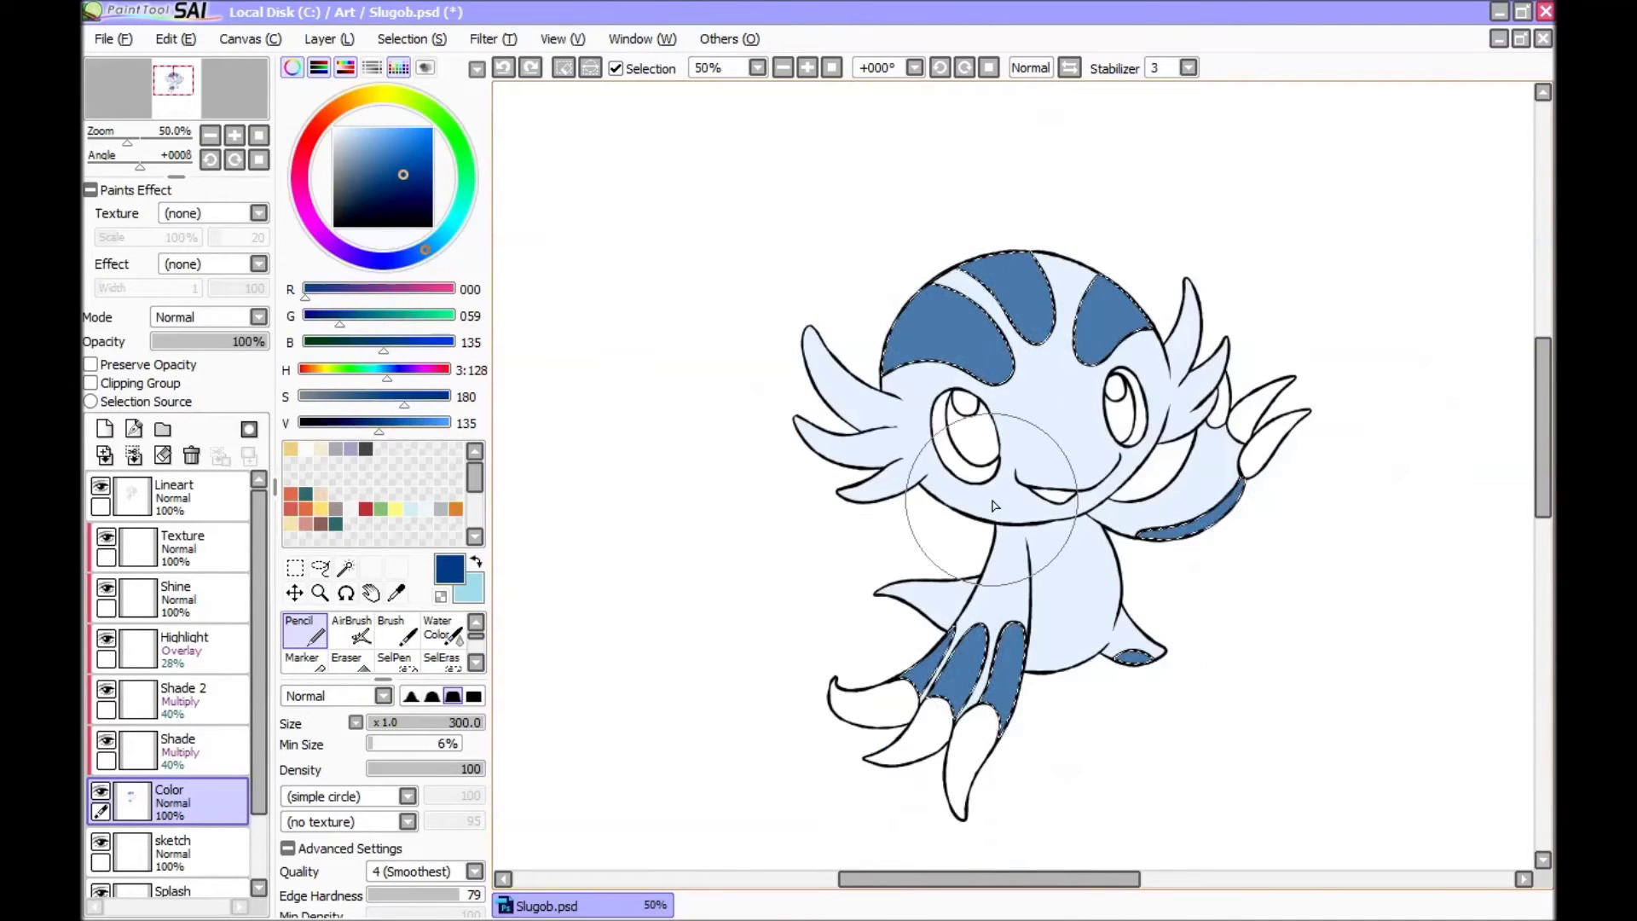
{"action": "scroll", "coordinate": [993, 506], "scroll_direction": "up", "scroll_amount": 2}
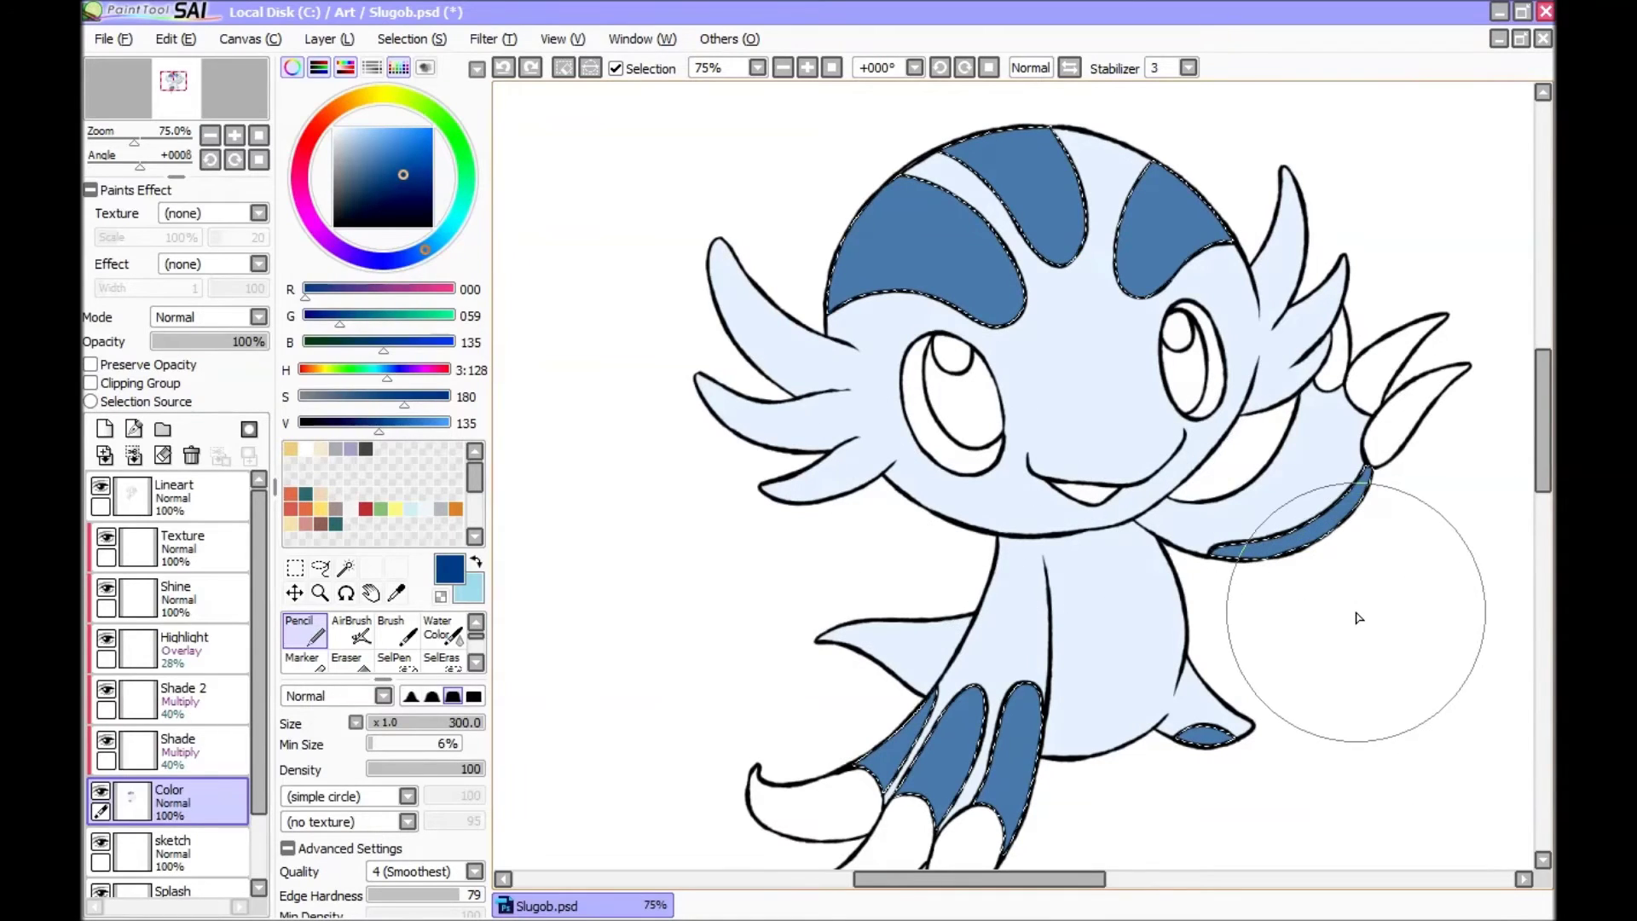
{"action": "key", "text": "ctrl+d"}
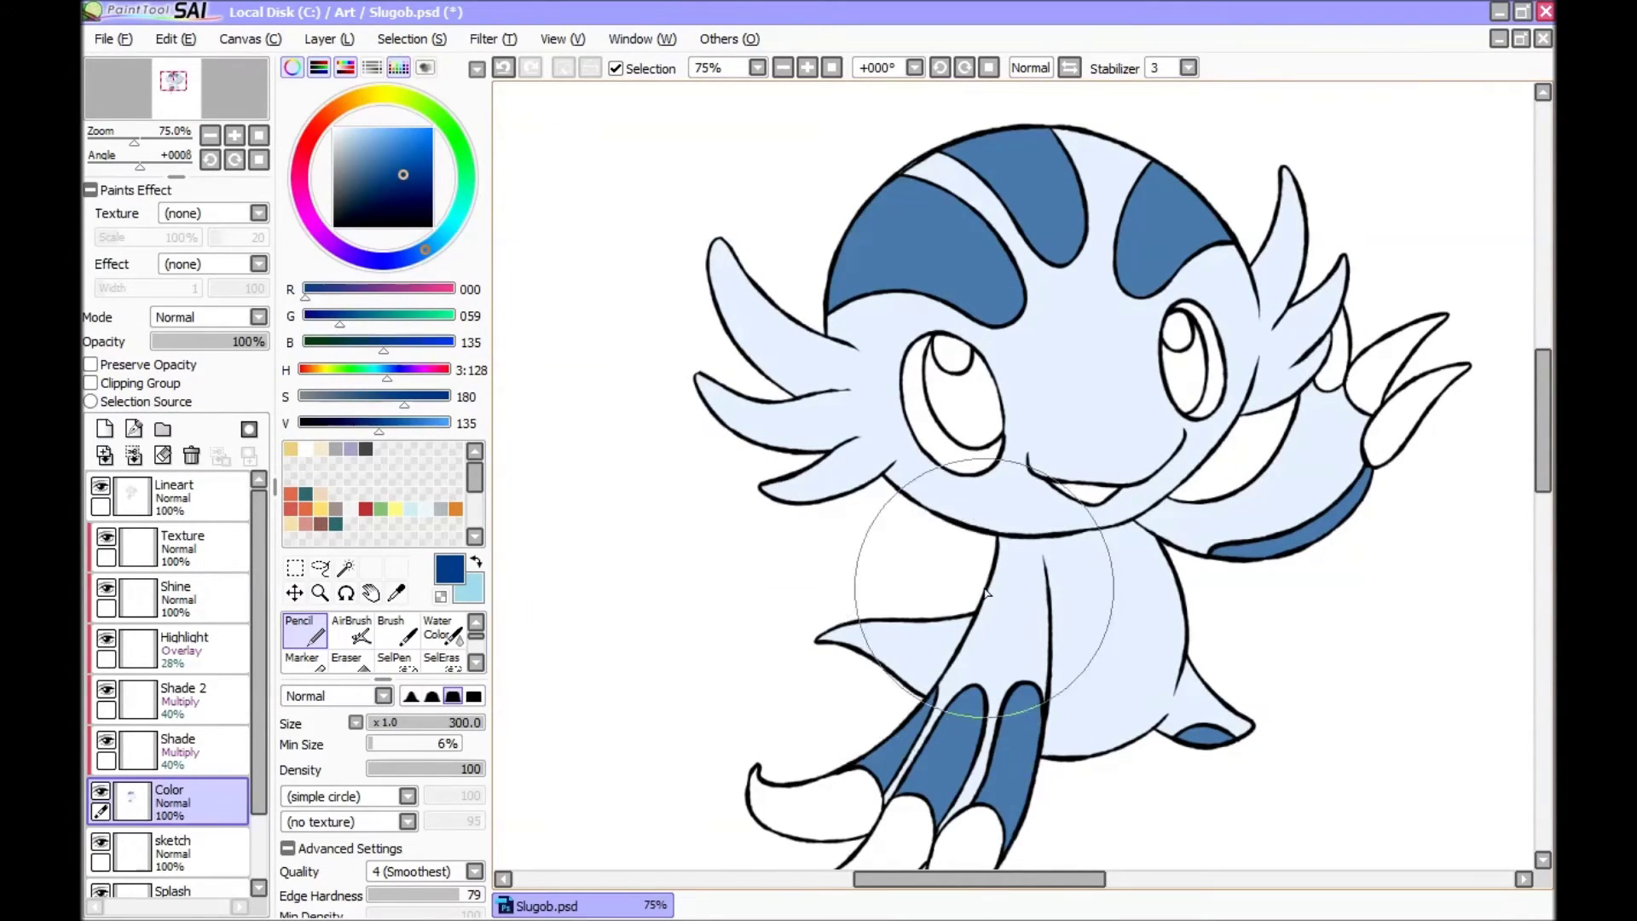
Step: Magic-wand the right eye's iris on the Lineart layer
{"action": "left_click", "coordinate": [170, 512]}
{"action": "left_click", "coordinate": [345, 568]}
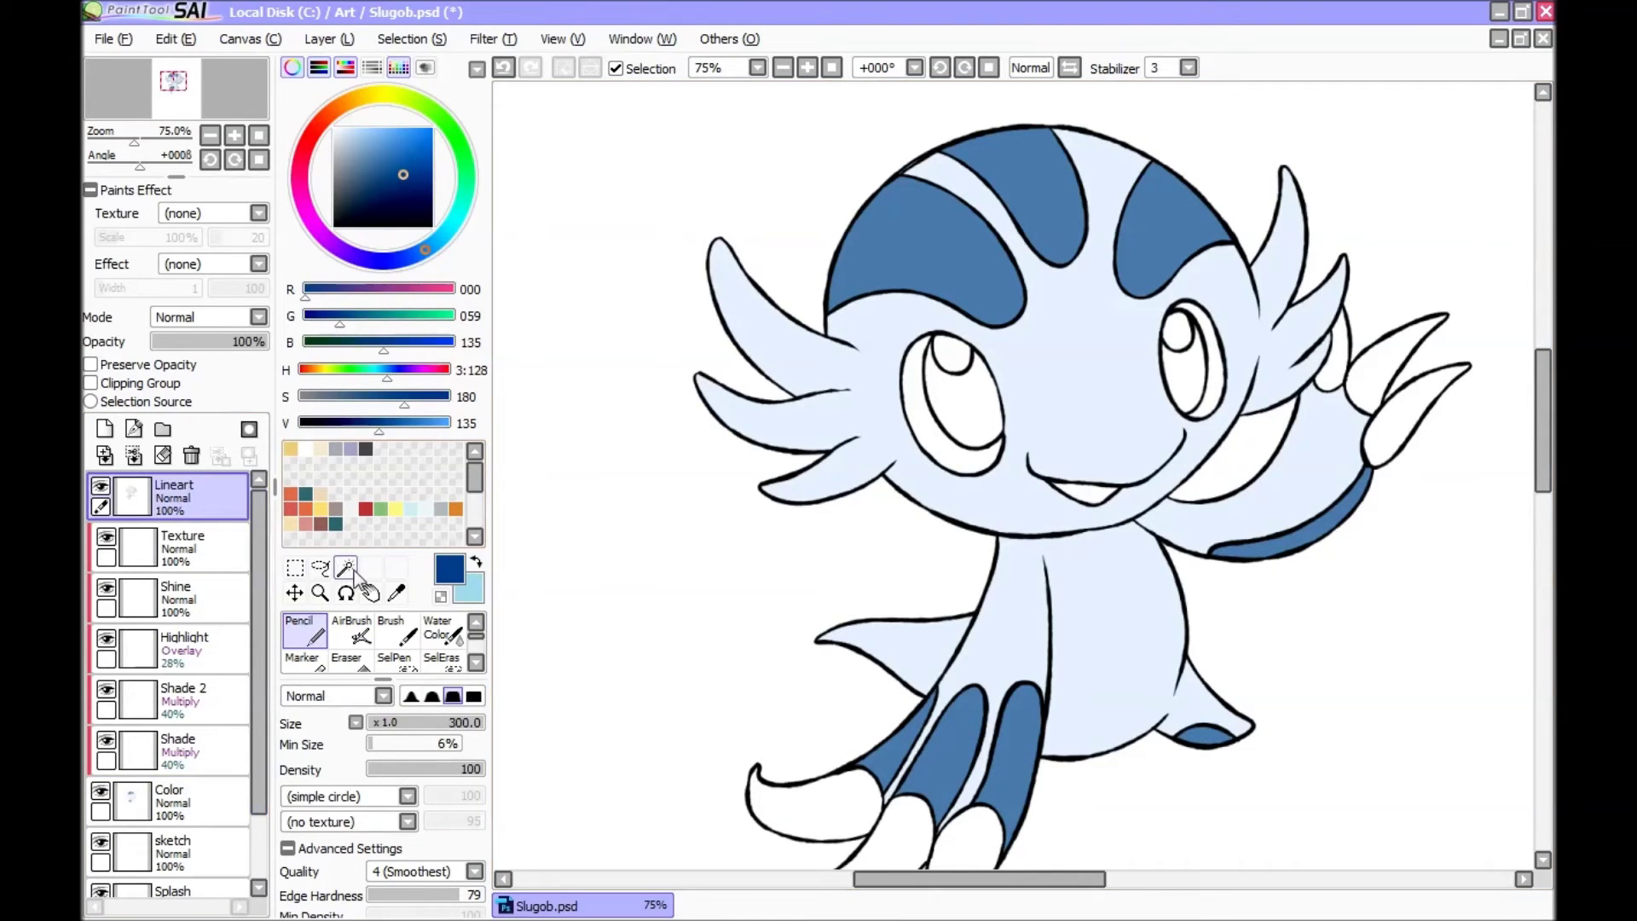
{"action": "scroll", "coordinate": [1330, 490], "scroll_direction": "down", "scroll_amount": 2}
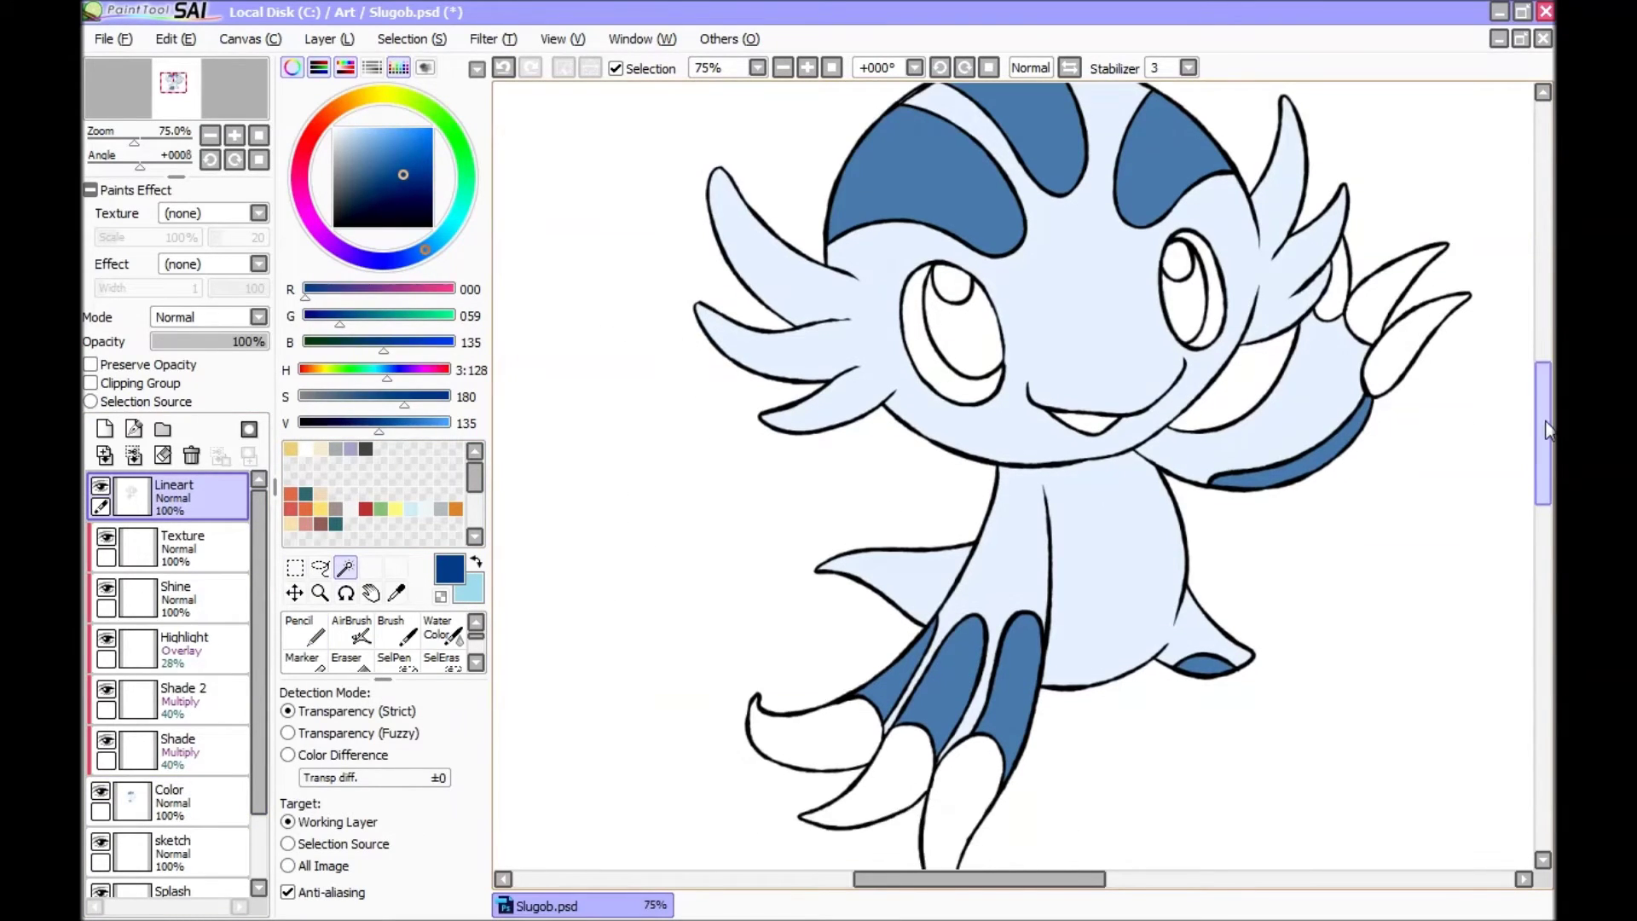
{"action": "scroll", "coordinate": [1317, 477], "scroll_direction": "up", "scroll_amount": 3}
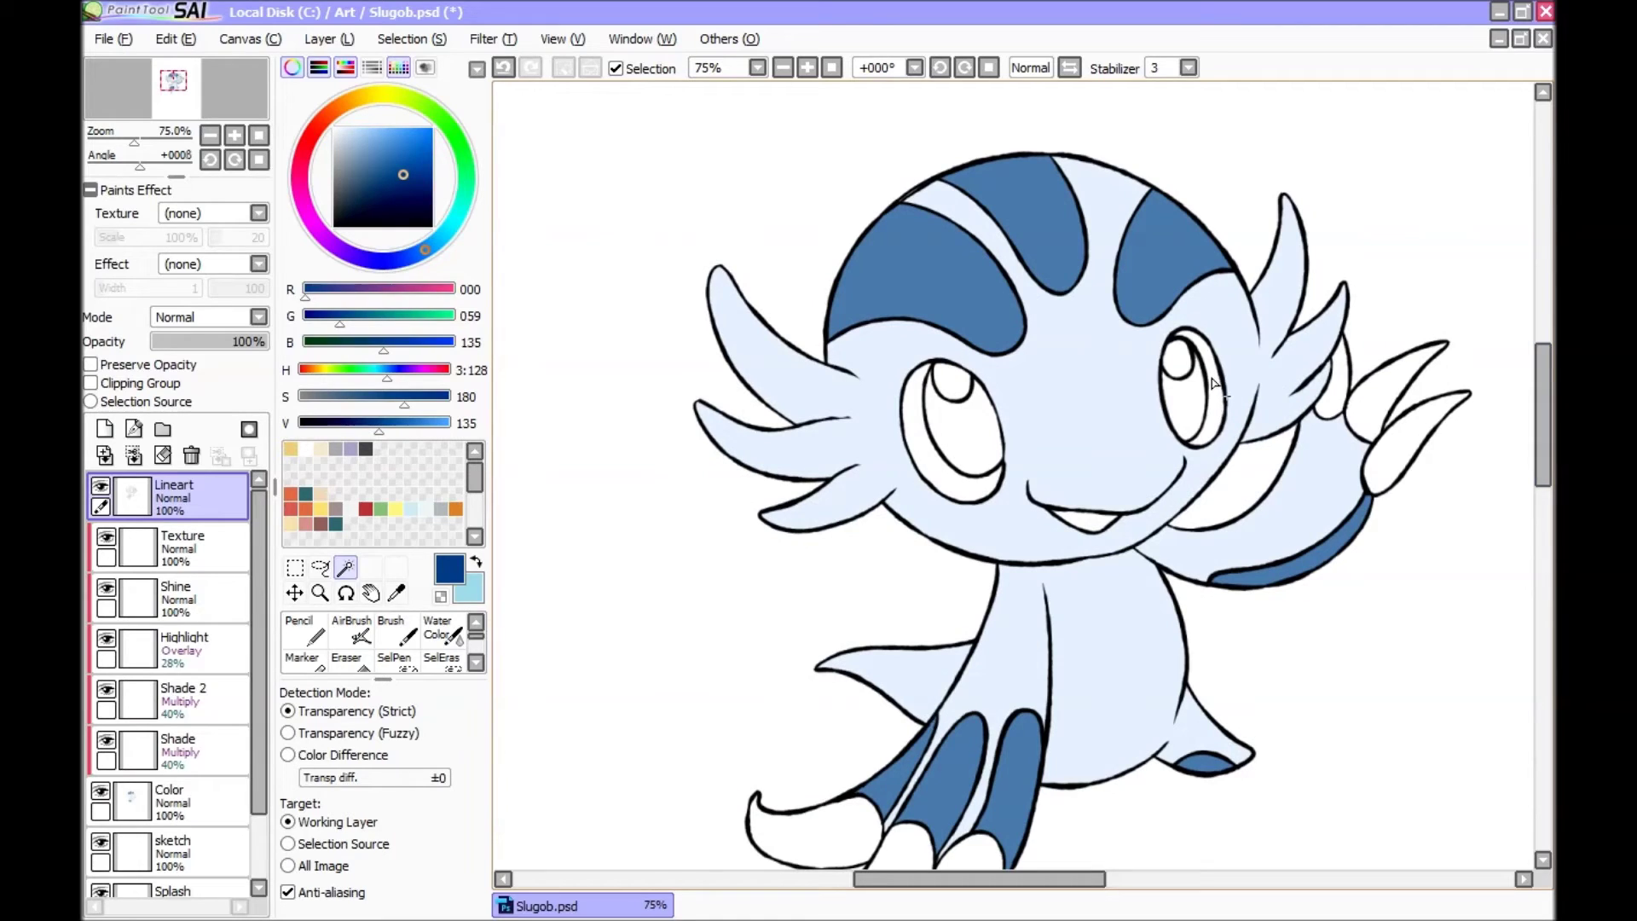
{"action": "scroll", "coordinate": [1215, 384], "scroll_direction": "up", "scroll_amount": 3}
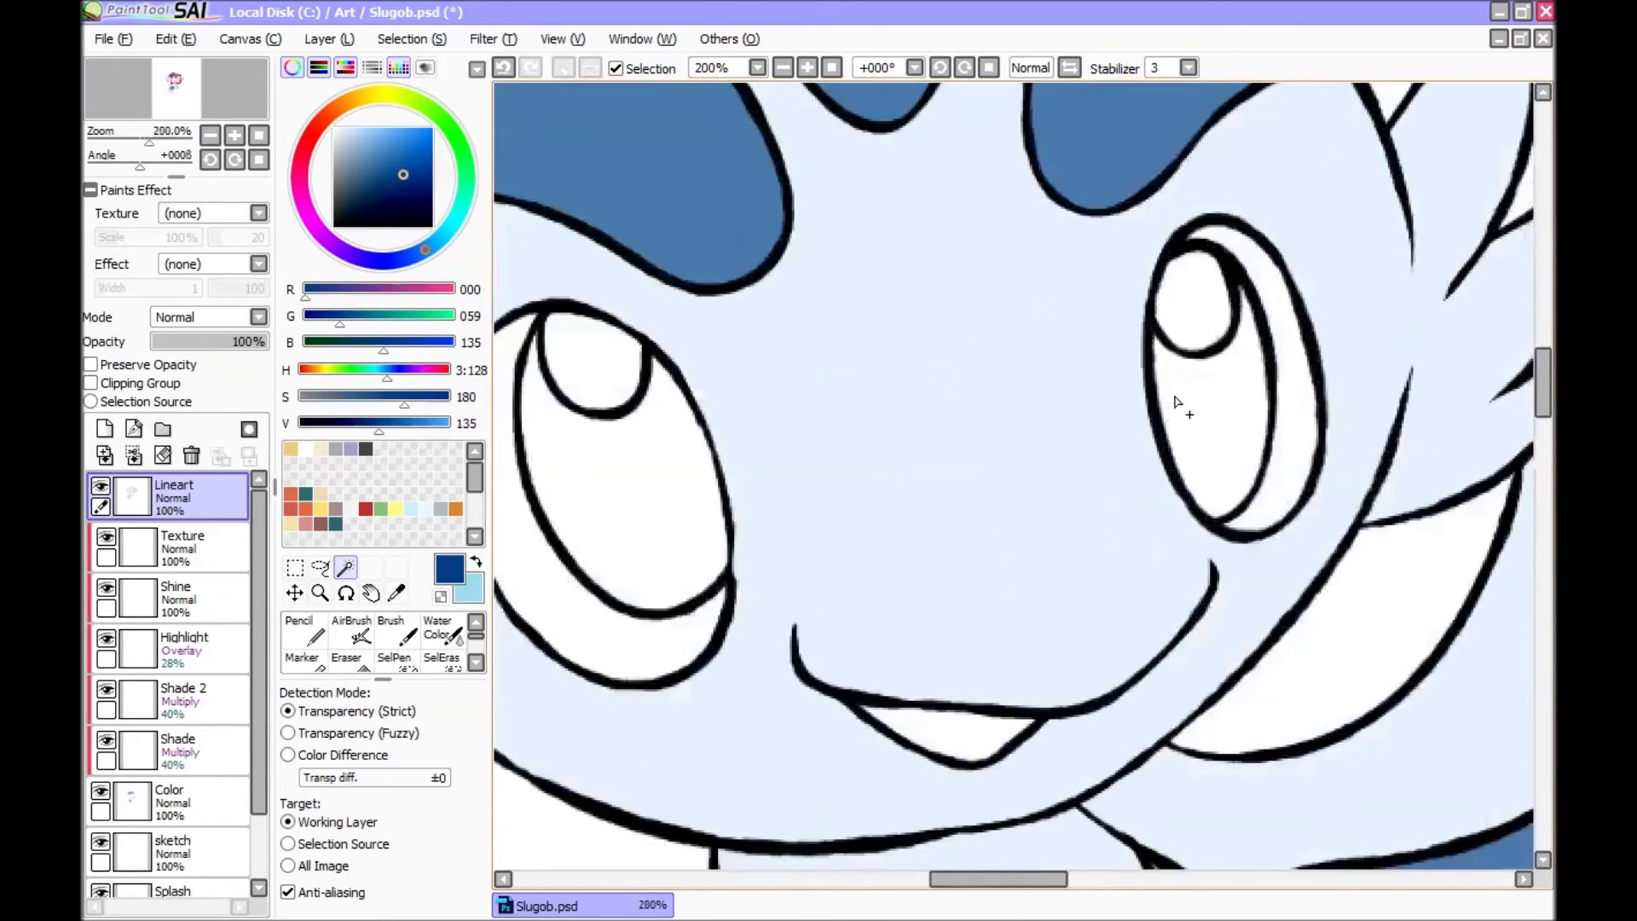
{"action": "left_click", "coordinate": [1218, 399]}
{"action": "scroll", "coordinate": [1192, 337], "scroll_direction": "up", "scroll_amount": 2}
{"action": "scroll", "coordinate": [946, 522], "scroll_direction": "down", "scroll_amount": 5}
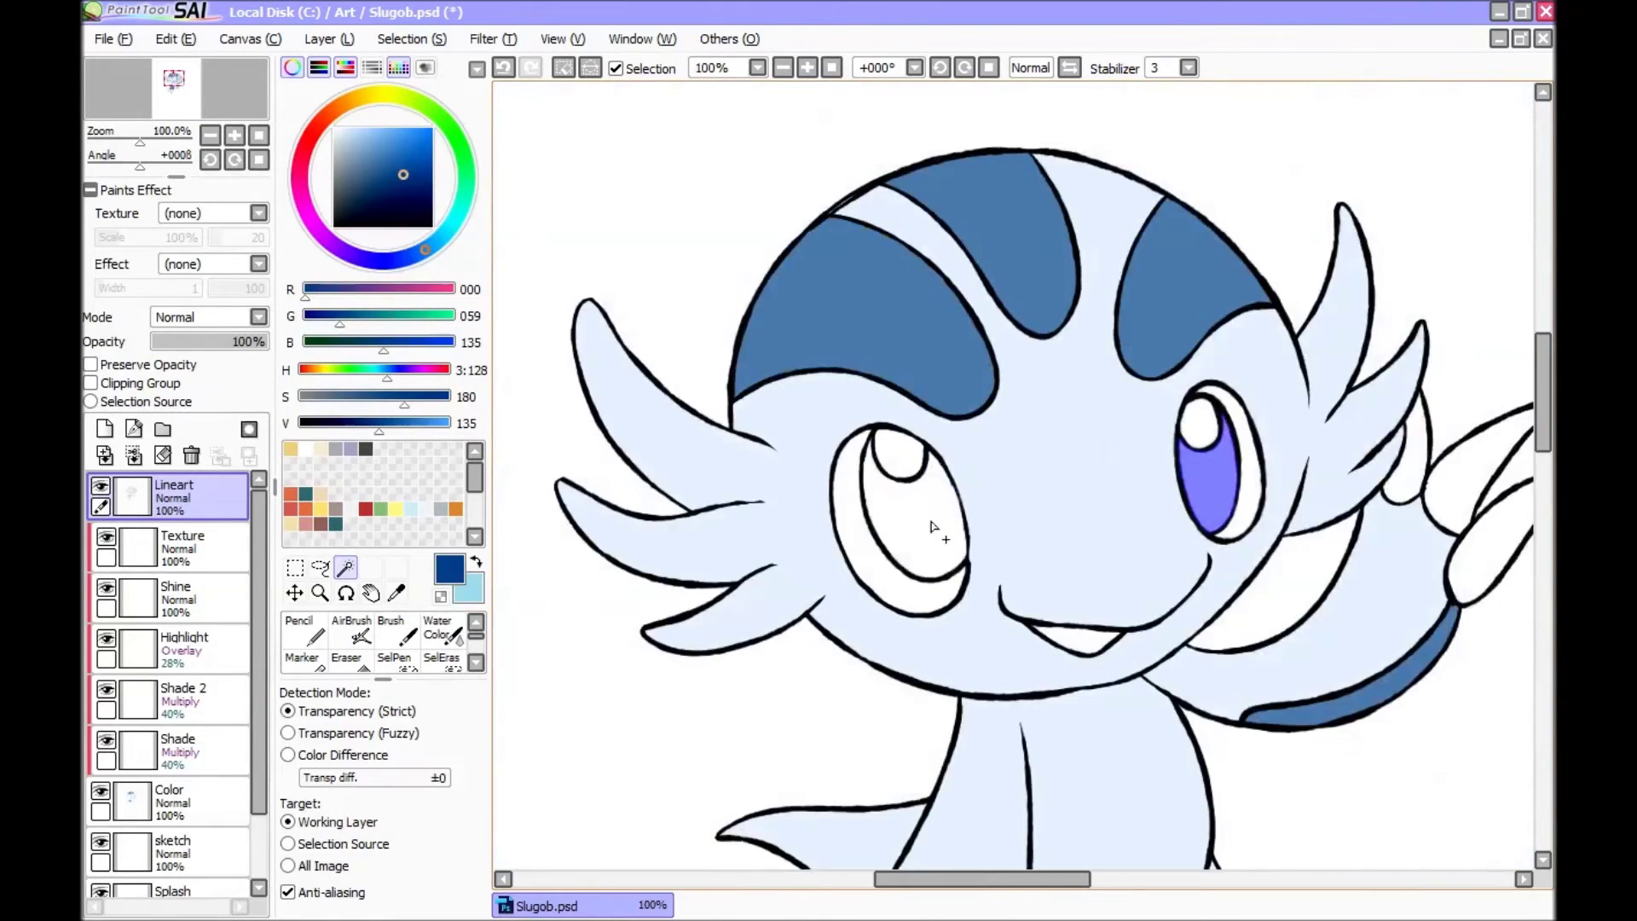
{"action": "scroll", "coordinate": [865, 445], "scroll_direction": "up", "scroll_amount": 5}
{"action": "scroll", "coordinate": [864, 445], "scroll_direction": "down", "scroll_amount": 4}
{"action": "scroll", "coordinate": [566, 585], "scroll_direction": "down", "scroll_amount": 2}
Step: Return to the Color layer with the Pencil to fill the irises dark grey (66, 66, 66)
{"action": "left_click", "coordinate": [365, 449]}
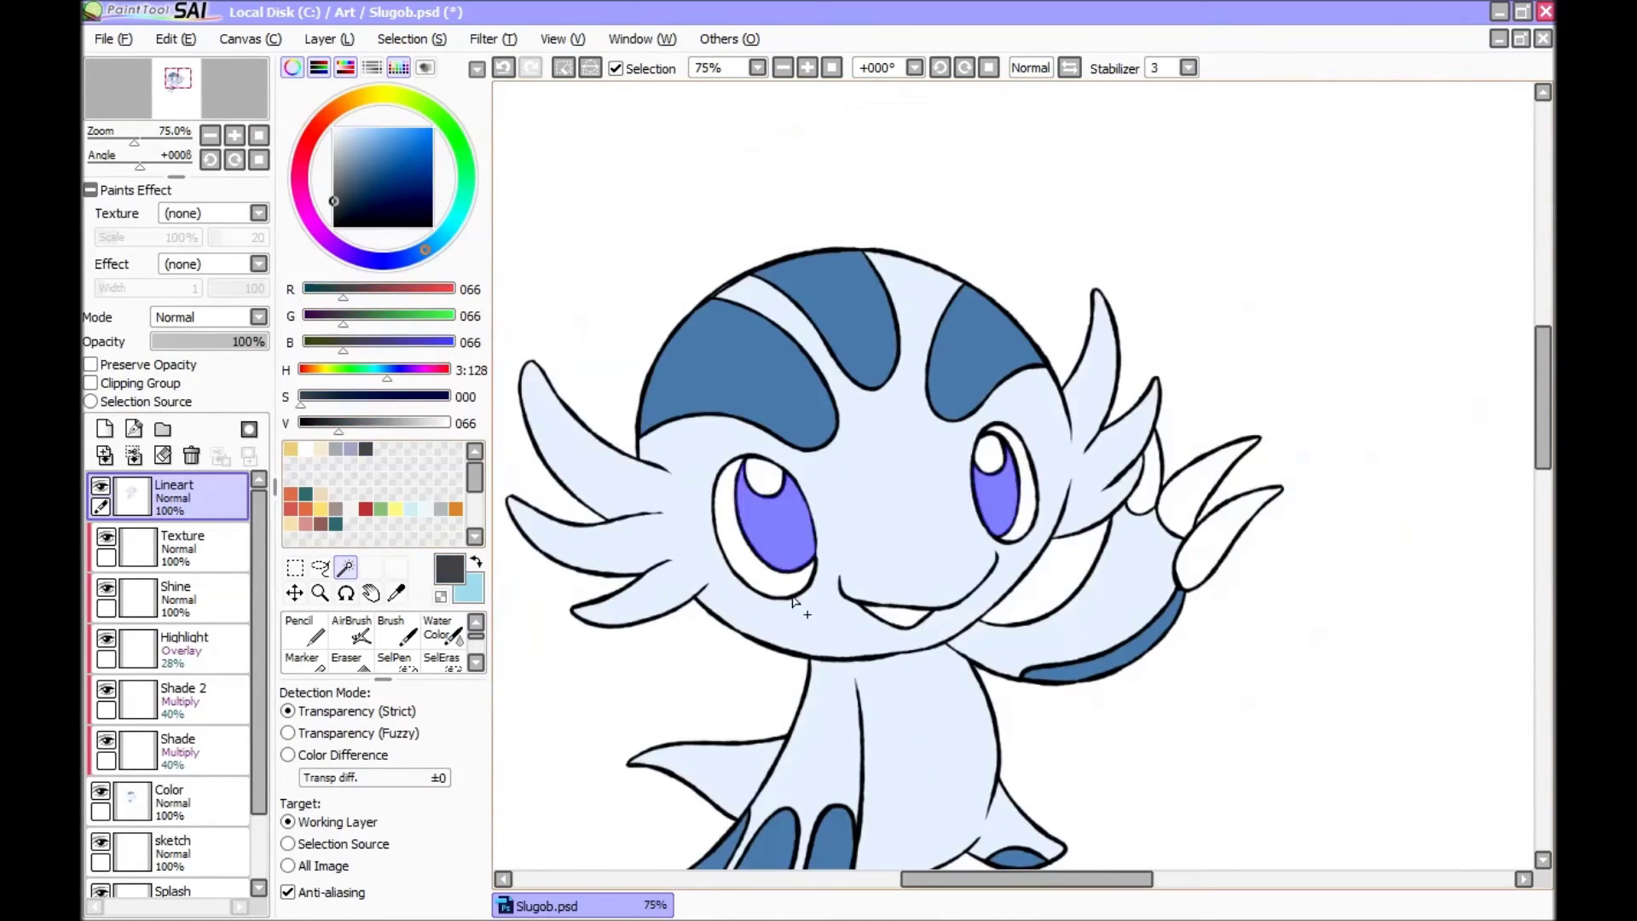
{"action": "left_click", "coordinate": [303, 635]}
{"action": "left_click", "coordinate": [171, 801]}
Step: Drop the eye selection and magic-wand the three hand tips and three foot tips on Lineart
{"action": "key", "text": "ctrl+d"}
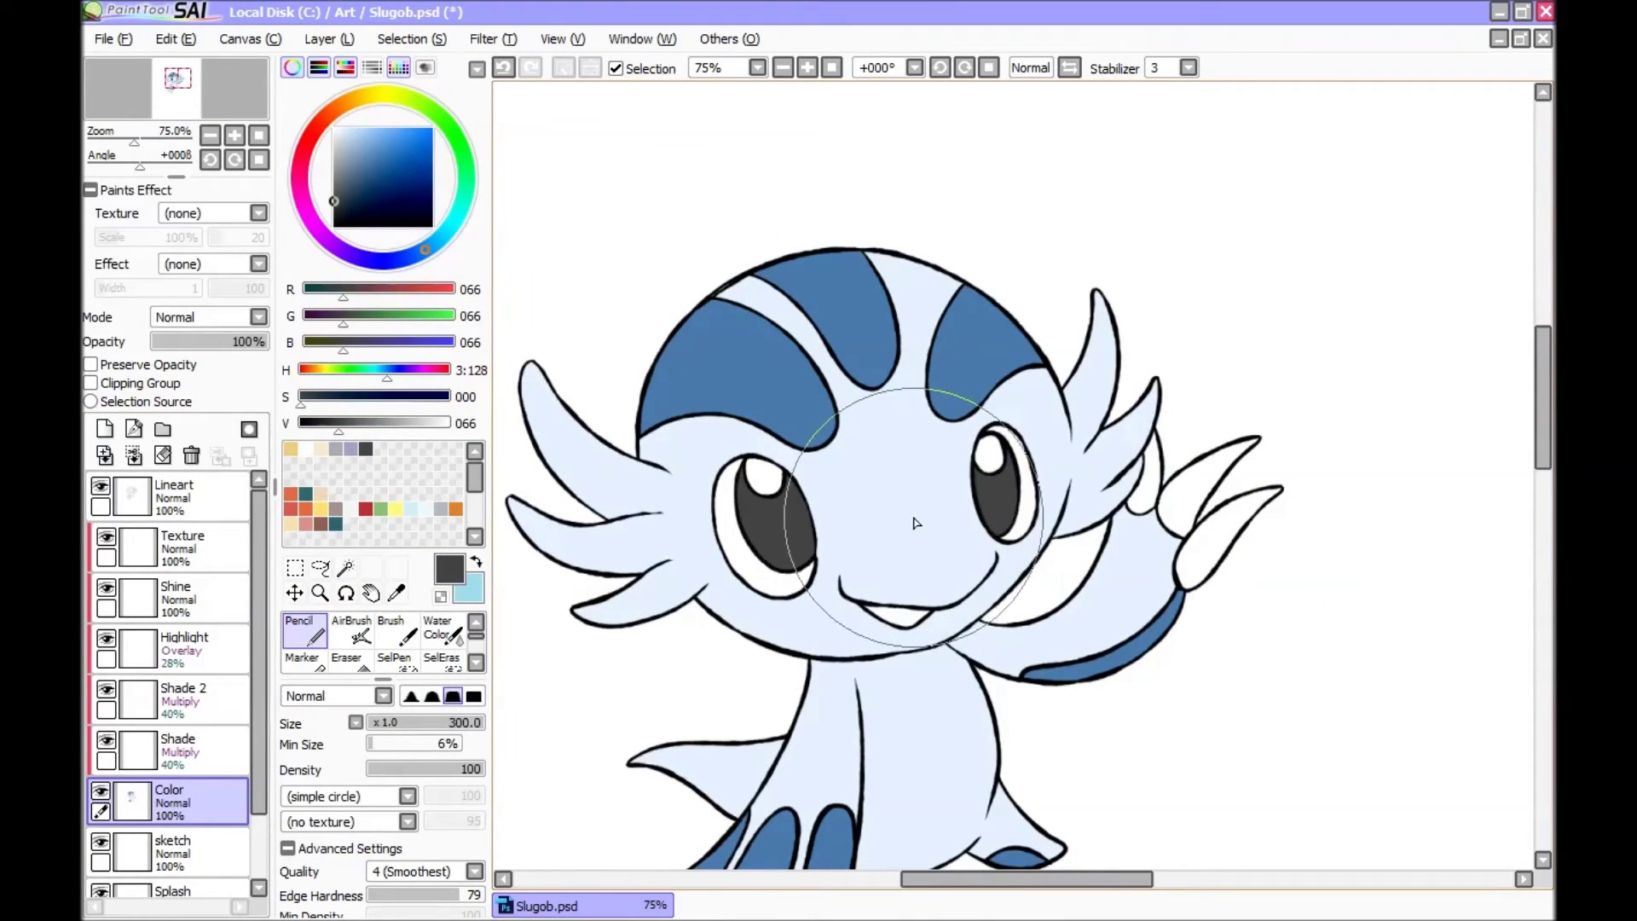
{"action": "left_click", "coordinate": [170, 495]}
{"action": "left_click", "coordinate": [346, 567]}
{"action": "left_click", "coordinate": [1211, 464]}
{"action": "left_click", "coordinate": [1232, 529]}
{"action": "left_click", "coordinate": [1142, 478]}
{"action": "left_click", "coordinate": [622, 707]}
{"action": "left_click", "coordinate": [682, 750]}
{"action": "left_click", "coordinate": [771, 767]}
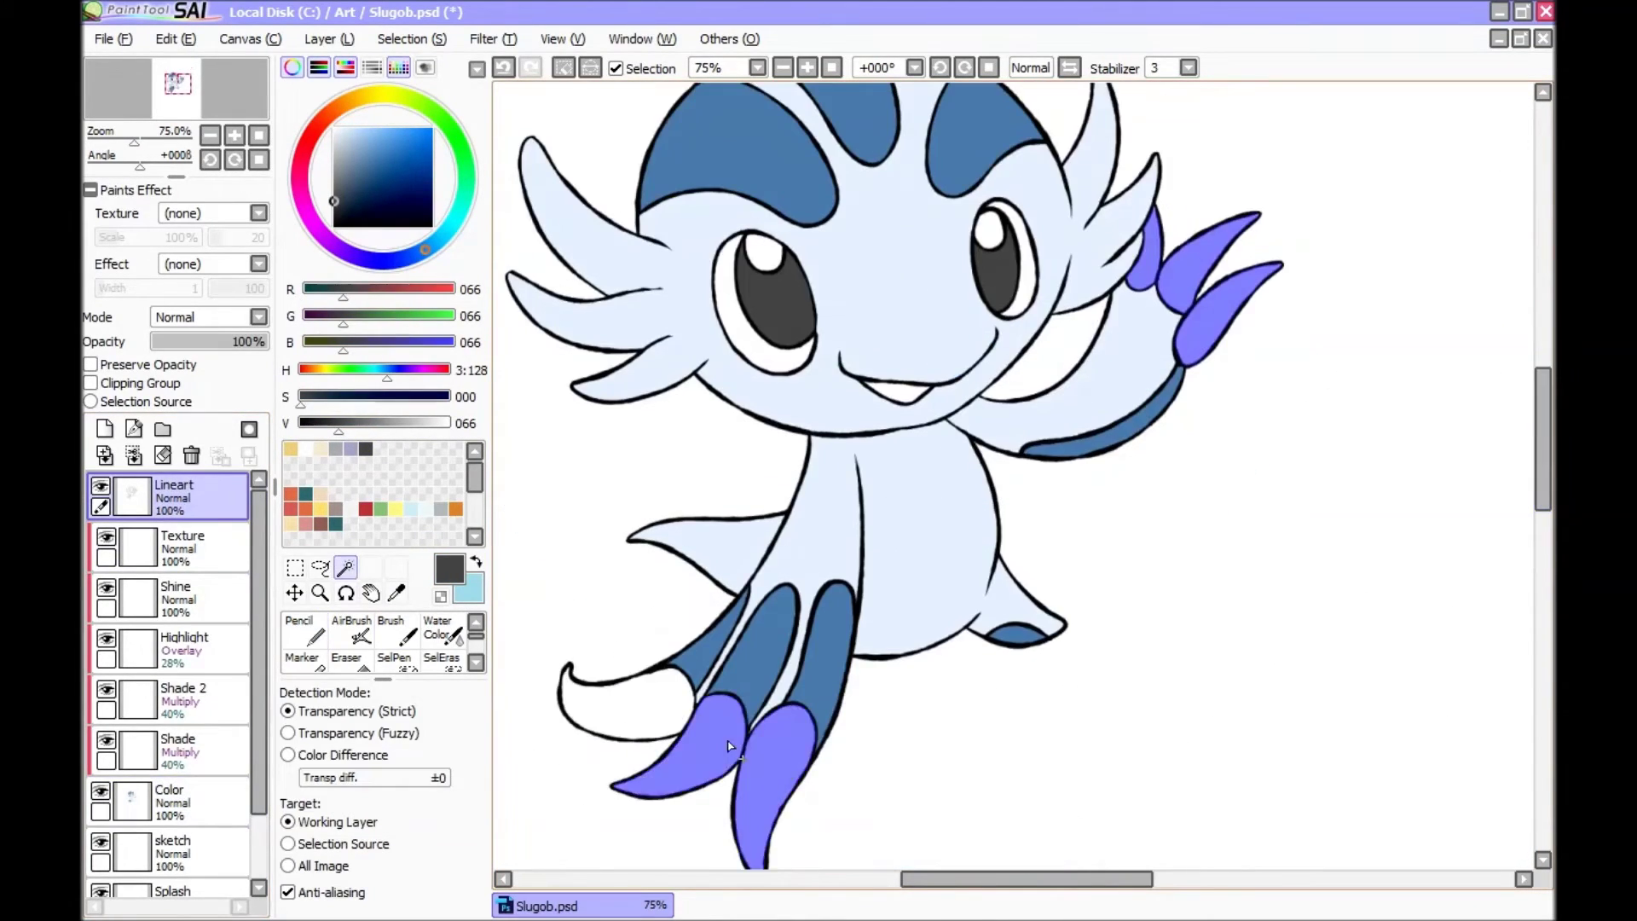
{"action": "scroll", "coordinate": [1224, 610], "scroll_direction": "down", "scroll_amount": 1}
{"action": "scroll", "coordinate": [1192, 608], "scroll_direction": "up", "scroll_amount": 1}
{"action": "scroll", "coordinate": [1094, 465], "scroll_direction": "up", "scroll_amount": 1}
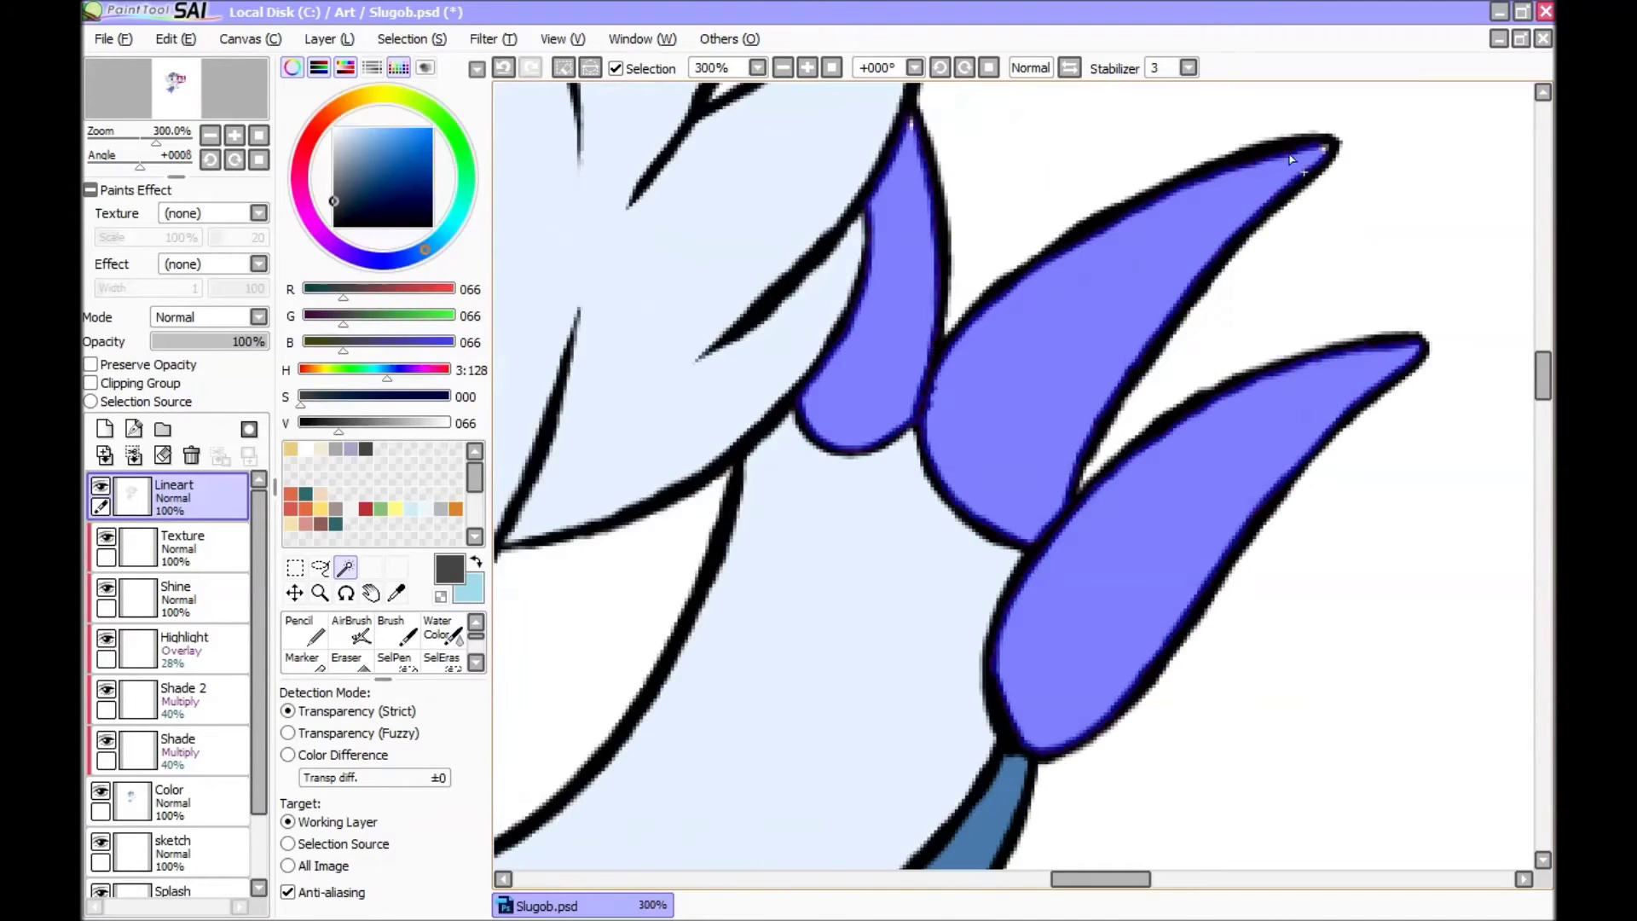
Step: Touch up the tip selection, then pencil the tips dark blue on the Color layer
{"action": "left_click", "coordinate": [394, 657]}
{"action": "scroll", "coordinate": [996, 706], "scroll_direction": "down", "scroll_amount": 1}
{"action": "scroll", "coordinate": [644, 712], "scroll_direction": "up", "scroll_amount": 1}
{"action": "scroll", "coordinate": [644, 712], "scroll_direction": "left", "scroll_amount": 3}
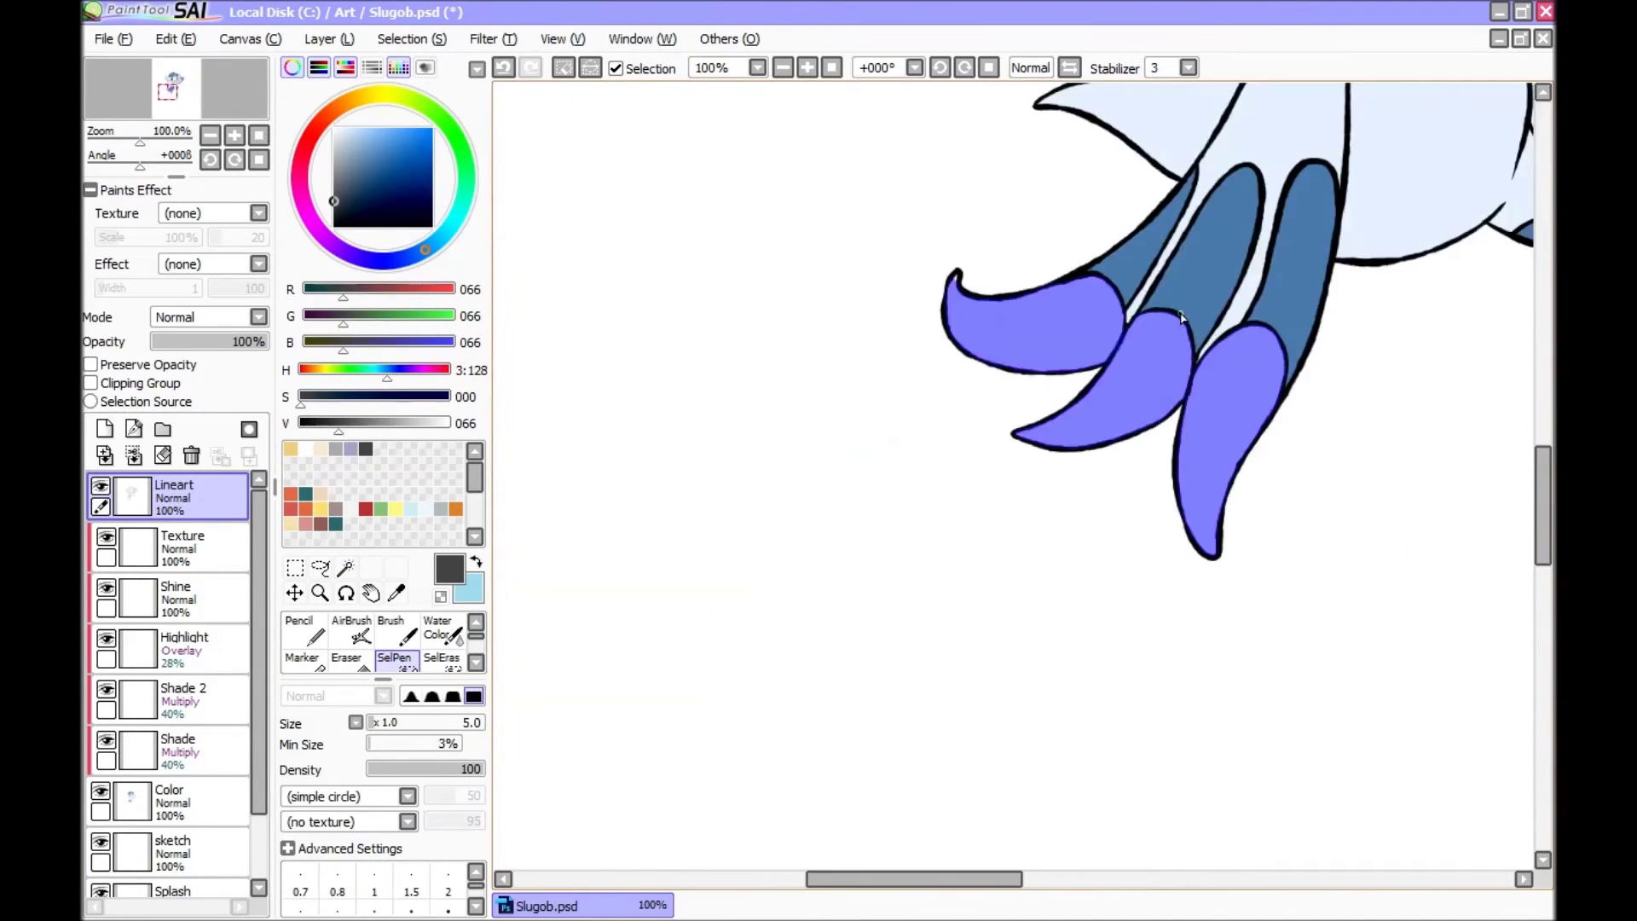
{"action": "scroll", "coordinate": [1121, 391], "scroll_direction": "up", "scroll_amount": 2}
{"action": "scroll", "coordinate": [1121, 391], "scroll_direction": "down", "scroll_amount": 3}
{"action": "left_click", "coordinate": [205, 803]}
{"action": "left_click", "coordinate": [305, 632]}
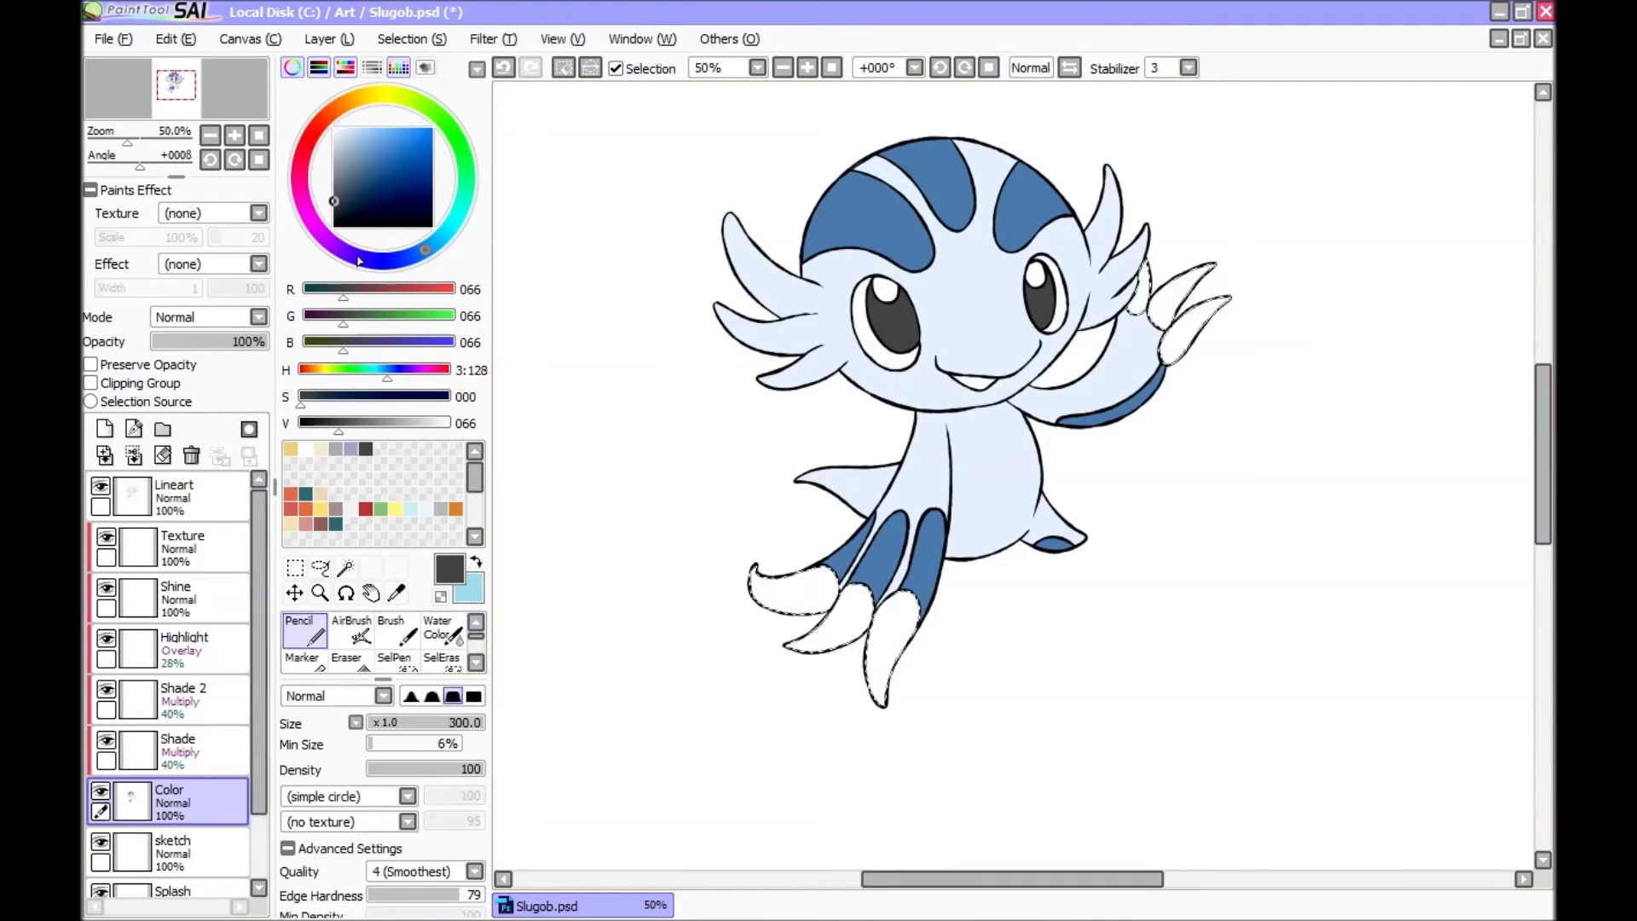
{"action": "left_click", "coordinate": [376, 260]}
{"action": "left_click", "coordinate": [379, 169]}
{"action": "left_click_drag", "start_coordinate": [785, 475], "coordinate": [1132, 322]}
{"action": "scroll", "coordinate": [1132, 322], "scroll_direction": "up", "scroll_amount": 1}
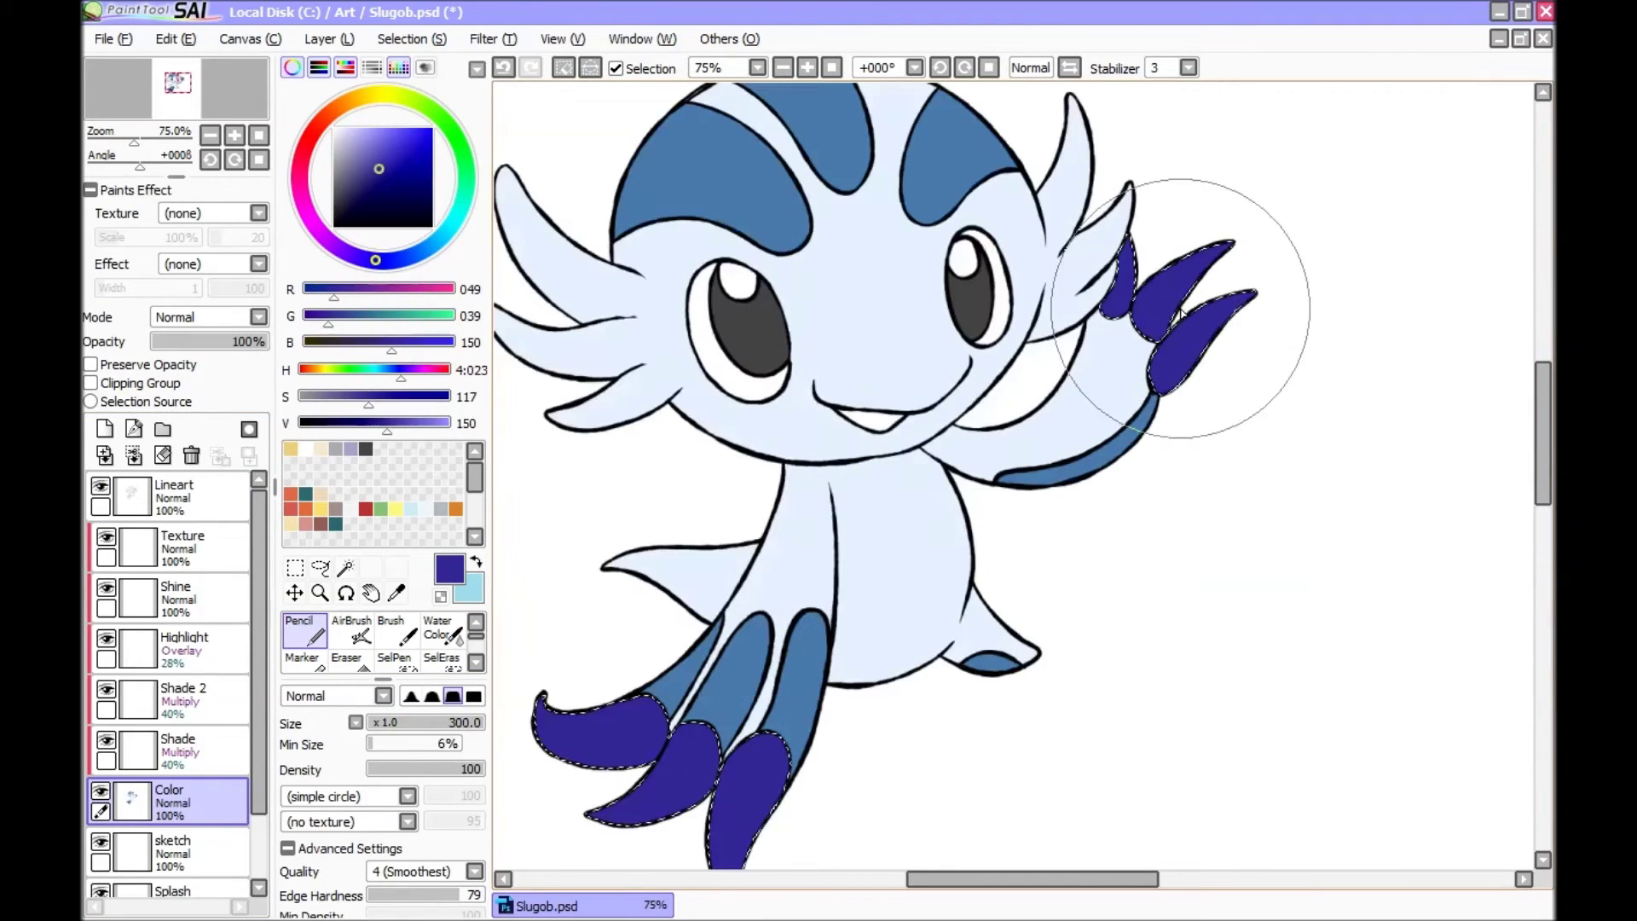
Step: Undo the dark blue and repaint the hand and foot tips in a deep blue
{"action": "key", "text": "ctrl+z"}
{"action": "key", "text": "ctrl+z"}
{"action": "left_click", "coordinate": [1224, 222], "text": "alt"}
{"action": "left_click", "coordinate": [1125, 355], "text": "alt"}
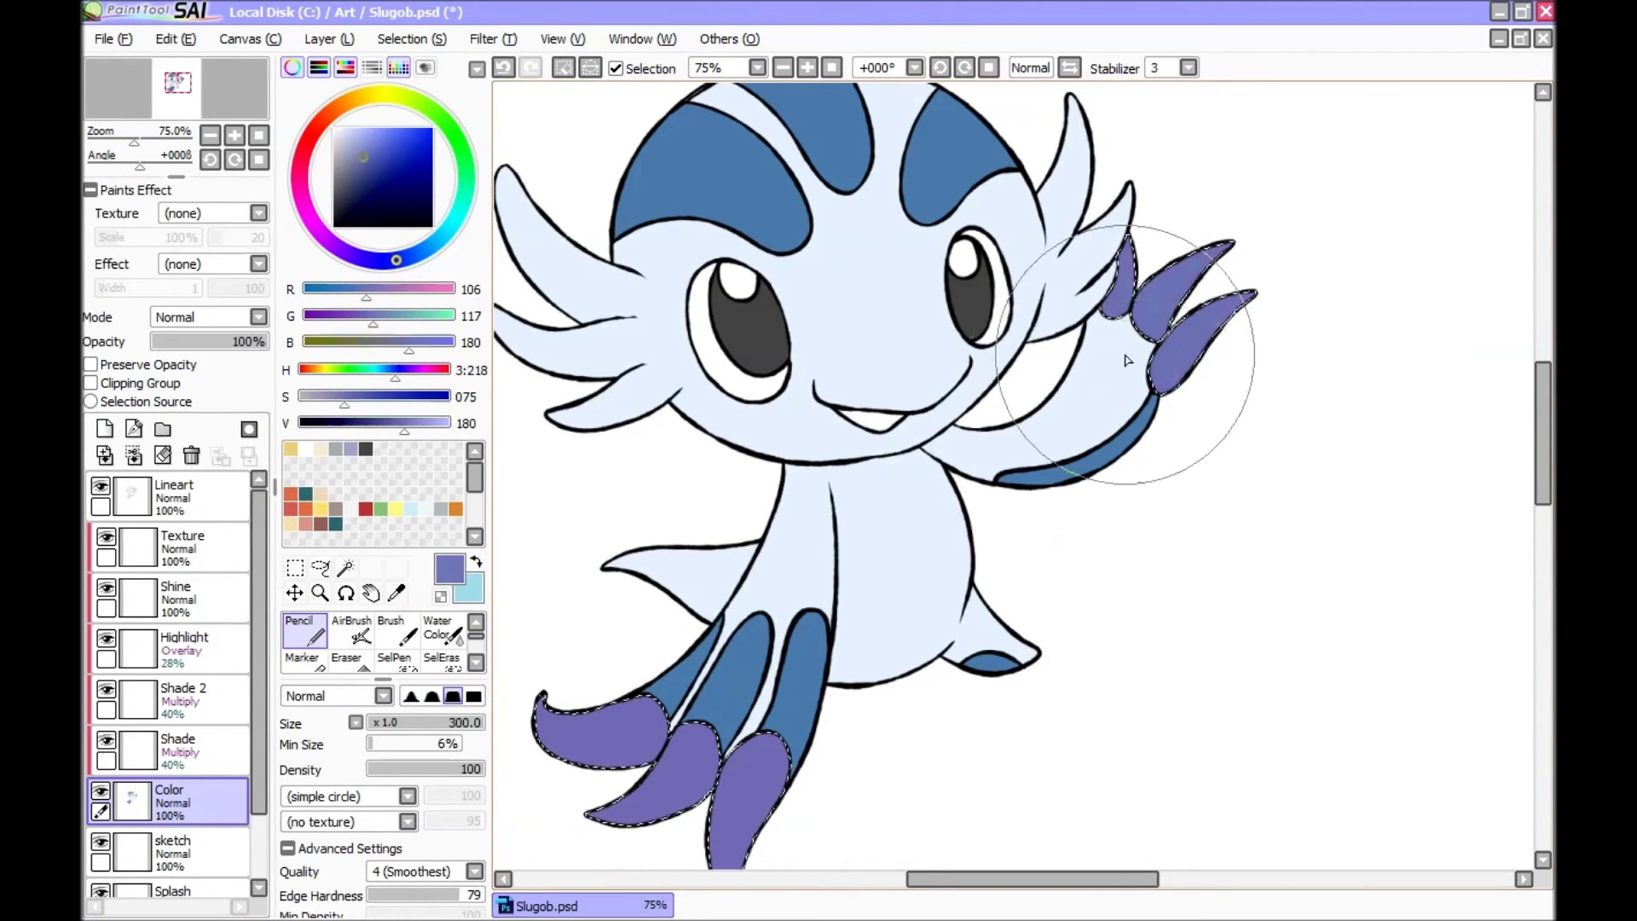
{"action": "scroll", "coordinate": [1032, 648], "scroll_direction": "down", "scroll_amount": 1}
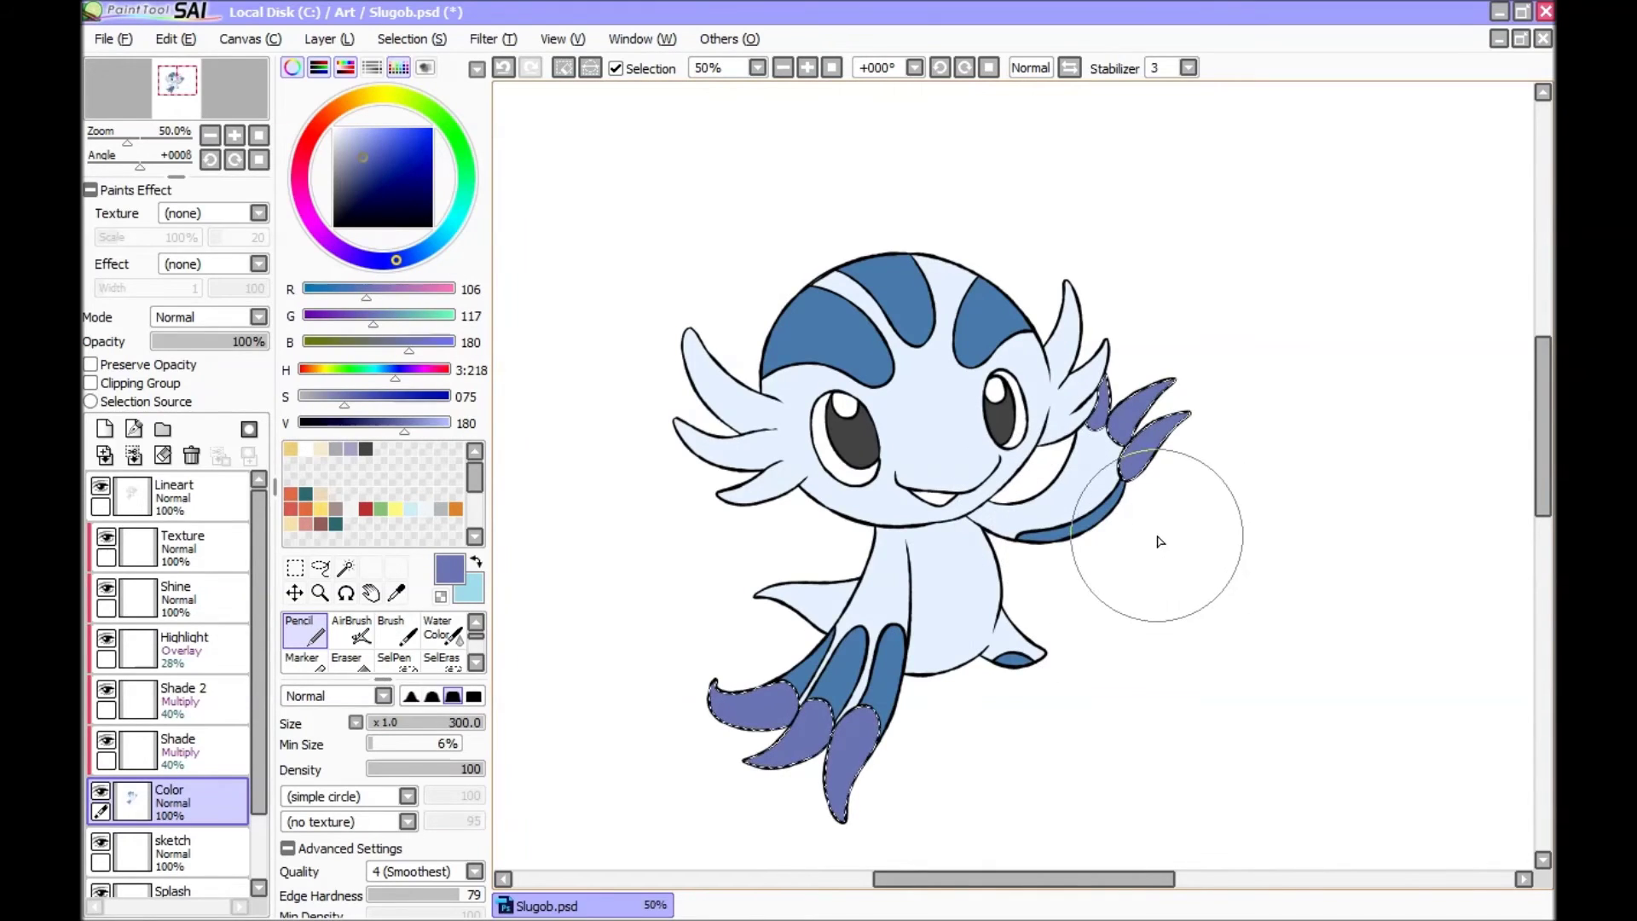
{"action": "scroll", "coordinate": [1154, 540], "scroll_direction": "up", "scroll_amount": 1}
{"action": "left_click", "coordinate": [403, 169]}
{"action": "left_click_drag", "start_coordinate": [1142, 375], "coordinate": [1087, 318]}
{"action": "left_click_drag", "start_coordinate": [648, 793], "coordinate": [748, 821]}
{"action": "scroll", "coordinate": [748, 822], "scroll_direction": "down", "scroll_amount": 1}
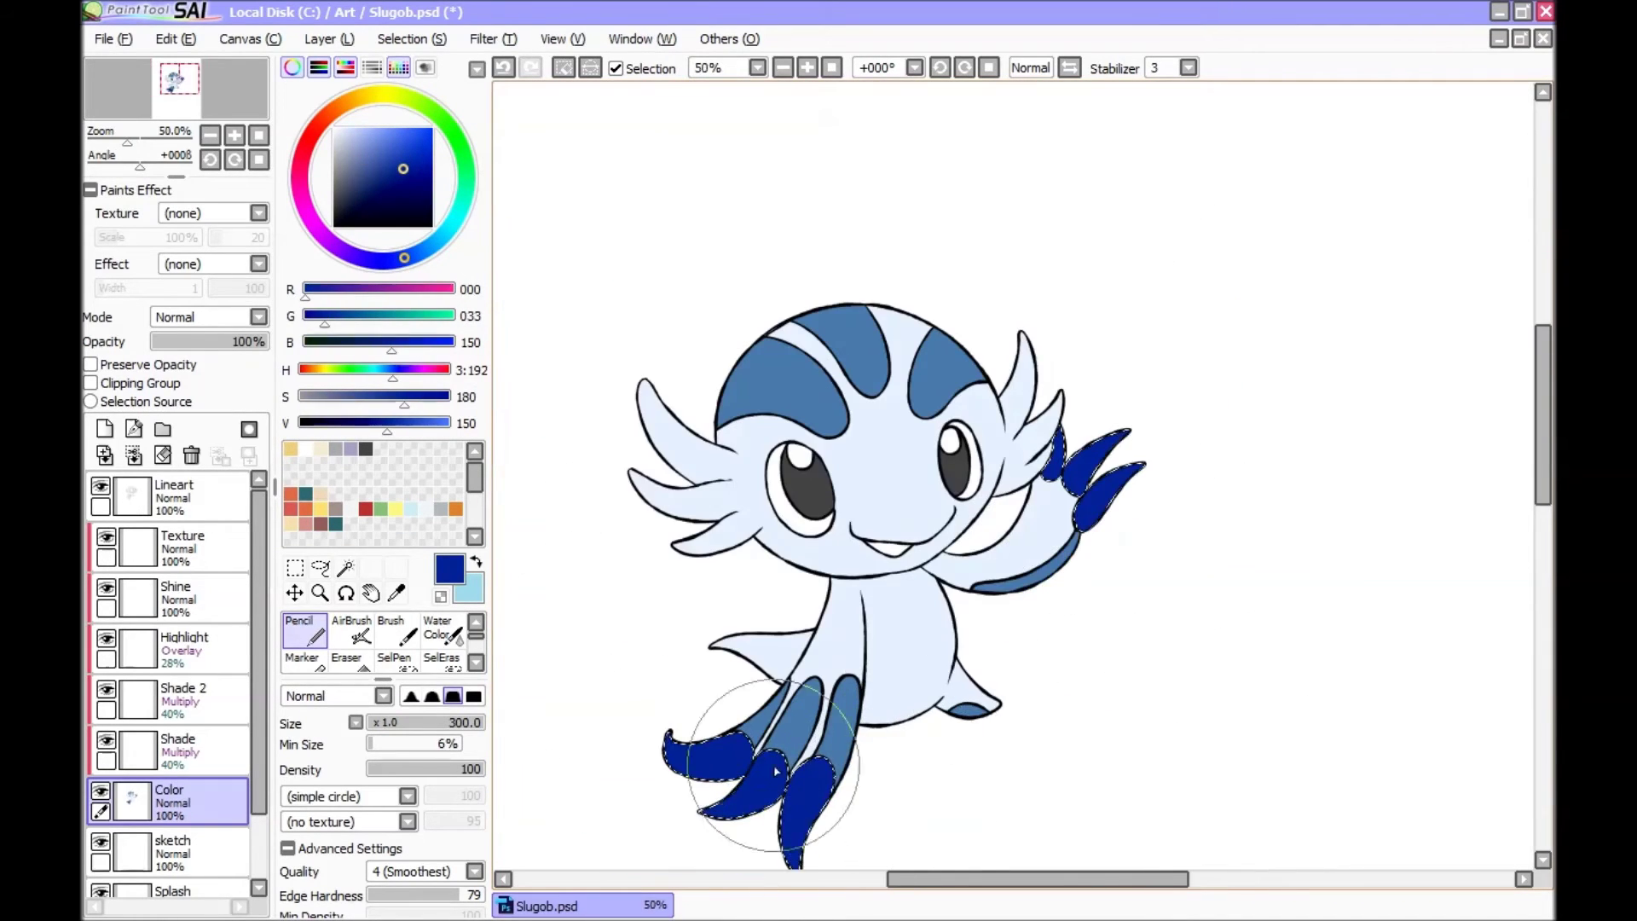
{"action": "scroll", "coordinate": [913, 733], "scroll_direction": "up", "scroll_amount": 1}
Step: Repaint the hand and foot tips in a softer sampled blue and clear the selection
{"action": "left_click", "coordinate": [1165, 336], "text": "alt"}
{"action": "scroll", "coordinate": [896, 766], "scroll_direction": "down", "scroll_amount": 1}
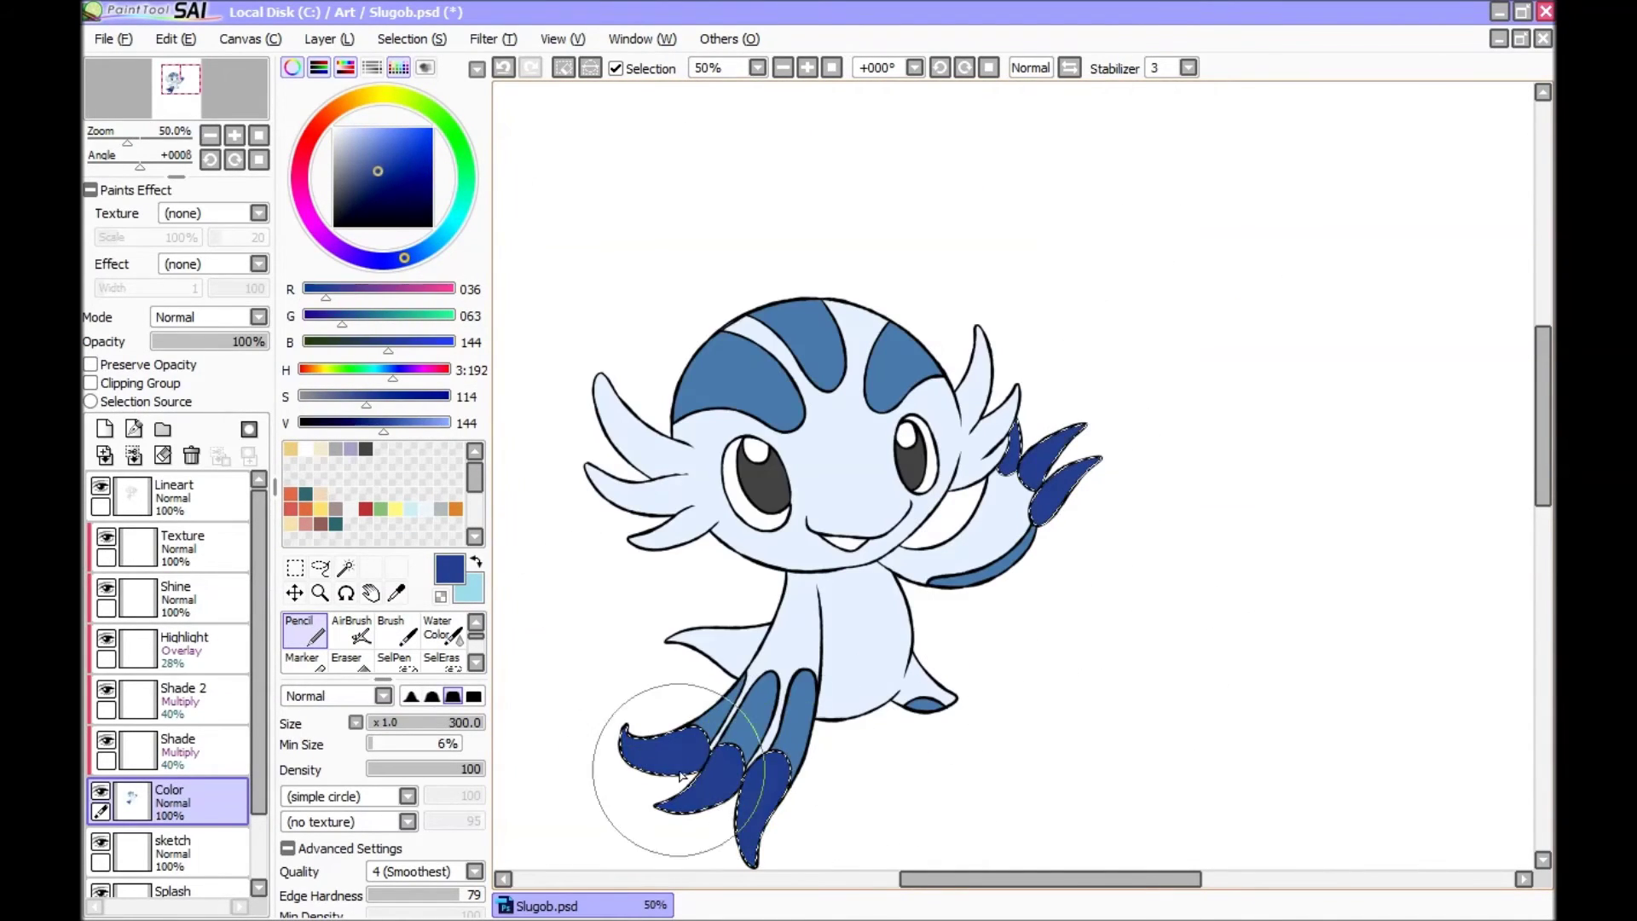
{"action": "scroll", "coordinate": [658, 750], "scroll_direction": "up", "scroll_amount": 4}
{"action": "scroll", "coordinate": [1066, 515], "scroll_direction": "down", "scroll_amount": 4}
{"action": "left_click_drag", "start_coordinate": [367, 396], "coordinate": [356, 396]}
{"action": "left_click_drag", "start_coordinate": [648, 767], "coordinate": [692, 844]}
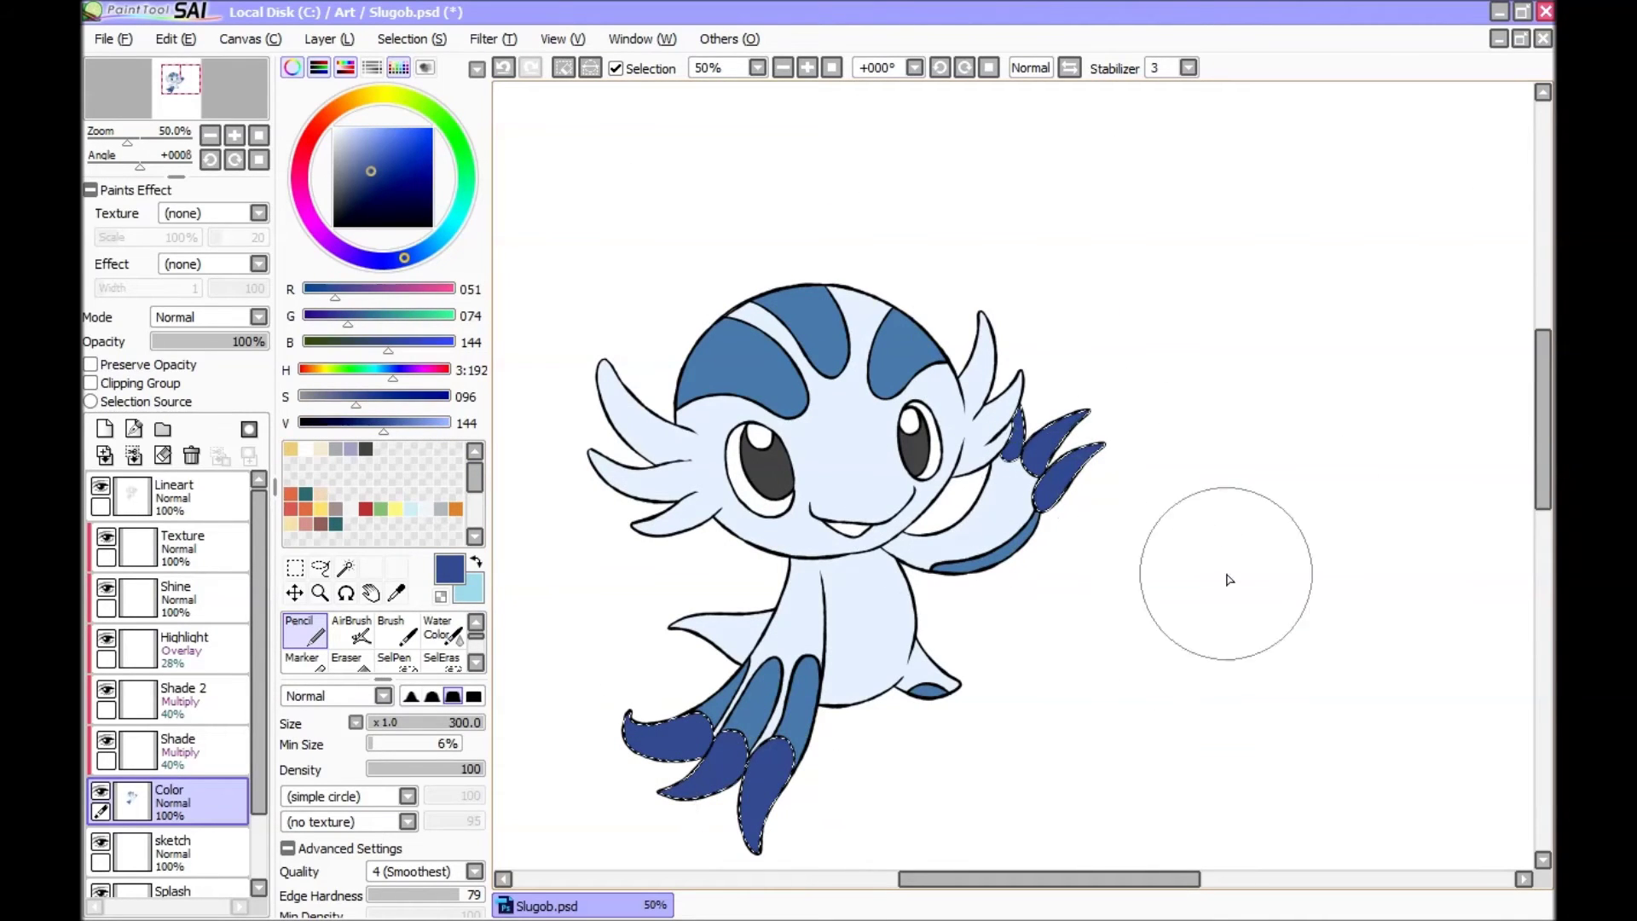
{"action": "key", "text": "ctrl+d"}
{"action": "scroll", "coordinate": [844, 546], "scroll_direction": "up", "scroll_amount": 2}
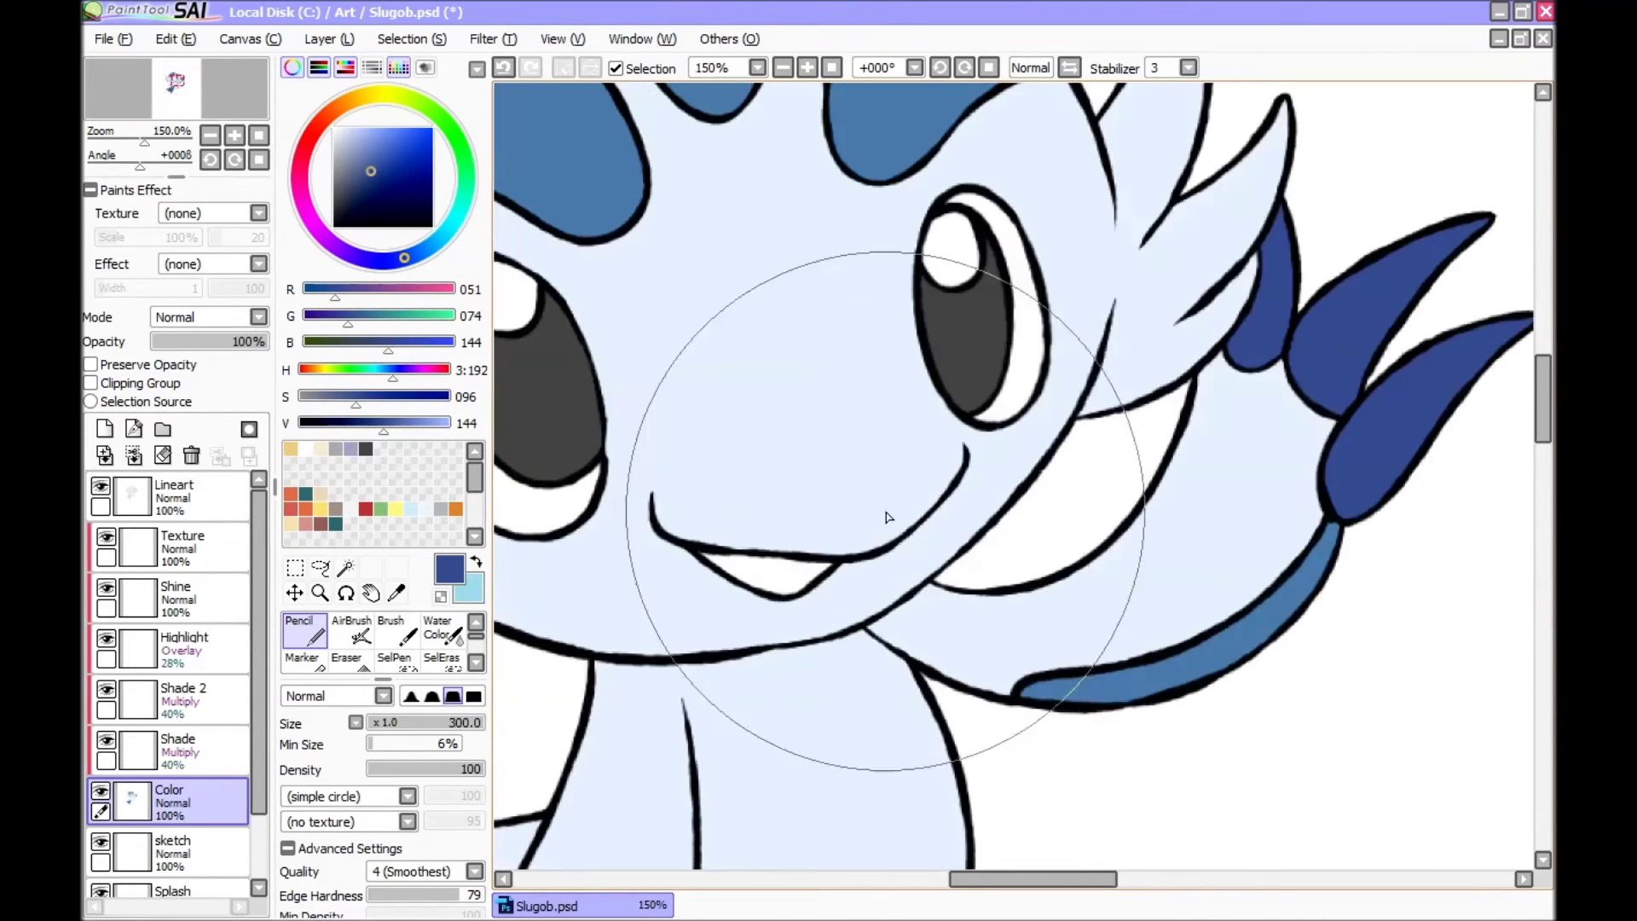
Step: Select the tongue on Lineart, fill it pink on the Color layer, and save
{"action": "left_click", "coordinate": [175, 494]}
{"action": "left_click", "coordinate": [345, 567]}
{"action": "scroll", "coordinate": [802, 571], "scroll_direction": "up", "scroll_amount": 1}
{"action": "left_click", "coordinate": [793, 571]}
{"action": "scroll", "coordinate": [802, 572], "scroll_direction": "down", "scroll_amount": 1}
{"action": "left_click", "coordinate": [175, 801]}
{"action": "left_click", "coordinate": [311, 520]}
{"action": "key", "text": "n"}
{"action": "left_click", "coordinate": [831, 588]}
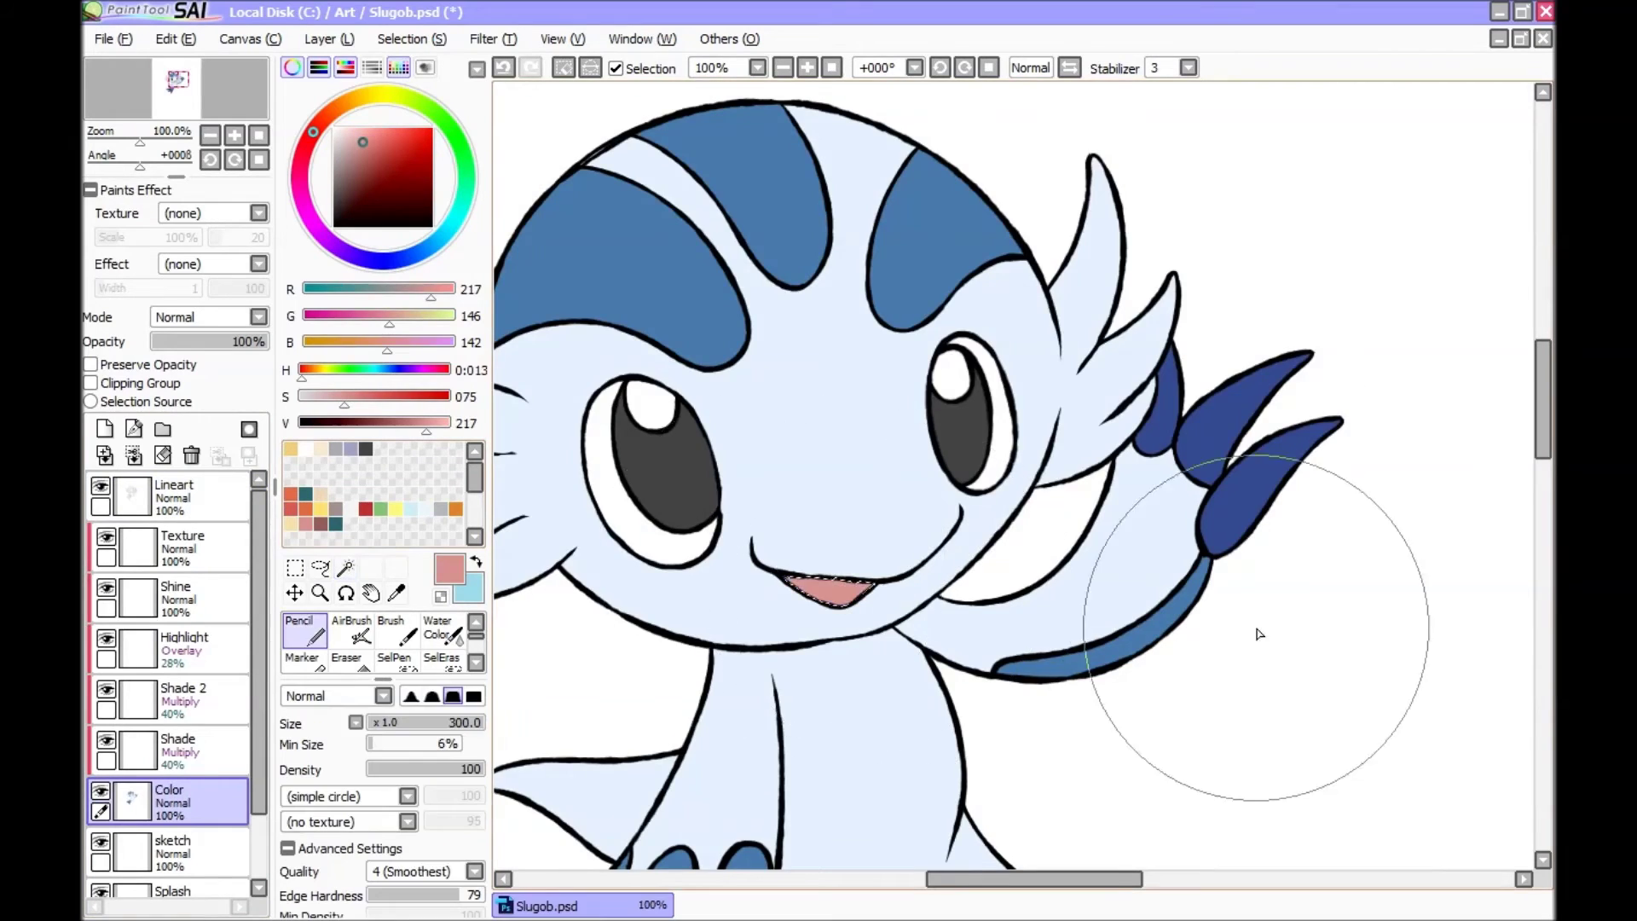
{"action": "scroll", "coordinate": [1194, 631], "scroll_direction": "down", "scroll_amount": 2}
{"action": "key", "text": "ctrl+d"}
{"action": "key", "text": "ctrl+s"}
{"action": "scroll", "coordinate": [861, 518], "scroll_direction": "up", "scroll_amount": 4}
{"action": "scroll", "coordinate": [861, 519], "scroll_direction": "down", "scroll_amount": 3}
Step: Magic-wand both eye whites on the Lineart layer
{"action": "left_click", "coordinate": [175, 494]}
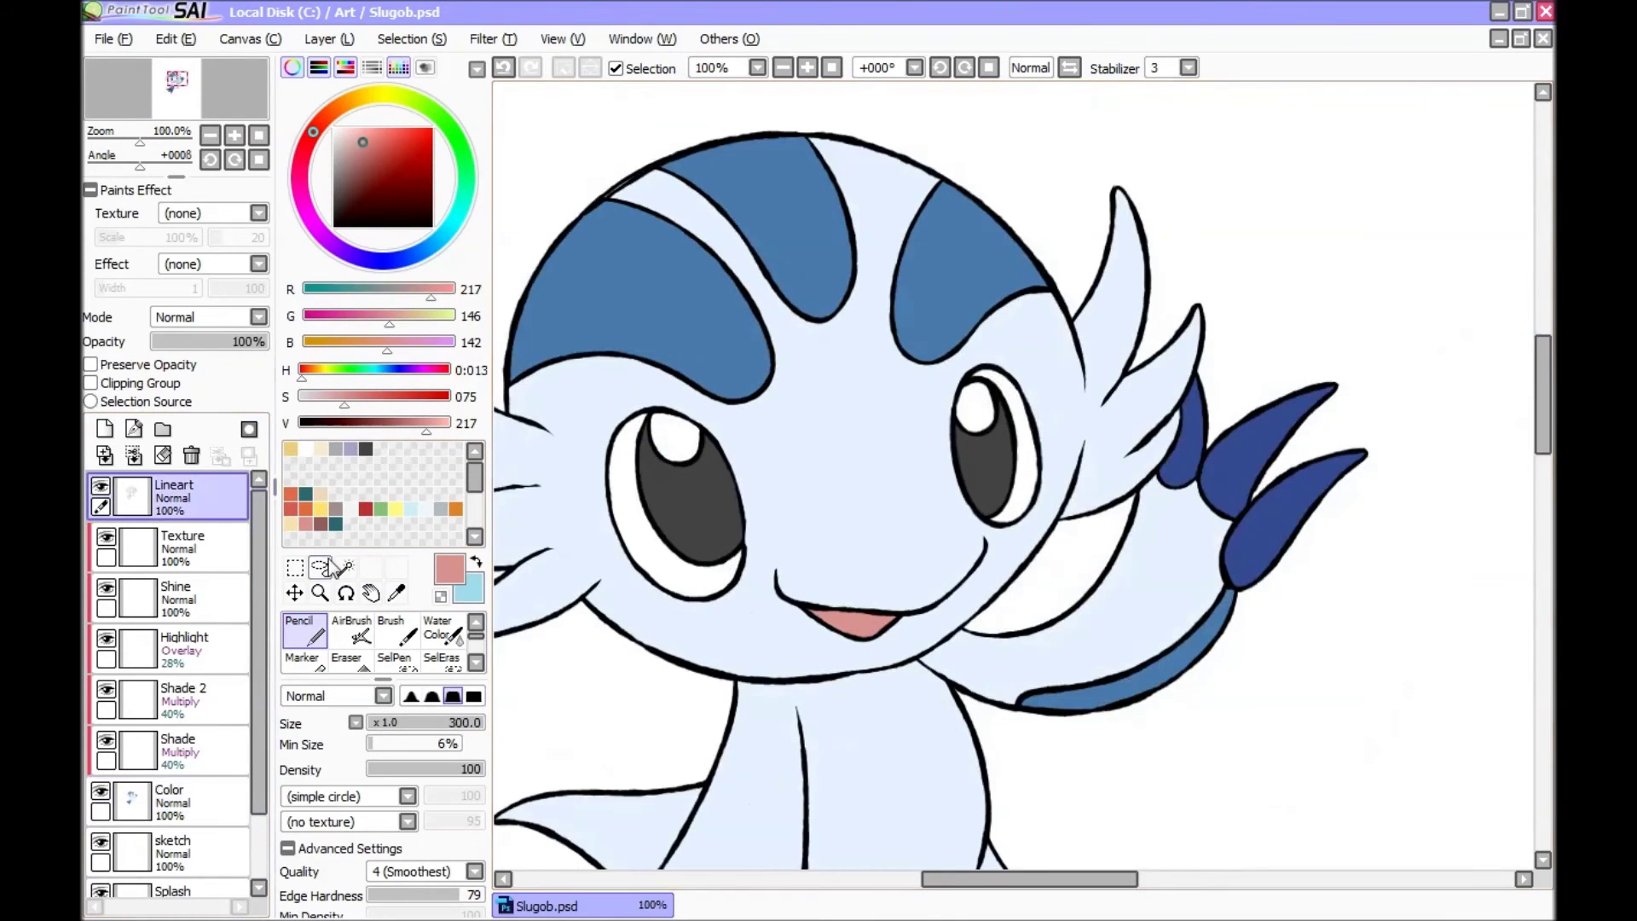
{"action": "left_click", "coordinate": [346, 567]}
{"action": "left_click", "coordinate": [554, 255]}
{"action": "key", "text": "ctrl+d"}
{"action": "left_click", "coordinate": [733, 435]}
{"action": "left_click", "coordinate": [1006, 426]}
{"action": "left_click_drag", "start_coordinate": [806, 455], "coordinate": [883, 821]}
{"action": "scroll", "coordinate": [883, 821], "scroll_direction": "down", "scroll_amount": 2}
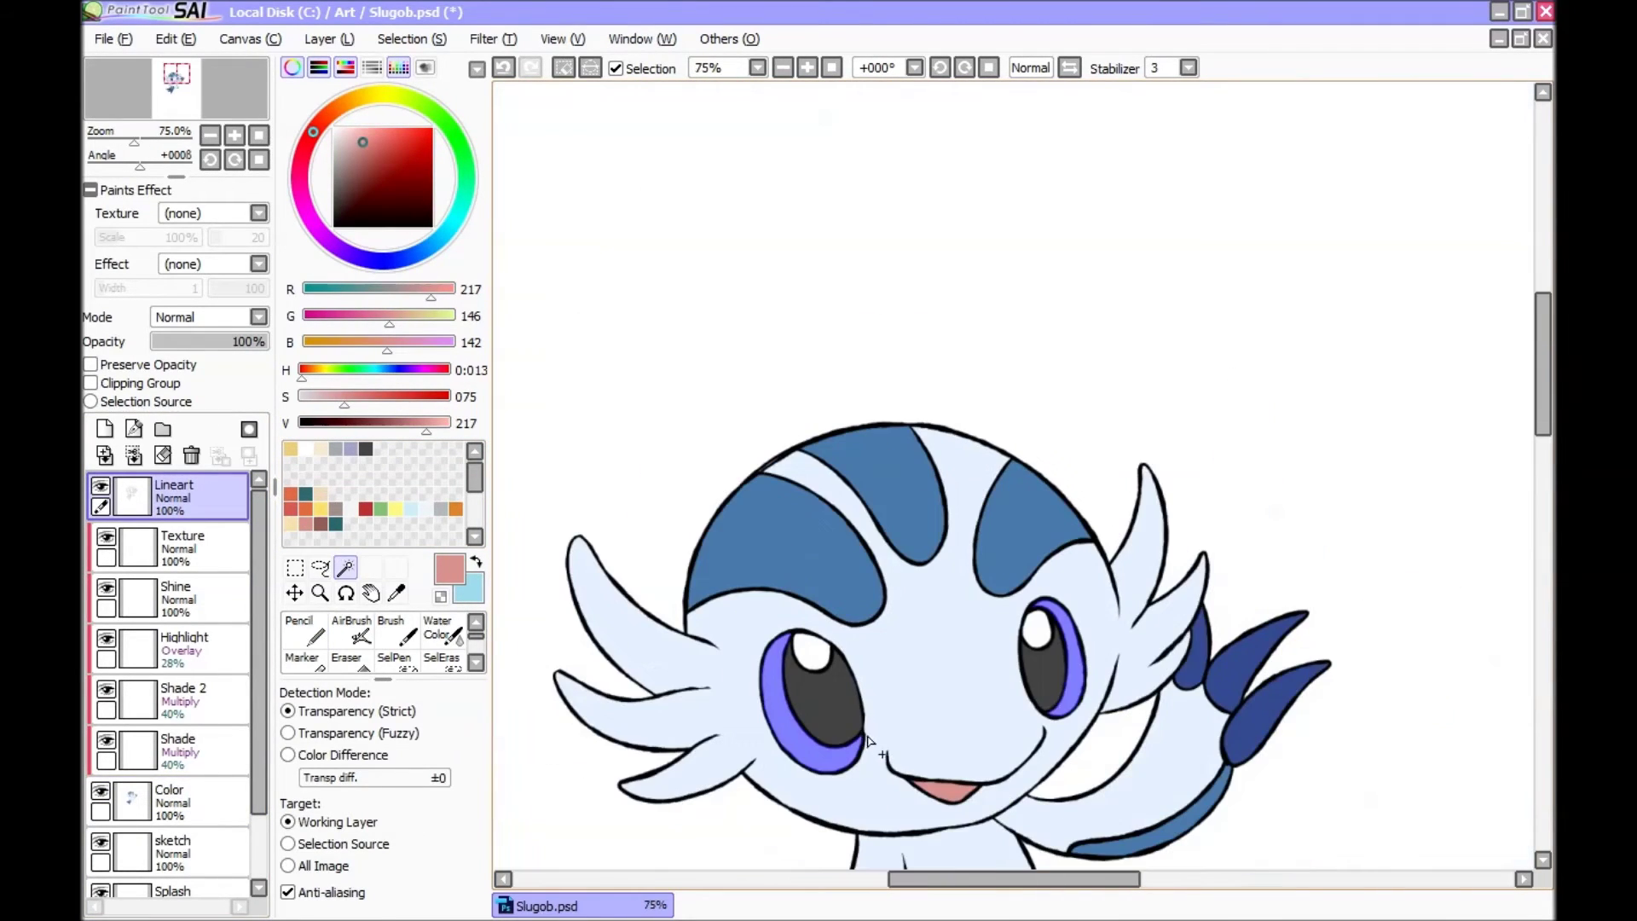
Step: Fill the eye whites light grey (243, 243, 243) on the Color layer, deselect, and save
{"action": "left_click", "coordinate": [175, 802]}
{"action": "key", "text": "n"}
{"action": "left_click", "coordinate": [305, 450]}
{"action": "left_click", "coordinate": [810, 703]}
{"action": "left_click", "coordinate": [1057, 644]}
{"action": "scroll", "coordinate": [1498, 429], "scroll_direction": "down", "scroll_amount": 3}
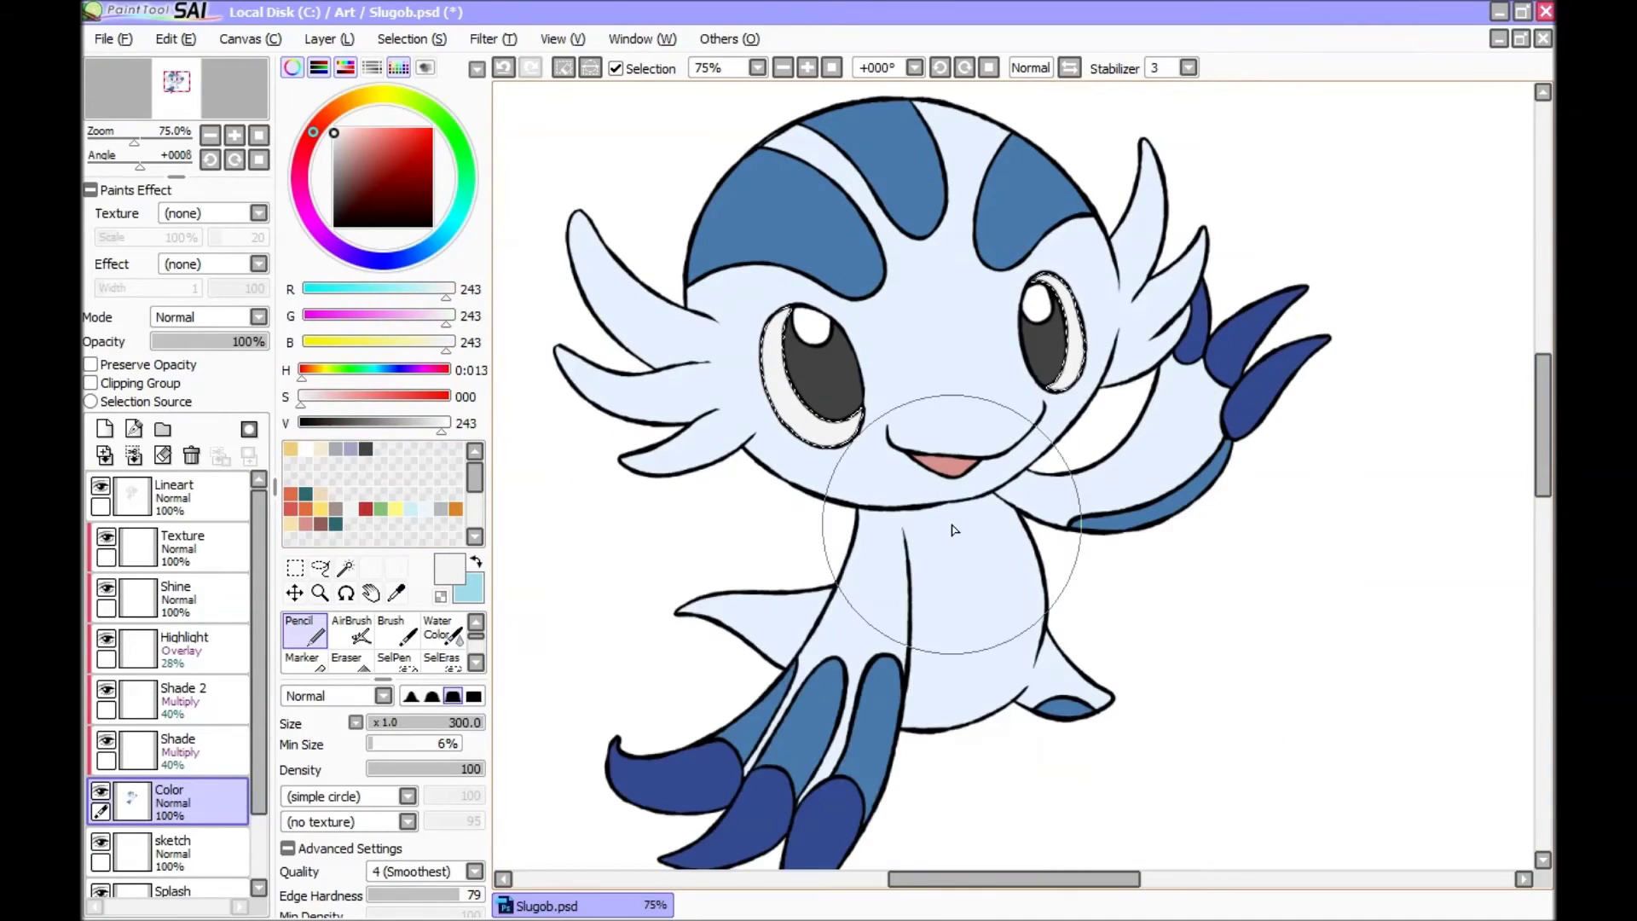
{"action": "key", "text": "ctrl+d"}
{"action": "key", "text": "ctrl+s"}
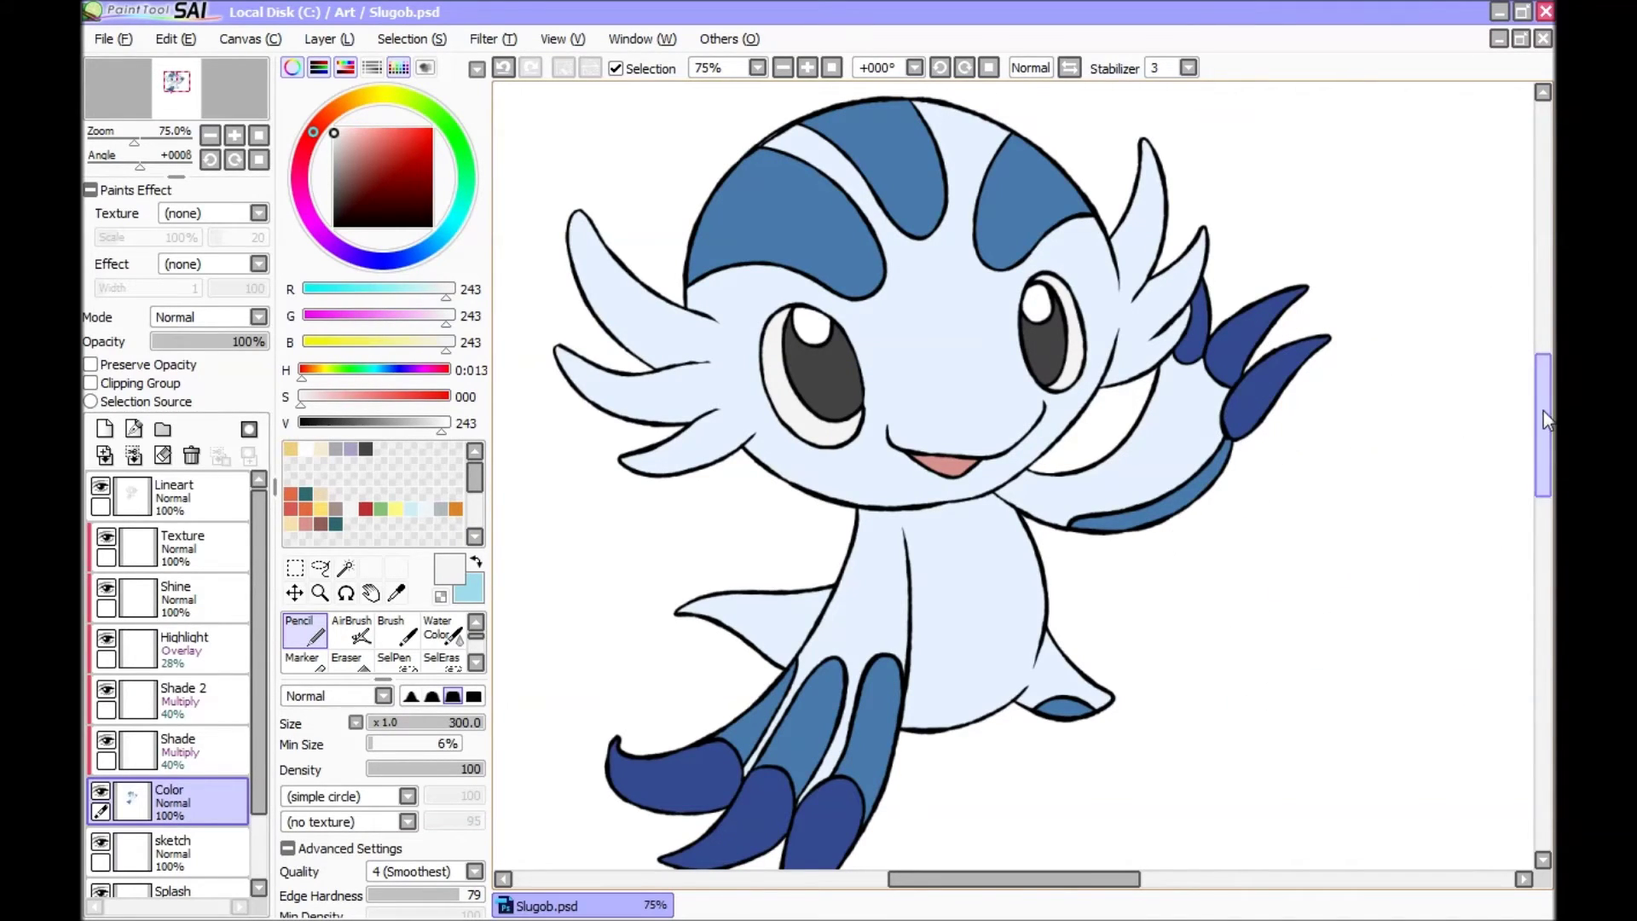
{"action": "left_click_drag", "start_coordinate": [1545, 413], "coordinate": [1550, 406]}
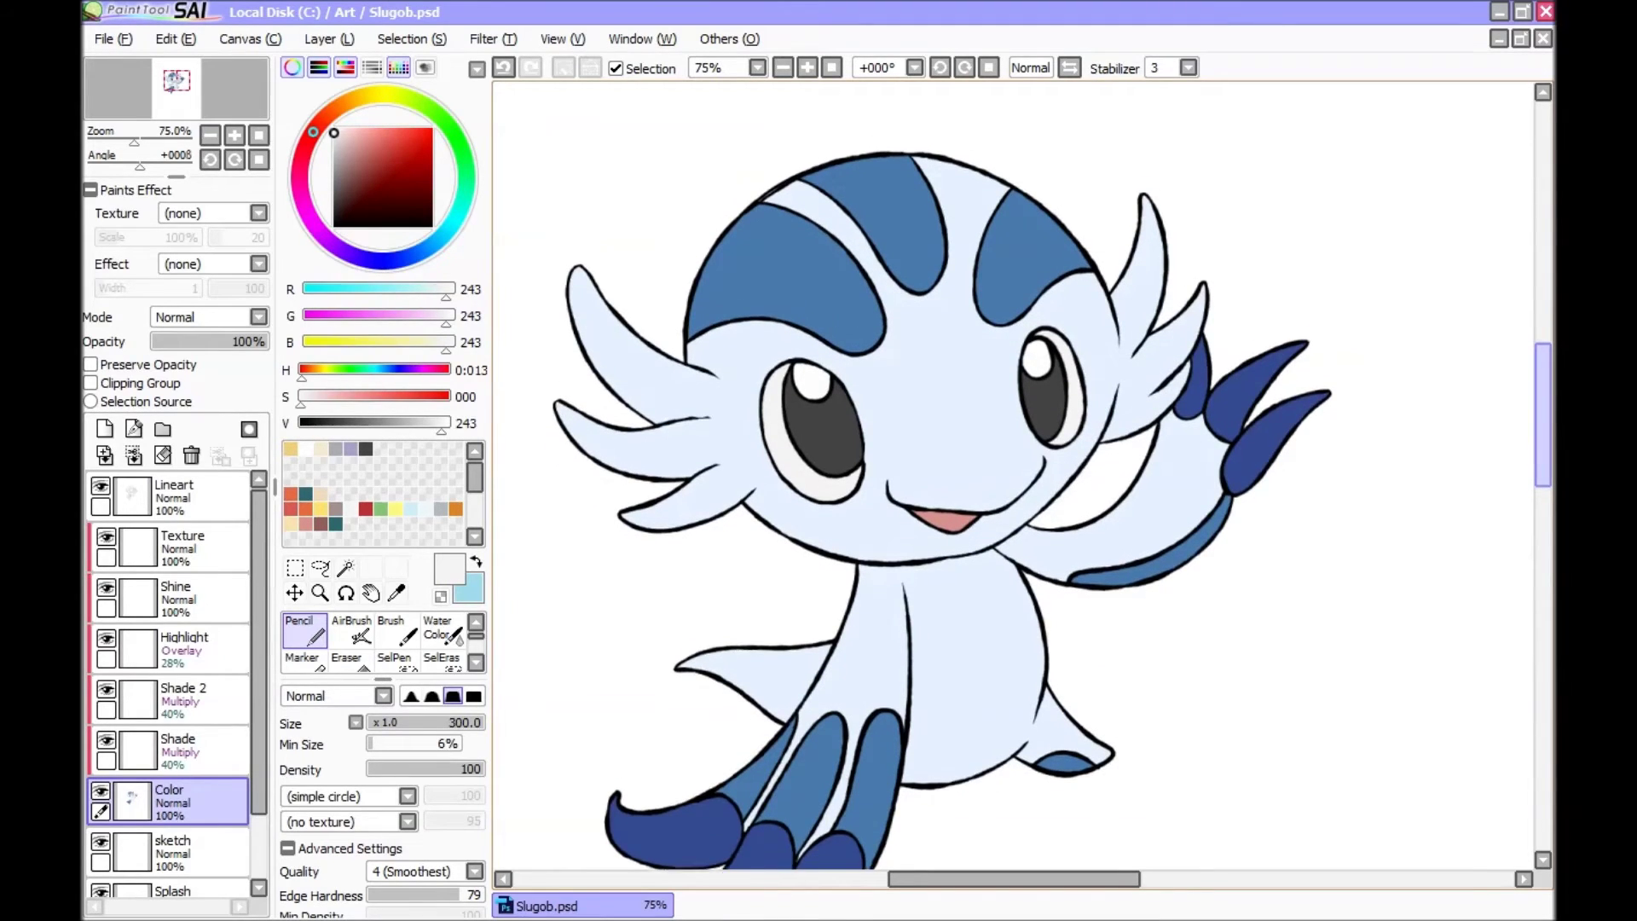
{"action": "scroll", "coordinate": [1167, 344], "scroll_direction": "up", "scroll_amount": 1}
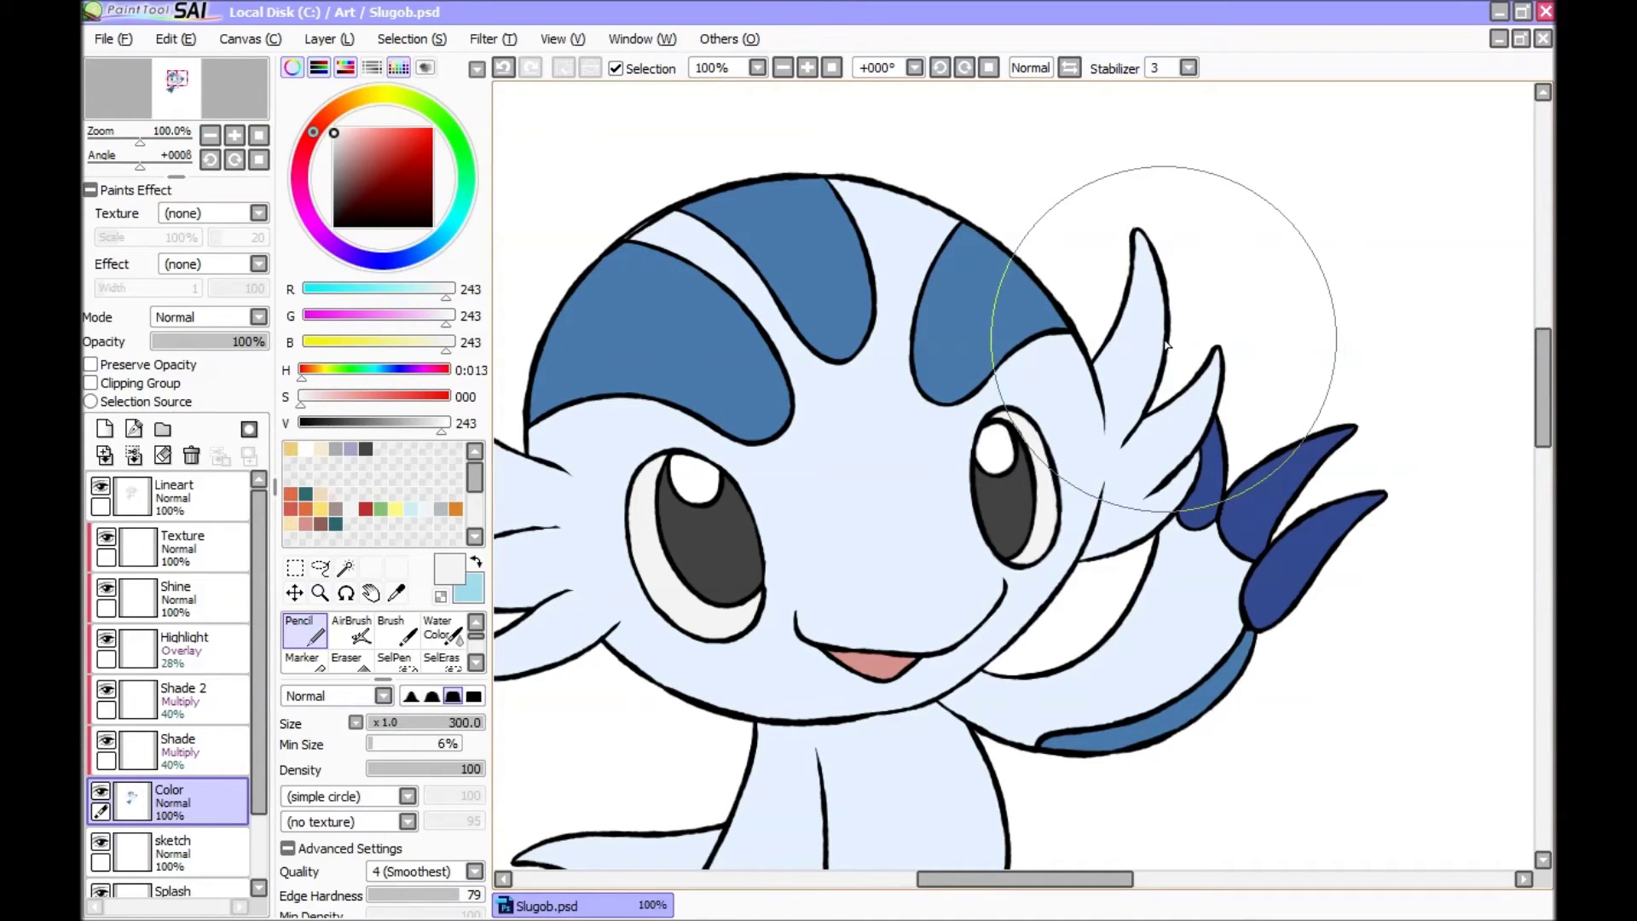
{"action": "left_click", "coordinate": [224, 503]}
{"action": "left_click", "coordinate": [345, 567]}
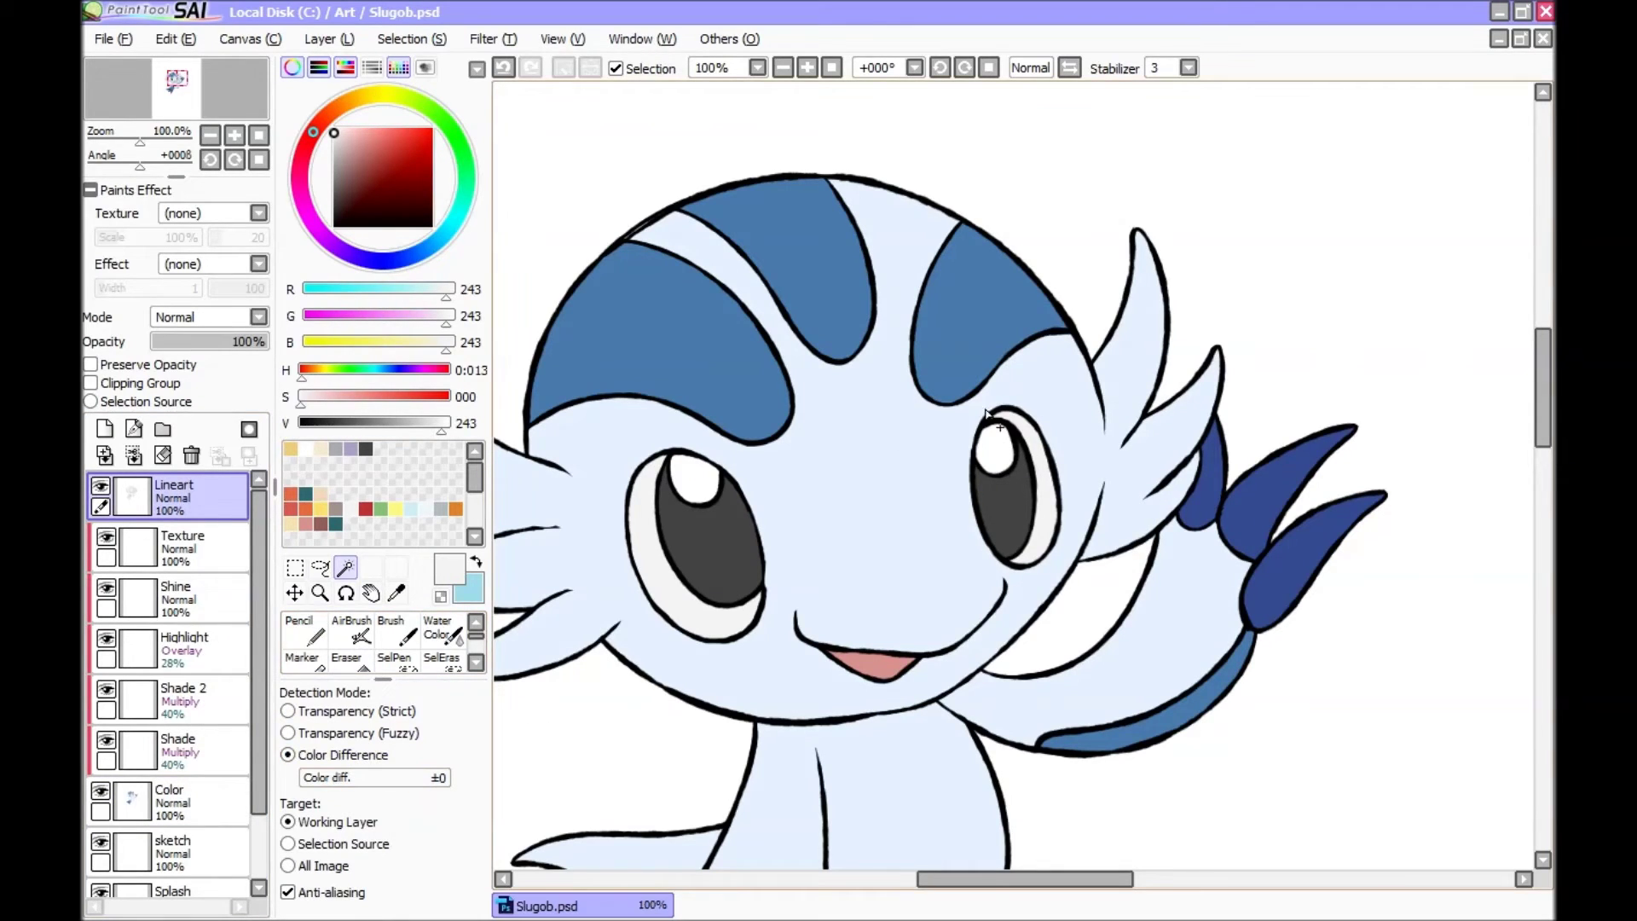
Step: Magic-wand the light-blue face and body area of Slugob
{"action": "left_click", "coordinate": [928, 505]}
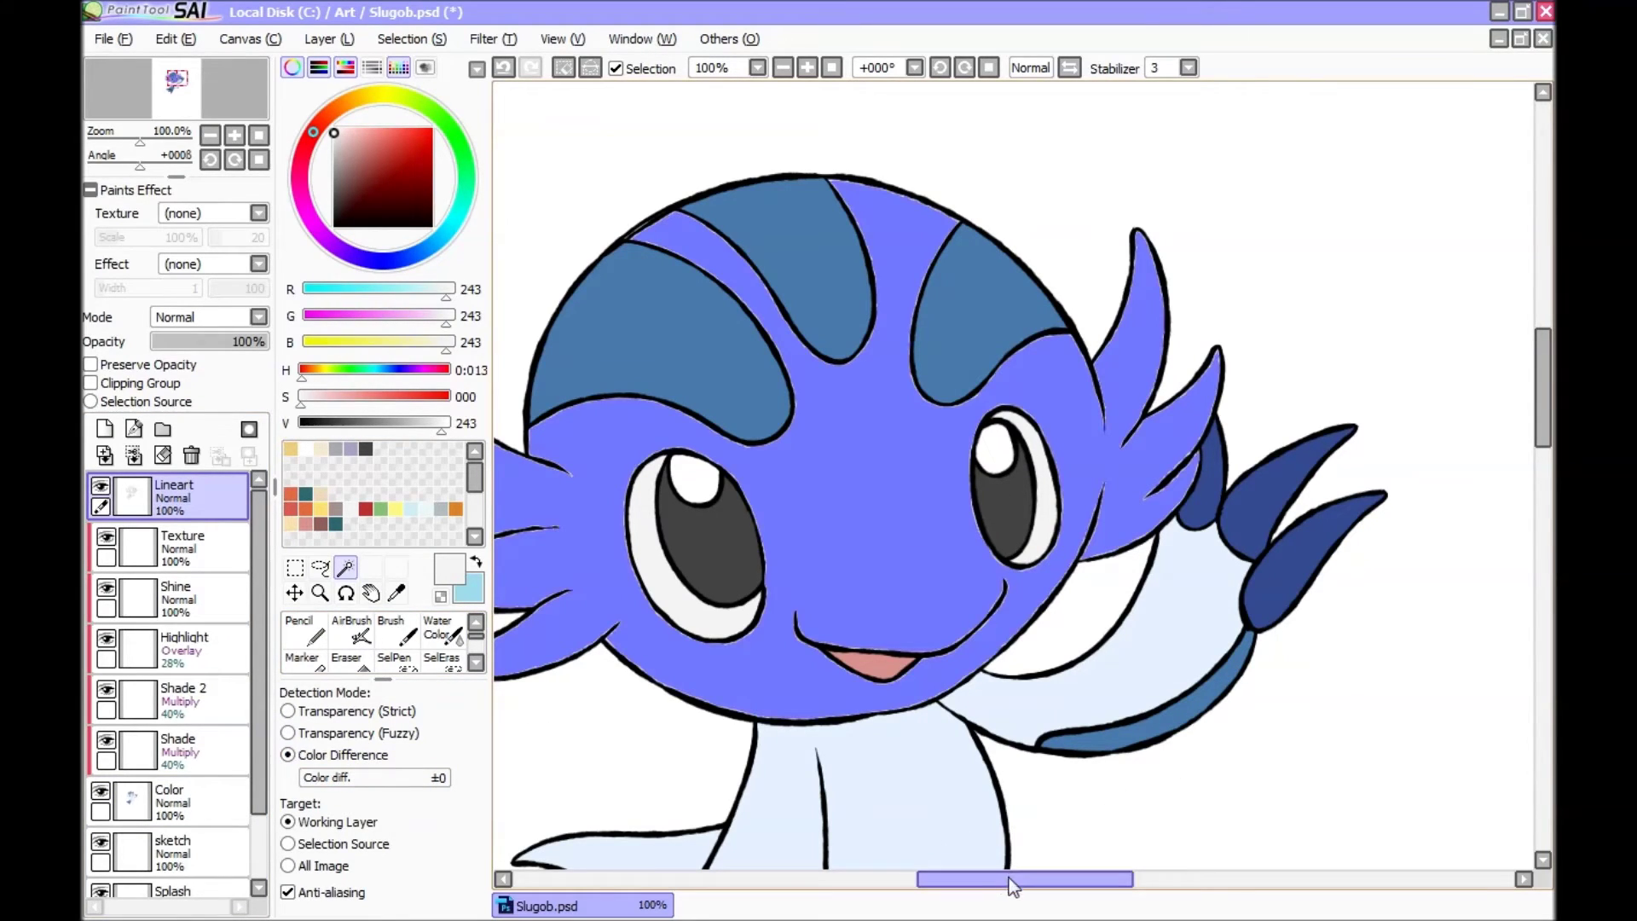
{"action": "left_click_drag", "start_coordinate": [1010, 883], "coordinate": [965, 883]}
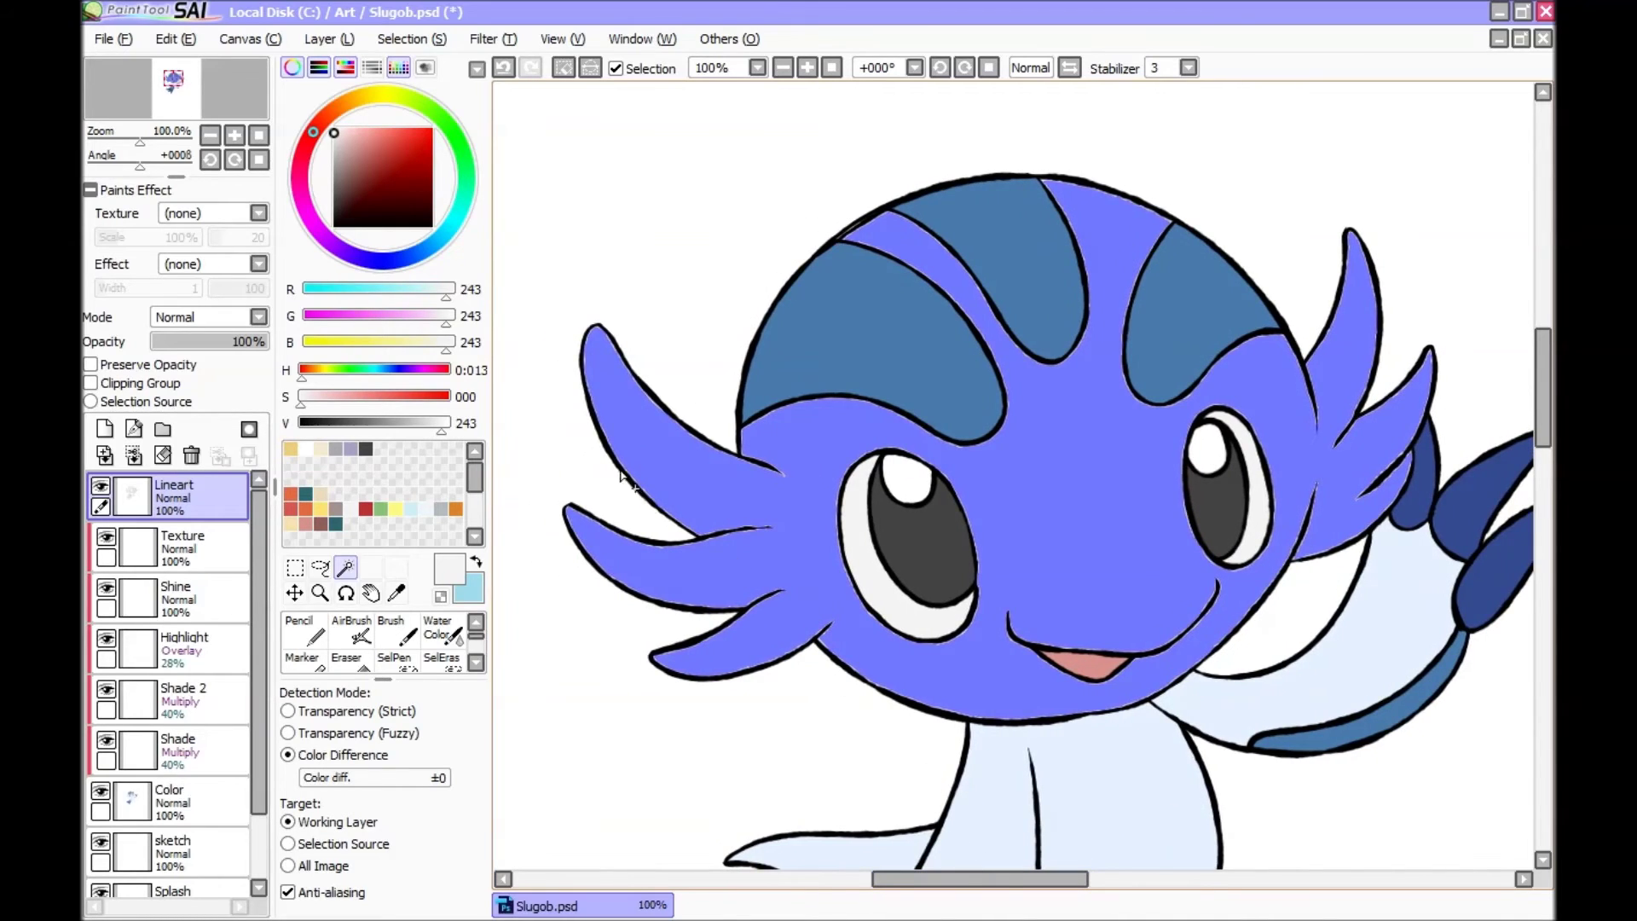
{"action": "scroll", "coordinate": [619, 475], "scroll_direction": "up", "scroll_amount": 2}
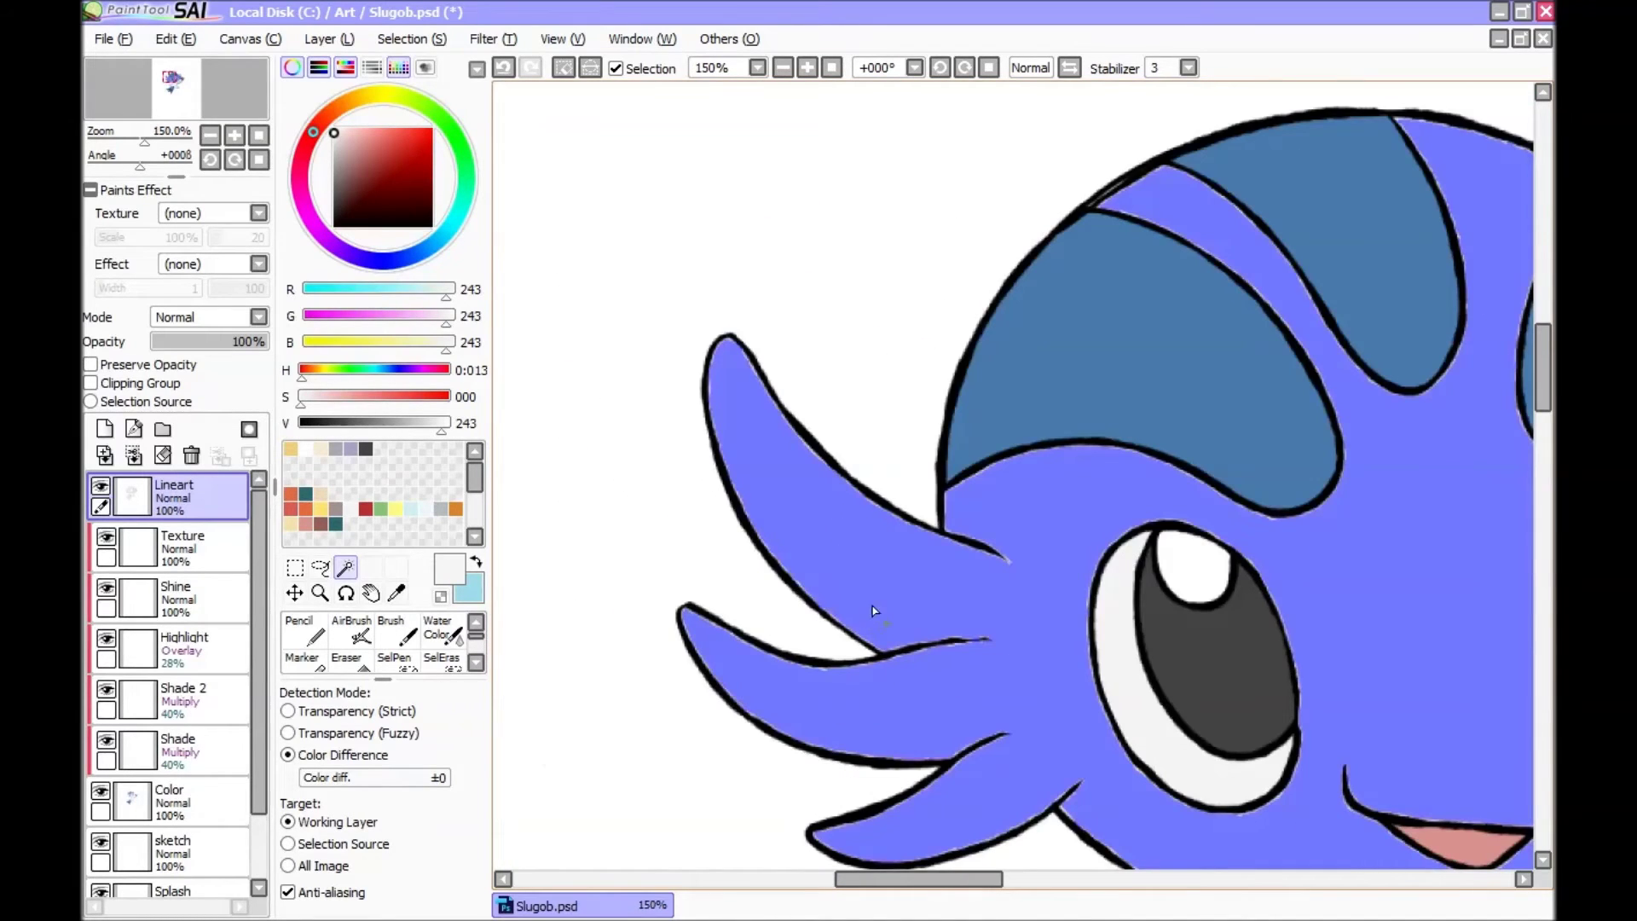
{"action": "scroll", "coordinate": [873, 612], "scroll_direction": "up", "scroll_amount": 2}
{"action": "scroll", "coordinate": [883, 623], "scroll_direction": "down", "scroll_amount": 1}
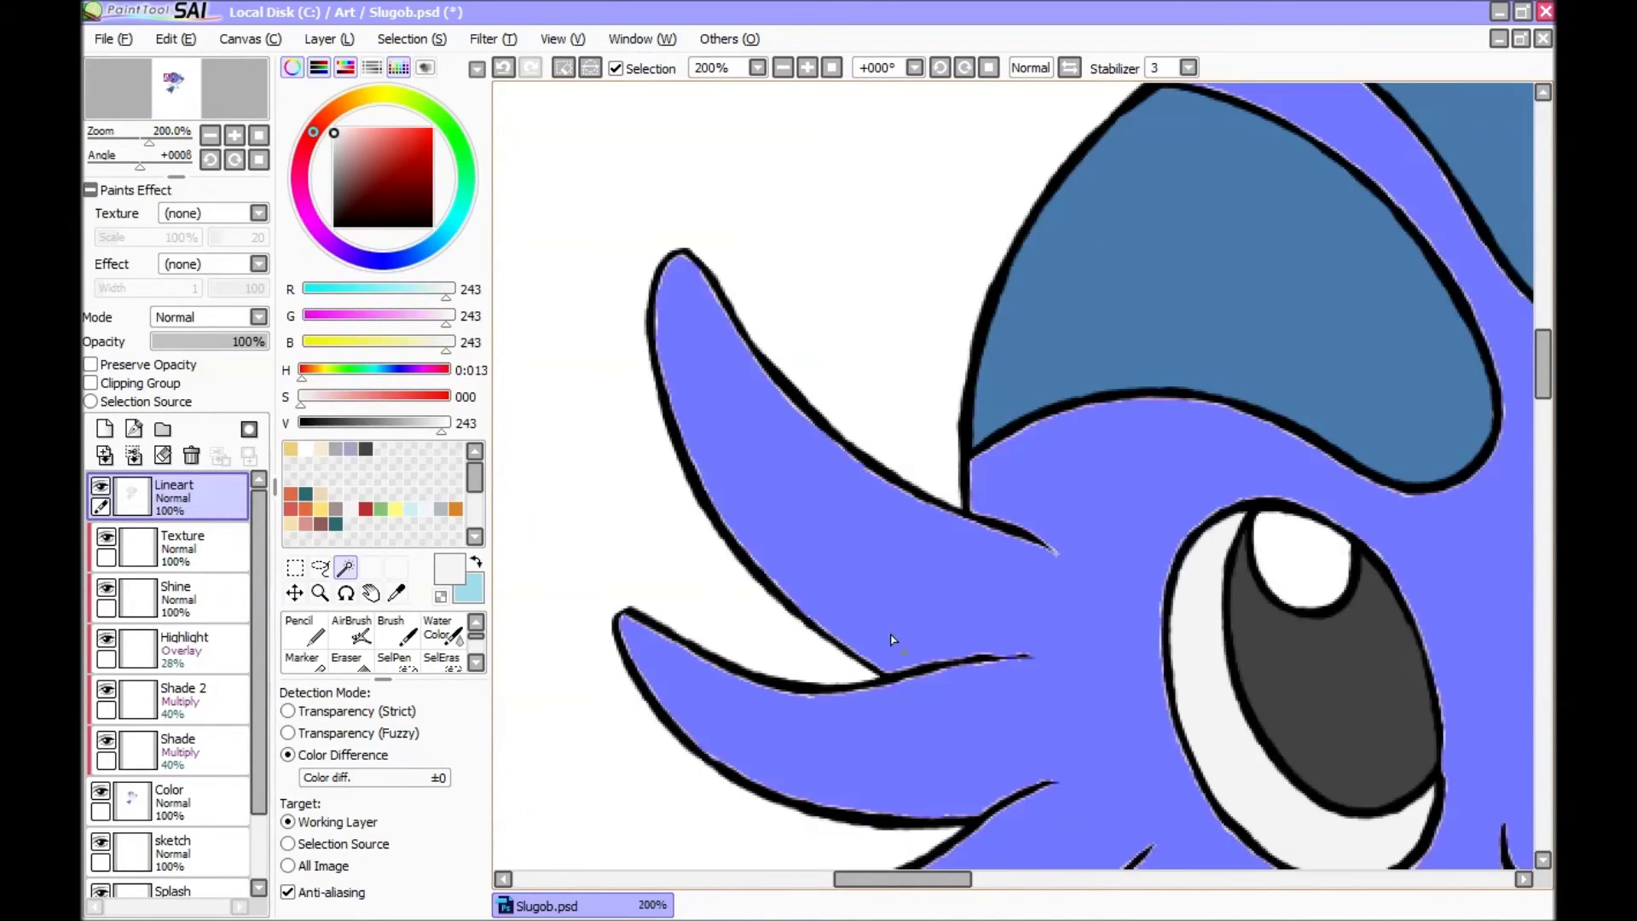
{"action": "scroll", "coordinate": [892, 640], "scroll_direction": "down", "scroll_amount": 3}
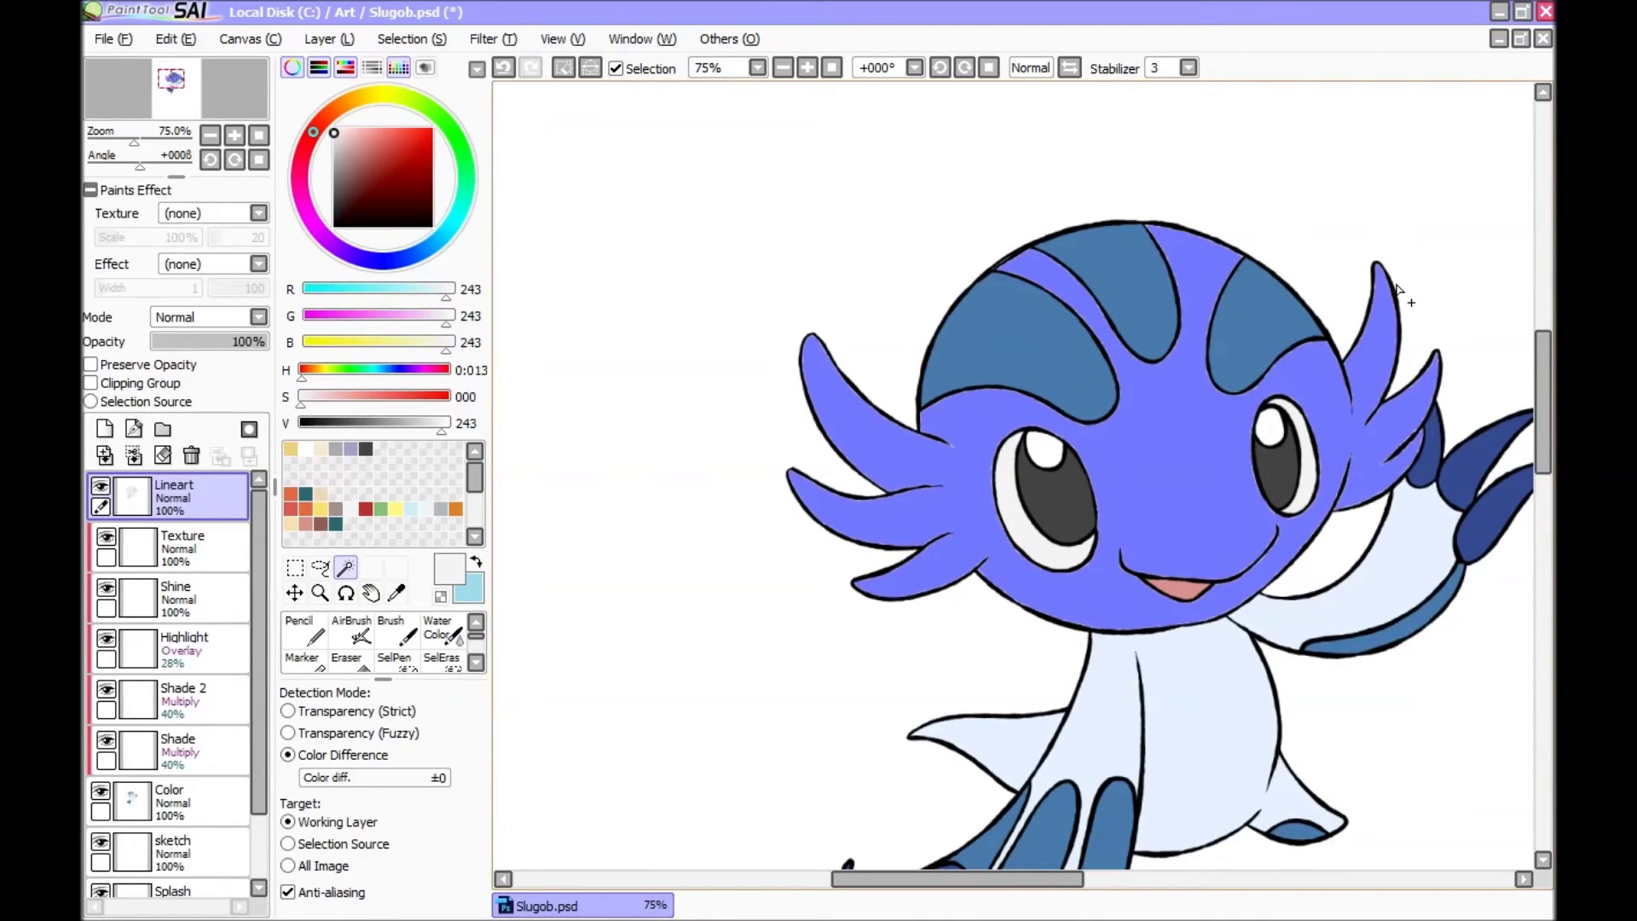
Step: Reselect the pale-blue body from the Color layer, leaving stripes, eyes and tips out
{"action": "key", "text": "ctrl+d"}
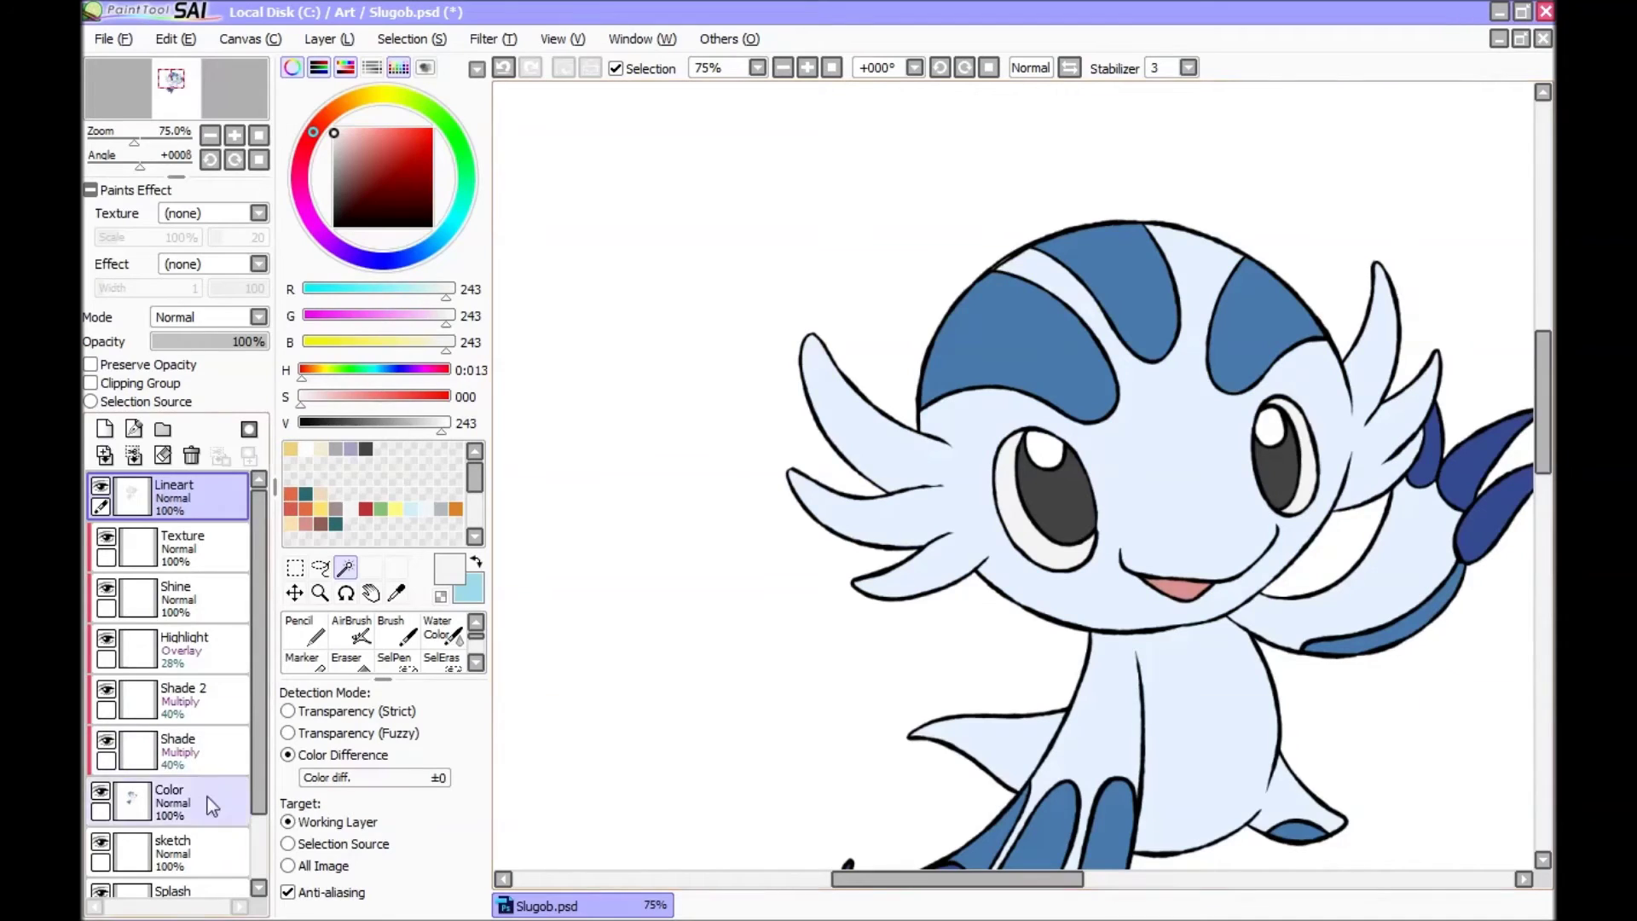
{"action": "left_click", "coordinate": [209, 801]}
{"action": "left_click", "coordinate": [1048, 505]}
{"action": "scroll", "coordinate": [1439, 408], "scroll_direction": "up", "scroll_amount": 1}
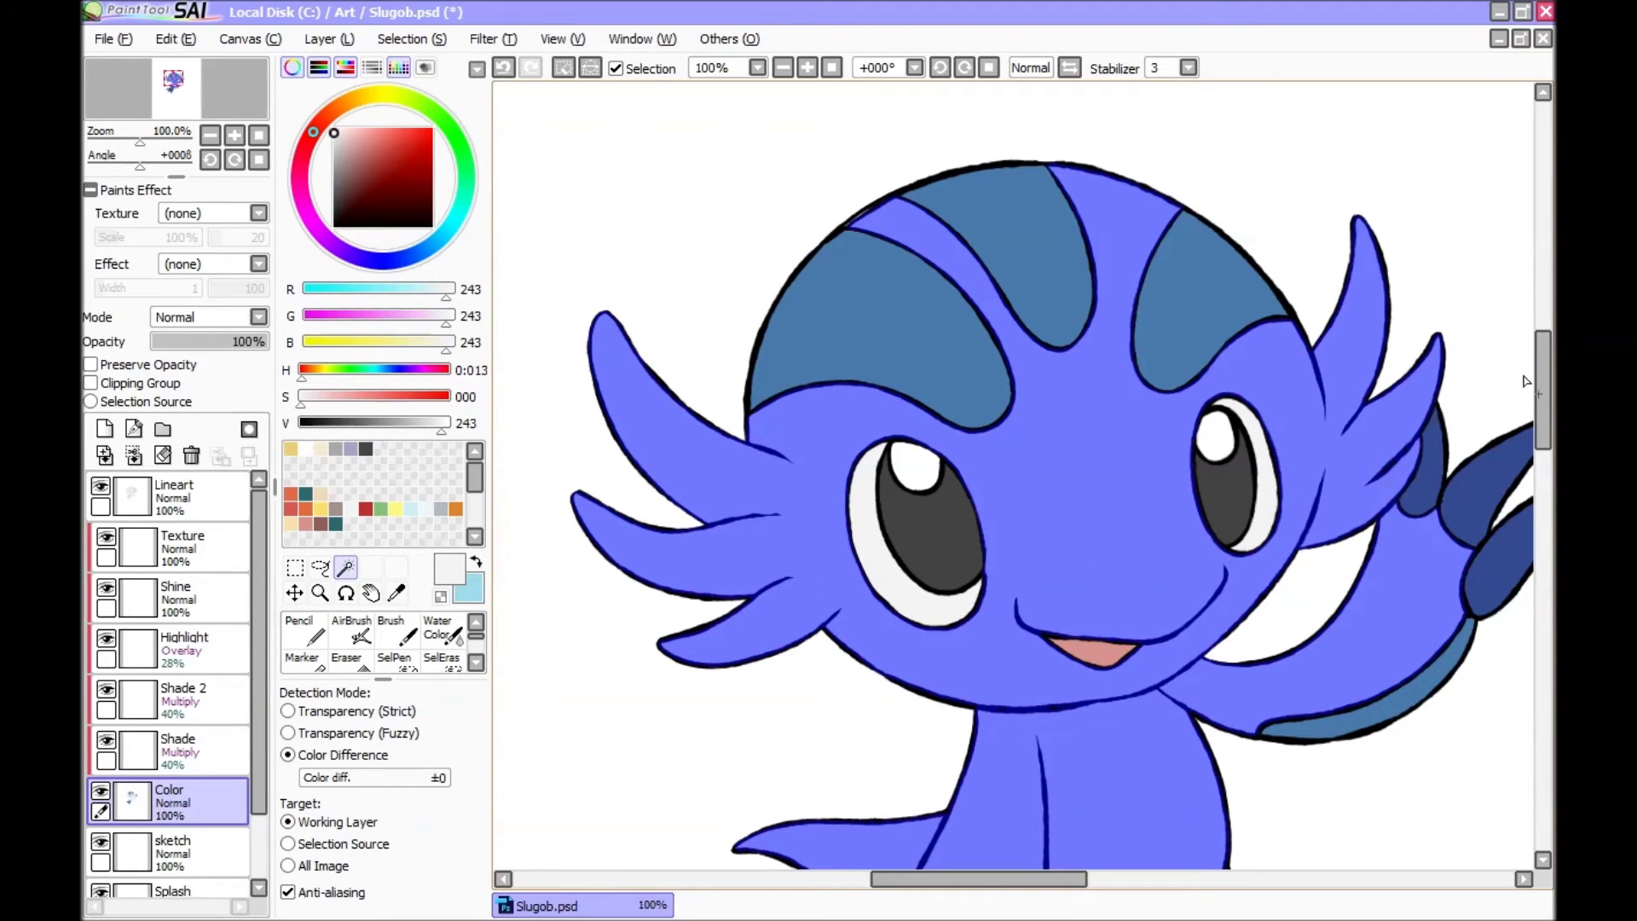
{"action": "left_click_drag", "start_coordinate": [1547, 397], "coordinate": [1541, 394]}
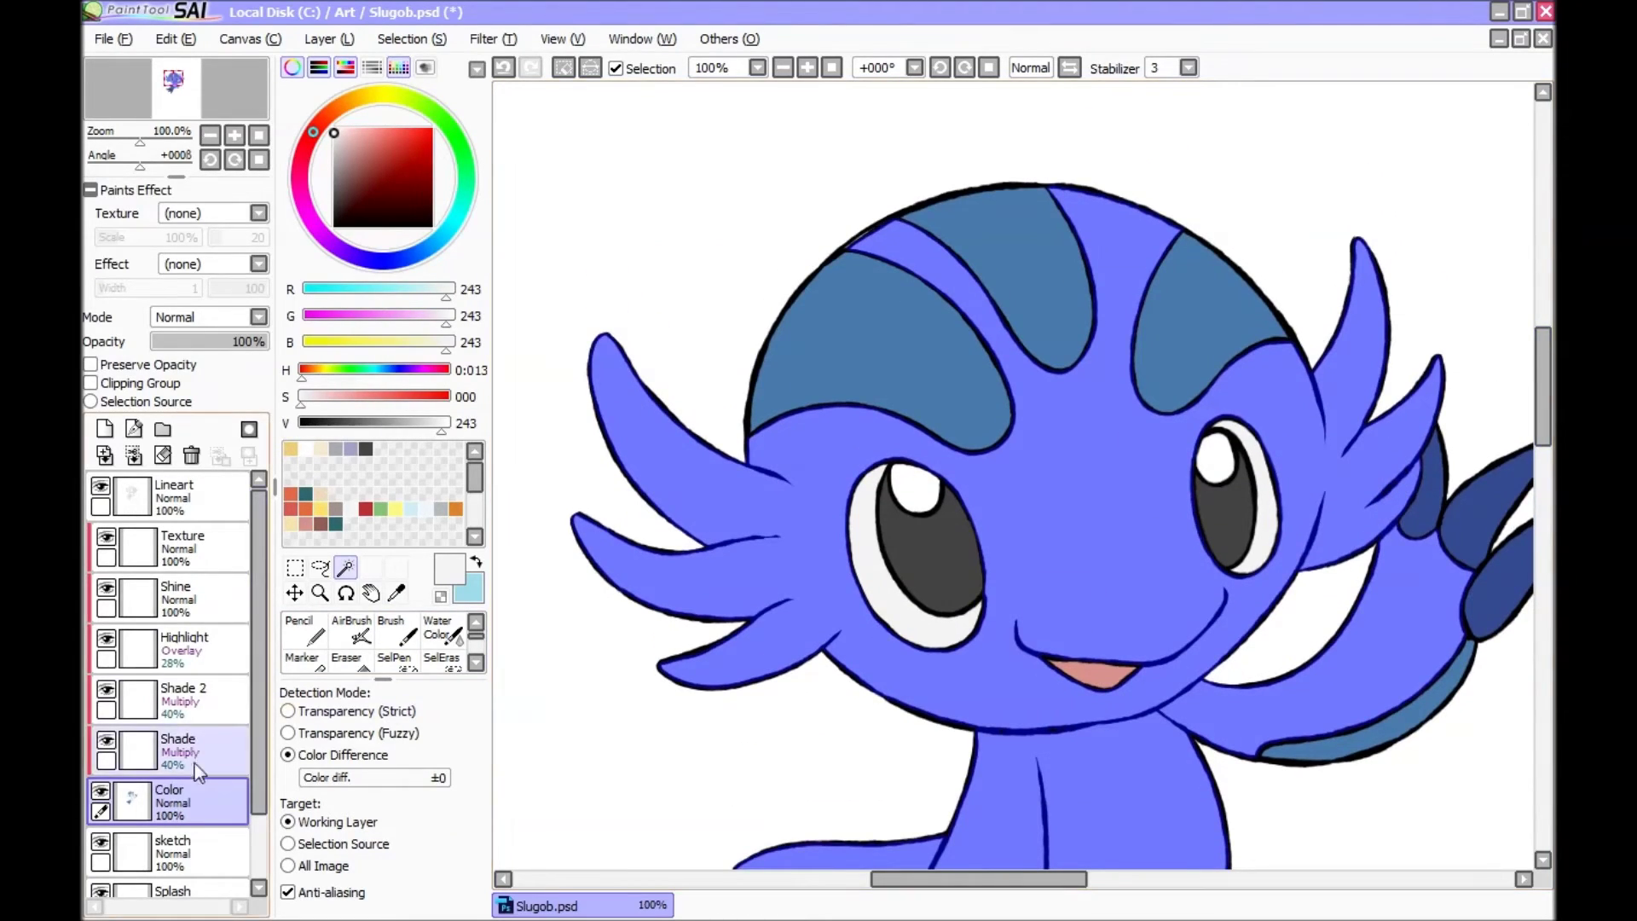
{"action": "key", "text": "n"}
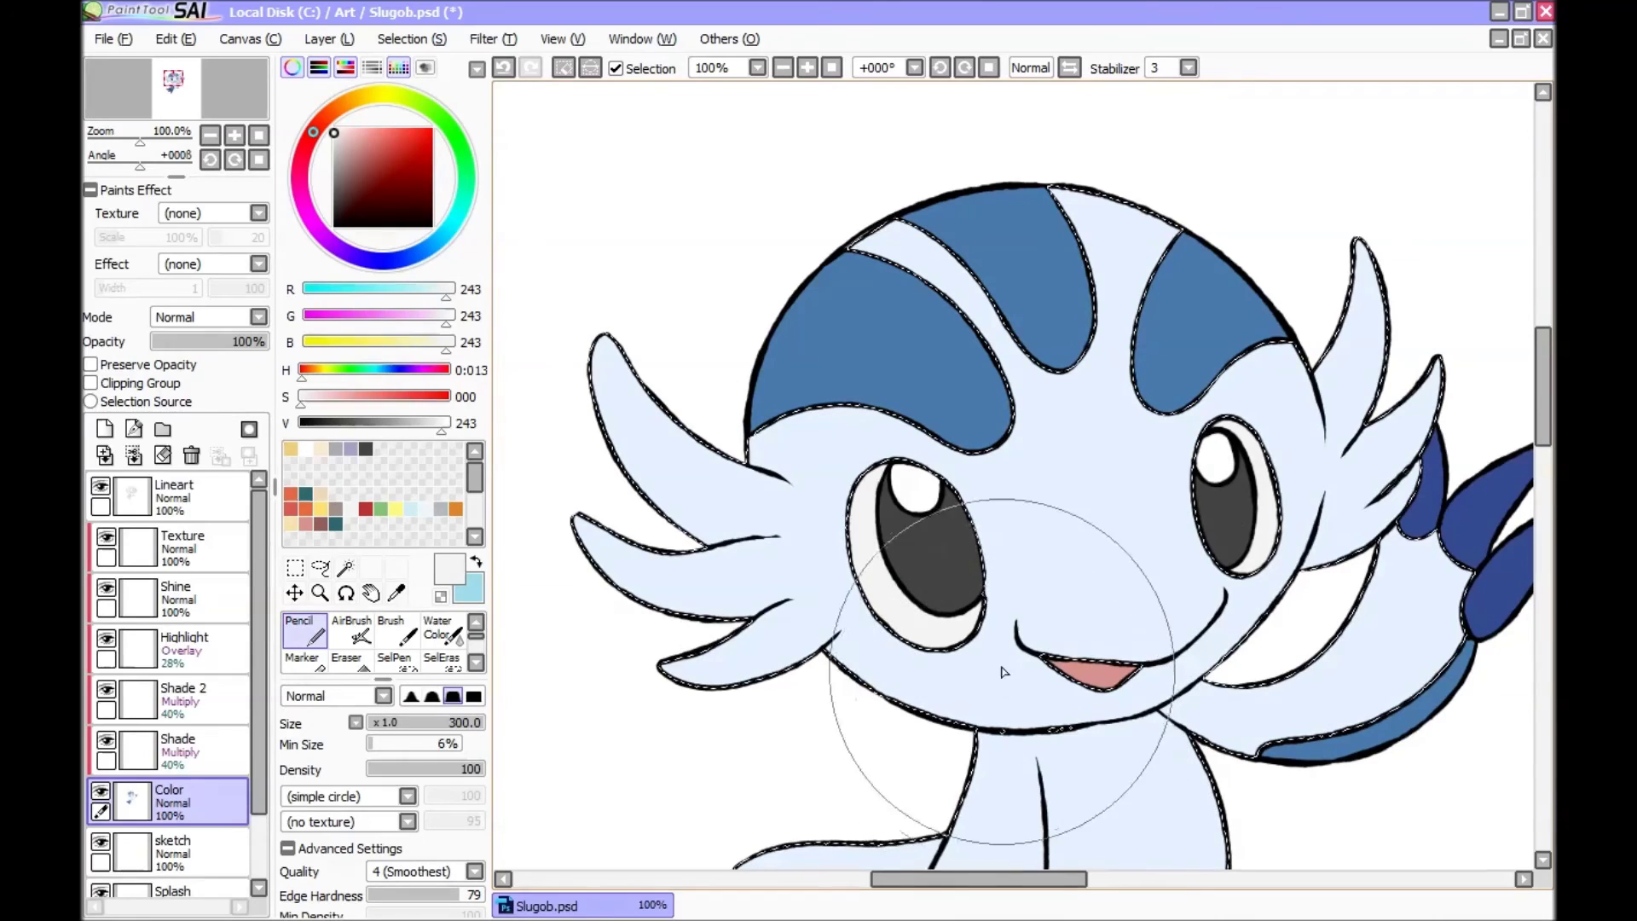
Step: Paint the lower-left whisker and upper-right fins in the tail's dark blue at brush size 80
{"action": "left_click", "coordinate": [1436, 503], "text": "alt"}
{"action": "key", "text": "bracketleft"}
{"action": "key", "text": "bracketleft"}
{"action": "key", "text": "bracketleft"}
{"action": "key", "text": "bracketleft"}
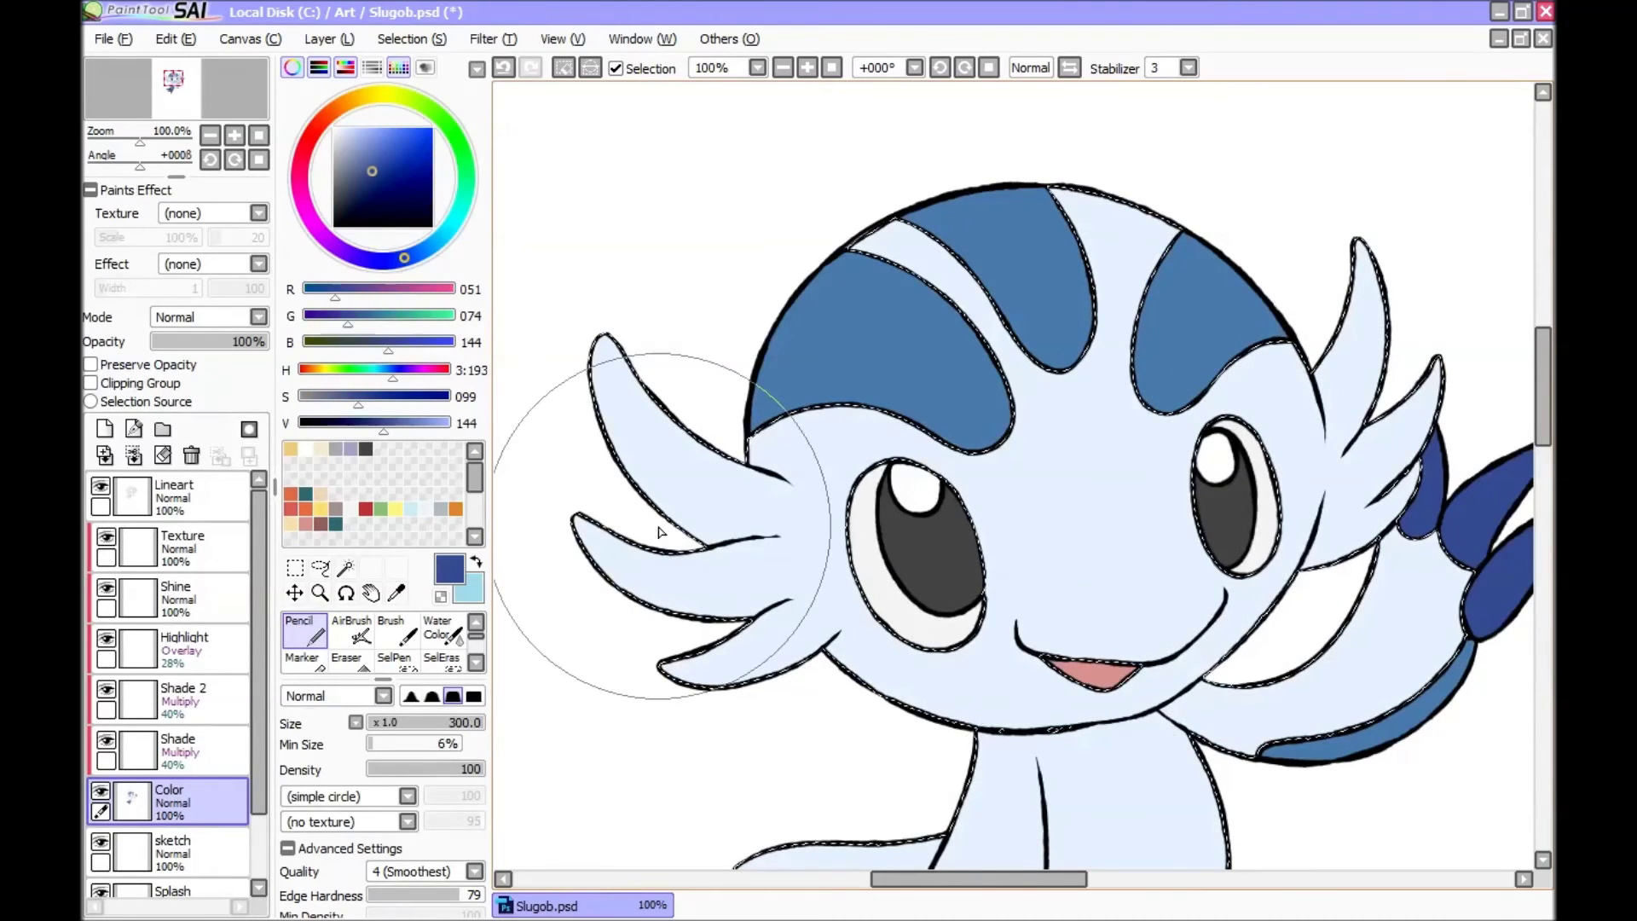
{"action": "key", "text": "bracketleft"}
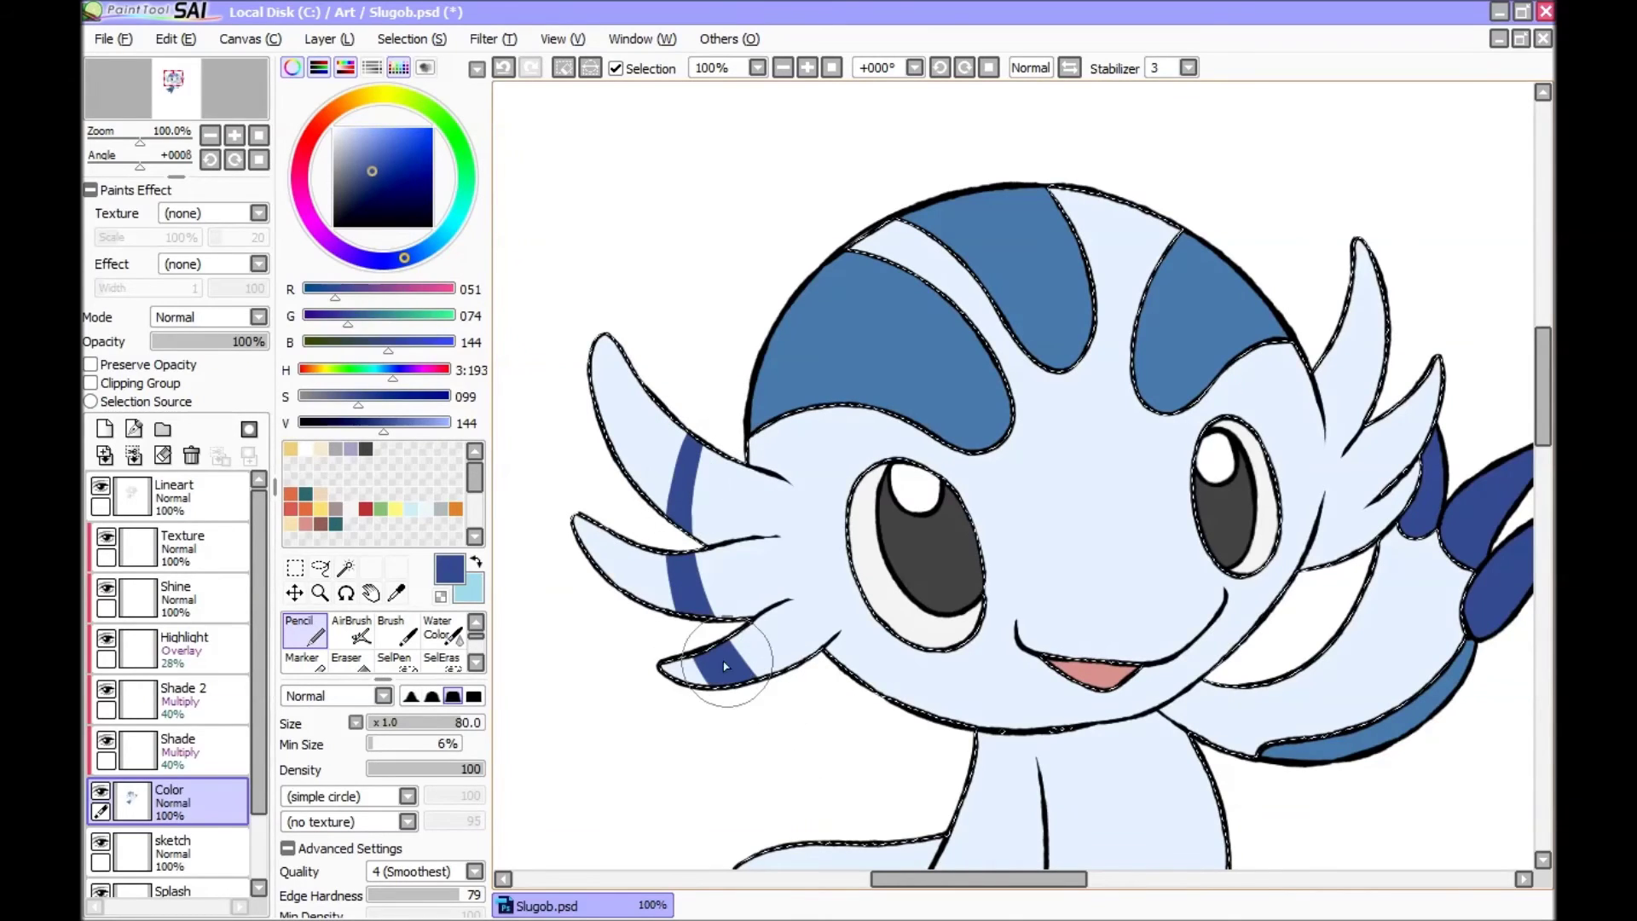
{"action": "mouse_move", "coordinate": [682, 631]}
{"action": "left_mouse_down"}
{"action": "mouse_move", "coordinate": [595, 528]}
{"action": "mouse_move", "coordinate": [592, 553]}
{"action": "mouse_move", "coordinate": [679, 388]}
{"action": "mouse_move", "coordinate": [654, 495]}
{"action": "mouse_move", "coordinate": [657, 354]}
{"action": "mouse_move", "coordinate": [597, 391]}
{"action": "mouse_move", "coordinate": [574, 365]}
{"action": "left_mouse_up"}
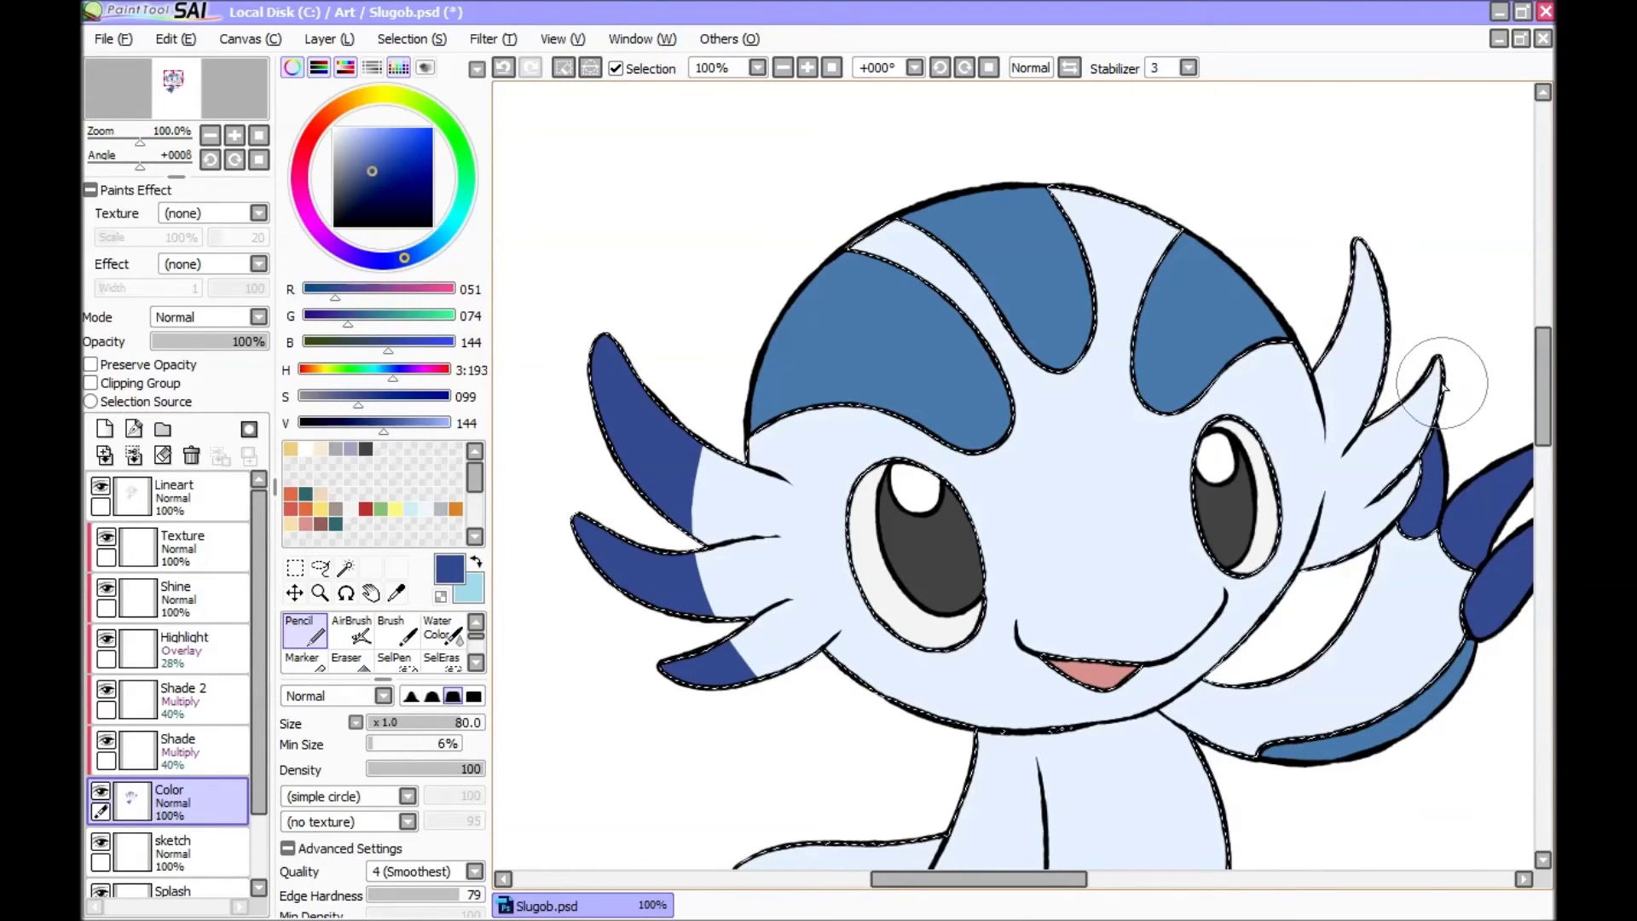
{"action": "mouse_move", "coordinate": [1373, 545]}
{"action": "left_mouse_down"}
{"action": "mouse_move", "coordinate": [1380, 510]}
{"action": "mouse_move", "coordinate": [1318, 293]}
{"action": "mouse_move", "coordinate": [1376, 288]}
{"action": "mouse_move", "coordinate": [1395, 408]}
{"action": "mouse_move", "coordinate": [1407, 396]}
{"action": "mouse_move", "coordinate": [1388, 527]}
{"action": "mouse_move", "coordinate": [1438, 354]}
{"action": "mouse_move", "coordinate": [1433, 370]}
{"action": "mouse_move", "coordinate": [1458, 392]}
{"action": "left_mouse_up"}
{"action": "scroll", "coordinate": [1407, 537], "scroll_direction": "up", "scroll_amount": 3}
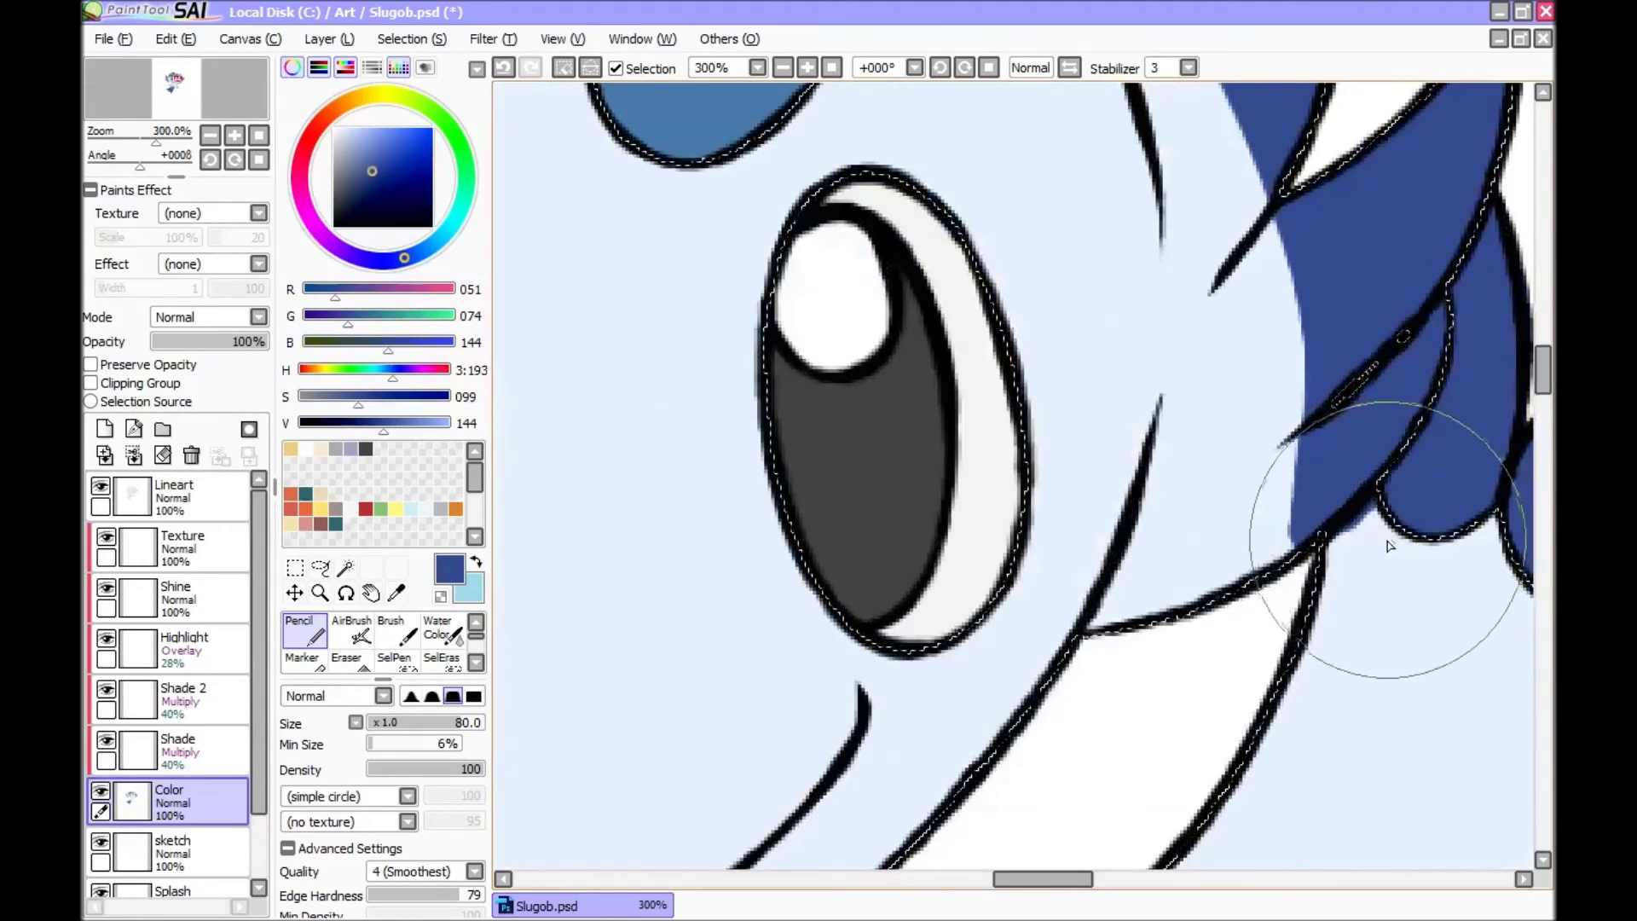
{"action": "scroll", "coordinate": [1365, 520], "scroll_direction": "down", "scroll_amount": 5}
Step: Undo stray strokes, repaint the top-right fin base, and extend dark blue along the whisker bases
{"action": "mouse_move", "coordinate": [1378, 530]}
{"action": "left_mouse_down"}
{"action": "mouse_move", "coordinate": [1373, 431]}
{"action": "mouse_move", "coordinate": [1344, 397]}
{"action": "left_mouse_up"}
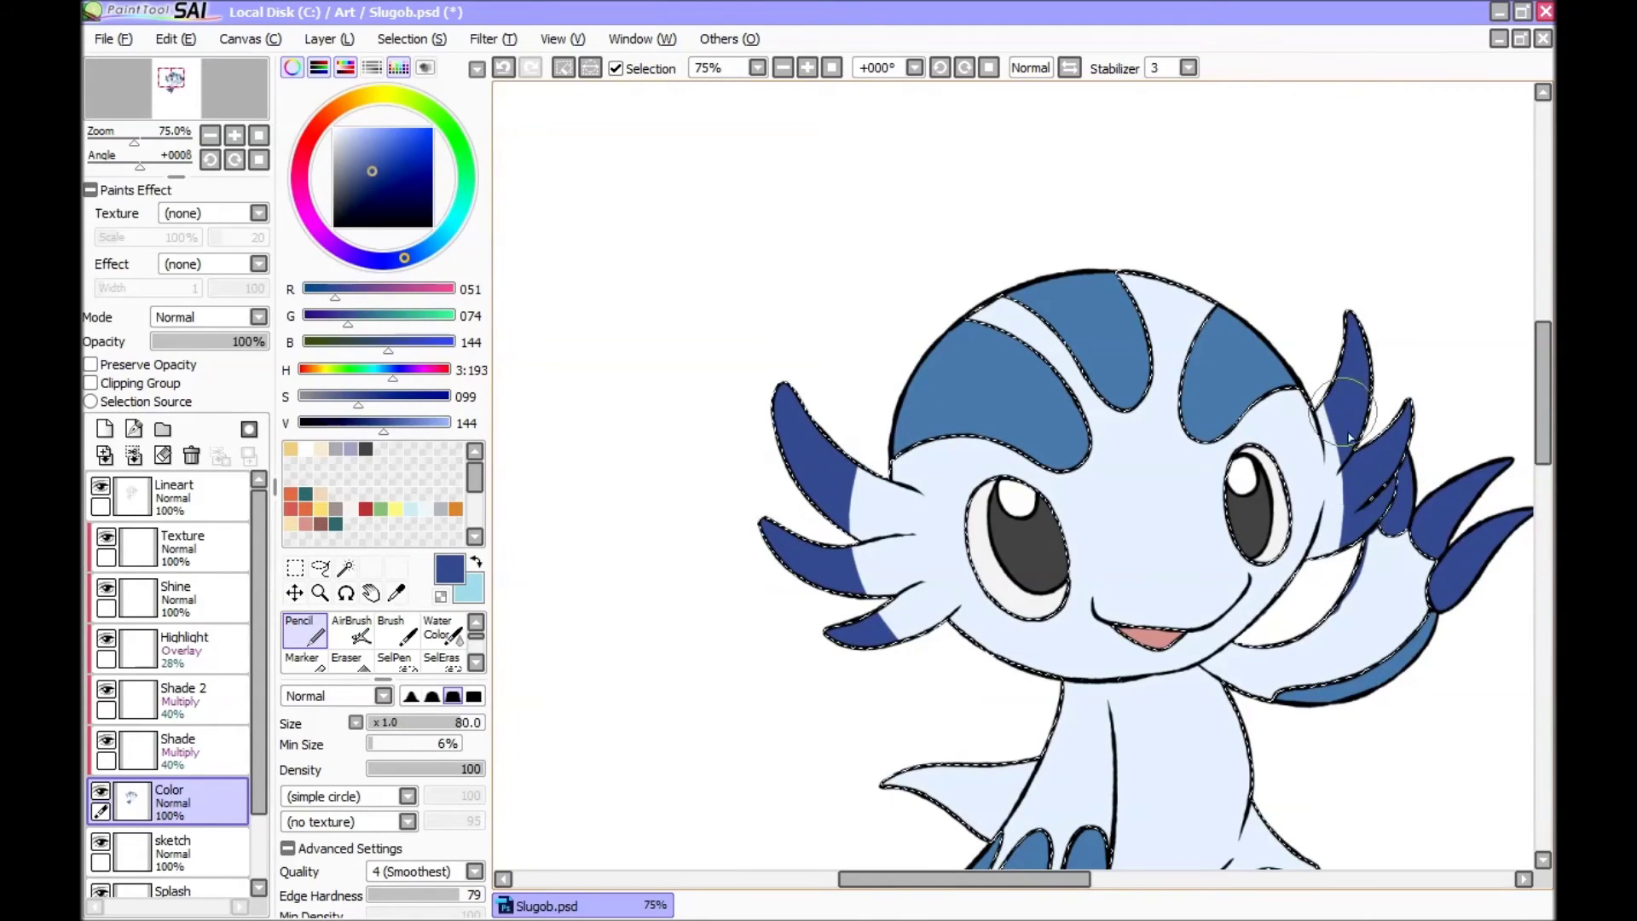
{"action": "key", "text": "ctrl+z"}
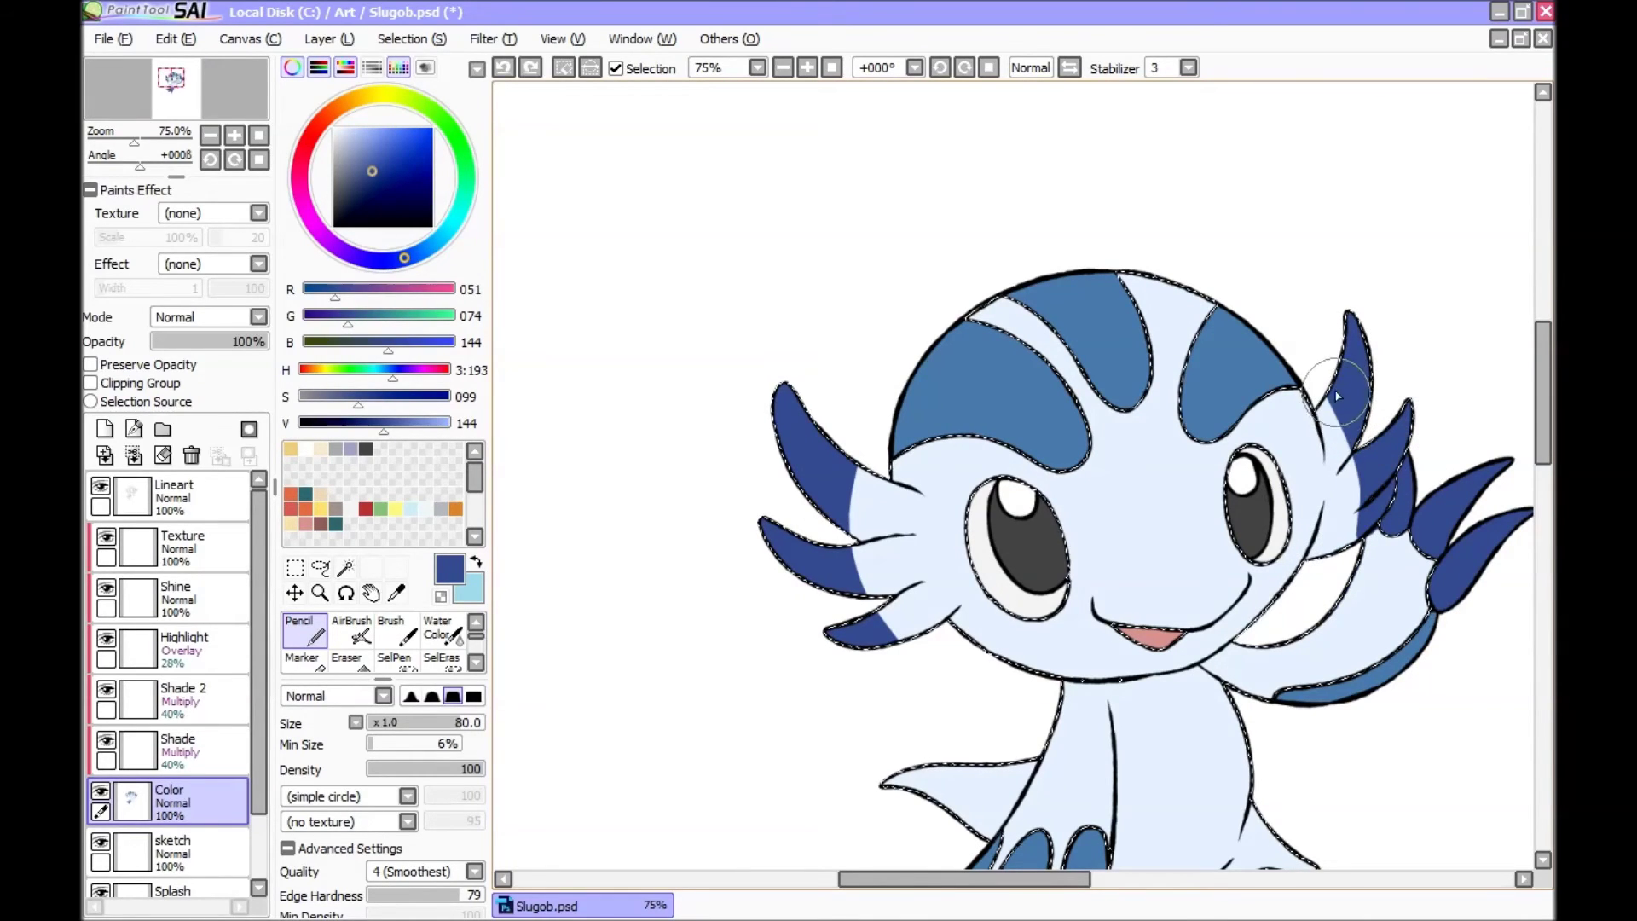
{"action": "key", "text": "ctrl+z"}
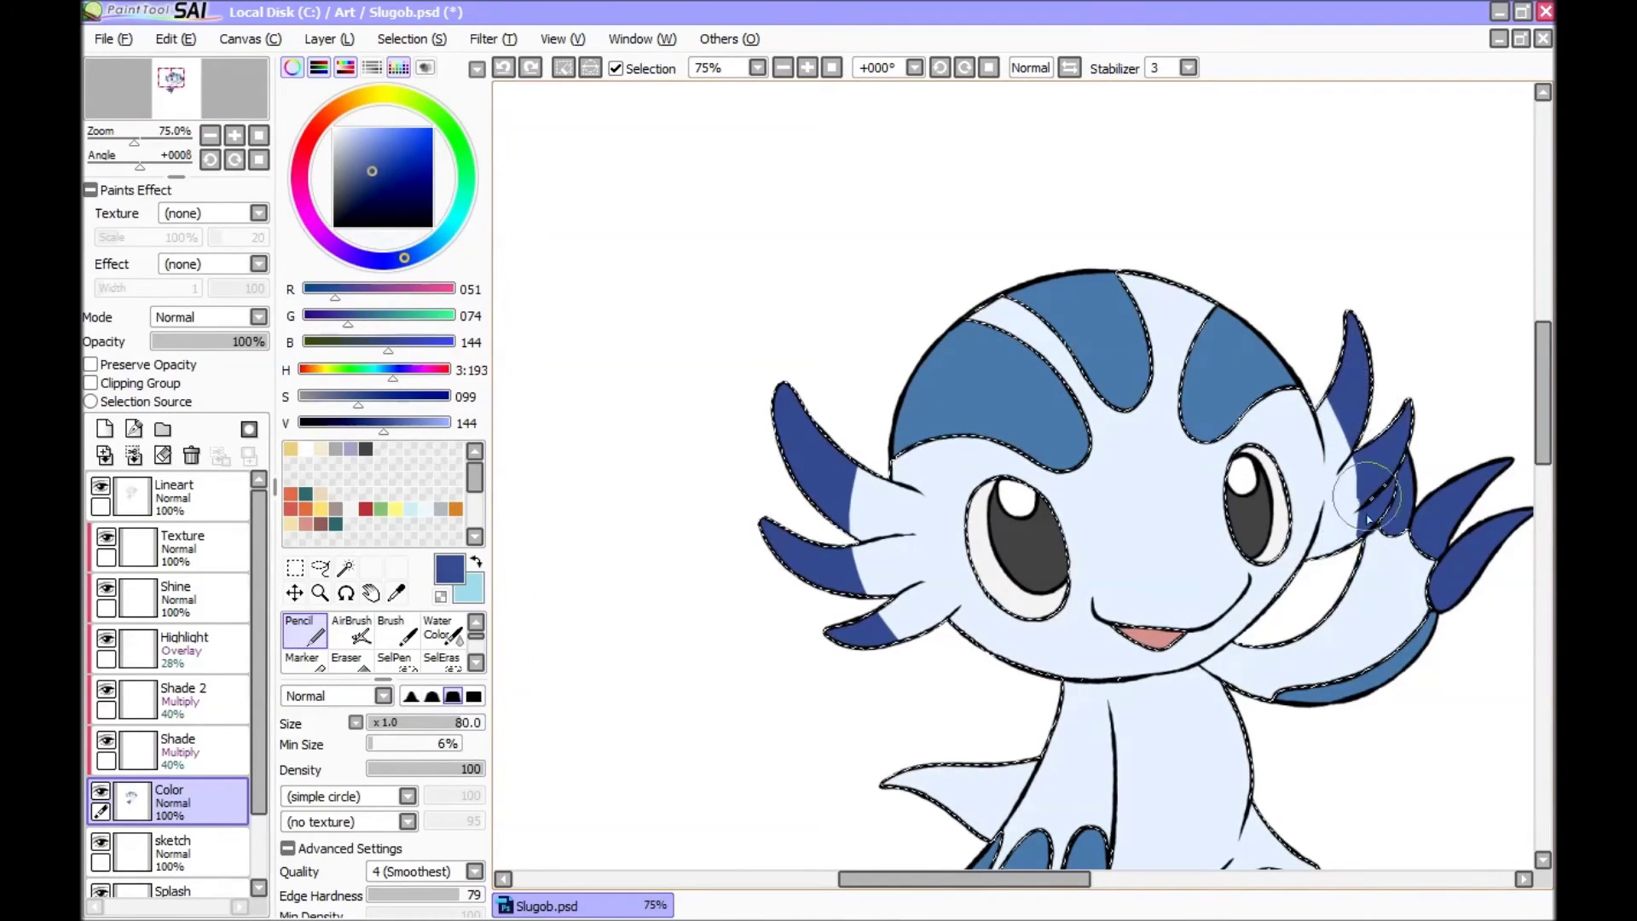
{"action": "mouse_move", "coordinate": [1368, 511]}
{"action": "left_mouse_down"}
{"action": "mouse_move", "coordinate": [1371, 460]}
{"action": "mouse_move", "coordinate": [1340, 401]}
{"action": "mouse_move", "coordinate": [1355, 341]}
{"action": "left_mouse_up"}
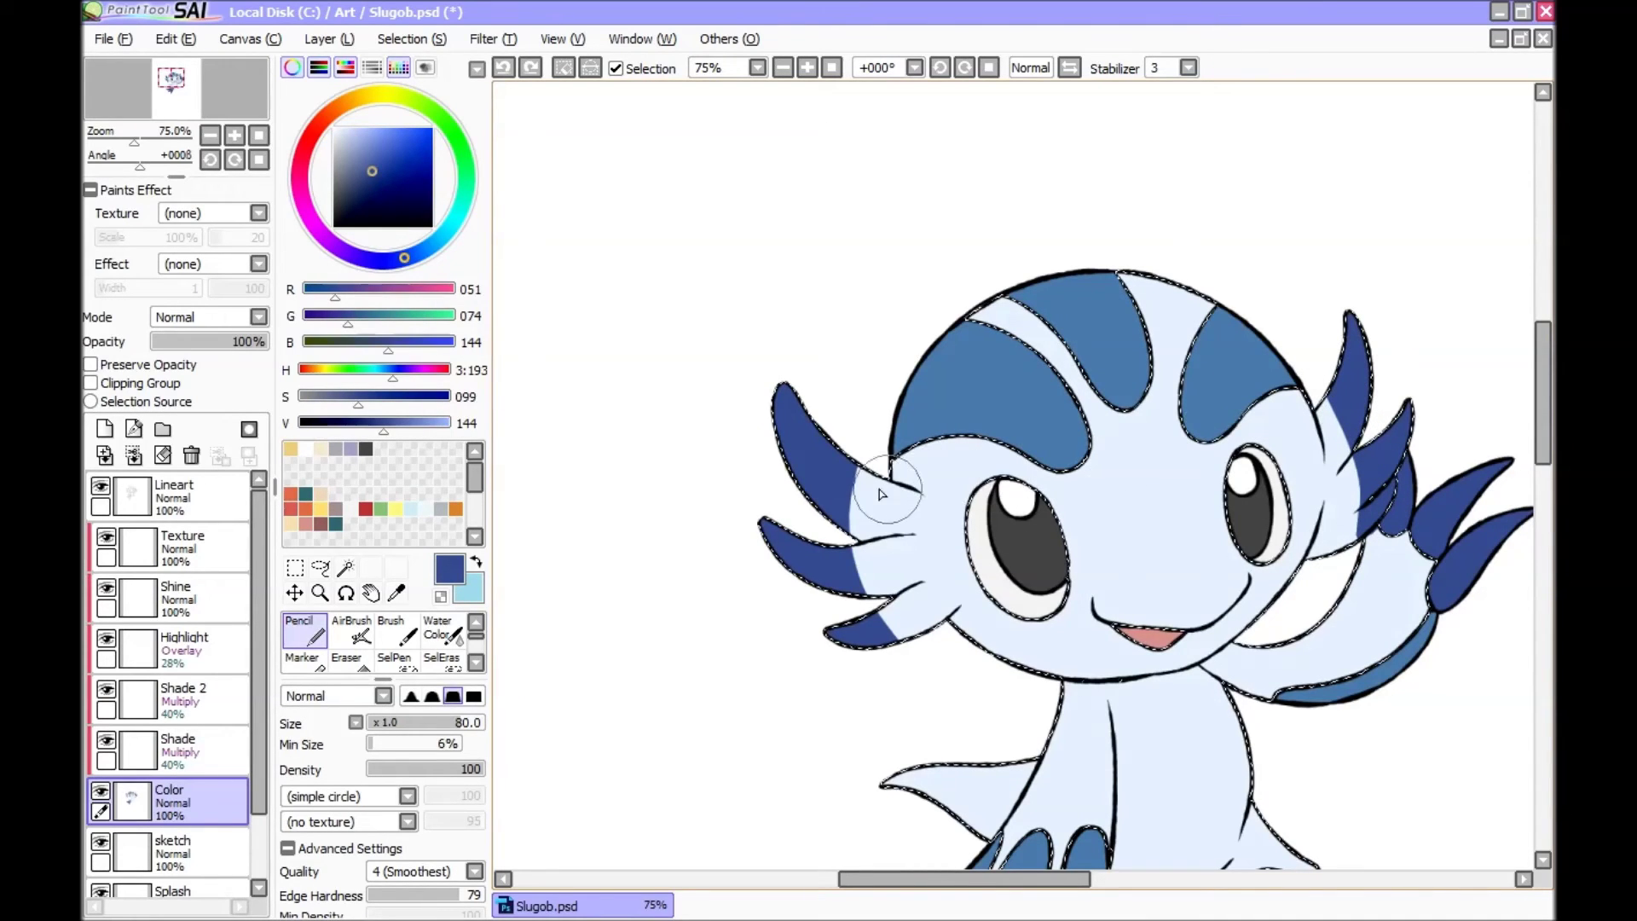
{"action": "left_click_drag", "start_coordinate": [876, 431], "coordinate": [886, 596]}
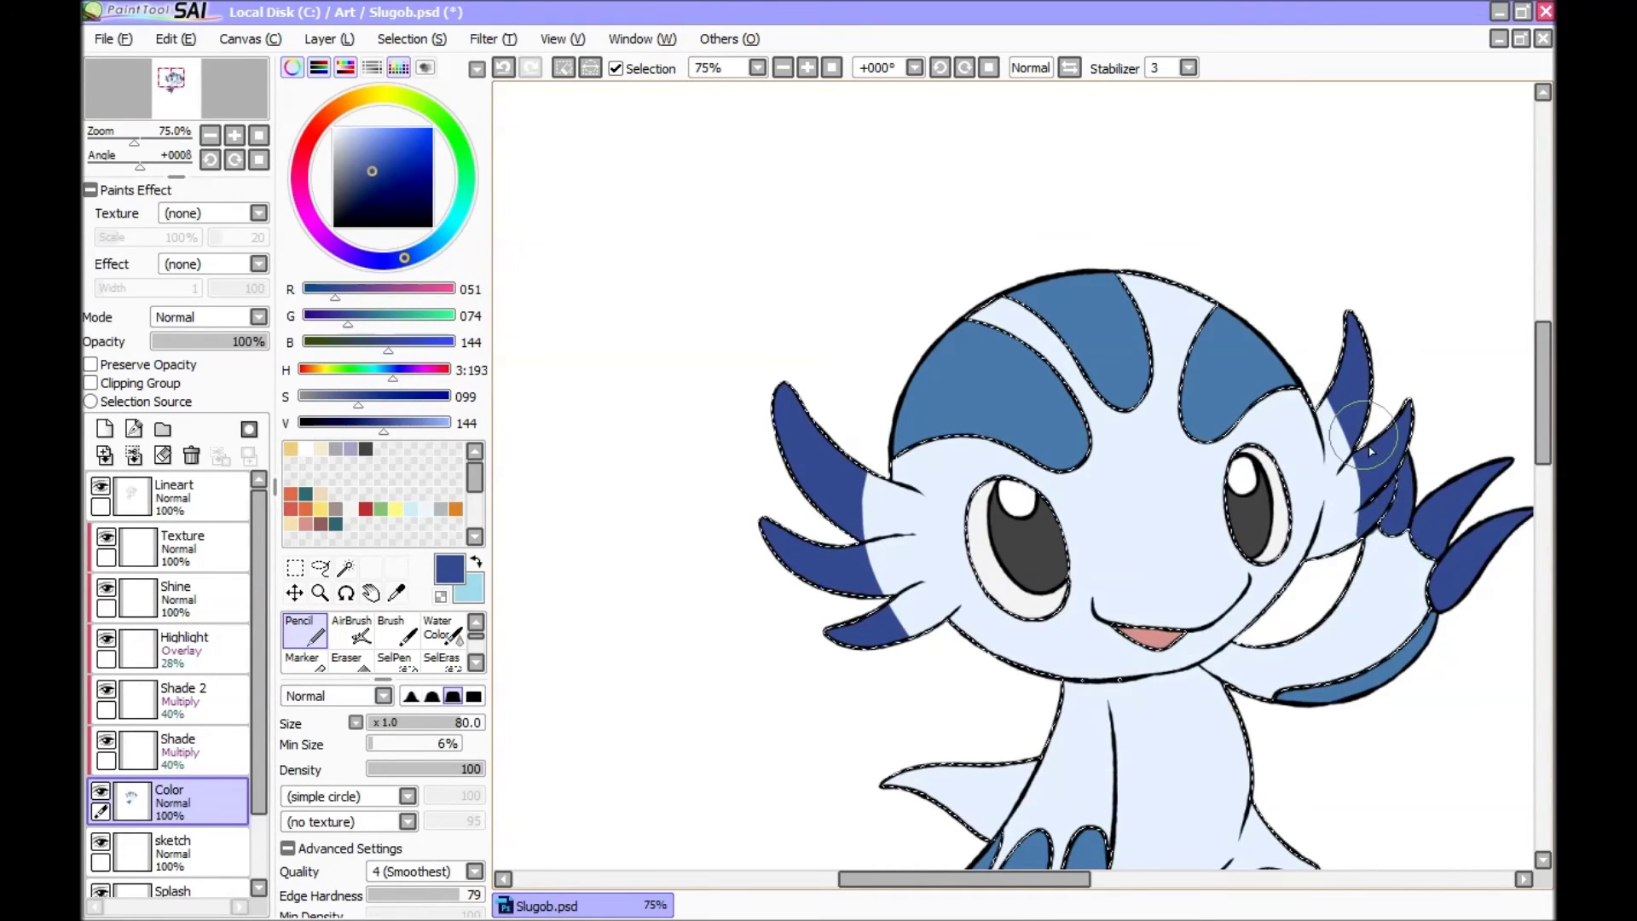
{"action": "scroll", "coordinate": [1377, 546], "scroll_direction": "up", "scroll_amount": 2}
{"action": "left_click", "coordinate": [1374, 555], "text": "alt"}
{"action": "scroll", "coordinate": [1364, 529], "scroll_direction": "up", "scroll_amount": 1}
Step: Shrink the brush to 14 and sample the head's medium blue, then the pale body colour
{"action": "key", "text": "["}
{"action": "key", "text": "["}
{"action": "key", "text": "["}
{"action": "key", "text": "["}
{"action": "key", "text": "["}
{"action": "key", "text": "["}
{"action": "key", "text": "["}
{"action": "key", "text": "["}
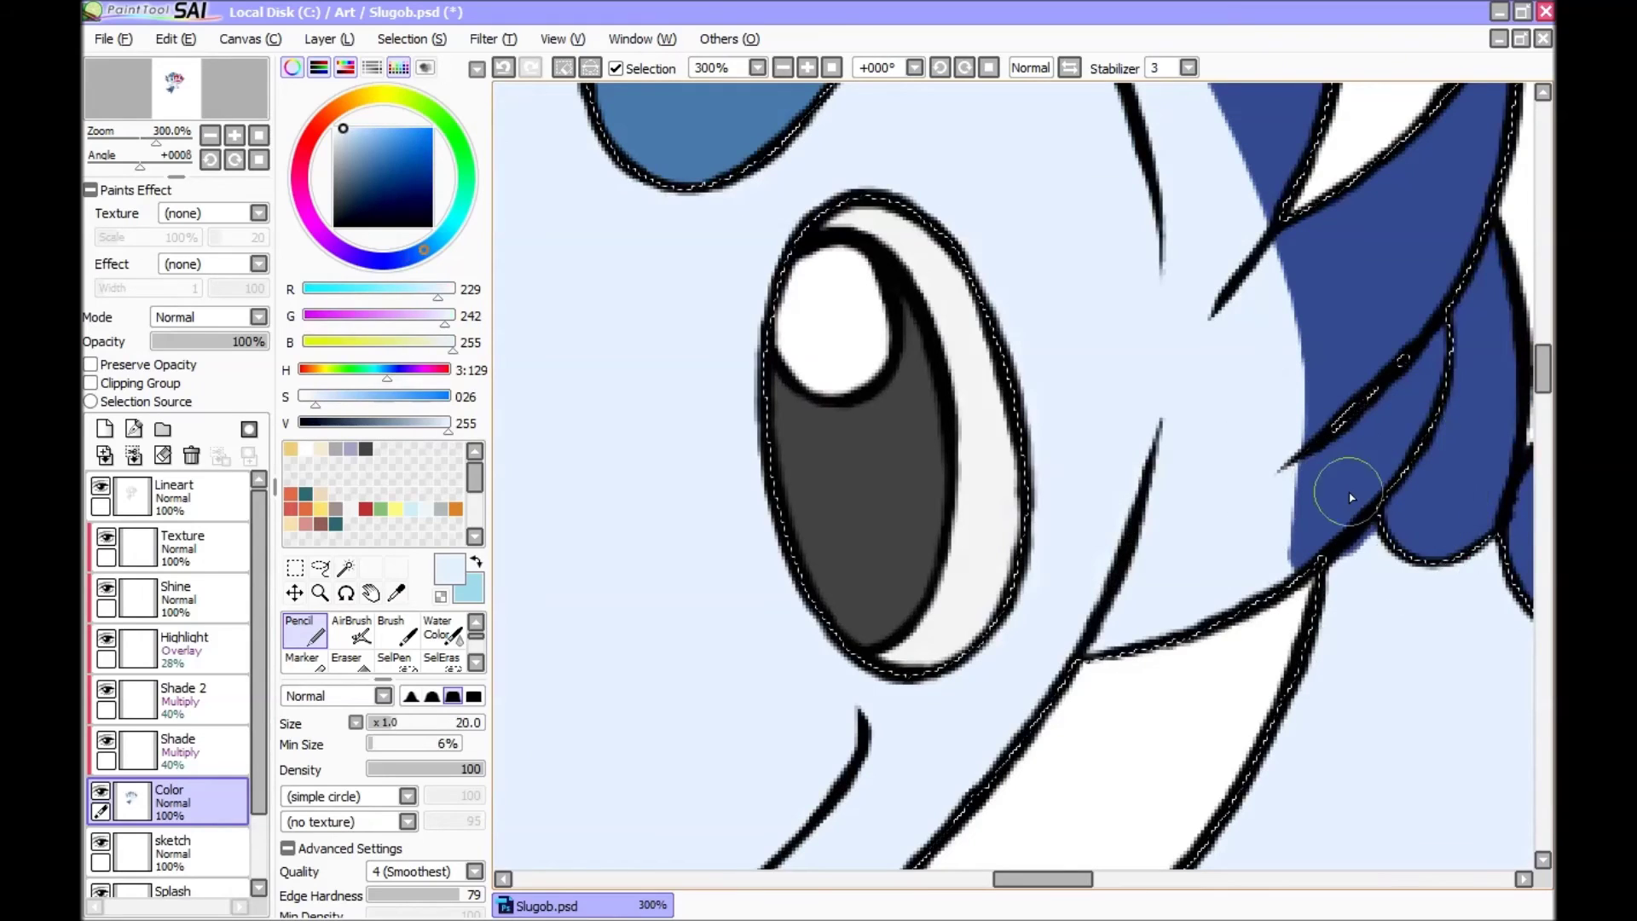
{"action": "key", "text": "bracketleft"}
{"action": "key", "text": "bracketleft"}
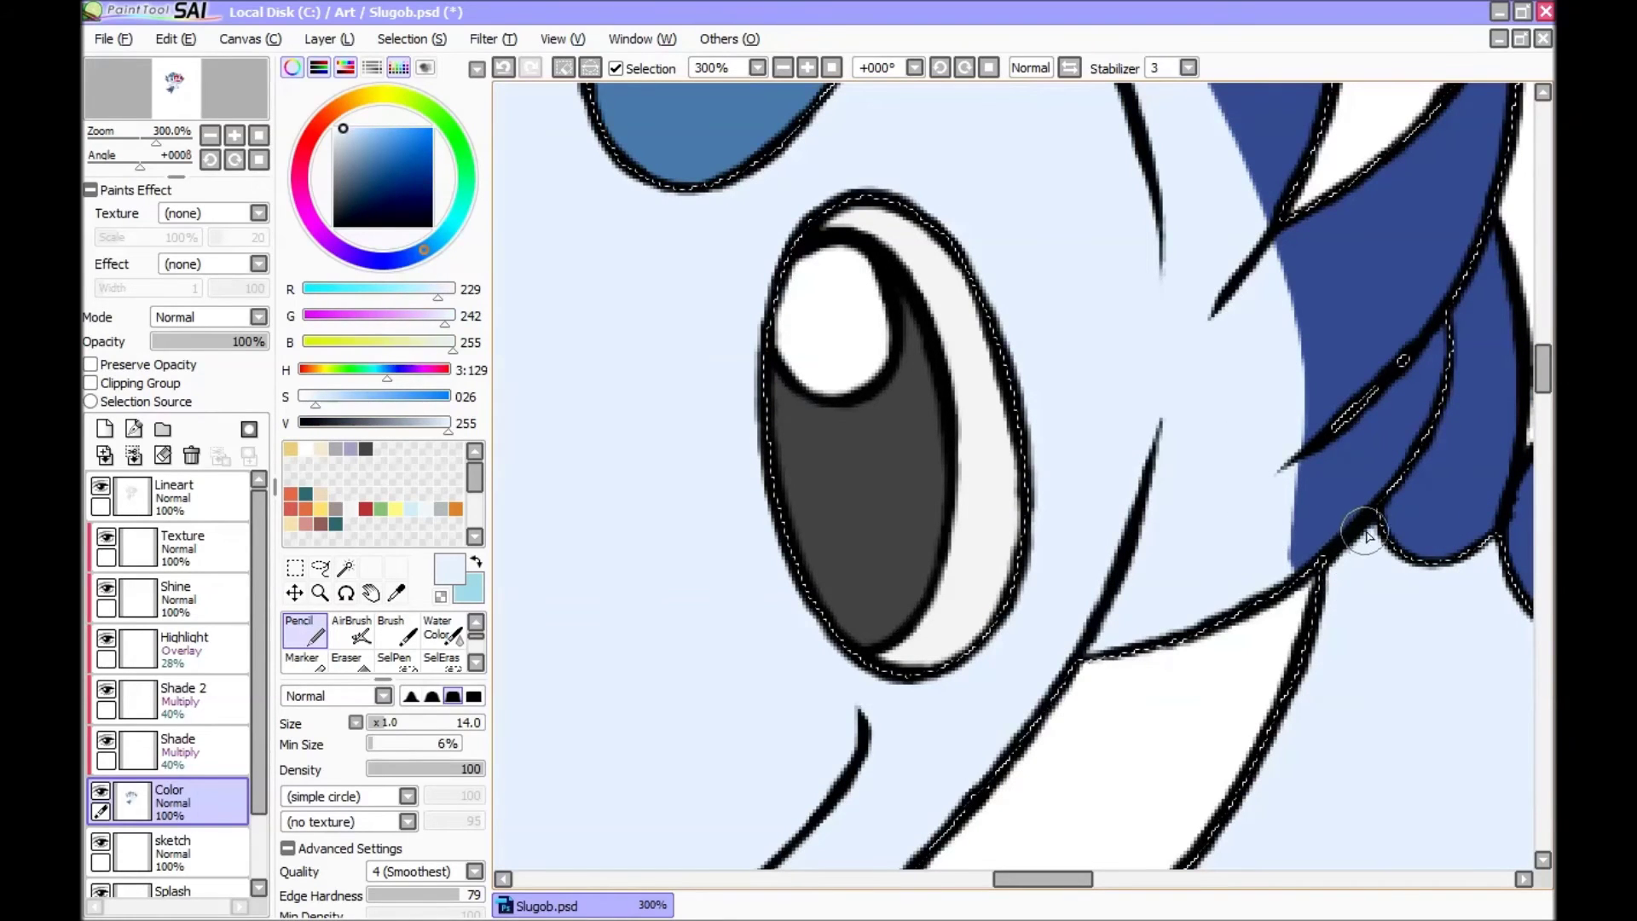
{"action": "scroll", "coordinate": [1321, 388], "scroll_direction": "down", "scroll_amount": 2}
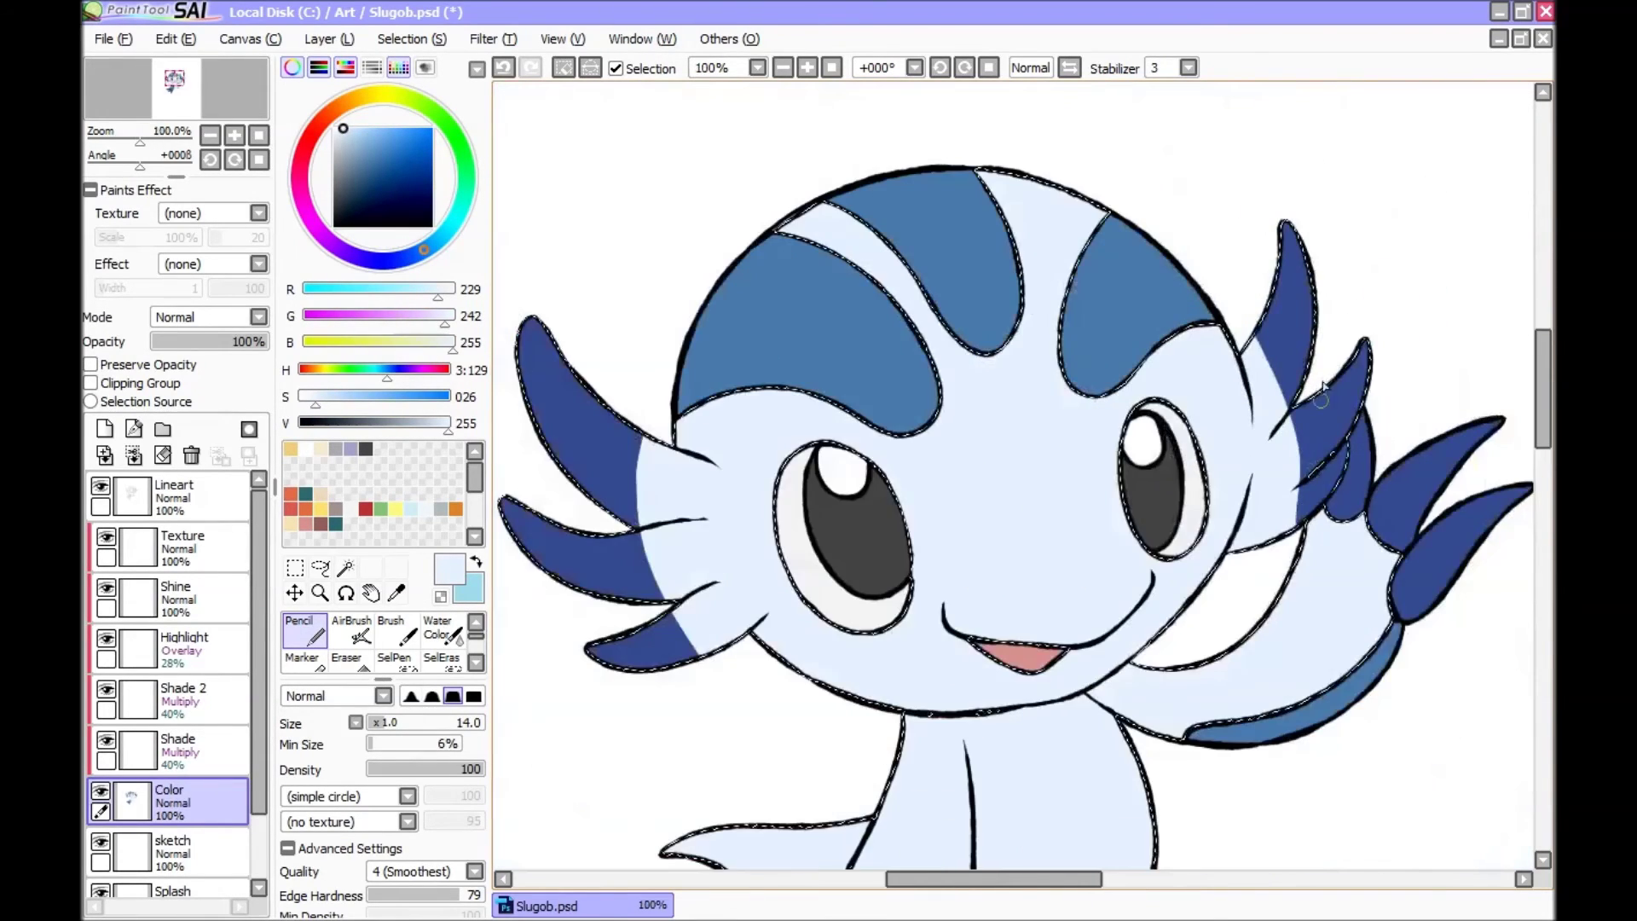
{"action": "scroll", "coordinate": [1322, 388], "scroll_direction": "up", "scroll_amount": 2}
{"action": "scroll", "coordinate": [1262, 609], "scroll_direction": "down", "scroll_amount": 2}
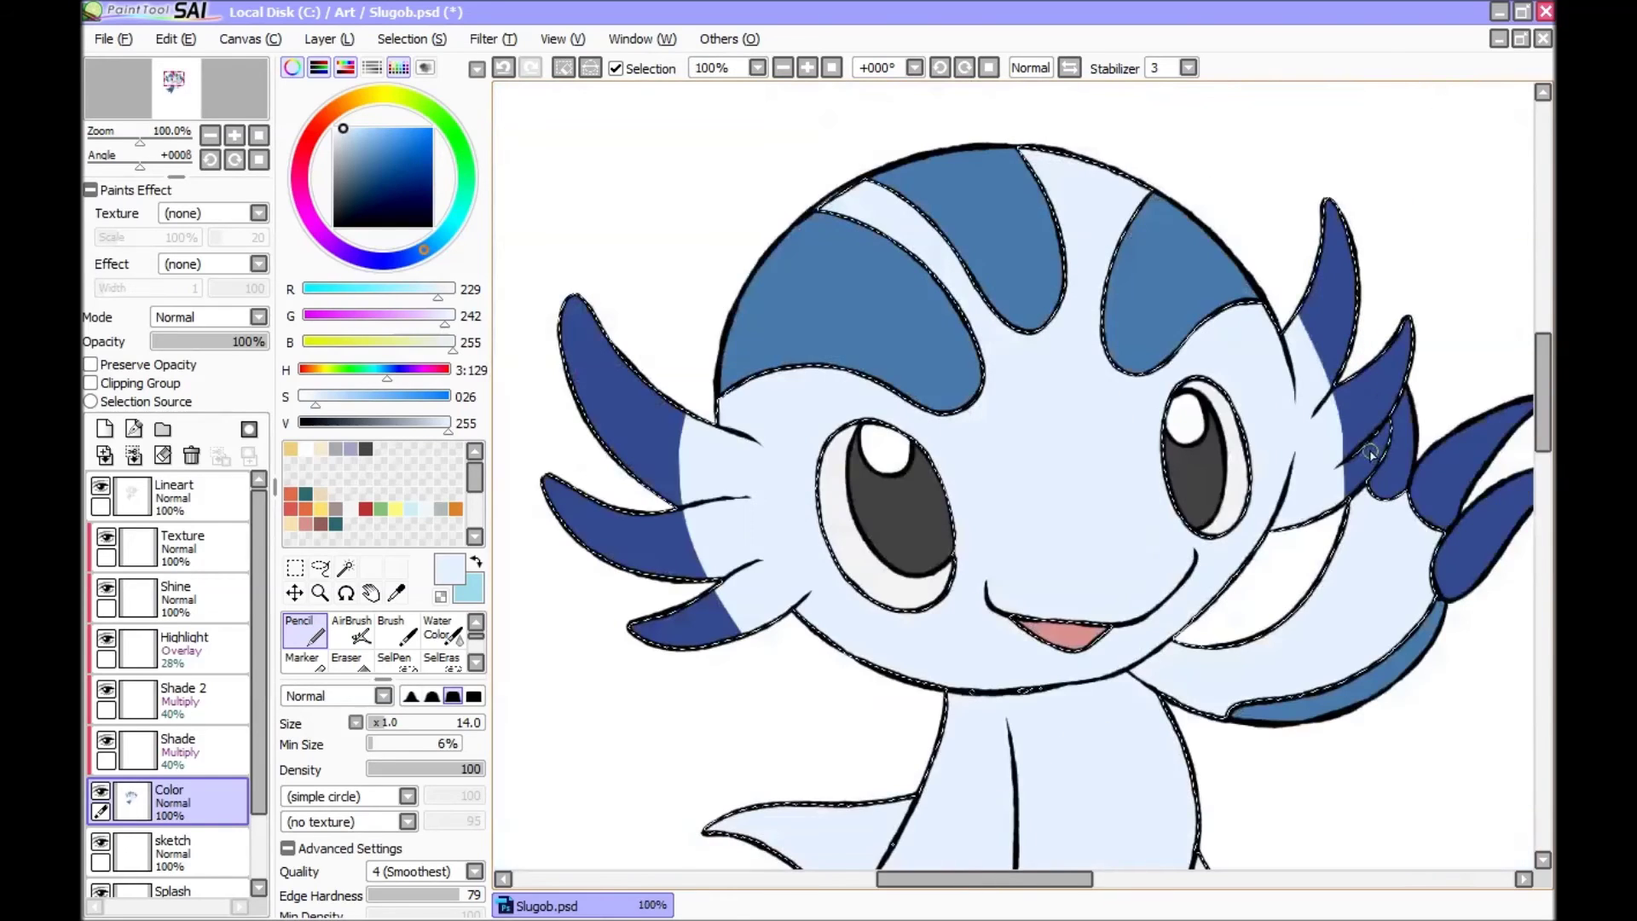
{"action": "scroll", "coordinate": [1407, 477], "scroll_direction": "down", "scroll_amount": 1}
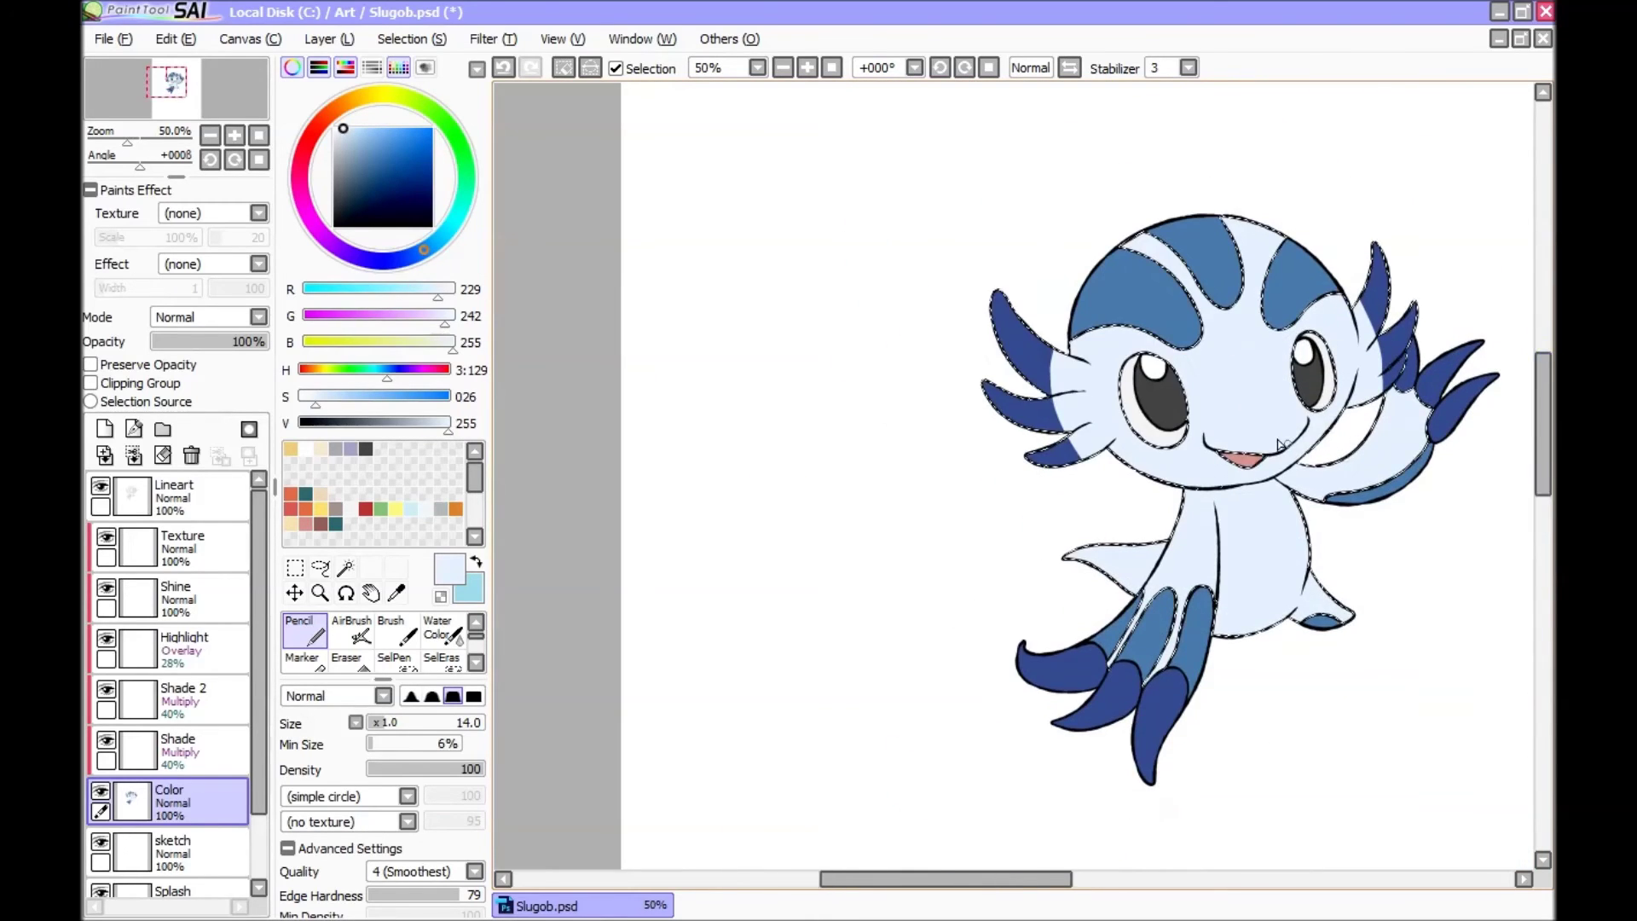
{"action": "scroll", "coordinate": [1211, 371], "scroll_direction": "up", "scroll_amount": 1}
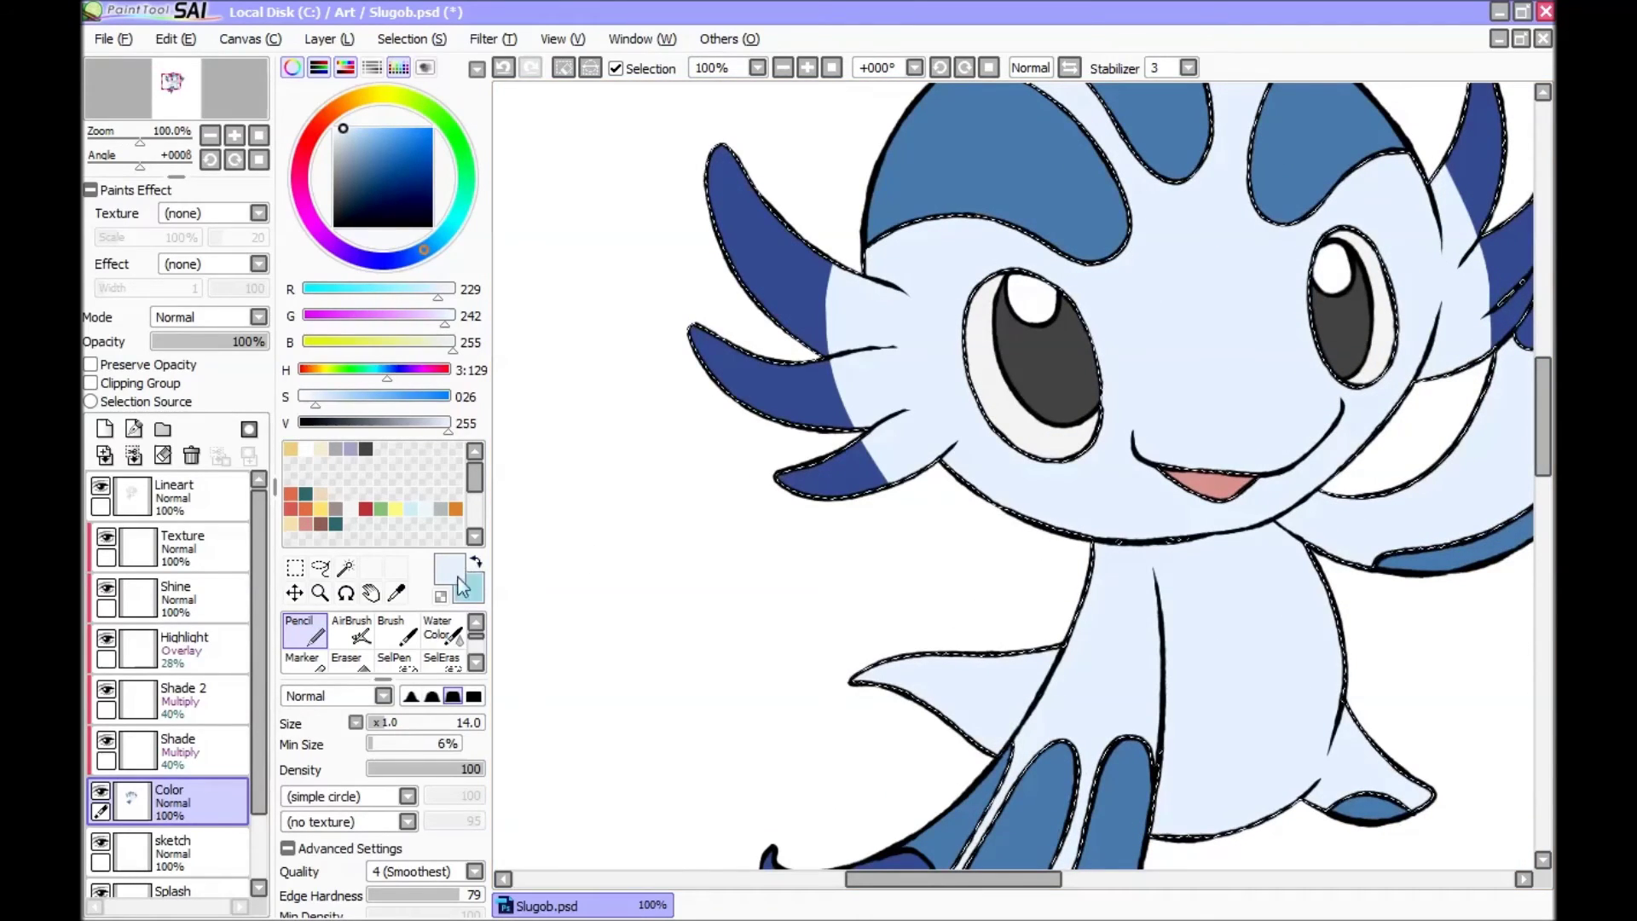
{"action": "scroll", "coordinate": [1079, 682], "scroll_direction": "up", "scroll_amount": 1}
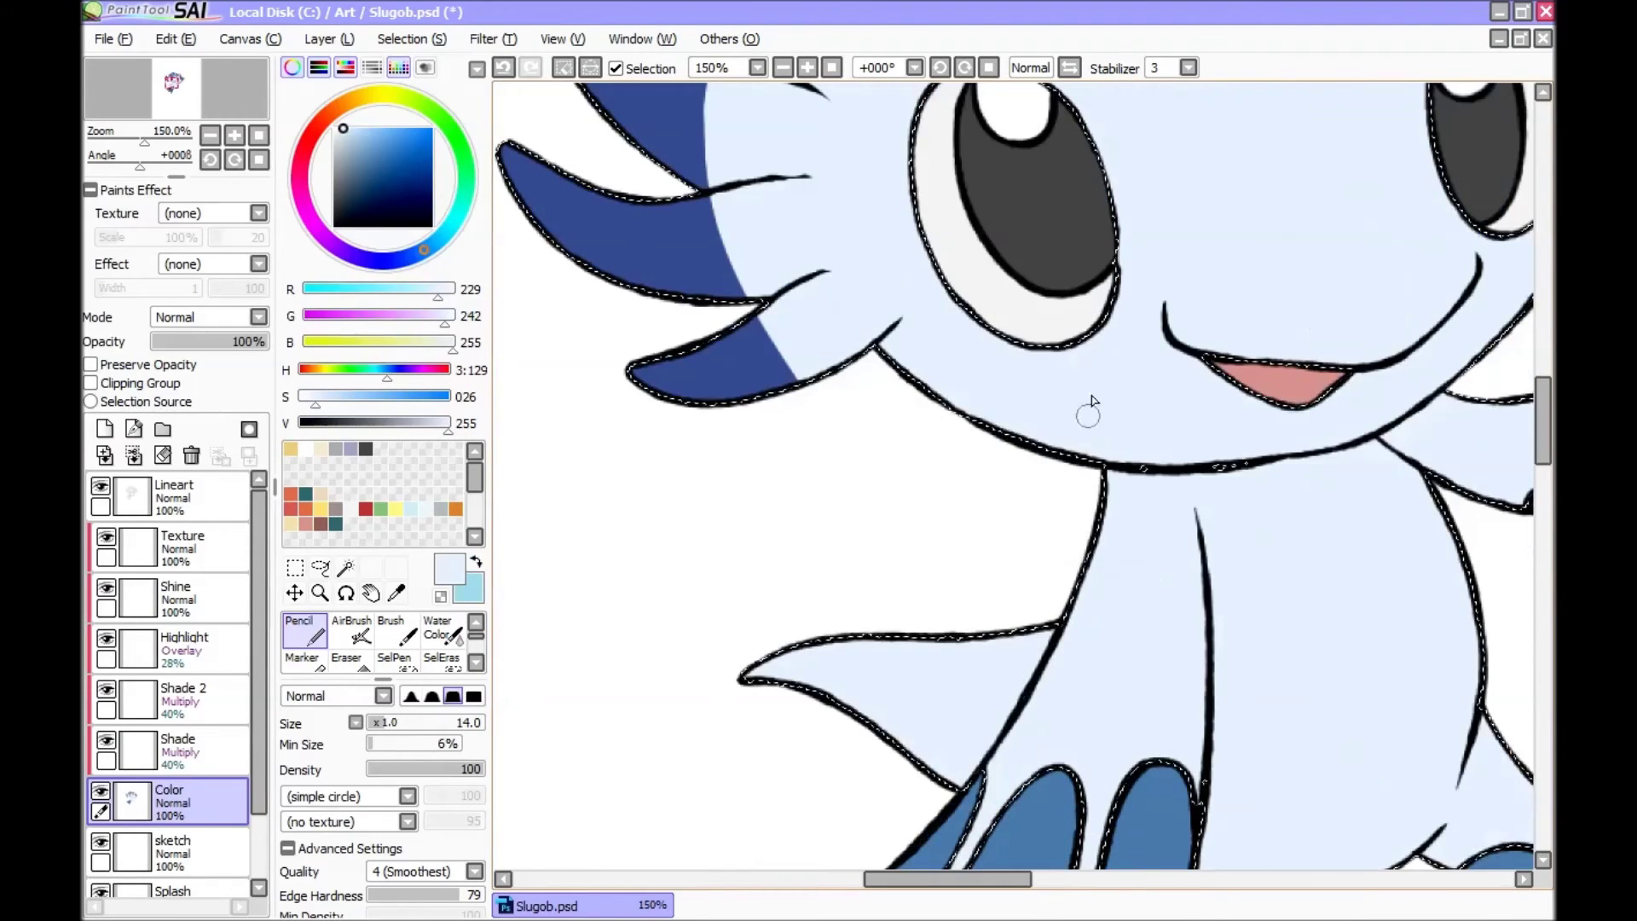
{"action": "scroll", "coordinate": [1089, 409], "scroll_direction": "down", "scroll_amount": 2}
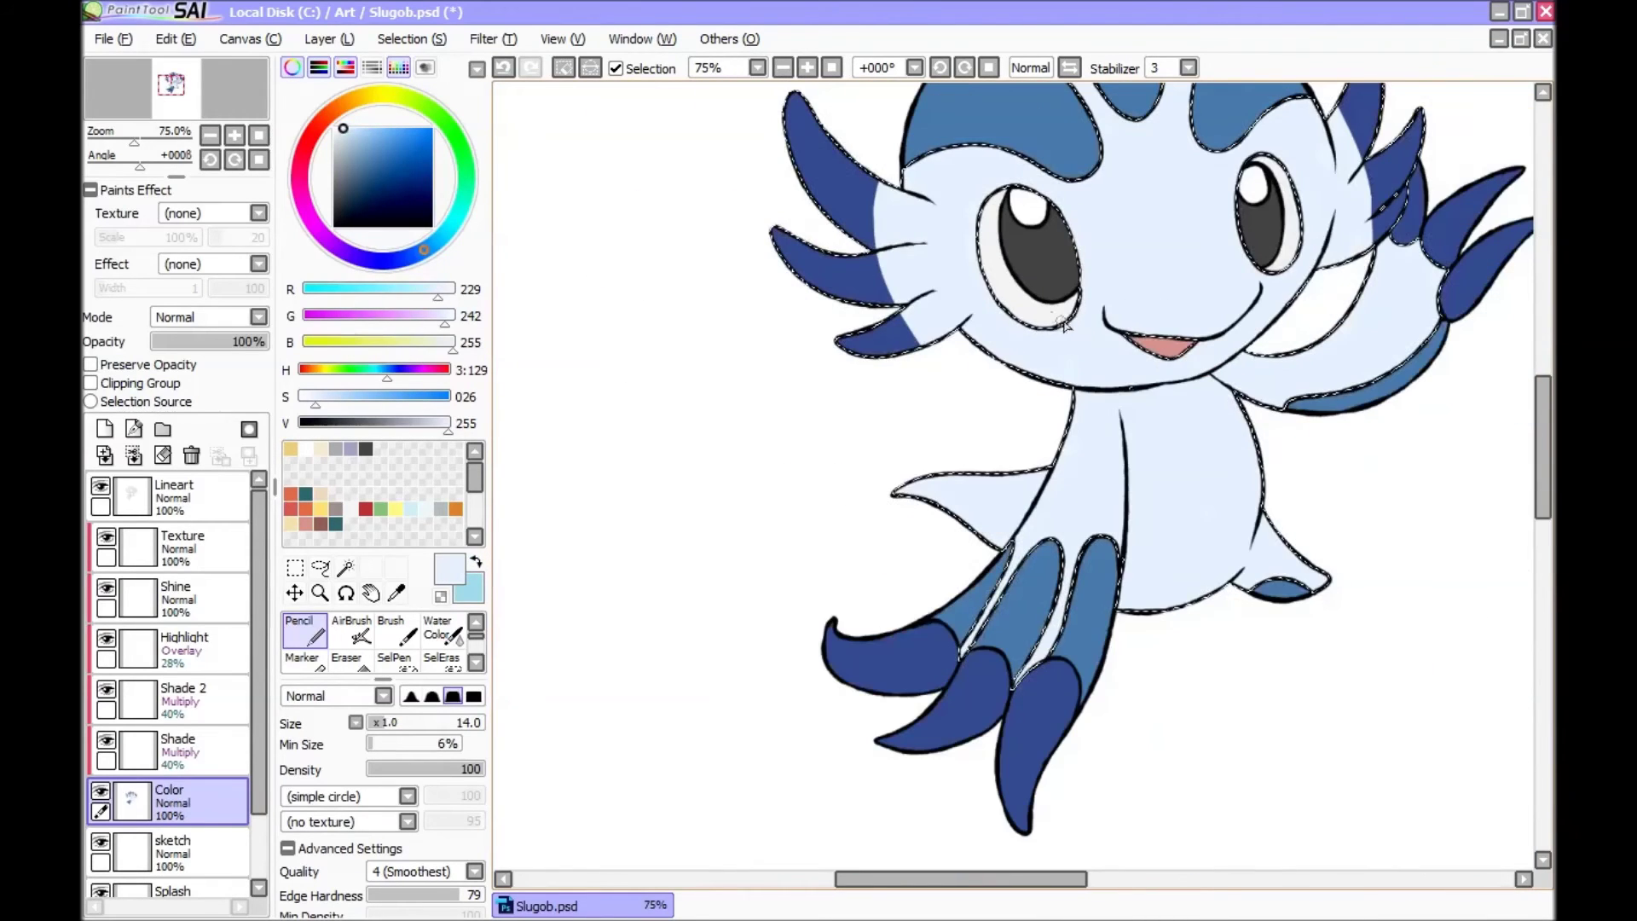
{"action": "left_click", "coordinate": [1023, 129], "text": "alt"}
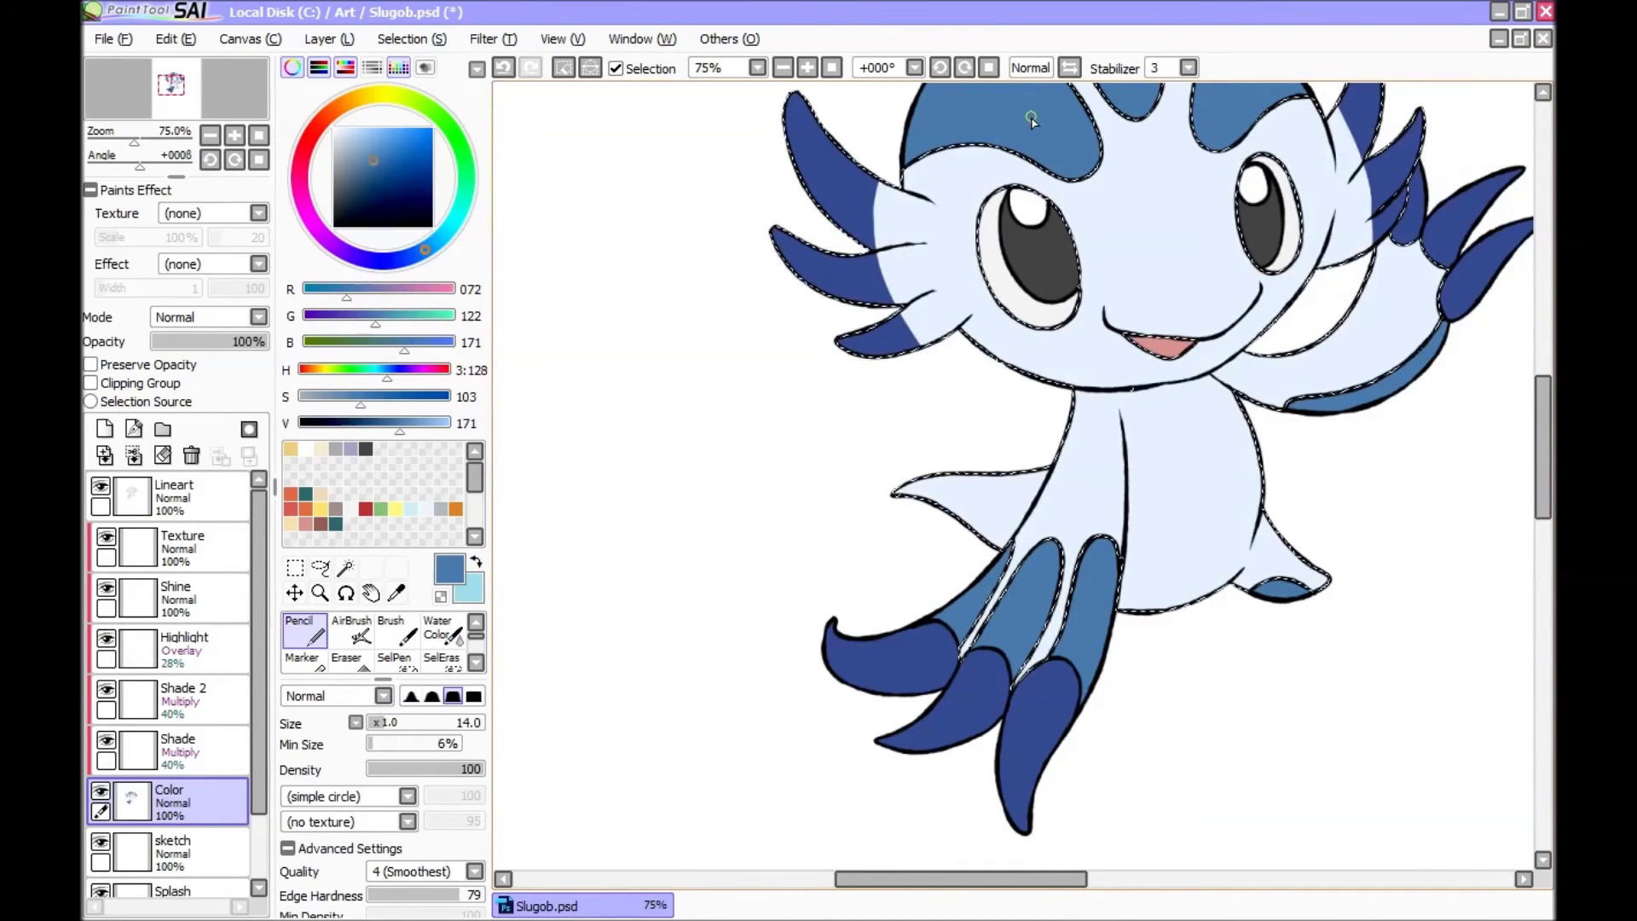
{"action": "left_click", "coordinate": [1087, 498], "text": "alt"}
Step: Sample the fin's dark blue and paint it along the body edge and over the fin stripe at brush 25
{"action": "scroll", "coordinate": [1511, 450], "scroll_direction": "down", "scroll_amount": 1}
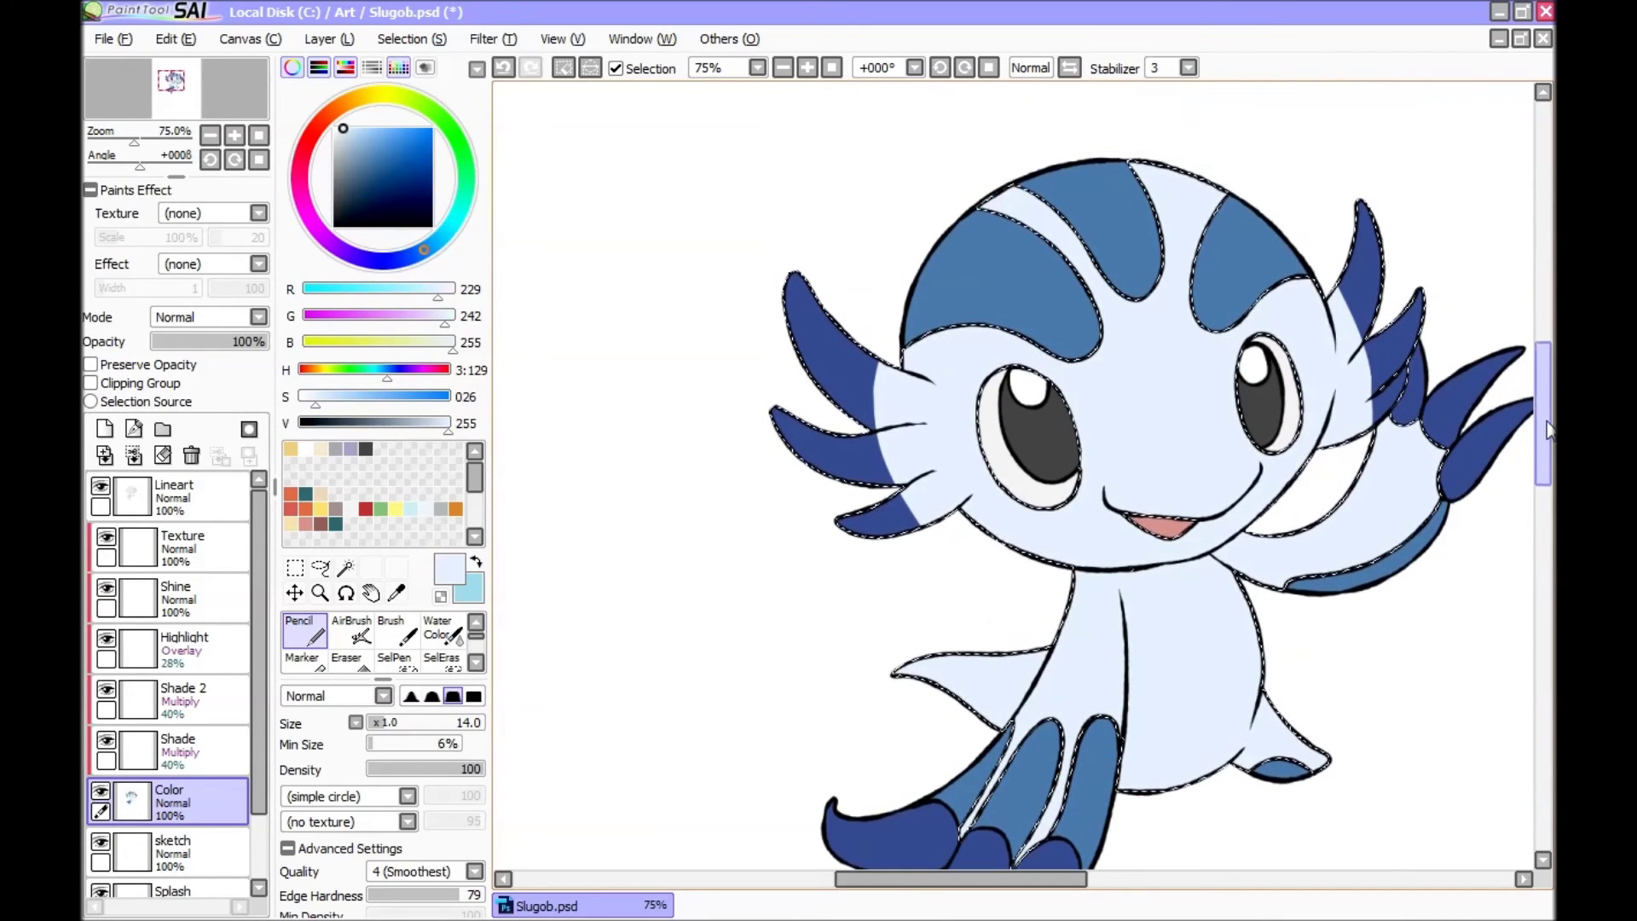
{"action": "scroll", "coordinate": [1385, 376], "scroll_direction": "up", "scroll_amount": 3}
{"action": "left_click", "coordinate": [1385, 377], "text": "alt"}
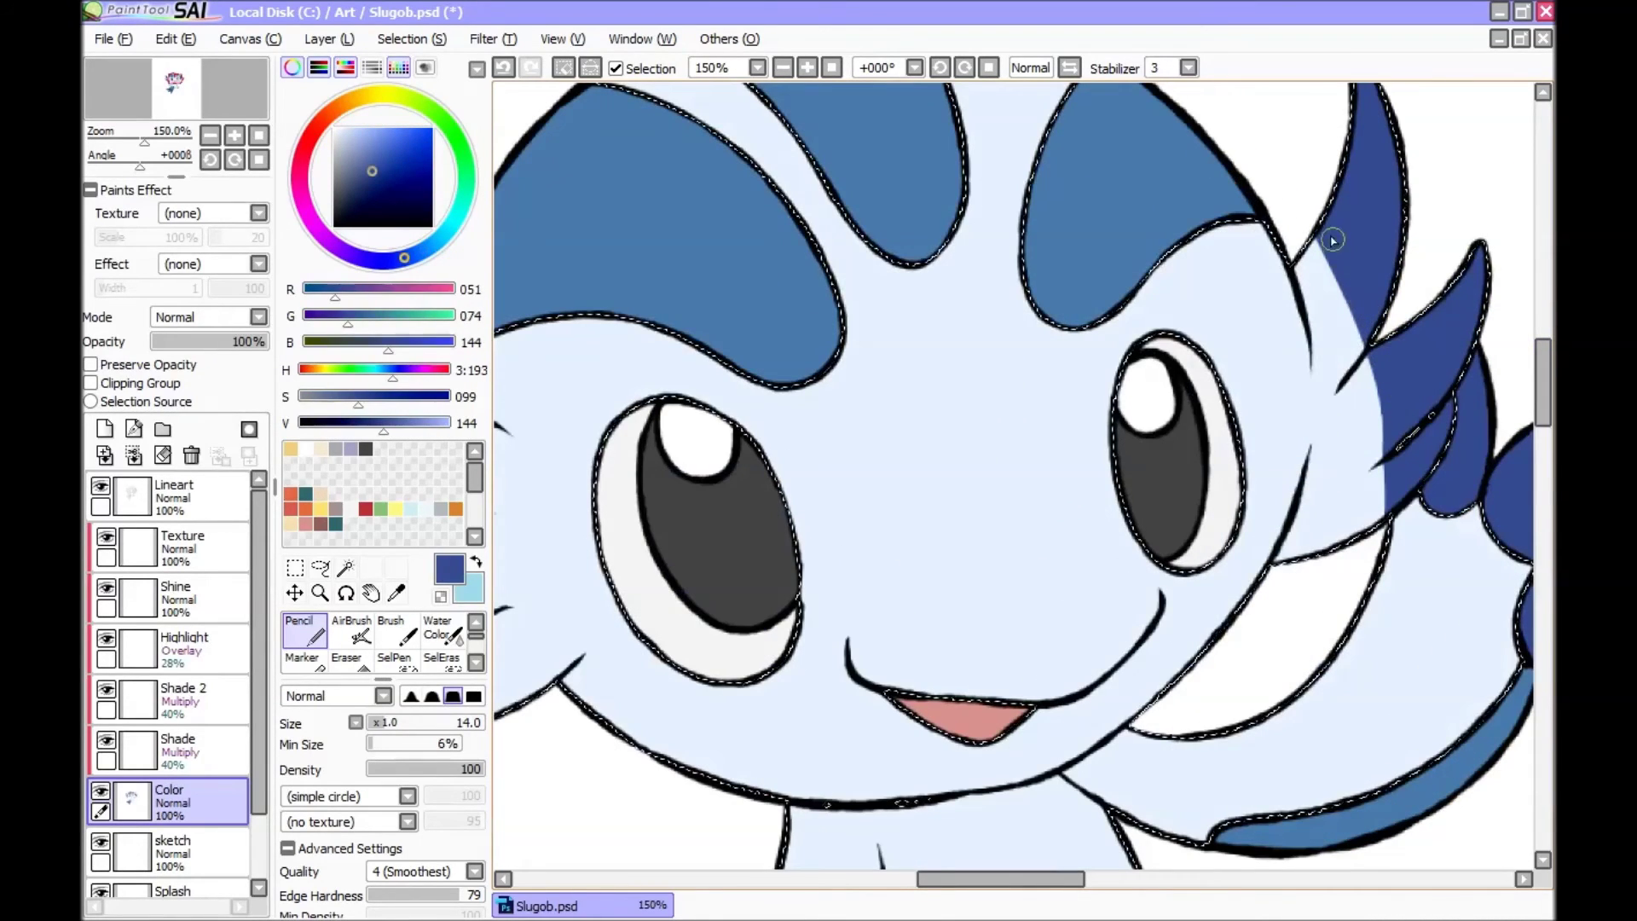
{"action": "left_click_drag", "start_coordinate": [1354, 313], "coordinate": [1365, 530]}
{"action": "key", "text": "bracketright"}
{"action": "key", "text": "bracketright"}
{"action": "key", "text": "bracketright"}
{"action": "left_click_drag", "start_coordinate": [1380, 396], "coordinate": [1374, 503]}
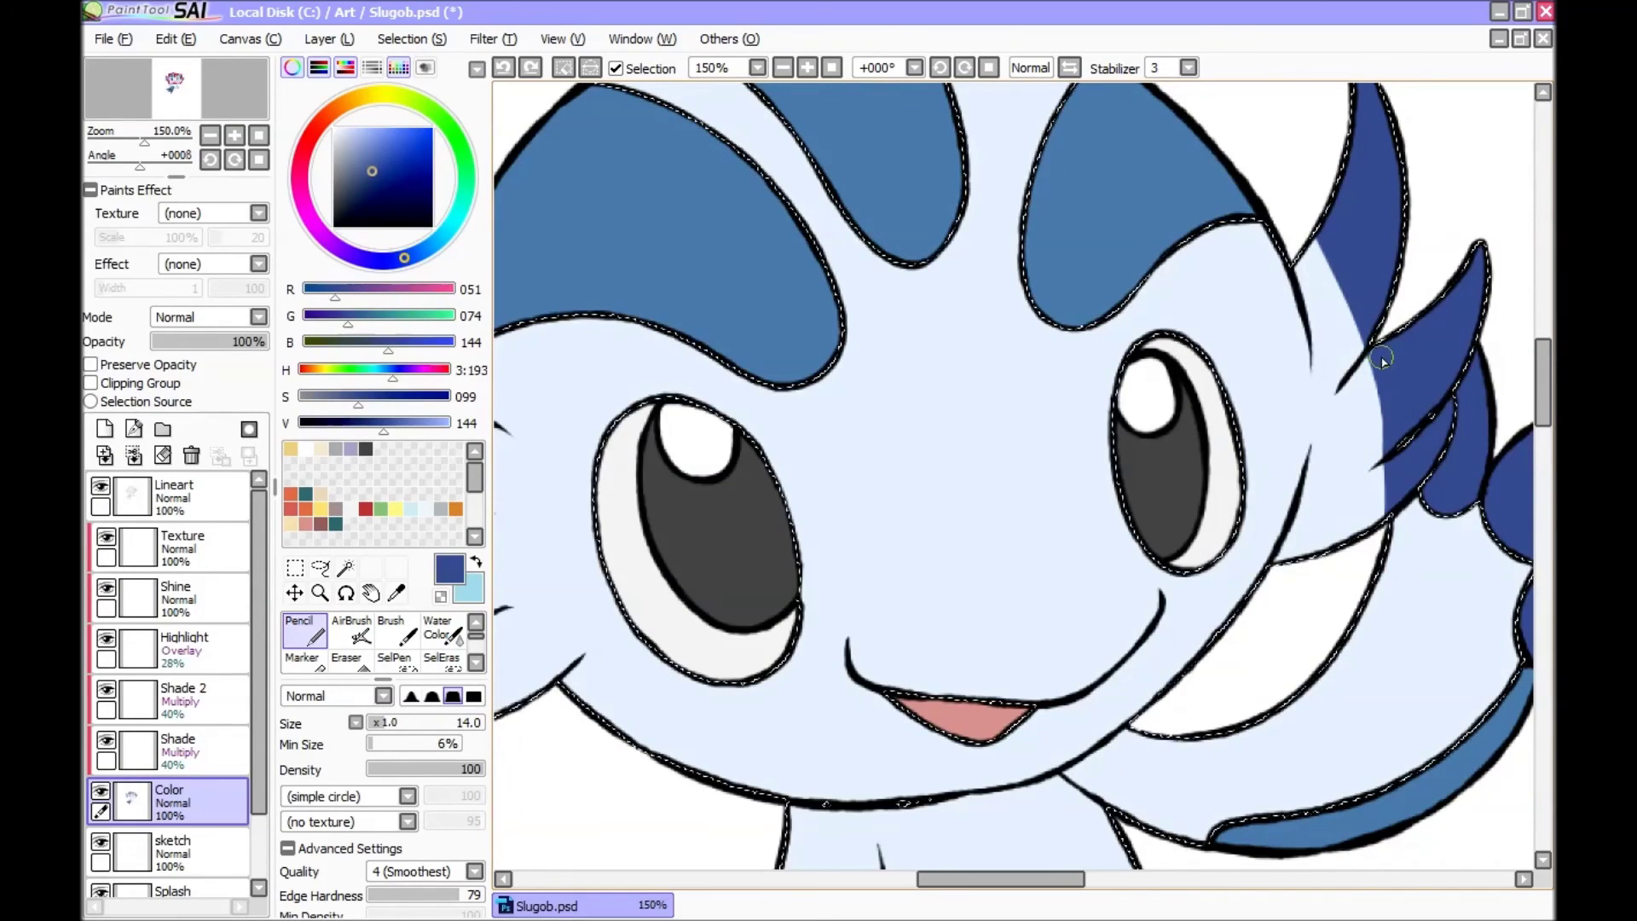
{"action": "mouse_move", "coordinate": [1388, 355]}
{"action": "left_mouse_down"}
{"action": "mouse_move", "coordinate": [1341, 240]}
{"action": "mouse_move", "coordinate": [1352, 562]}
{"action": "left_mouse_up"}
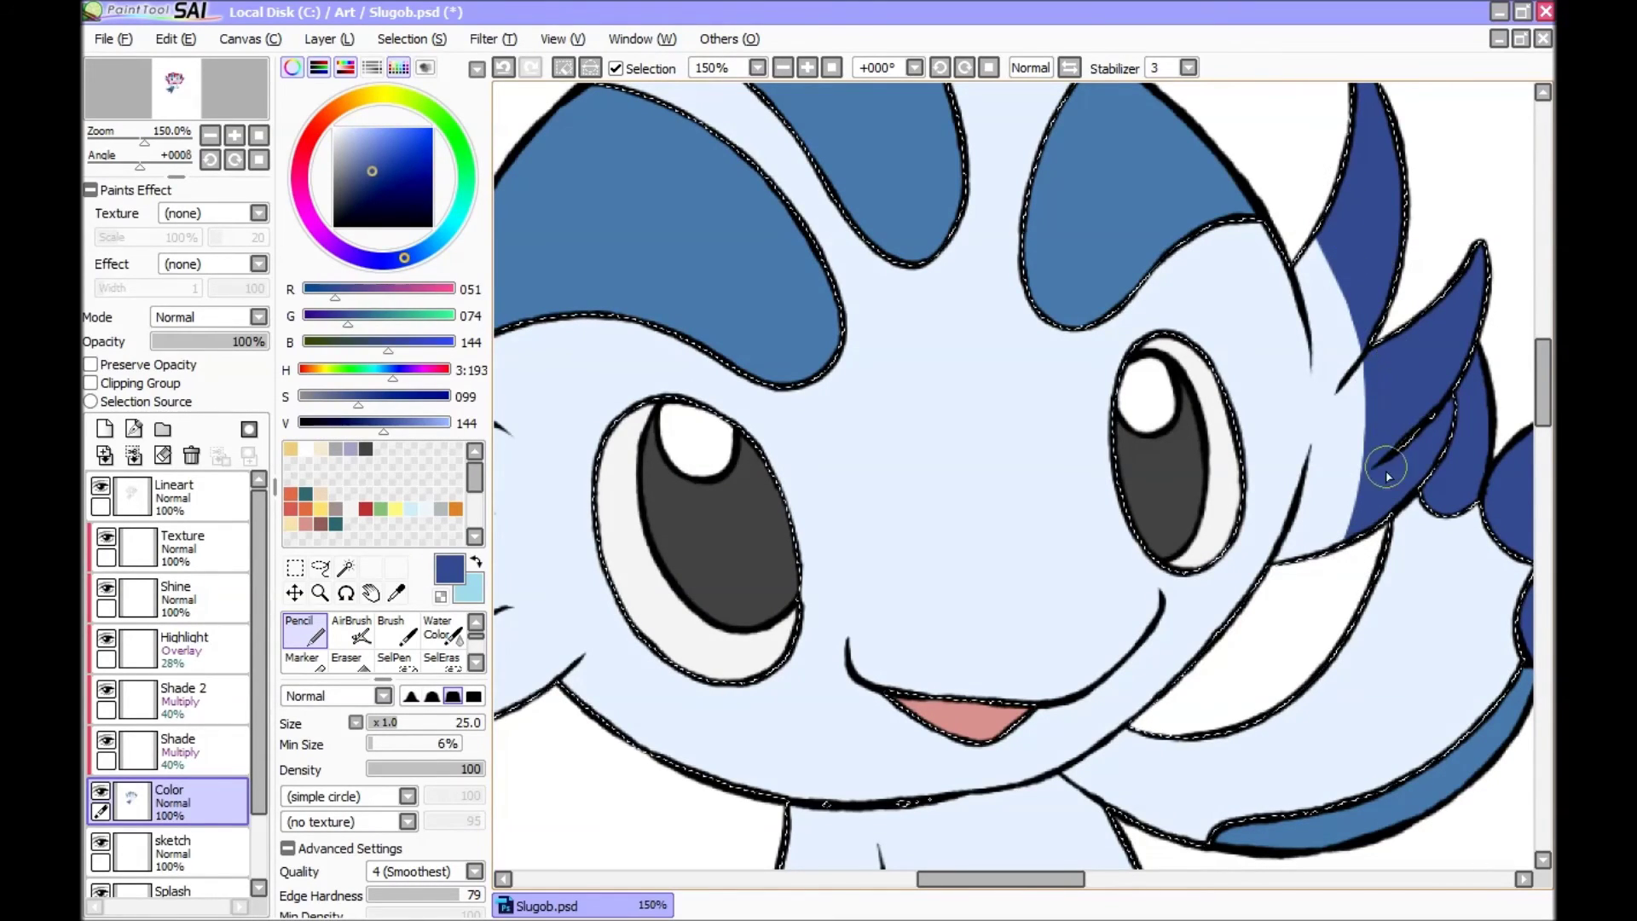
Step: Enlarge the brush to 250, finish the remaining colour strokes, and deselect with Ctrl+D
{"action": "scroll", "coordinate": [1389, 409], "scroll_direction": "down", "scroll_amount": 3}
{"action": "scroll", "coordinate": [1250, 571], "scroll_direction": "up", "scroll_amount": 1}
{"action": "key", "text": "bracketright"}
{"action": "key", "text": "bracketright"}
{"action": "key", "text": "bracketright"}
{"action": "key", "text": "bracketright"}
{"action": "key", "text": "bracketright"}
{"action": "key", "text": "bracketright"}
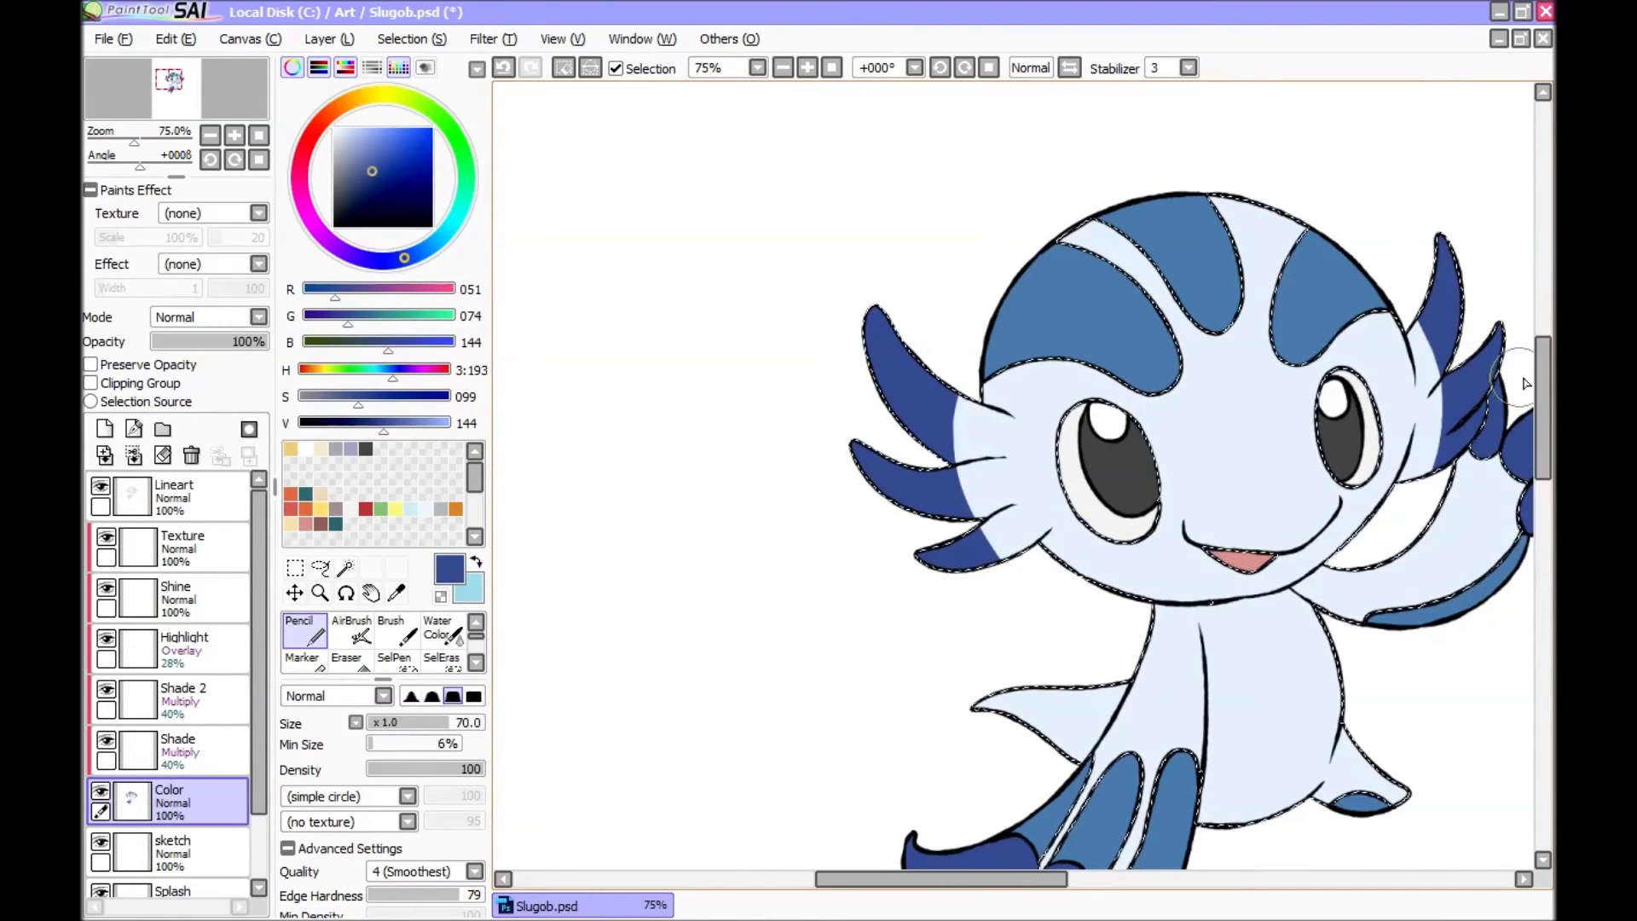
{"action": "scroll", "coordinate": [1098, 521], "scroll_direction": "down", "scroll_amount": 2}
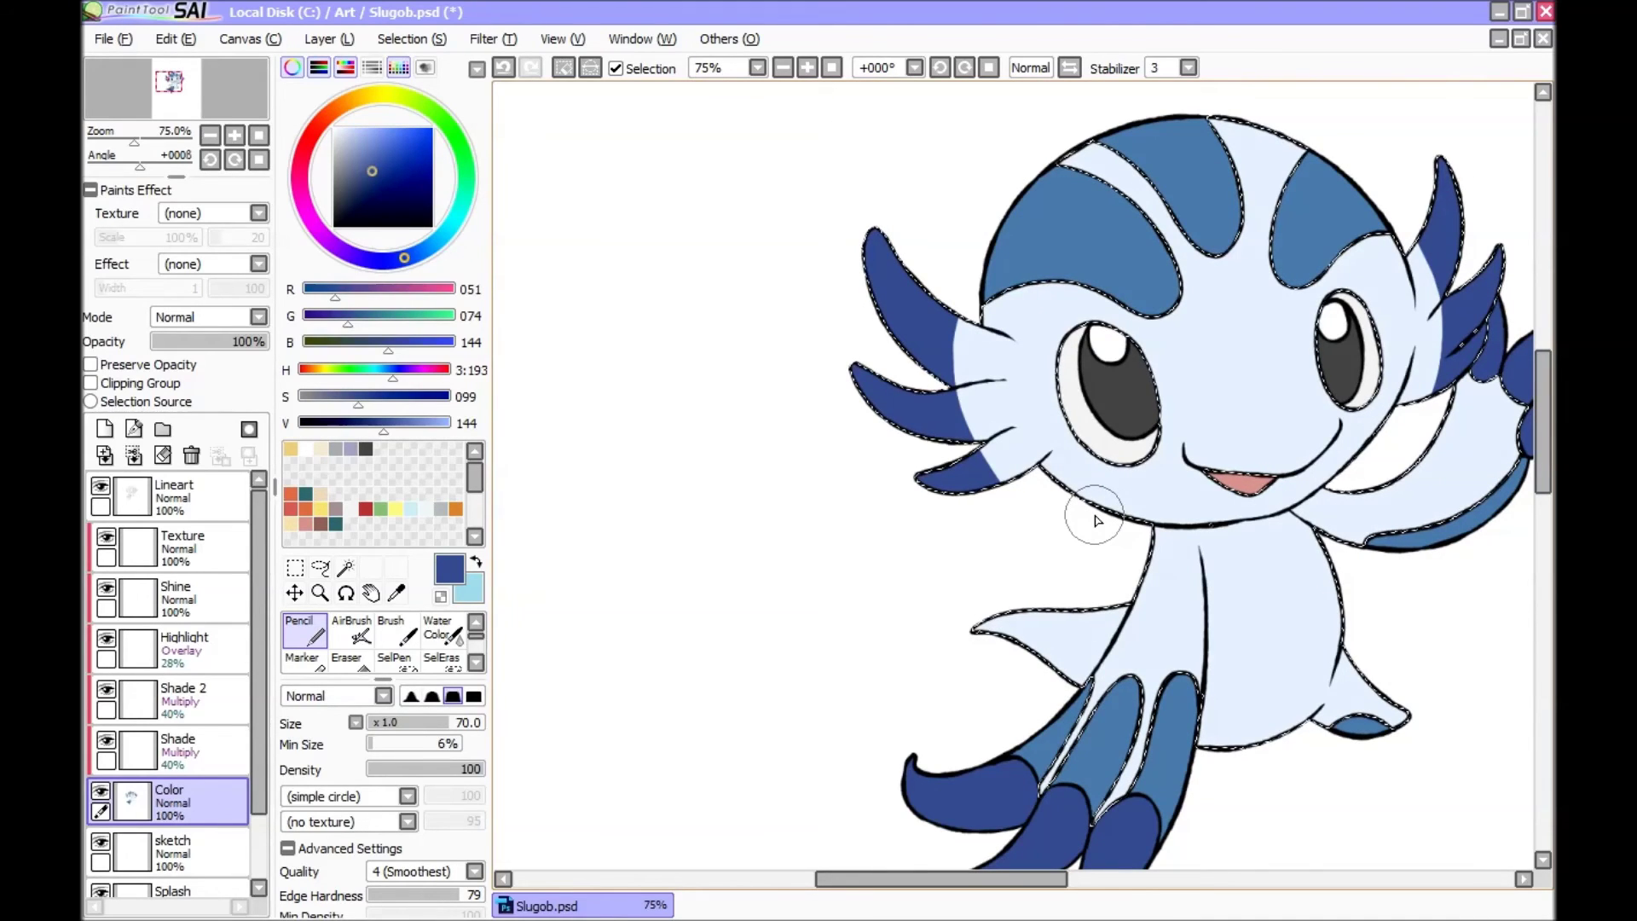
{"action": "key", "text": "bracketright"}
{"action": "key", "text": "bracketright"}
{"action": "key", "text": "bracketright"}
{"action": "key", "text": "bracketright"}
{"action": "key", "text": "bracketright"}
{"action": "key", "text": "bracketright"}
{"action": "key", "text": "bracketright"}
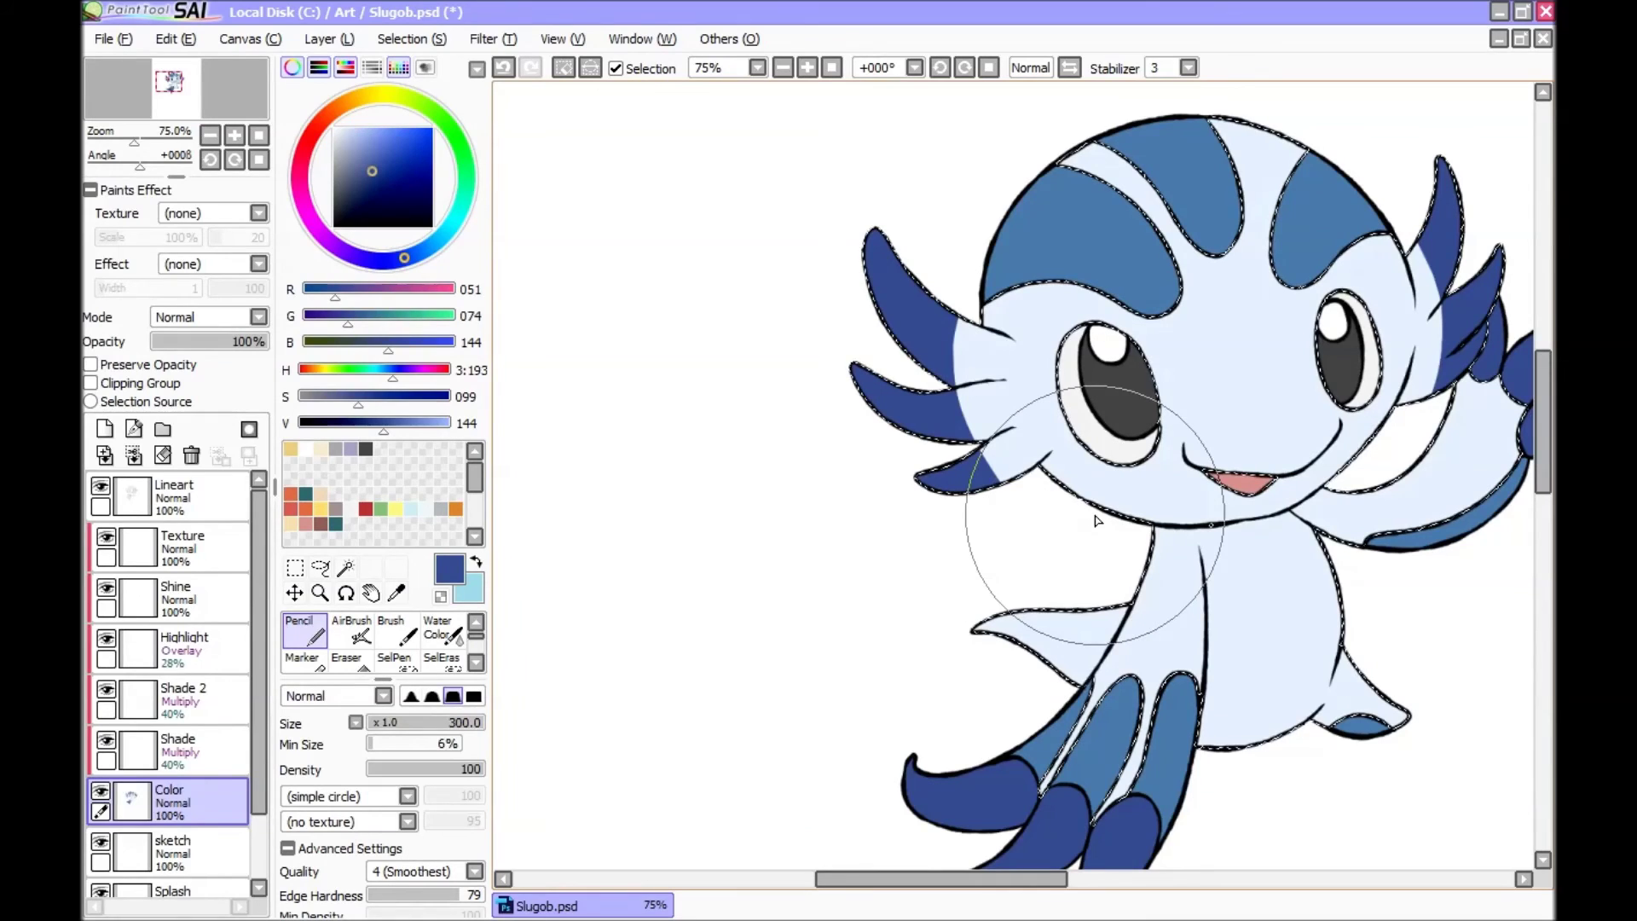
{"action": "key", "text": "bracketright"}
{"action": "key", "text": "bracketright"}
{"action": "key", "text": "bracketright"}
{"action": "key", "text": "bracketleft"}
{"action": "key", "text": "bracketleft"}
{"action": "key", "text": "bracketleft"}
{"action": "key", "text": "bracketleft"}
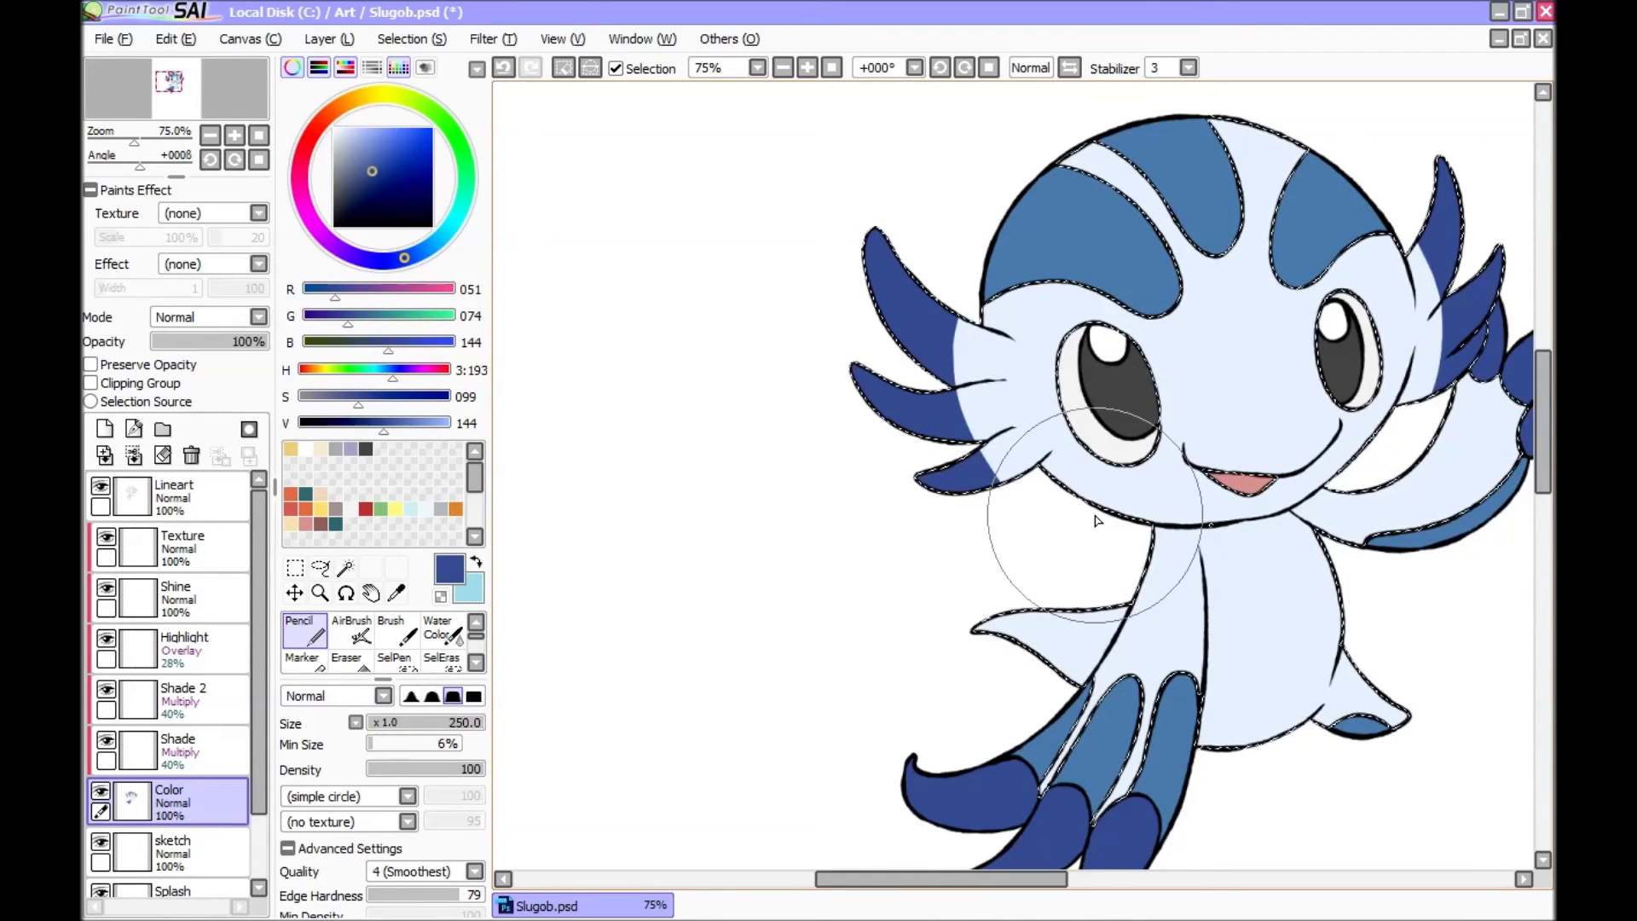
{"action": "left_click_drag", "start_coordinate": [1042, 878], "coordinate": [1102, 885]}
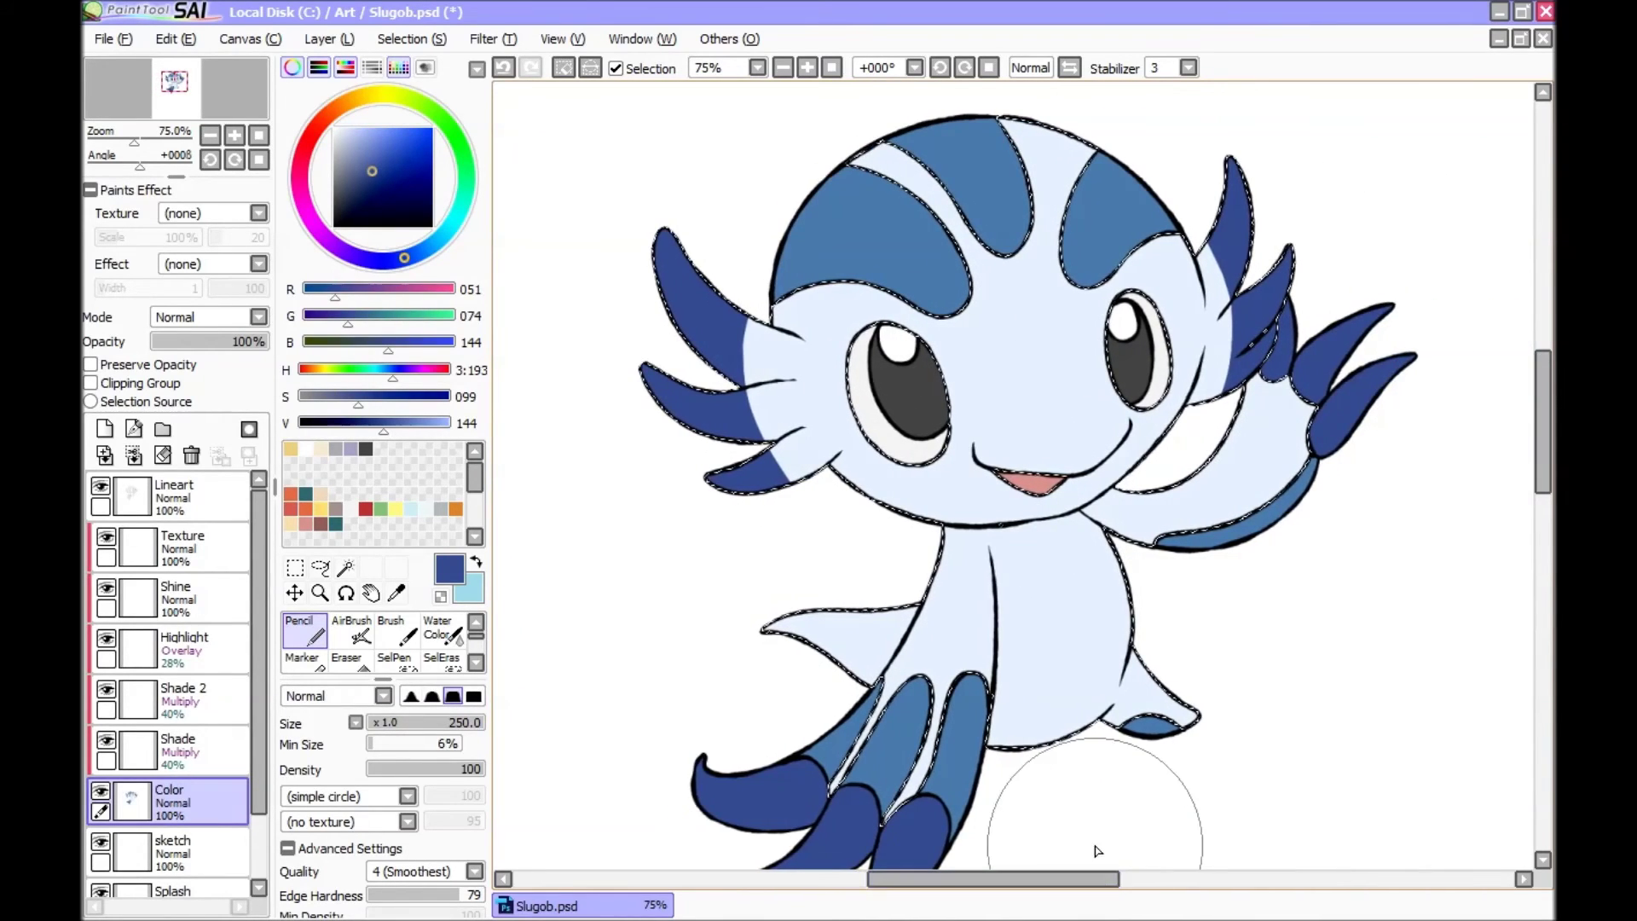
{"action": "left_click_drag", "start_coordinate": [1543, 406], "coordinate": [1543, 415]}
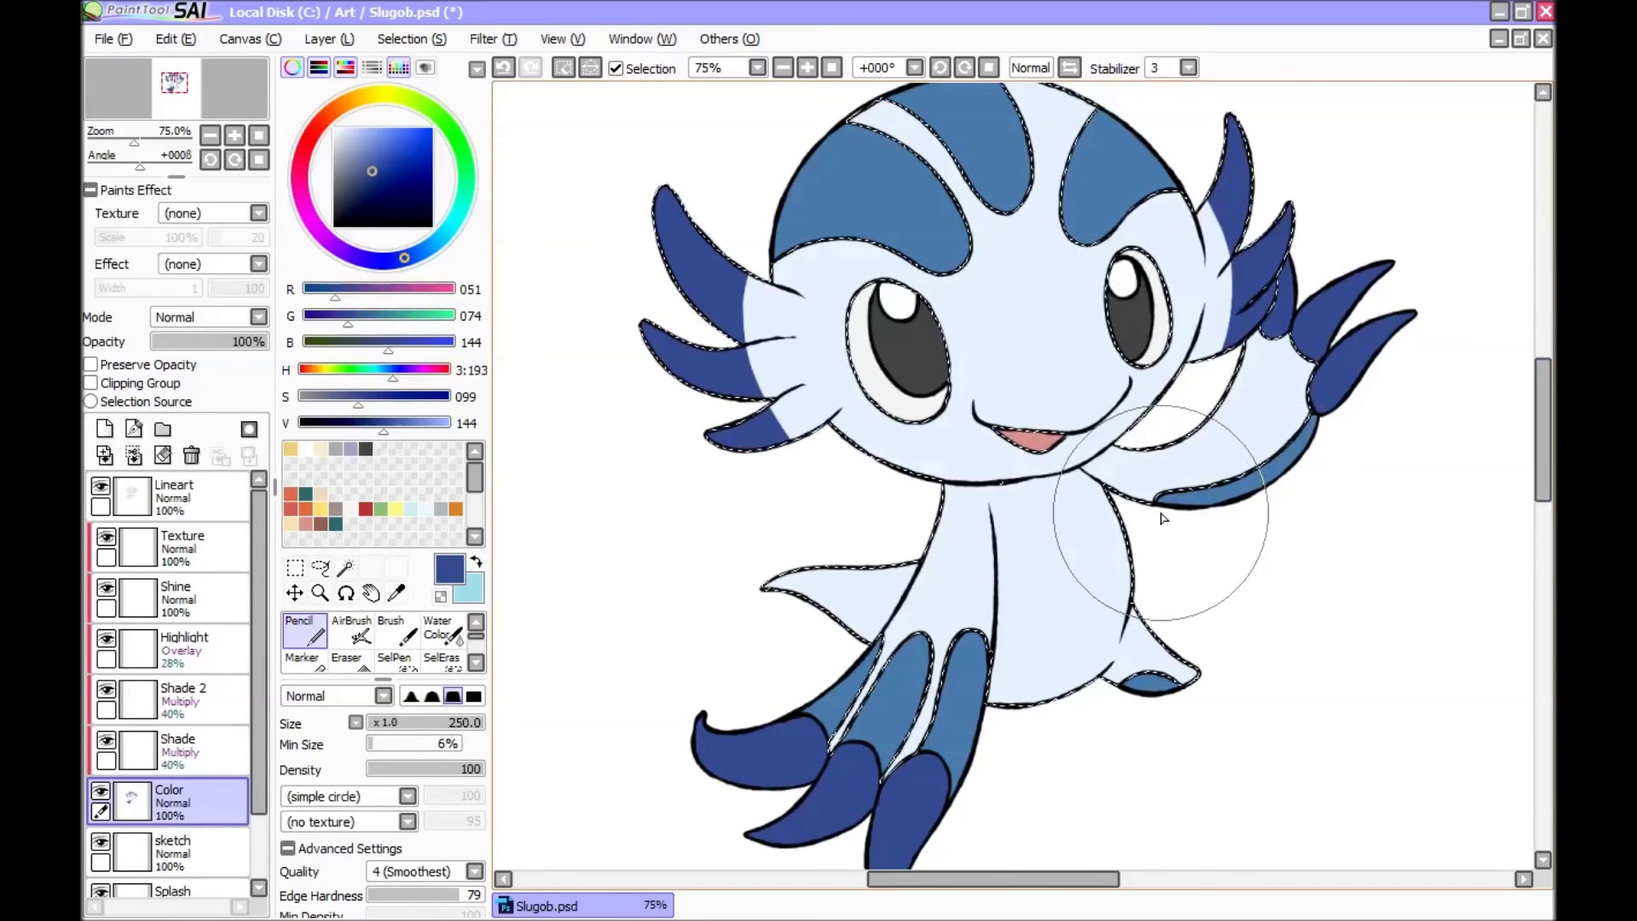
{"action": "key", "text": "ctrl+d"}
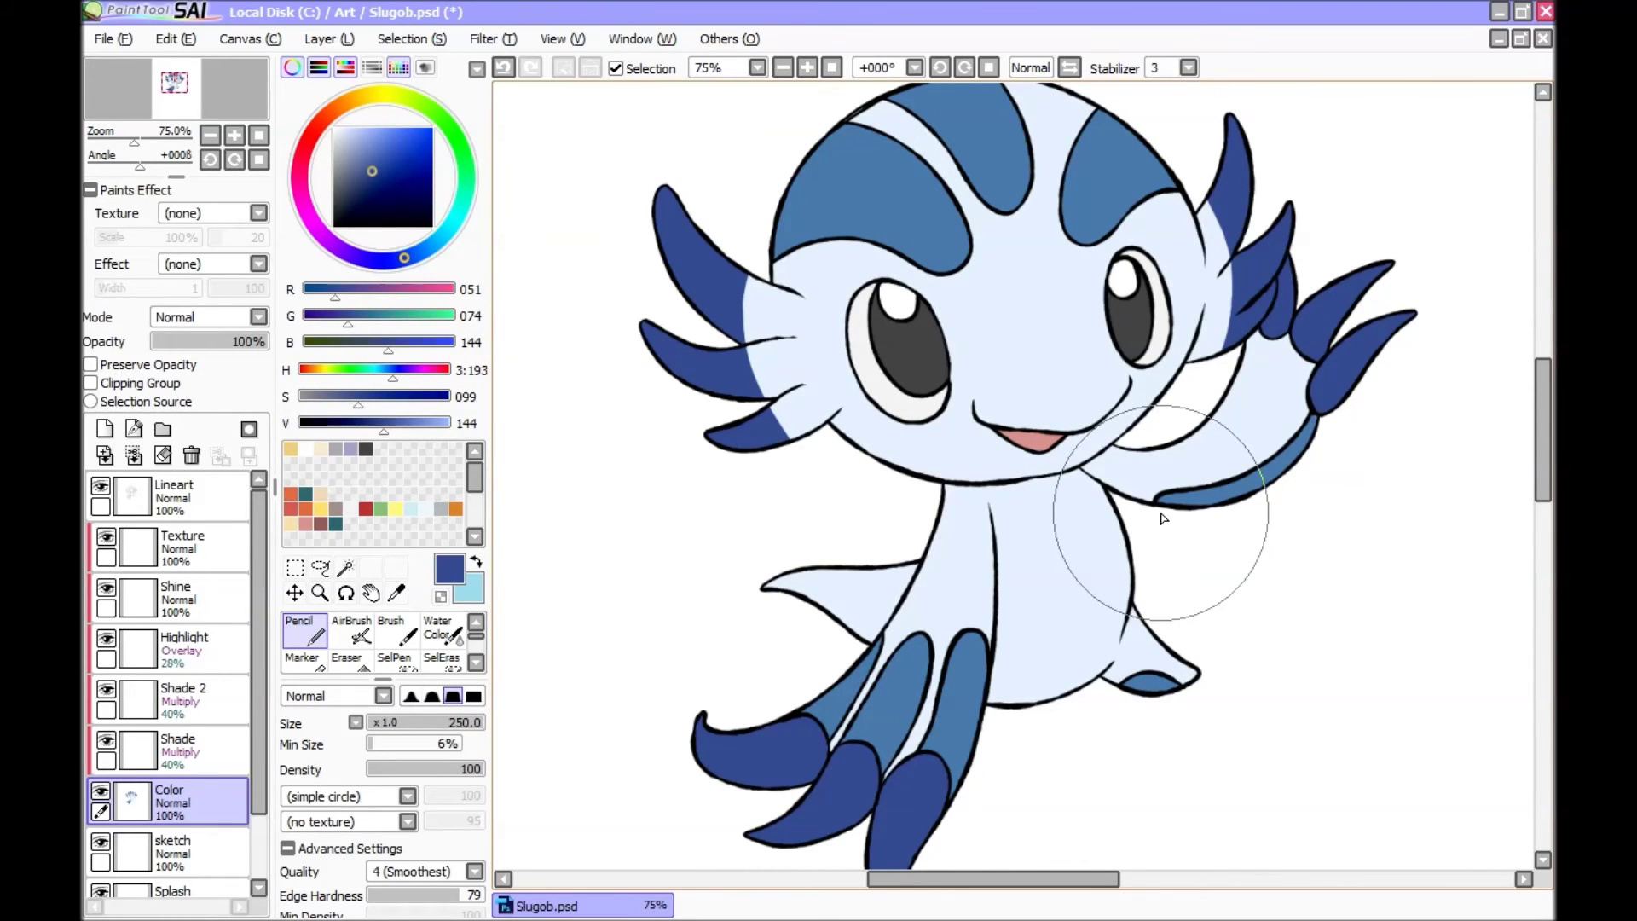
Step: Switch to the clipped Shade layer, pick light grey, and make the brush smaller
{"action": "left_click", "coordinate": [201, 744]}
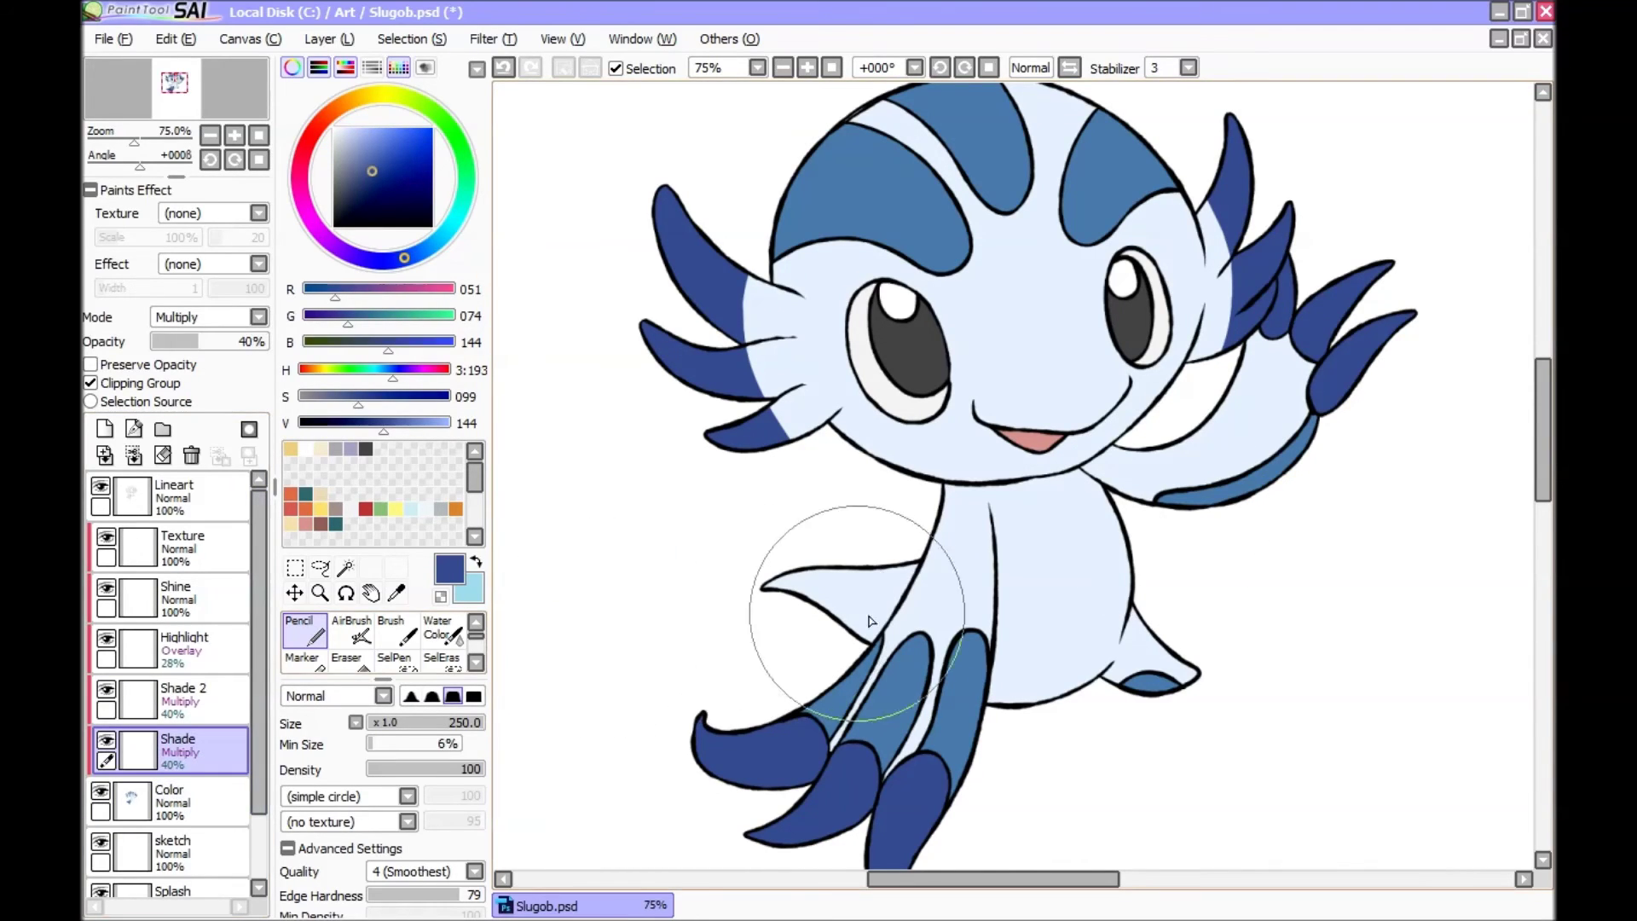
{"action": "left_click", "coordinate": [337, 446]}
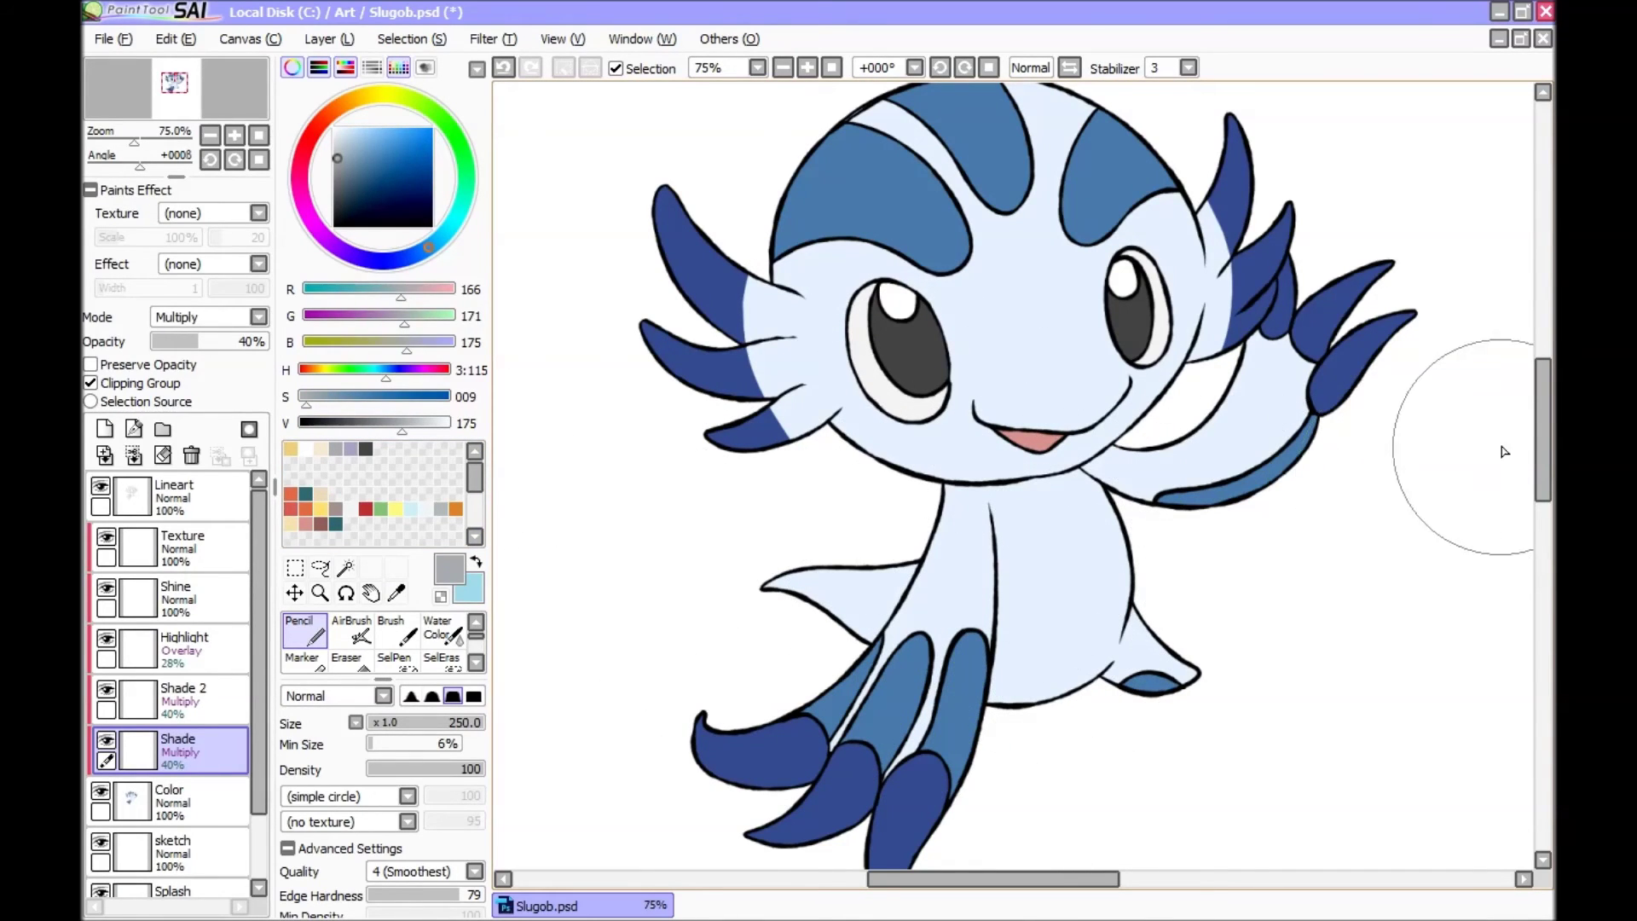
{"action": "scroll", "coordinate": [1542, 445], "scroll_direction": "up", "scroll_amount": 1}
{"action": "key", "text": "bracketleft"}
{"action": "key", "text": "bracketleft"}
{"action": "key", "text": "bracketleft"}
{"action": "key", "text": "bracketleft"}
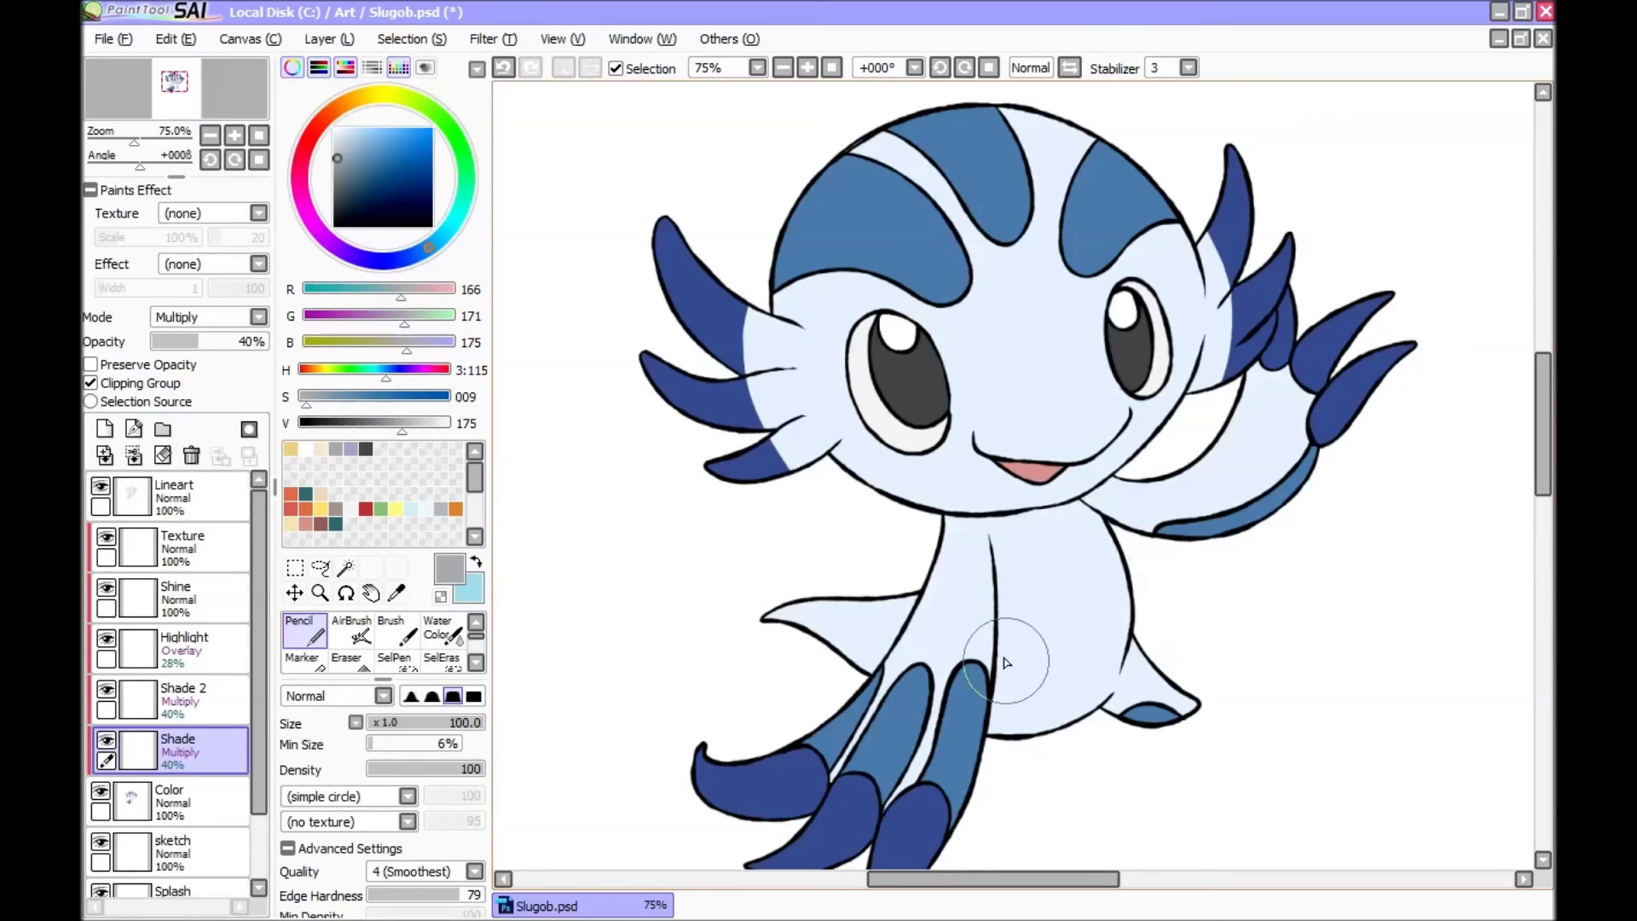
Step: Shade the lower body, the left fin and the right side of the head in grey
{"action": "mouse_move", "coordinate": [1015, 660]}
{"action": "left_mouse_down"}
{"action": "mouse_move", "coordinate": [1053, 674]}
{"action": "mouse_move", "coordinate": [1002, 741]}
{"action": "mouse_move", "coordinate": [1078, 676]}
{"action": "left_mouse_up"}
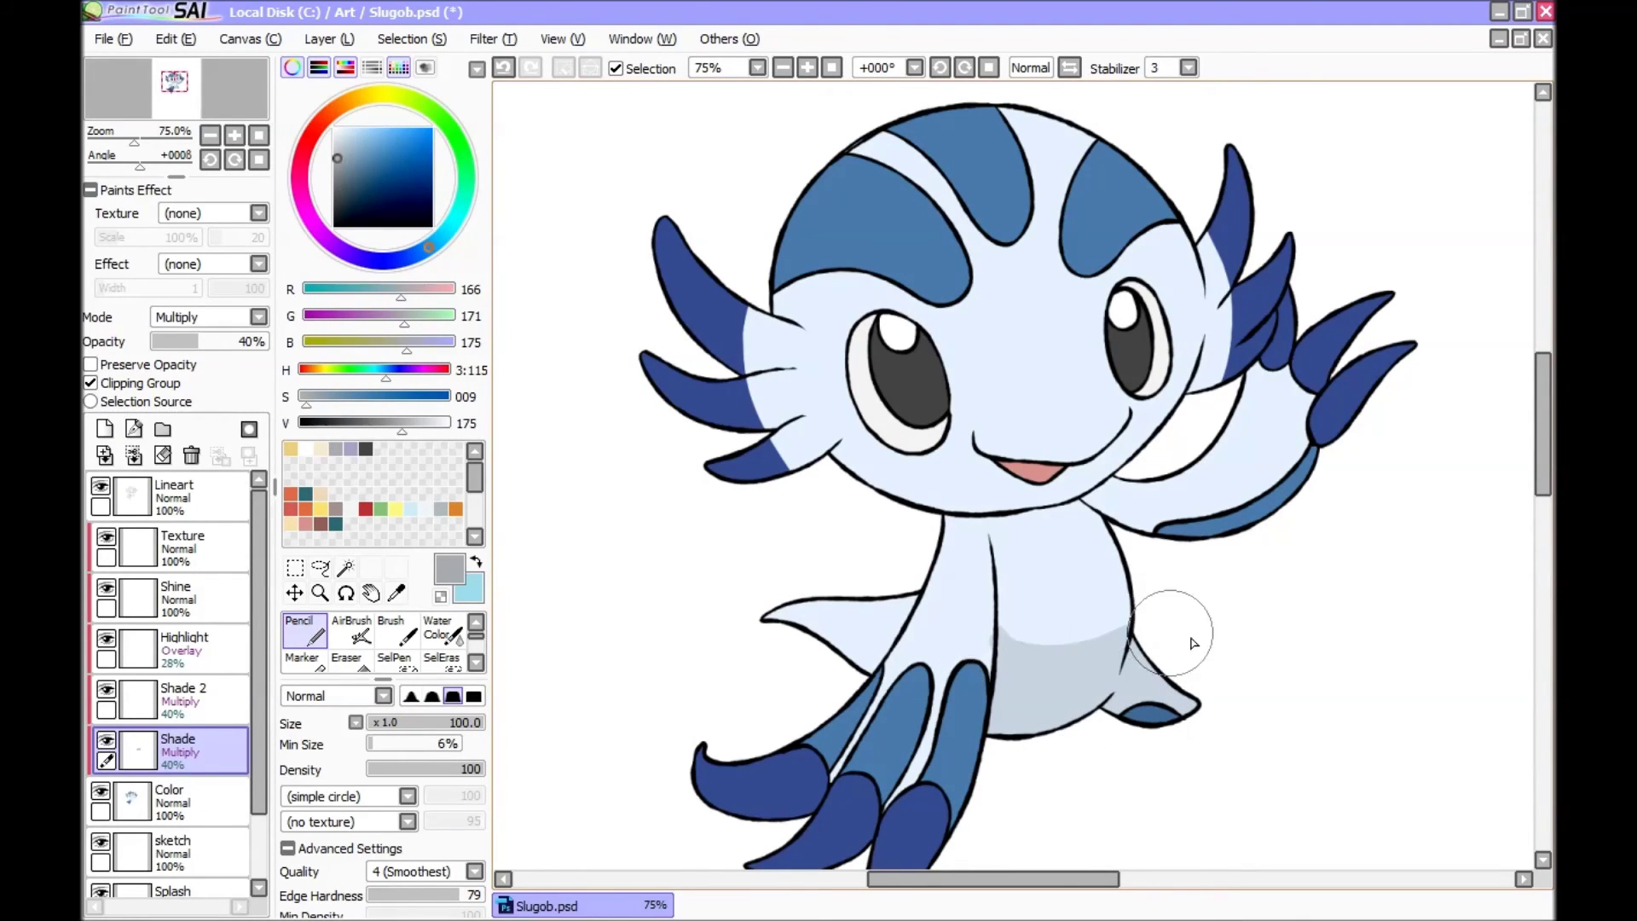
{"action": "mouse_move", "coordinate": [904, 631]}
{"action": "left_mouse_down"}
{"action": "mouse_move", "coordinate": [887, 631]}
{"action": "mouse_move", "coordinate": [912, 614]}
{"action": "mouse_move", "coordinate": [879, 597]}
{"action": "mouse_move", "coordinate": [819, 662]}
{"action": "mouse_move", "coordinate": [810, 605]}
{"action": "mouse_move", "coordinate": [744, 633]}
{"action": "left_mouse_up"}
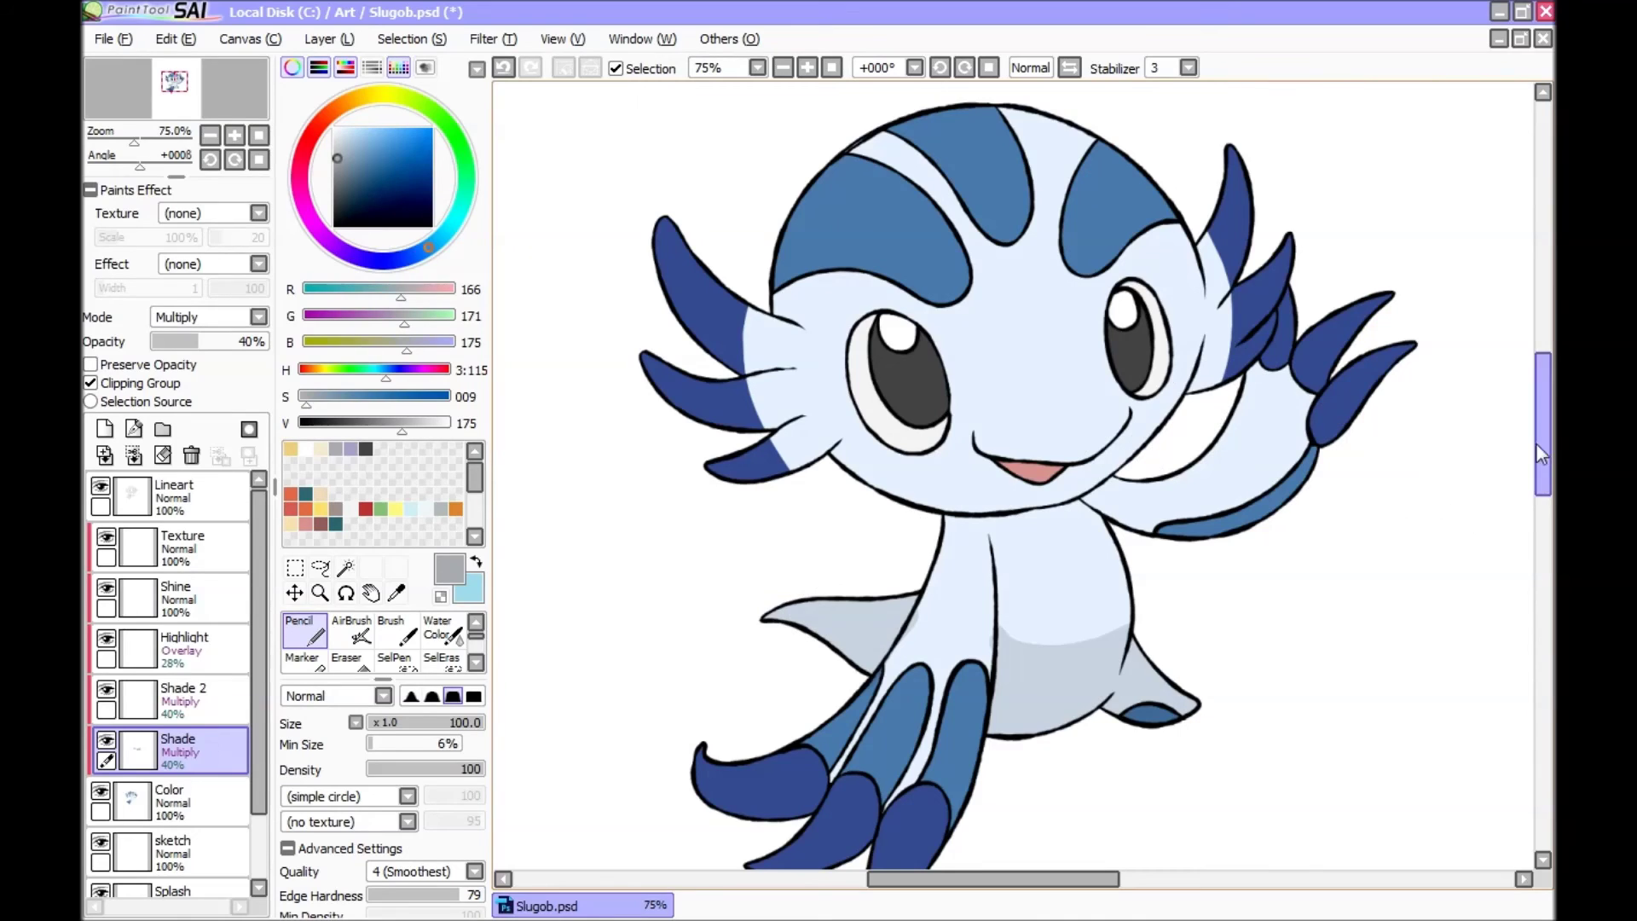
{"action": "left_click_drag", "start_coordinate": [1538, 452], "coordinate": [1538, 465]}
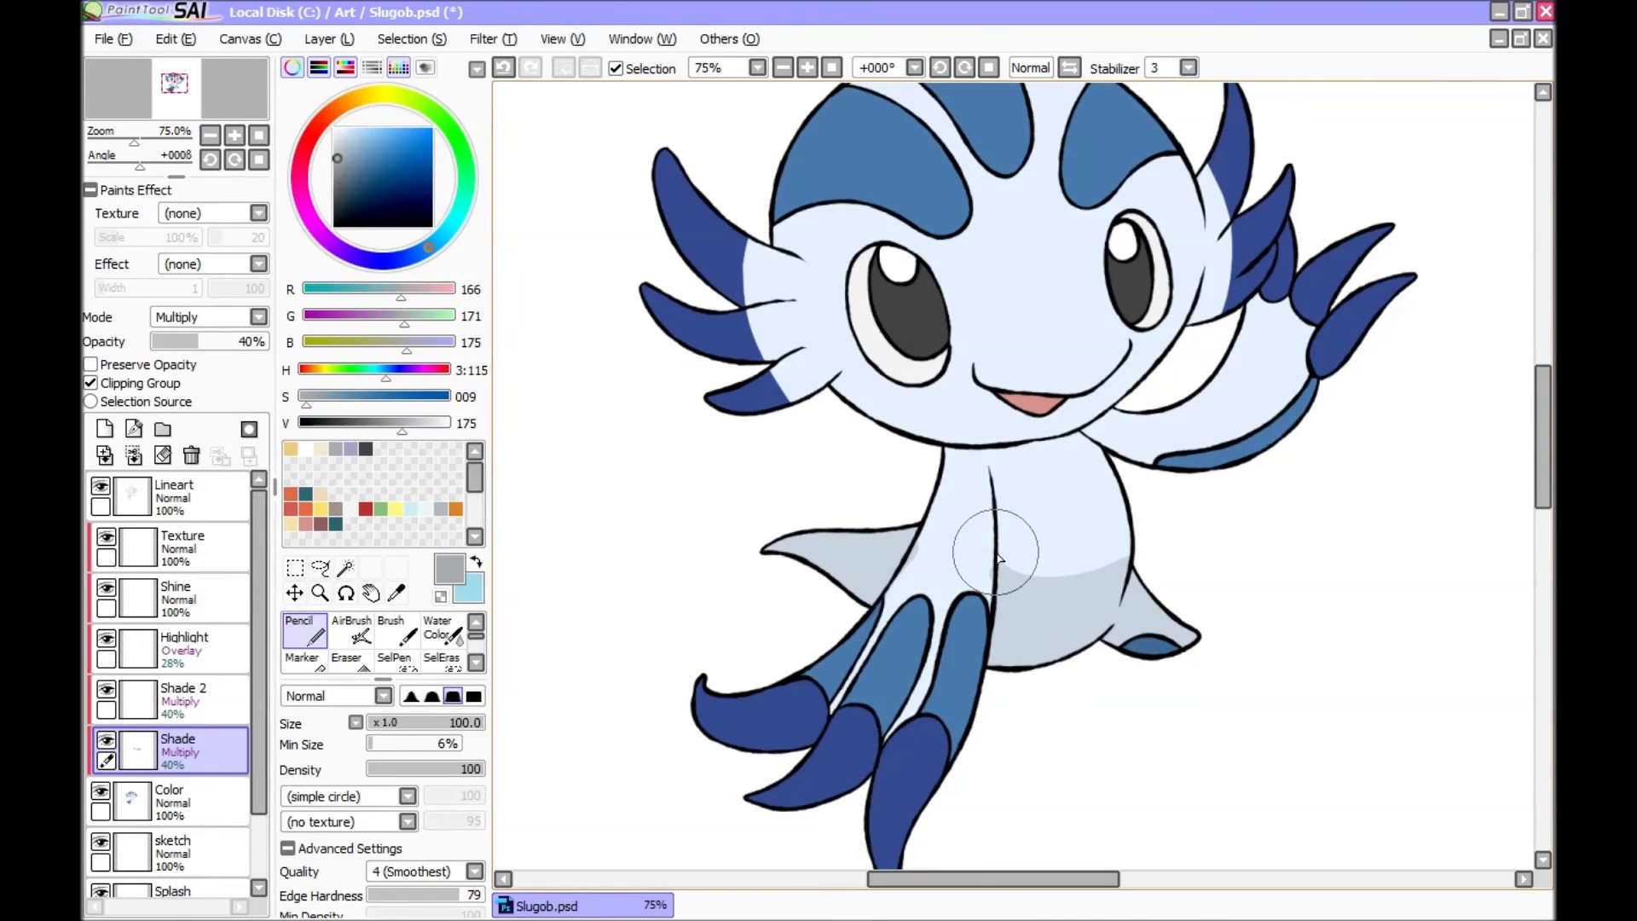
{"action": "left_click_drag", "start_coordinate": [1542, 451], "coordinate": [1541, 445]}
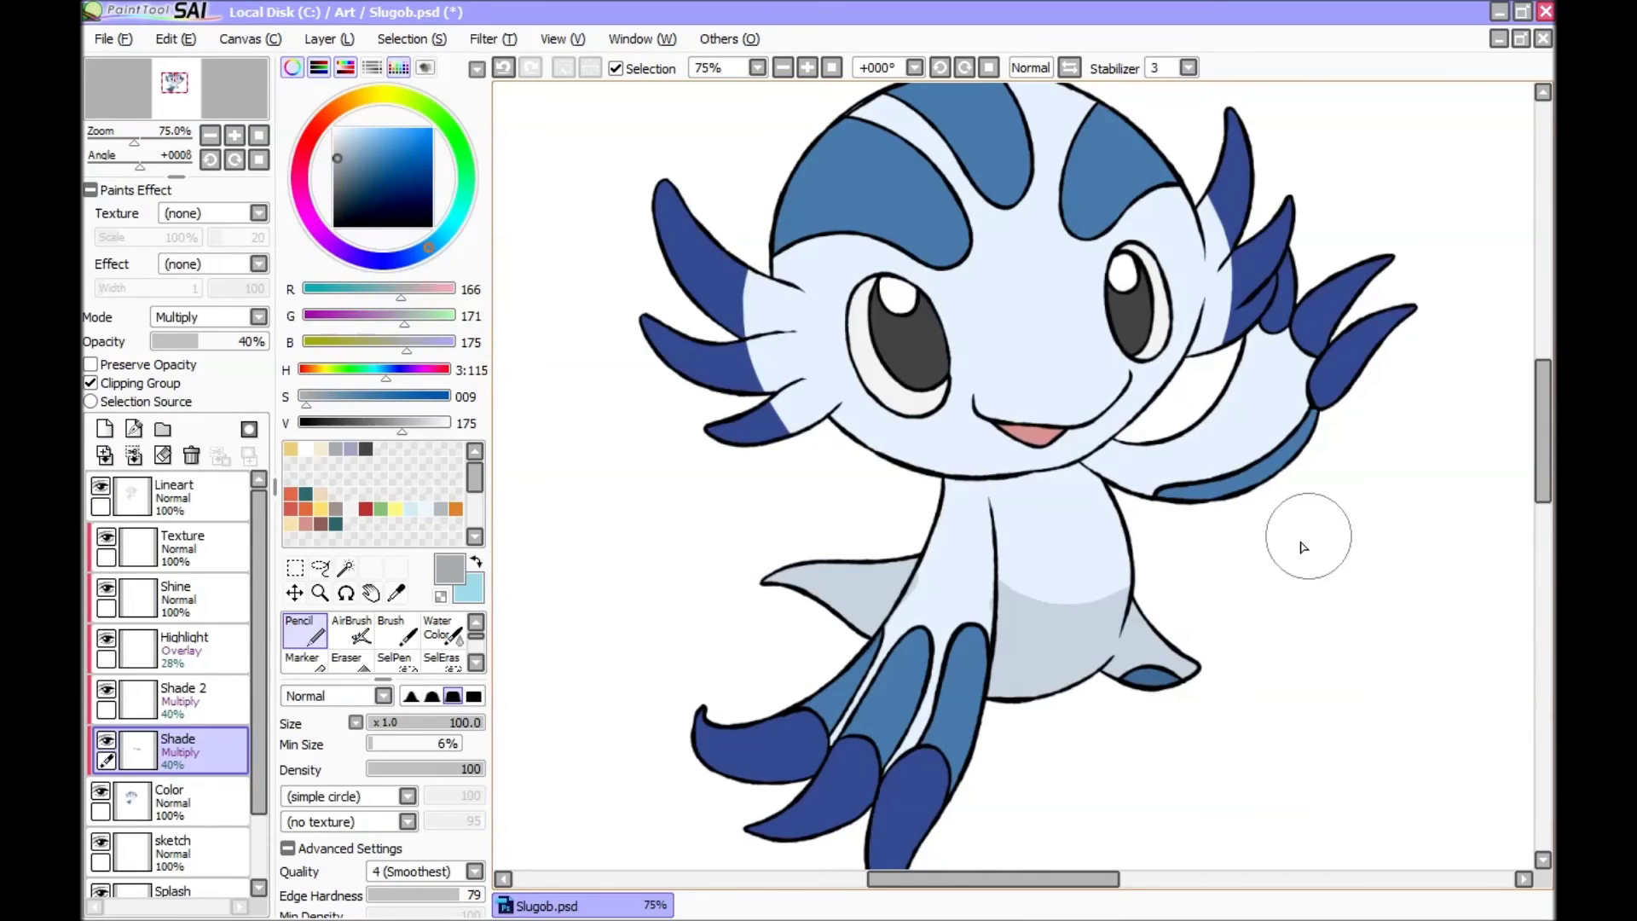
{"action": "left_click_drag", "start_coordinate": [1230, 461], "coordinate": [1198, 194]}
Step: Paint grey strokes across the forehead and diagonal stripes over the character, then undo the stripes
{"action": "left_click_drag", "start_coordinate": [1081, 241], "coordinate": [981, 315]}
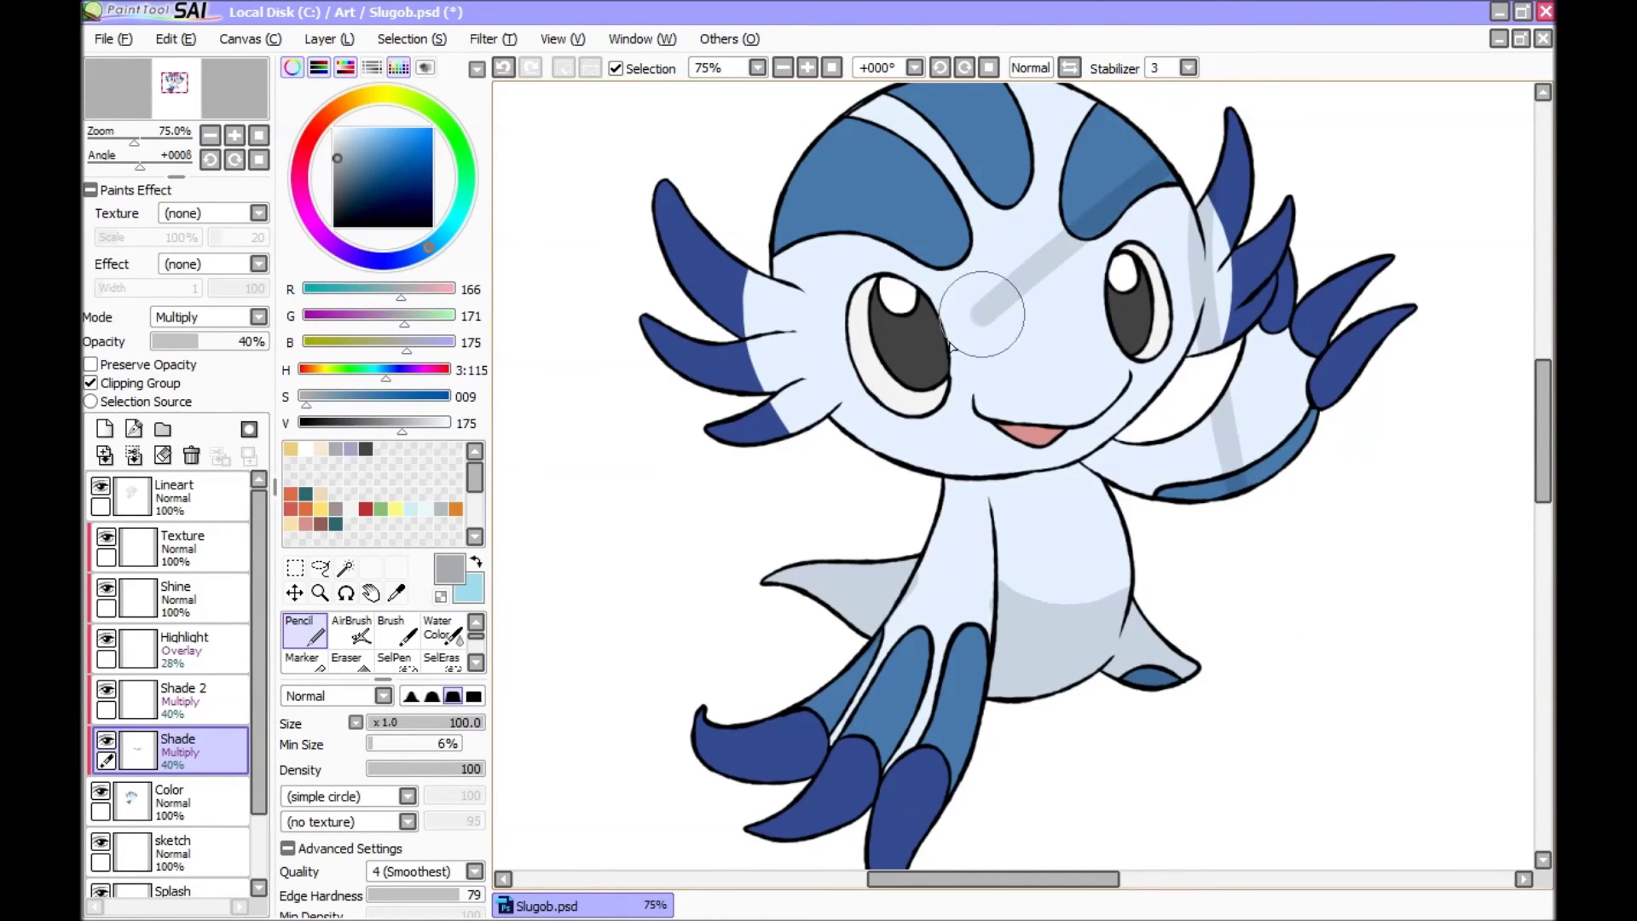
{"action": "left_click_drag", "start_coordinate": [844, 439], "coordinate": [912, 379]}
{"action": "left_click_drag", "start_coordinate": [741, 417], "coordinate": [1066, 158]}
{"action": "left_click_drag", "start_coordinate": [1057, 460], "coordinate": [1270, 290]}
{"action": "left_click_drag", "start_coordinate": [934, 537], "coordinate": [1142, 375]}
{"action": "left_click_drag", "start_coordinate": [759, 746], "coordinate": [951, 631]}
{"action": "left_click_drag", "start_coordinate": [1010, 601], "coordinate": [1309, 384]}
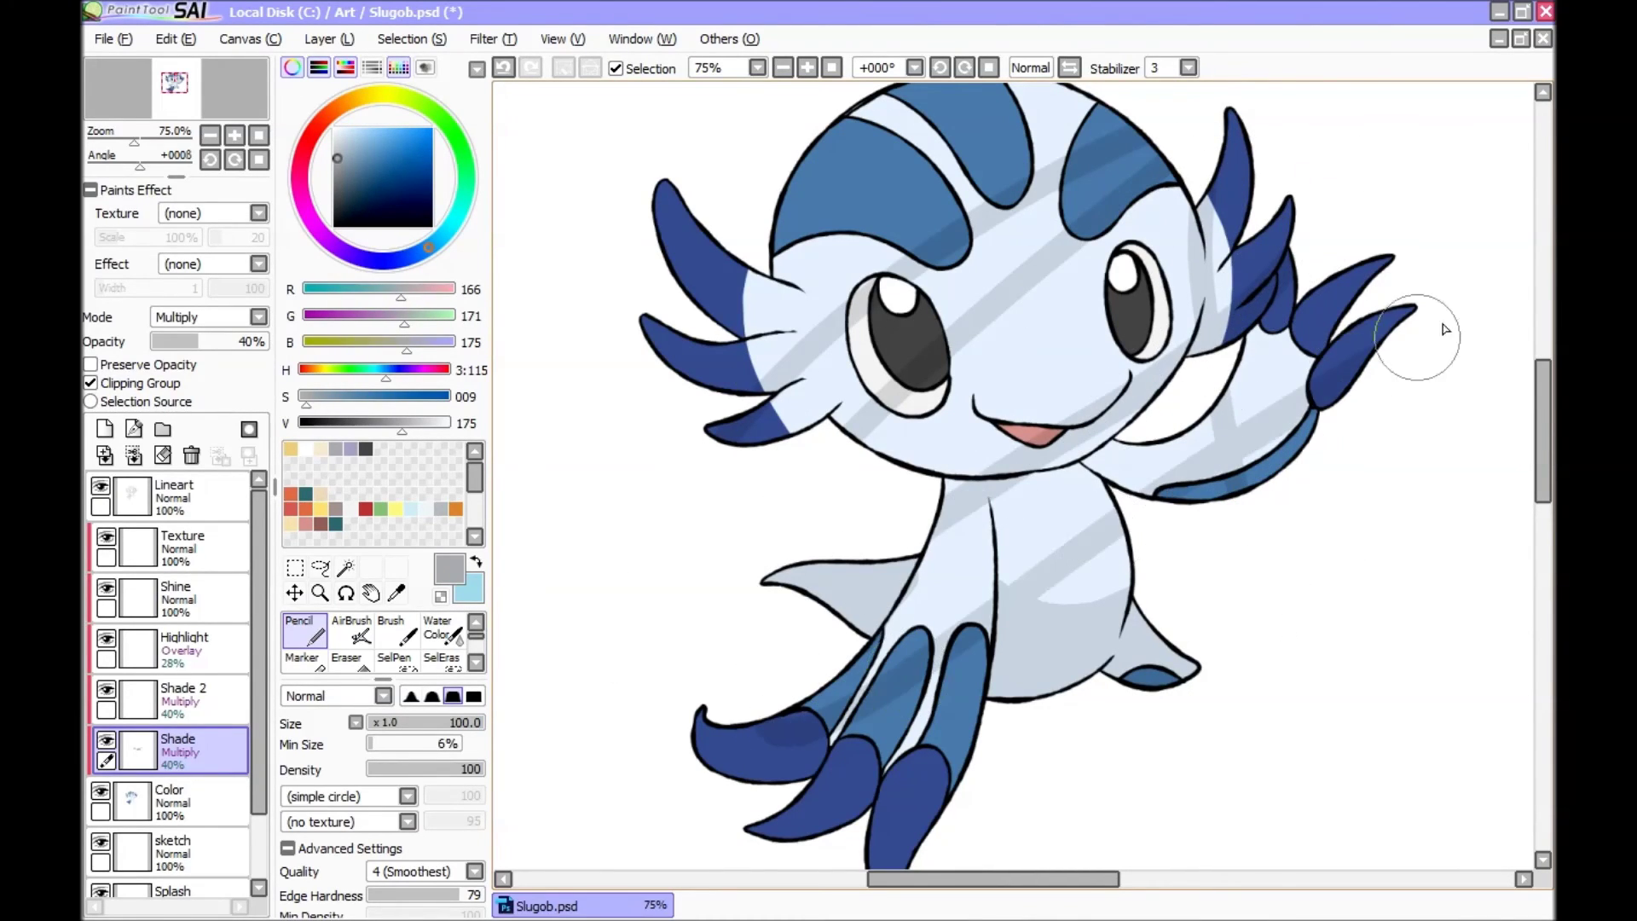
{"action": "key", "text": "ctrl+z"}
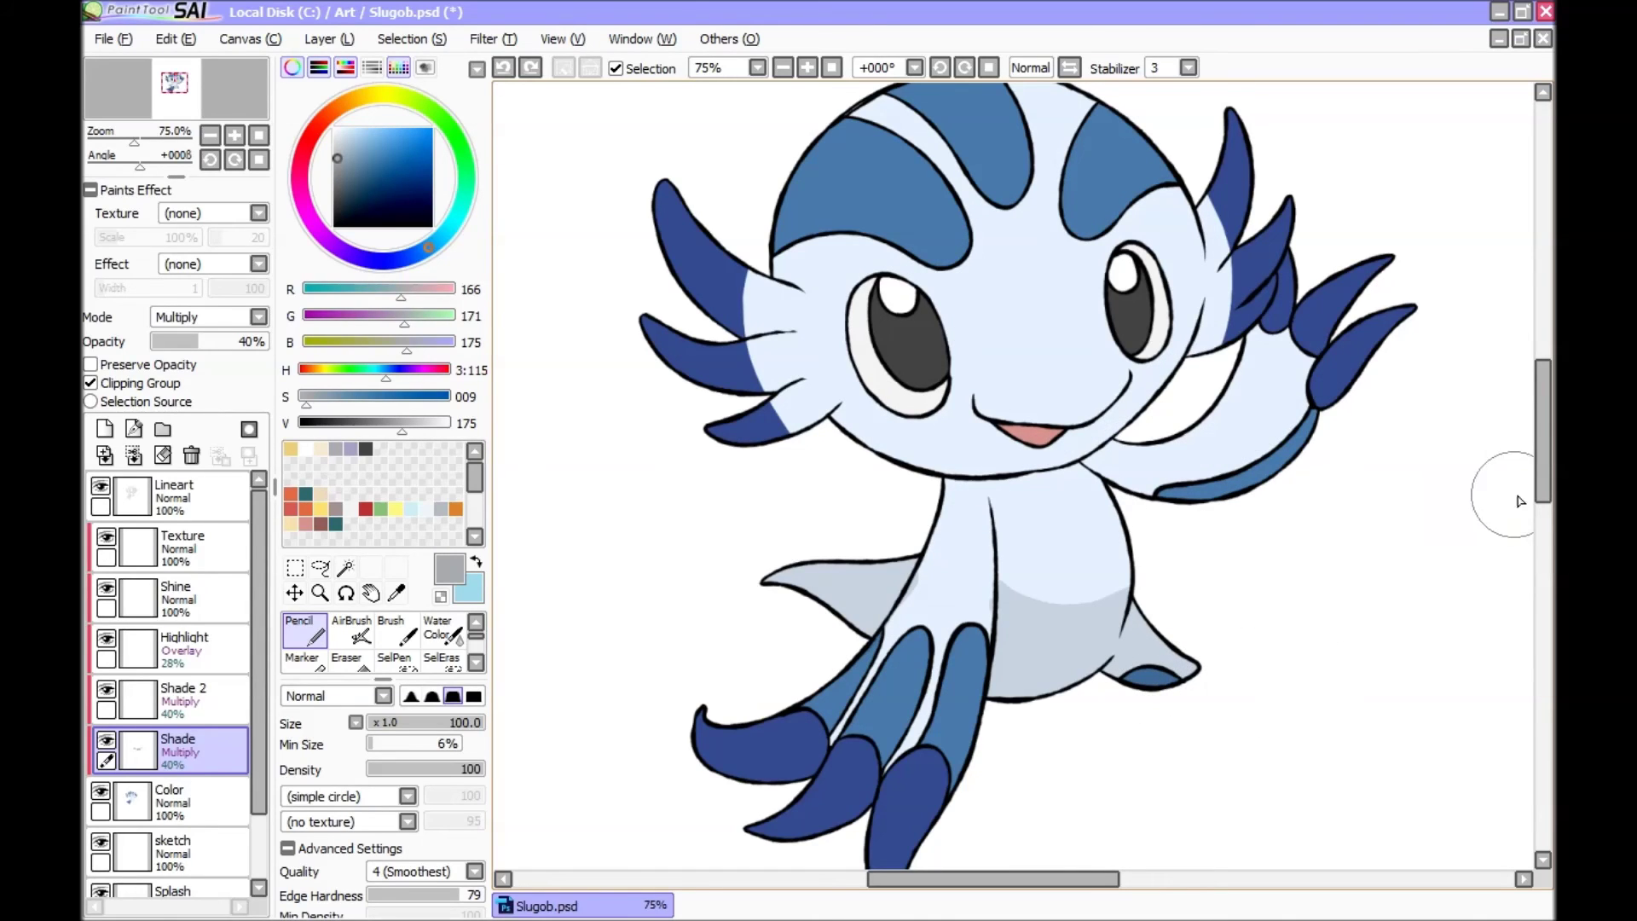
Step: Shade under the head across the neck, the bottom of the face, and the raised arm's inner edge
{"action": "left_click_drag", "start_coordinate": [1549, 487], "coordinate": [1545, 469]}
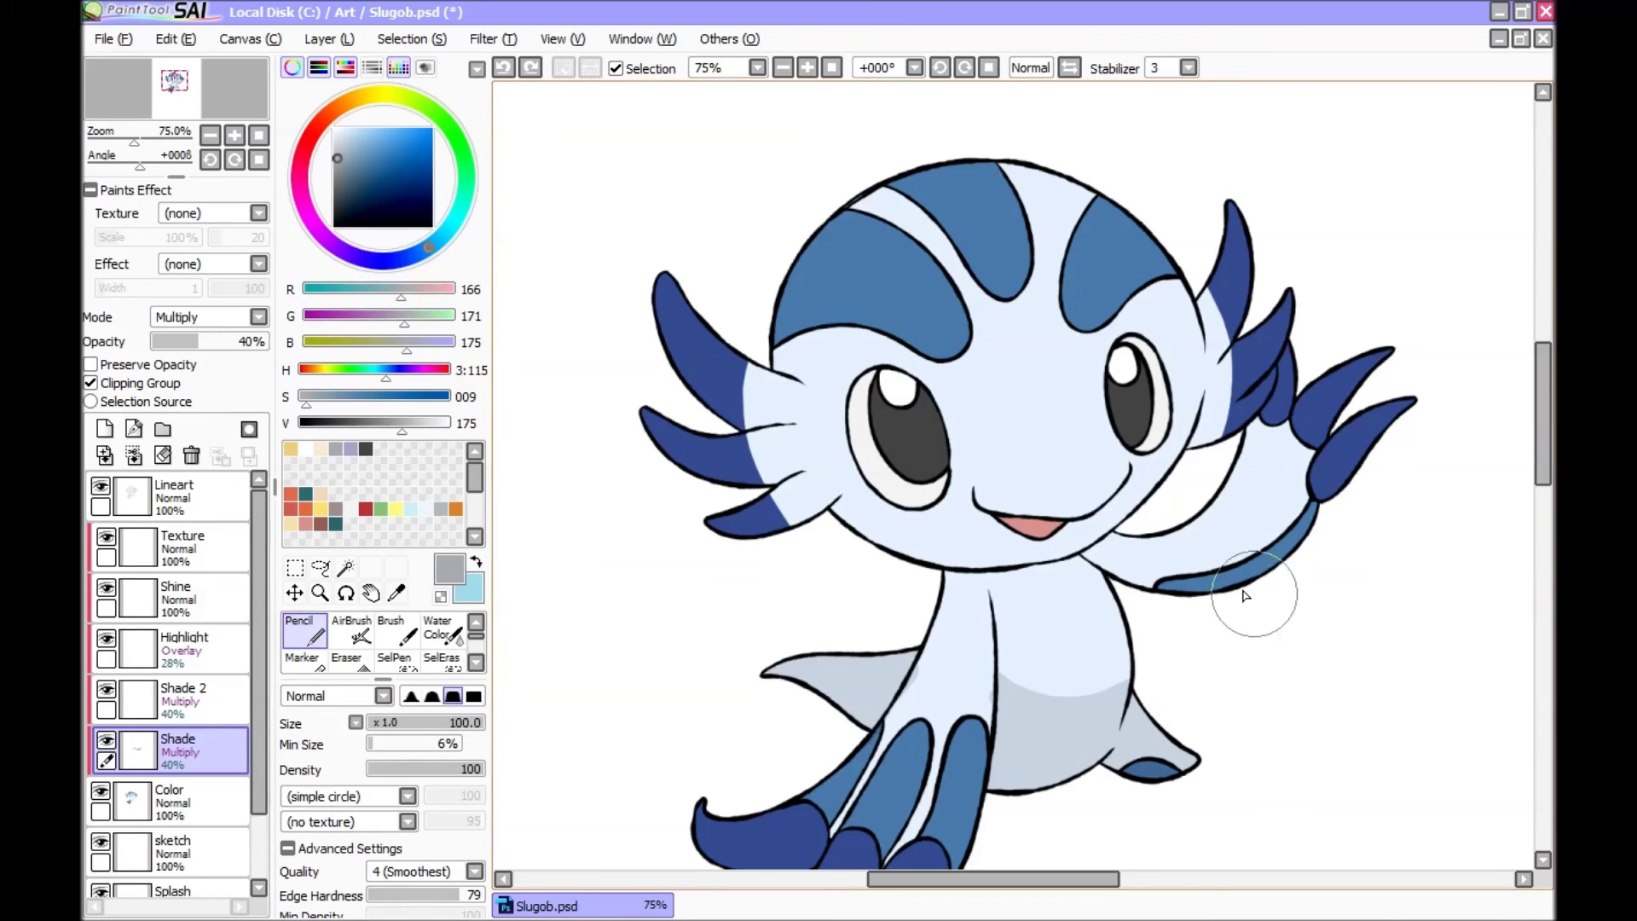
{"action": "mouse_move", "coordinate": [1132, 535]}
{"action": "left_mouse_down"}
{"action": "mouse_move", "coordinate": [1004, 613]}
{"action": "mouse_move", "coordinate": [938, 589]}
{"action": "left_mouse_up"}
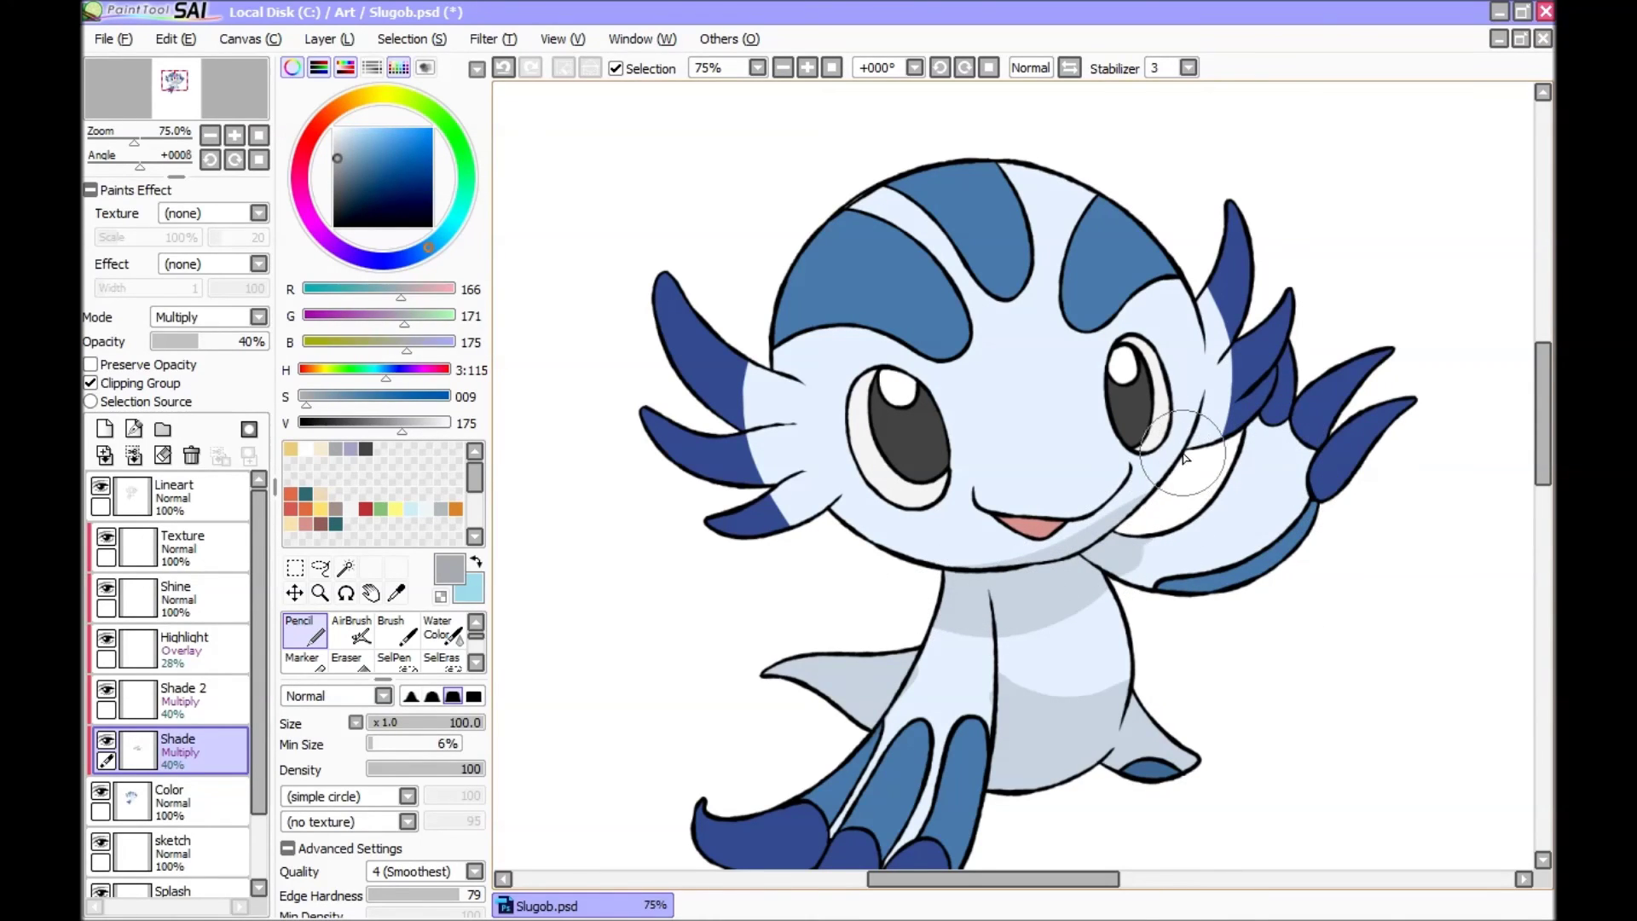
{"action": "mouse_move", "coordinate": [1185, 465]}
{"action": "left_mouse_down"}
{"action": "mouse_move", "coordinate": [822, 546]}
{"action": "mouse_move", "coordinate": [942, 501]}
{"action": "left_mouse_up"}
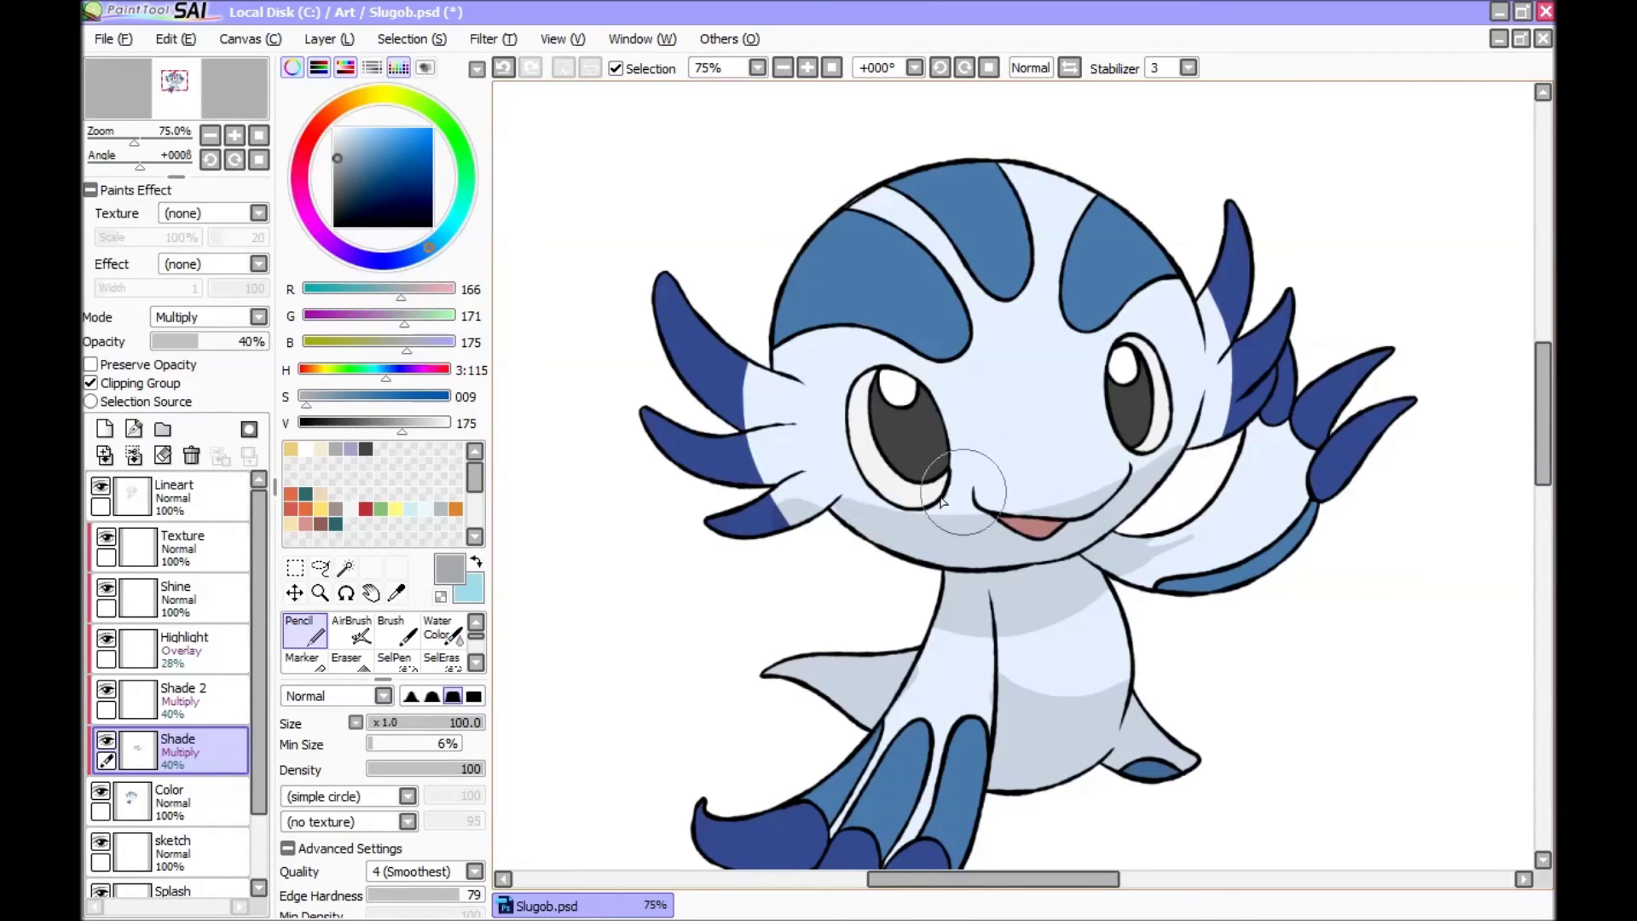
{"action": "left_click_drag", "start_coordinate": [1206, 484], "coordinate": [1269, 471]}
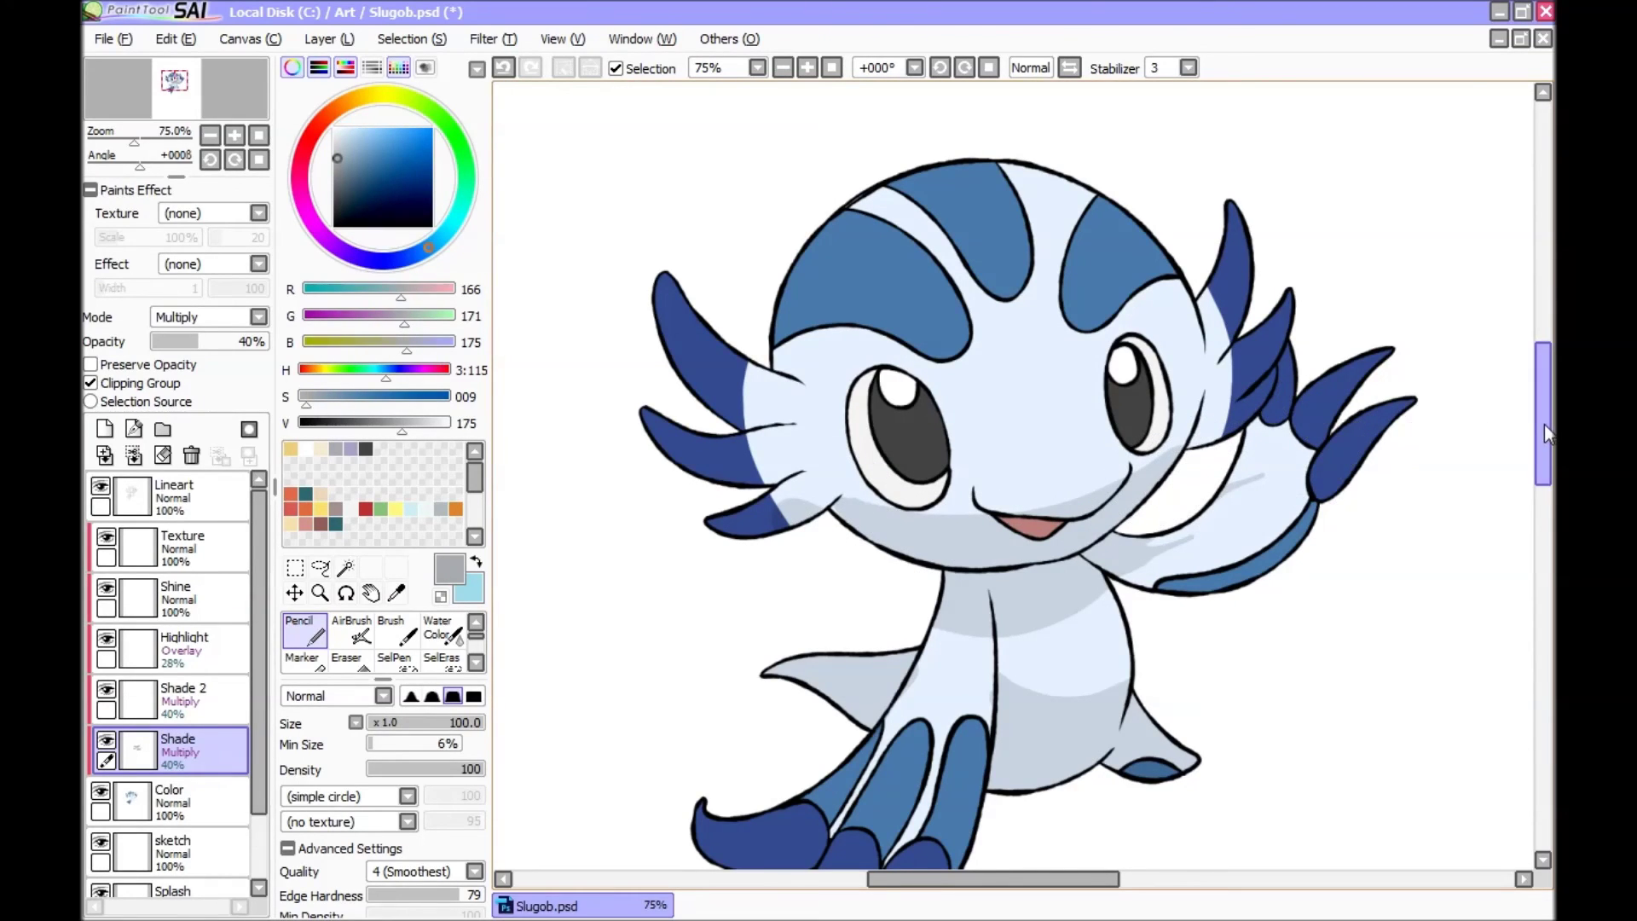
{"action": "left_click_drag", "start_coordinate": [1548, 434], "coordinate": [1547, 424]}
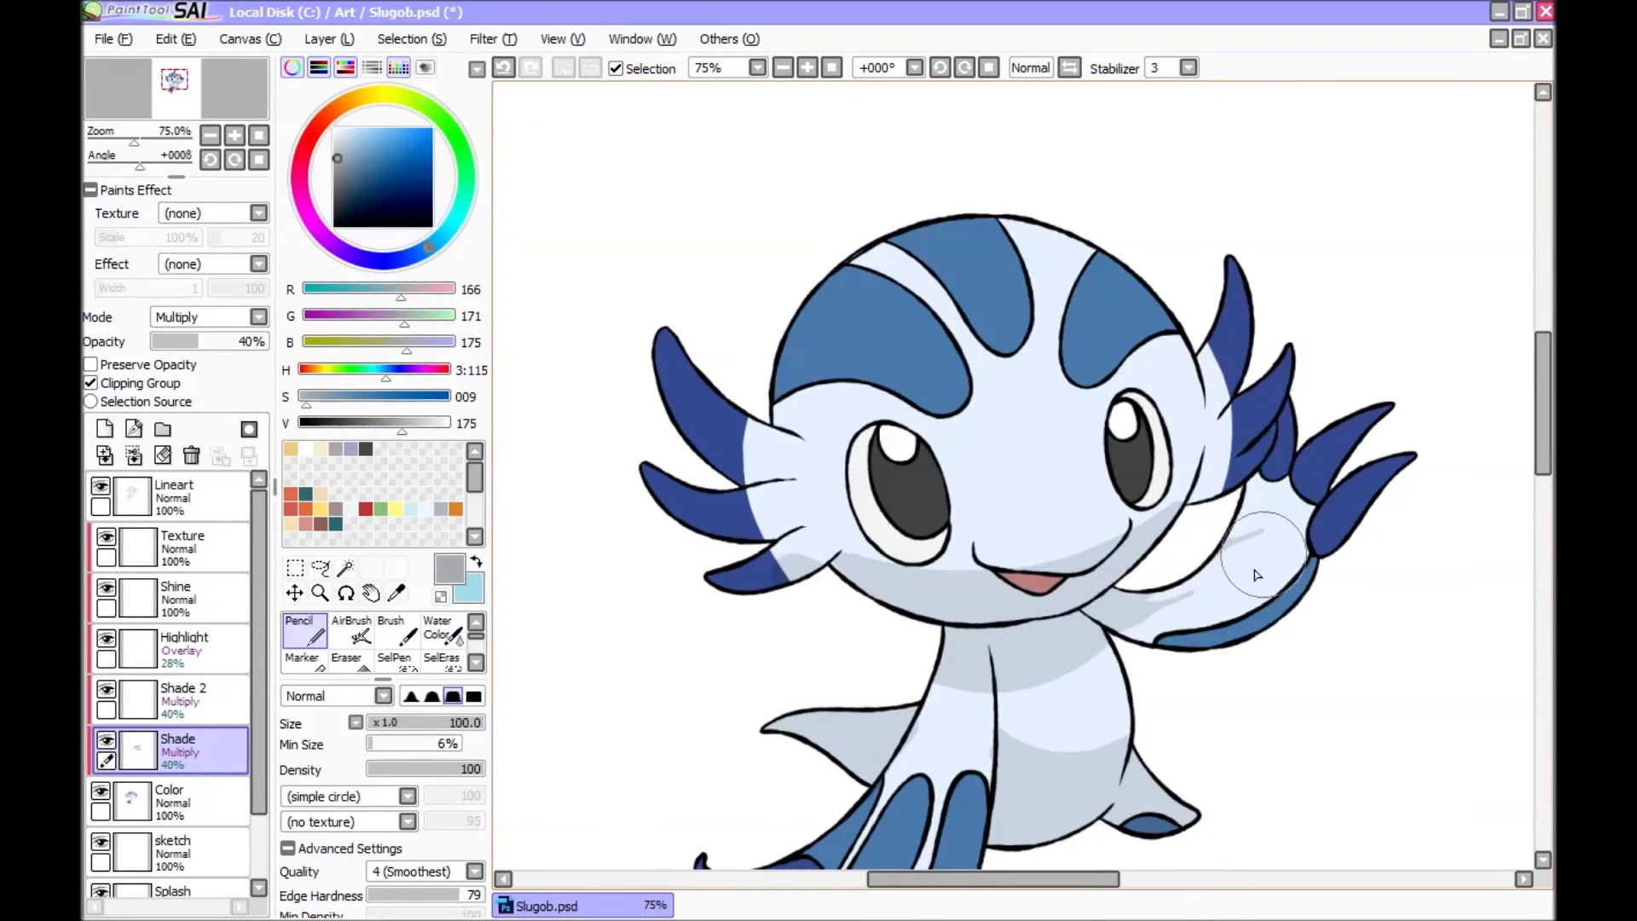
{"action": "mouse_move", "coordinate": [1115, 625]}
{"action": "left_mouse_down"}
{"action": "mouse_move", "coordinate": [1244, 512]}
{"action": "mouse_move", "coordinate": [1166, 671]}
{"action": "left_mouse_up"}
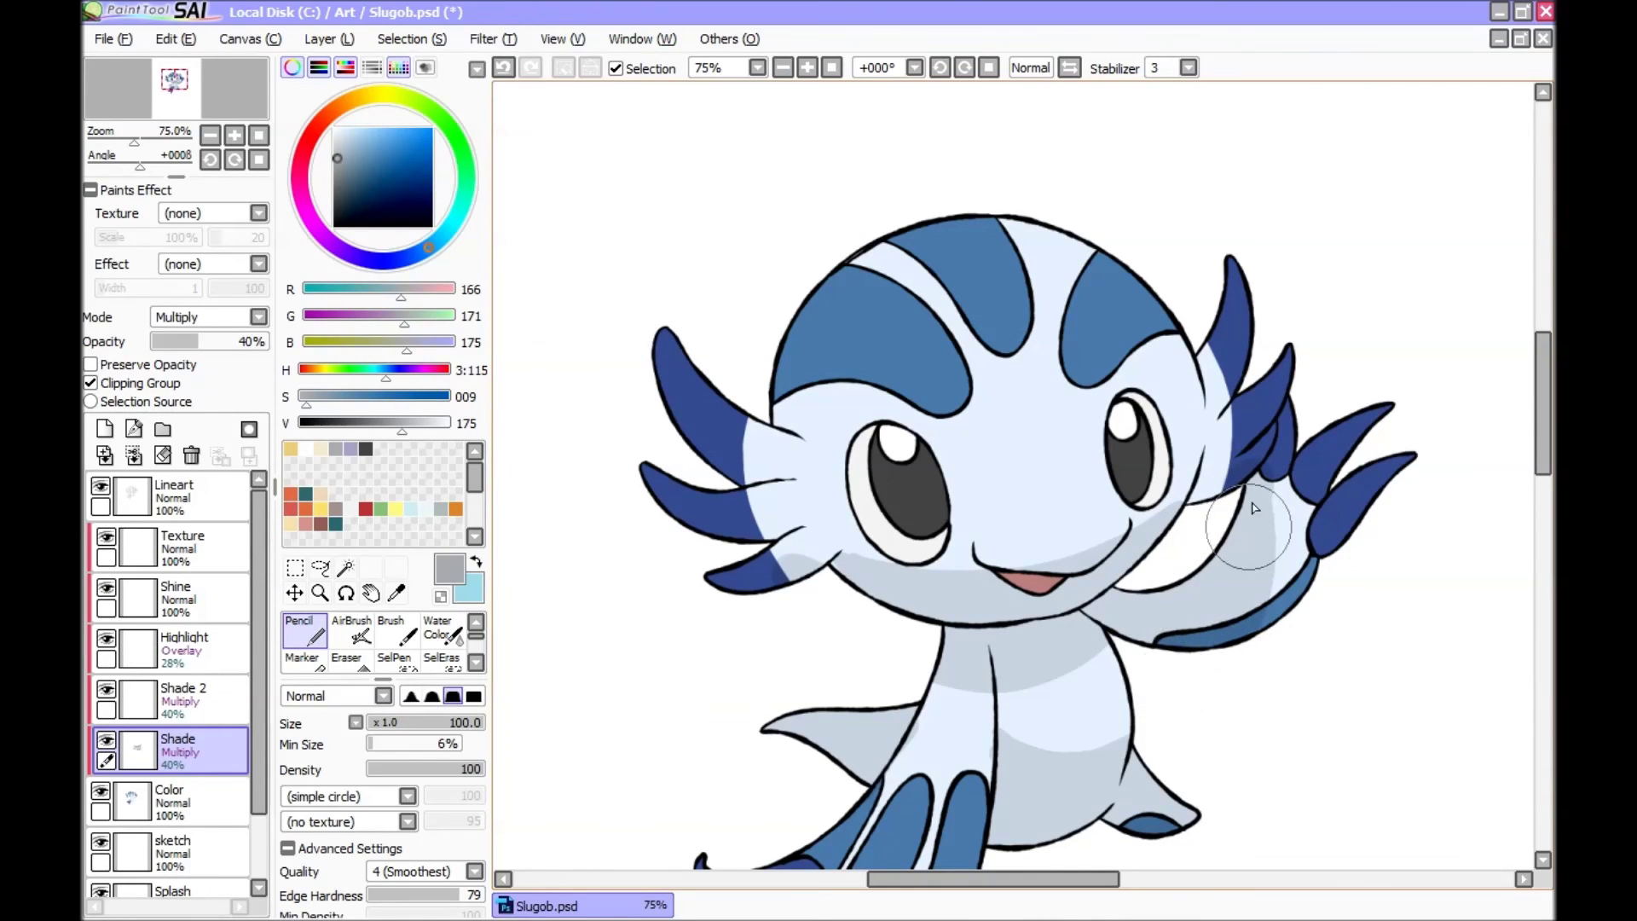
{"action": "scroll", "coordinate": [1449, 465], "scroll_direction": "down", "scroll_amount": 3}
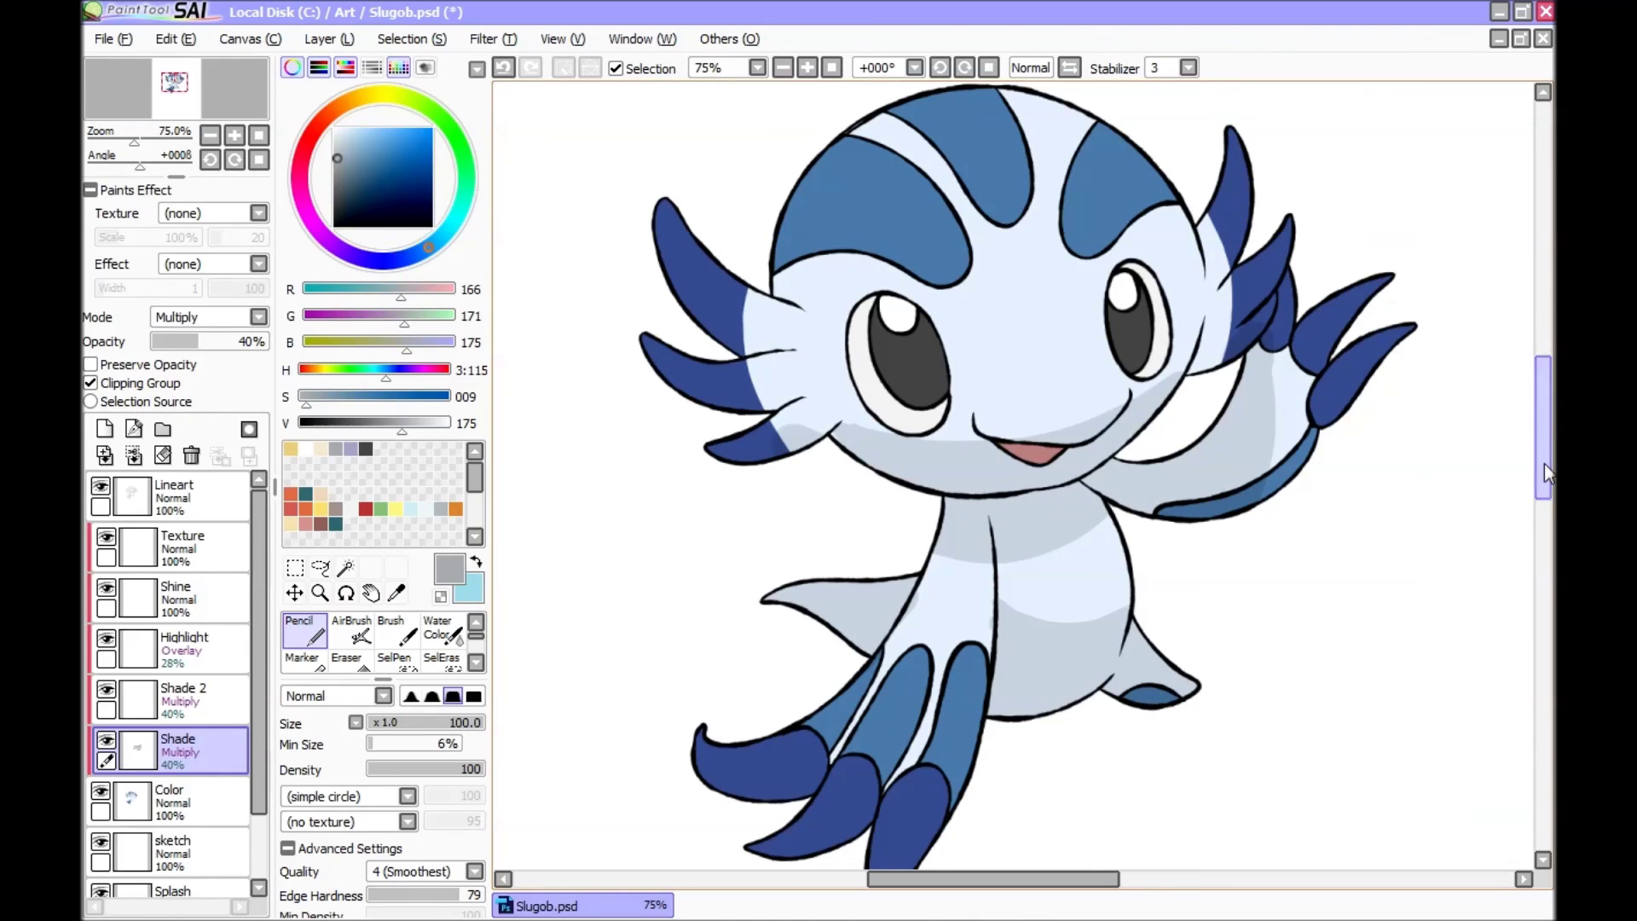
{"action": "scroll", "coordinate": [1544, 463], "scroll_direction": "up", "scroll_amount": 1}
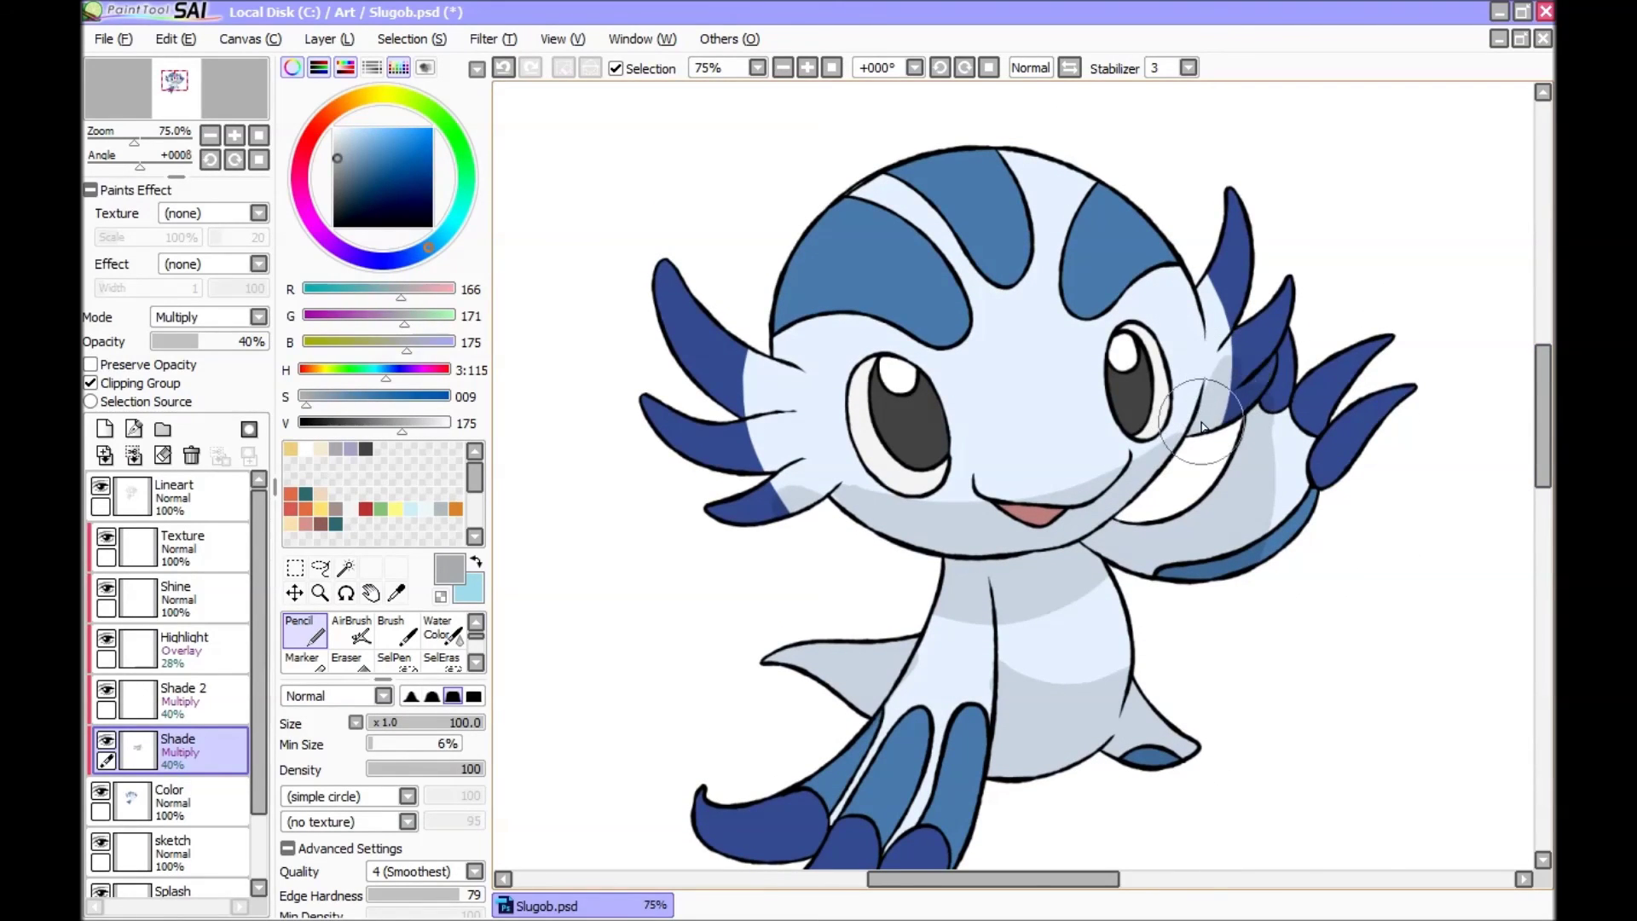
Step: Add grey shading at the right fins' base, the middle left fin's base, and around both eyes
{"action": "mouse_move", "coordinate": [1245, 409]}
{"action": "left_mouse_down"}
{"action": "mouse_move", "coordinate": [1285, 297]}
{"action": "mouse_move", "coordinate": [1219, 385]}
{"action": "mouse_move", "coordinate": [1218, 360]}
{"action": "mouse_move", "coordinate": [1288, 229]}
{"action": "mouse_move", "coordinate": [1227, 323]}
{"action": "mouse_move", "coordinate": [1205, 296]}
{"action": "mouse_move", "coordinate": [1266, 234]}
{"action": "left_mouse_up"}
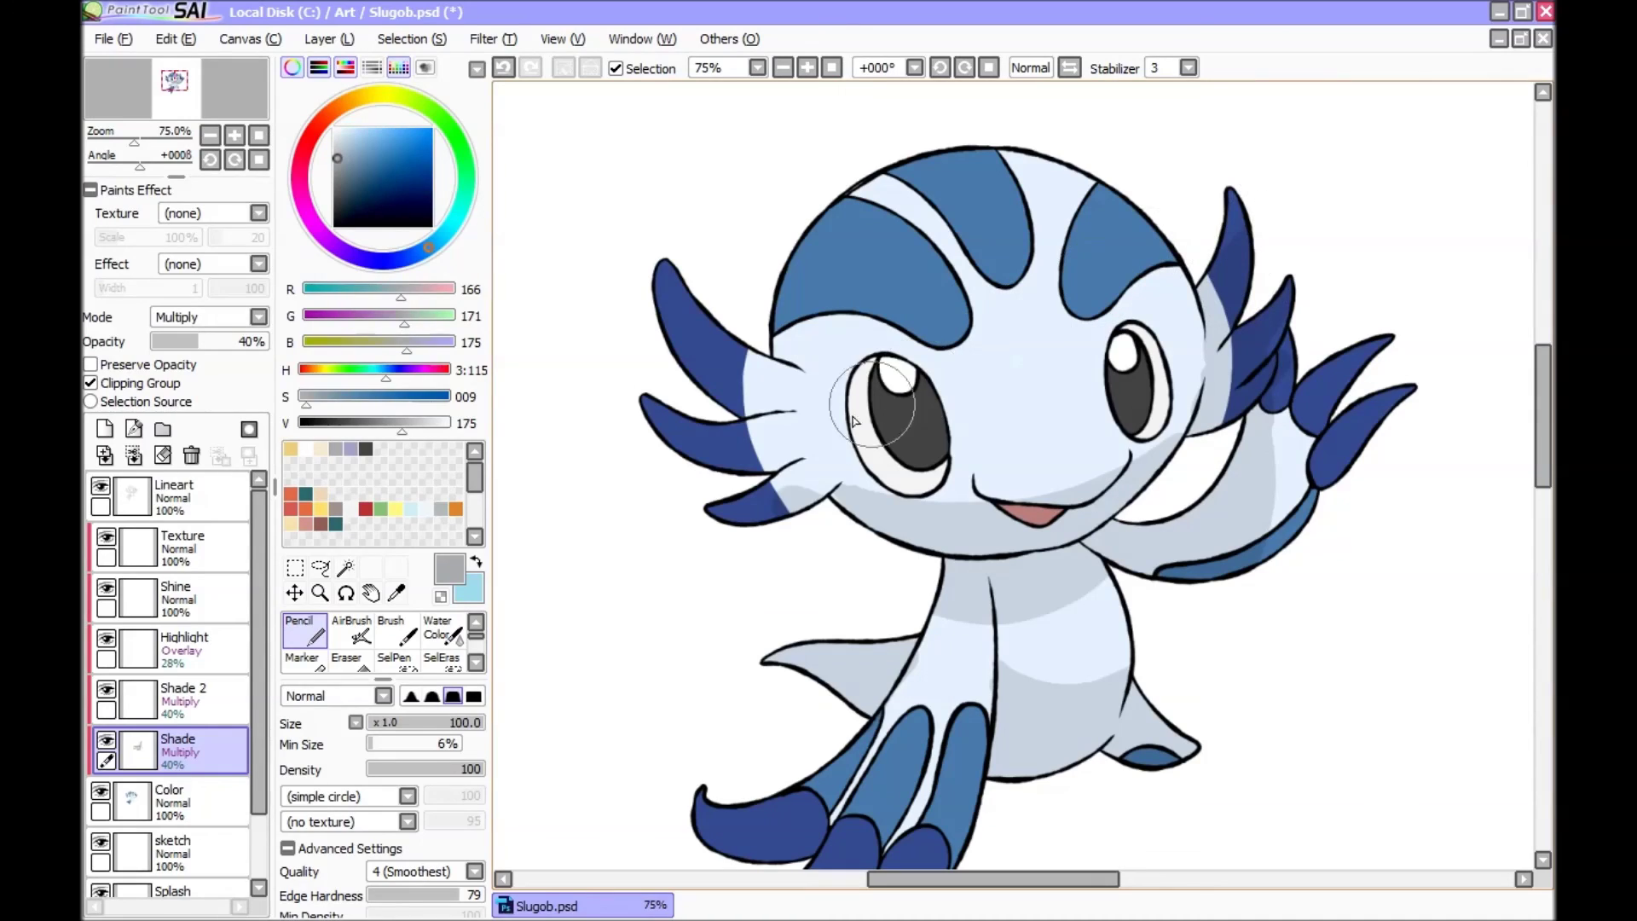
{"action": "left_click_drag", "start_coordinate": [791, 460], "coordinate": [744, 465]}
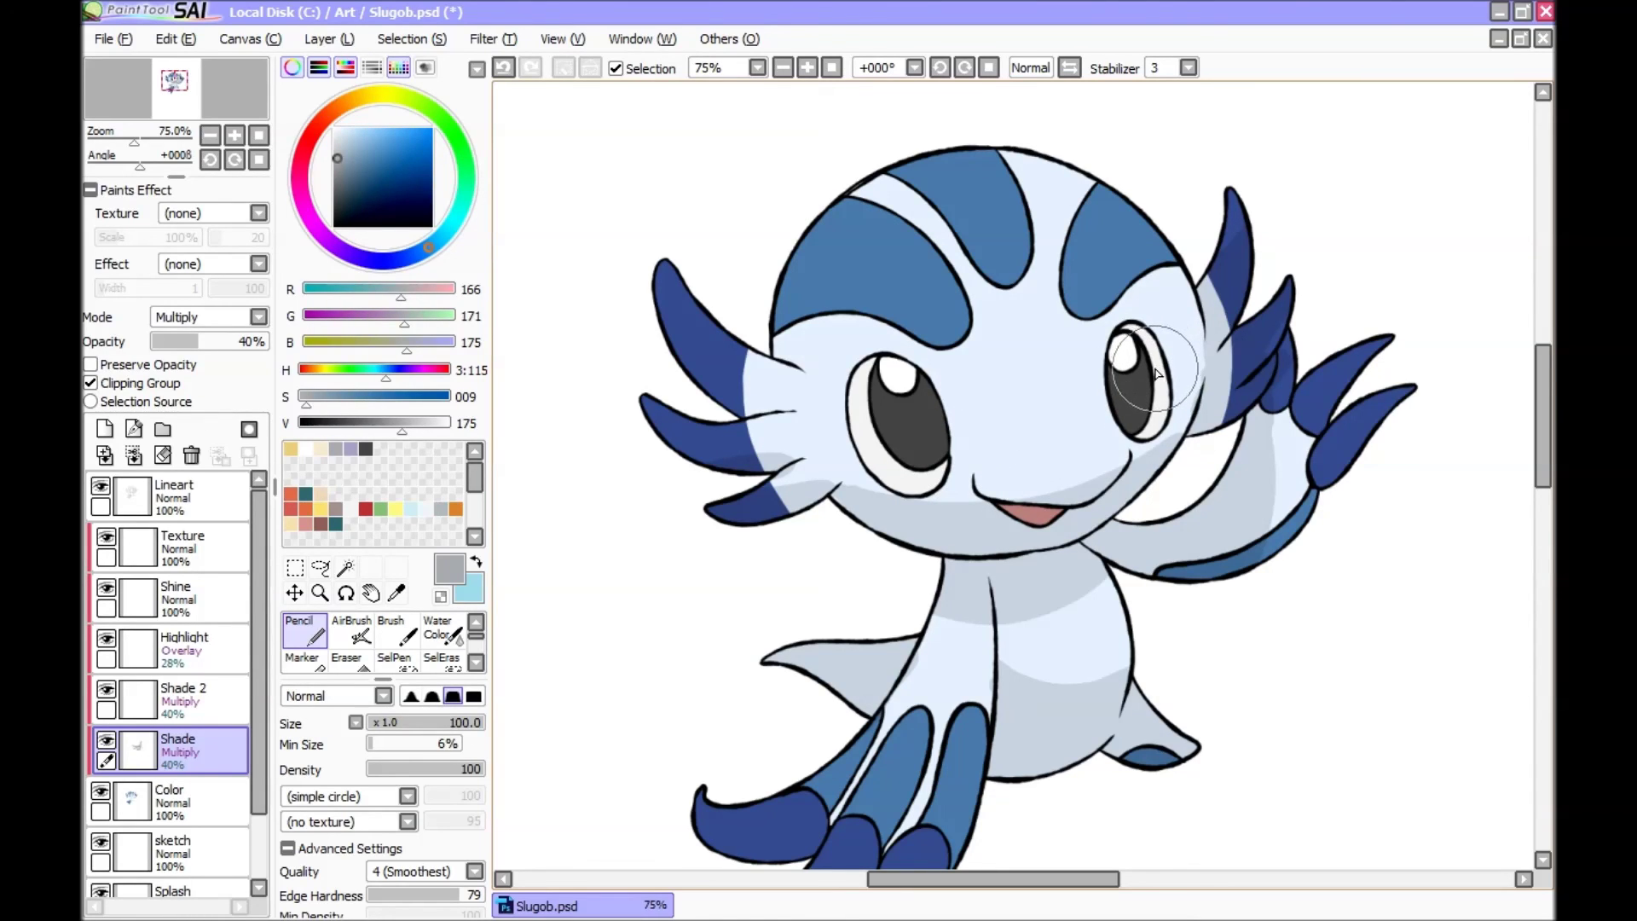
{"action": "left_click_drag", "start_coordinate": [1146, 311], "coordinate": [1104, 397]}
{"action": "left_click_drag", "start_coordinate": [928, 365], "coordinate": [956, 397]}
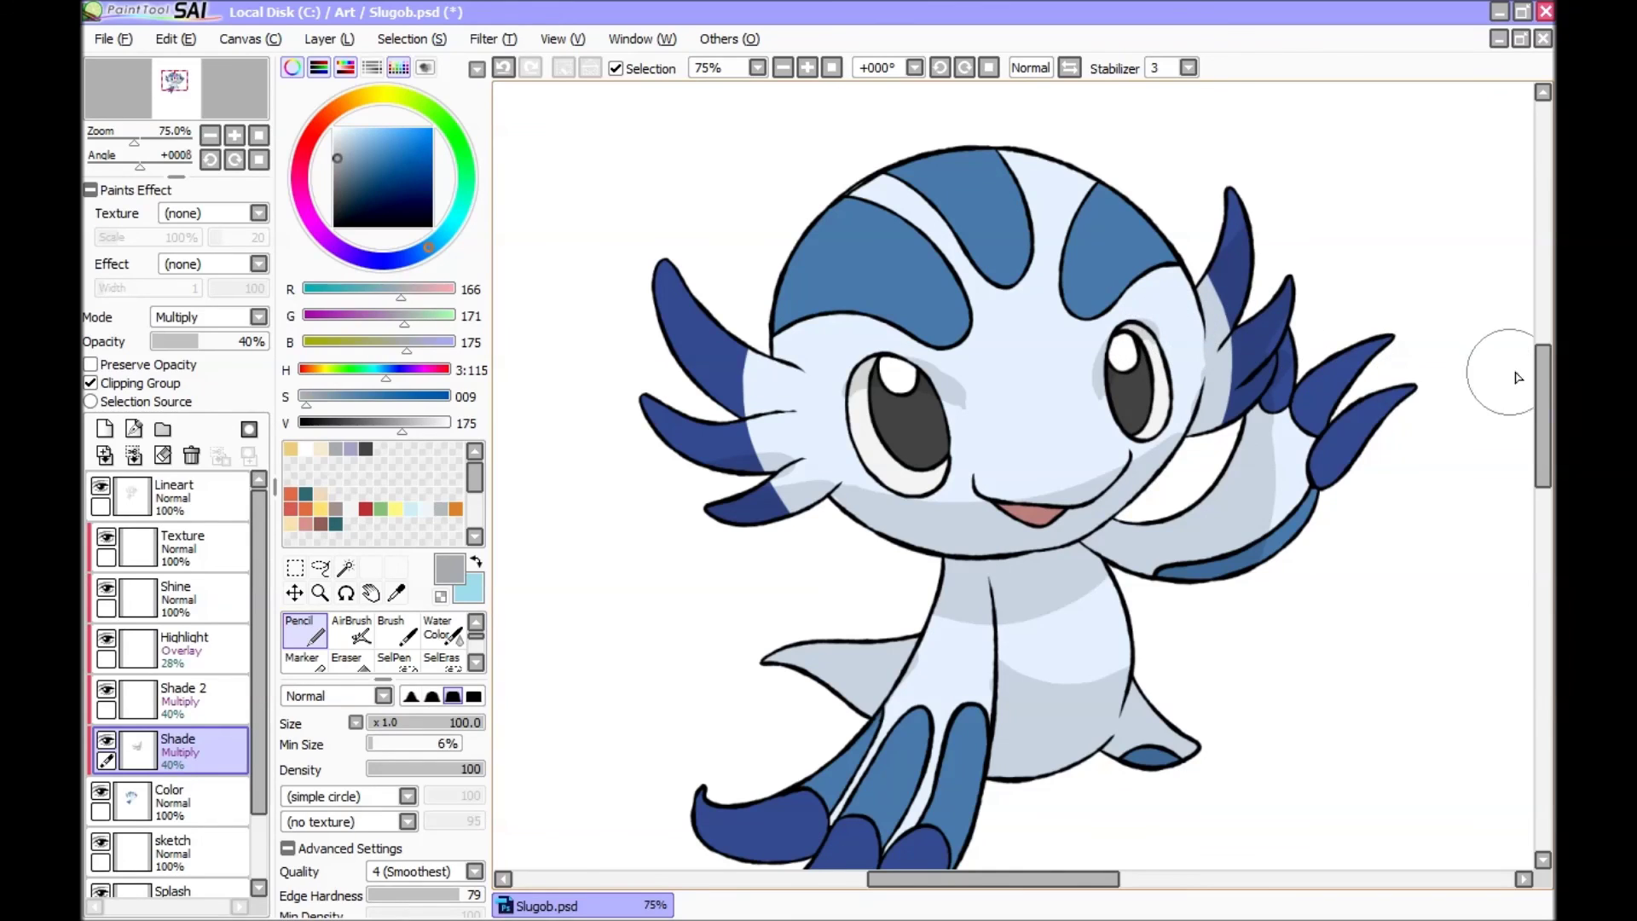
{"action": "scroll", "coordinate": [1518, 378], "scroll_direction": "down", "scroll_amount": 3}
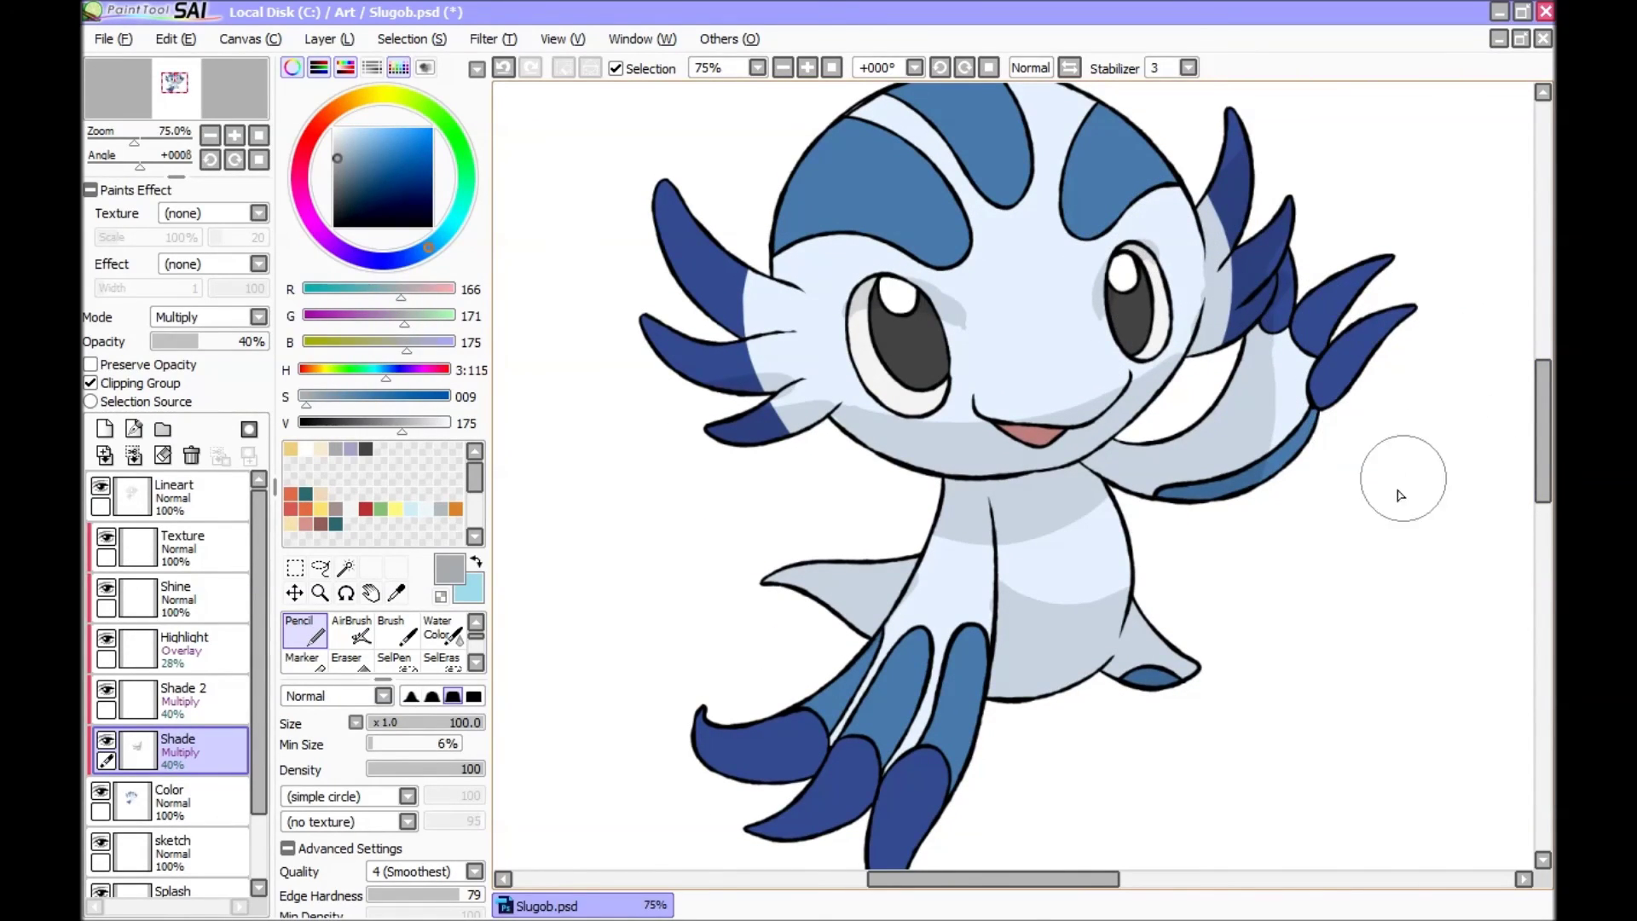
{"action": "scroll", "coordinate": [1083, 337], "scroll_direction": "up", "scroll_amount": 1}
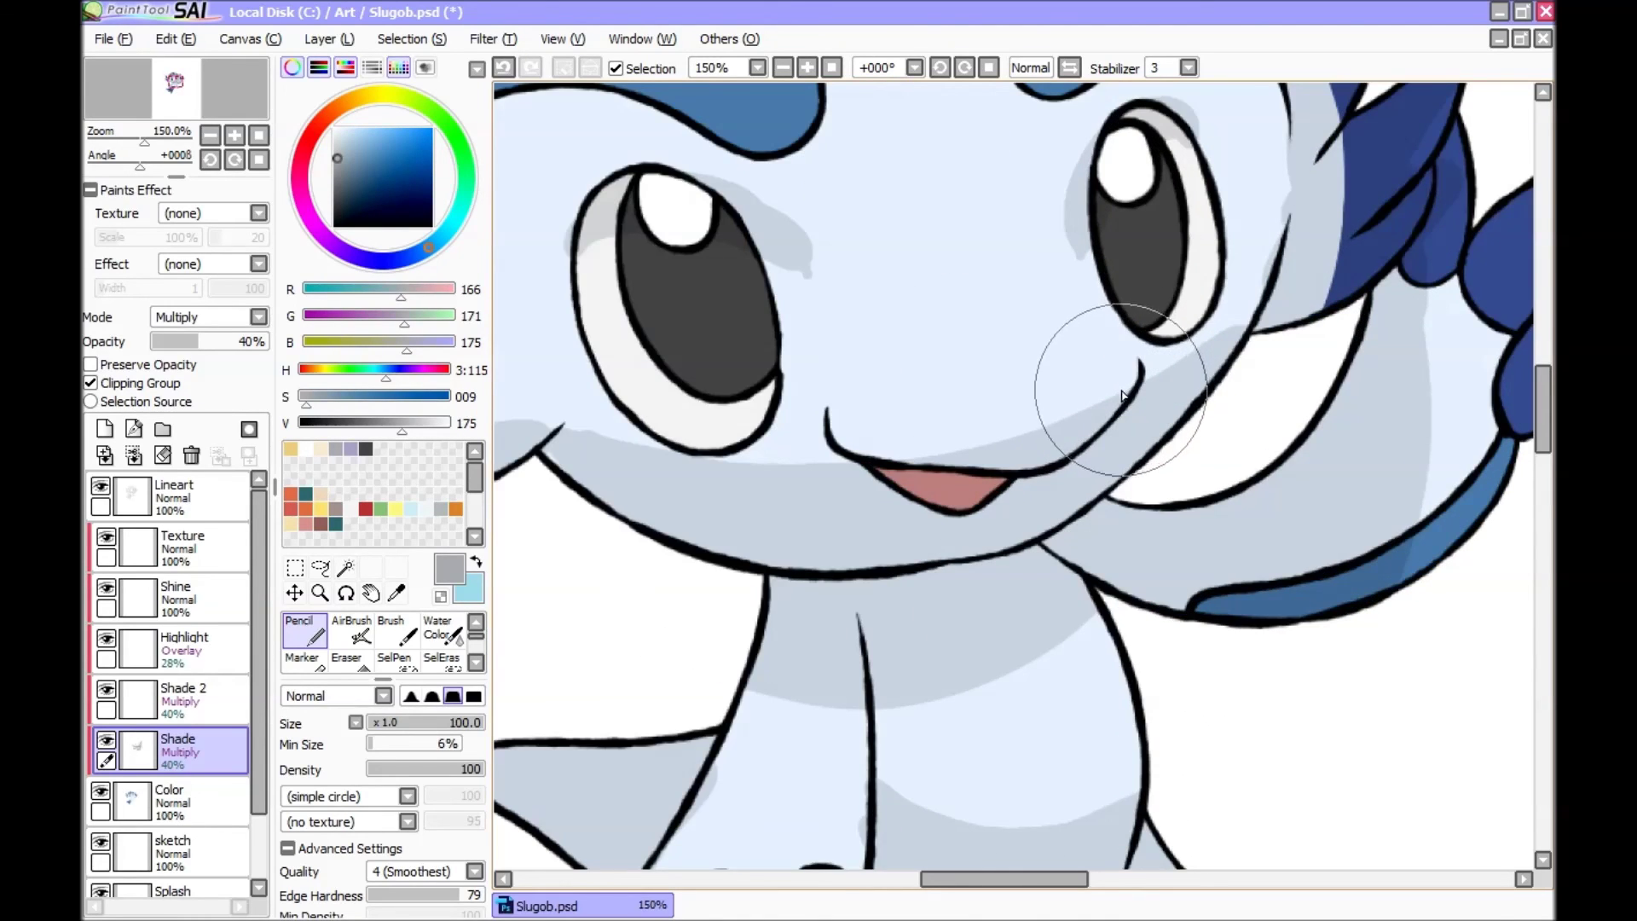
{"action": "scroll", "coordinate": [1245, 534], "scroll_direction": "down", "scroll_amount": 5}
Step: Zoom in on the face and erase the stray grey shading beside the left eye with the Eraser
{"action": "scroll", "coordinate": [1241, 544], "scroll_direction": "up", "scroll_amount": 3}
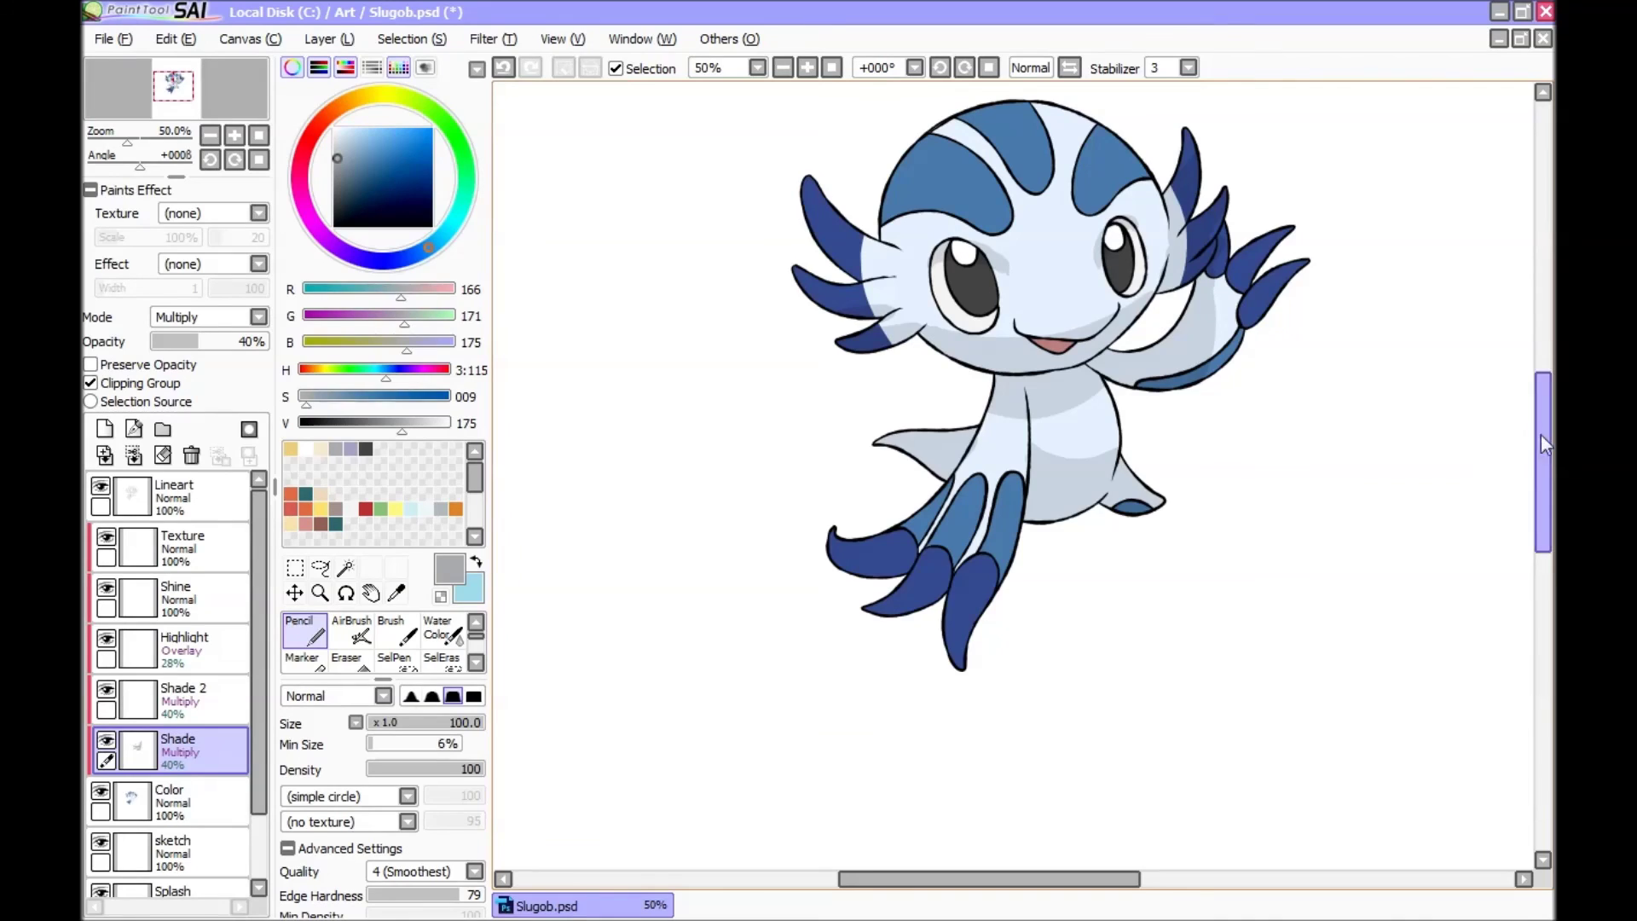
{"action": "left_click_drag", "start_coordinate": [1542, 443], "coordinate": [1541, 414]}
{"action": "scroll", "coordinate": [1005, 396], "scroll_direction": "up", "scroll_amount": 1}
{"action": "key", "text": "e"}
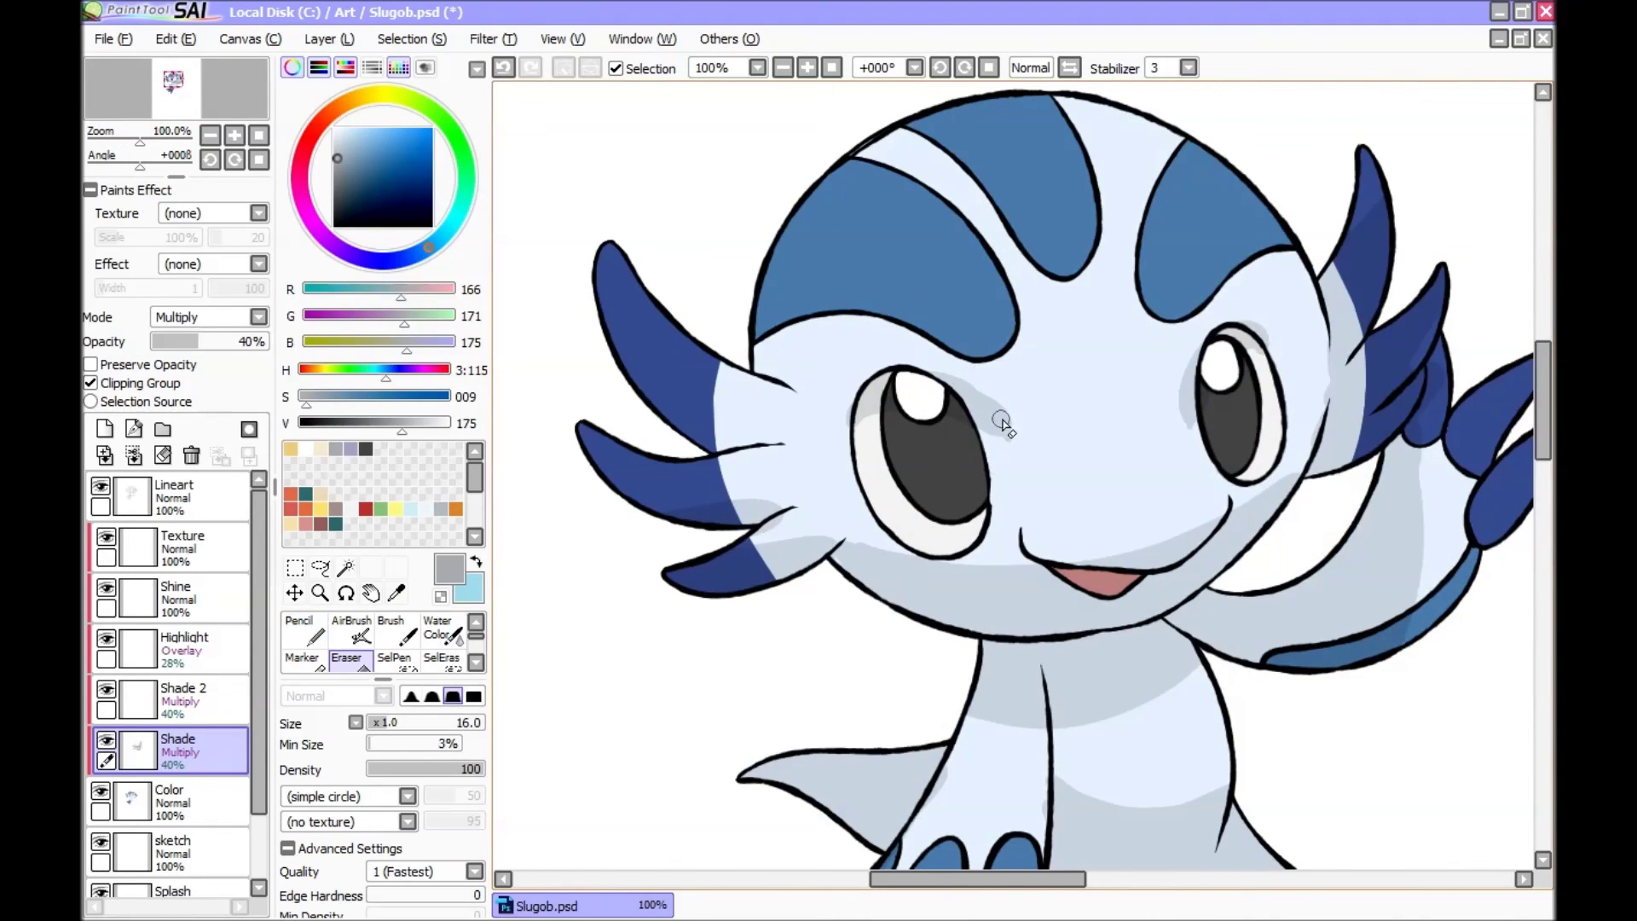
{"action": "scroll", "coordinate": [1006, 409], "scroll_direction": "up", "scroll_amount": 1}
{"action": "left_click_drag", "start_coordinate": [908, 369], "coordinate": [957, 390]}
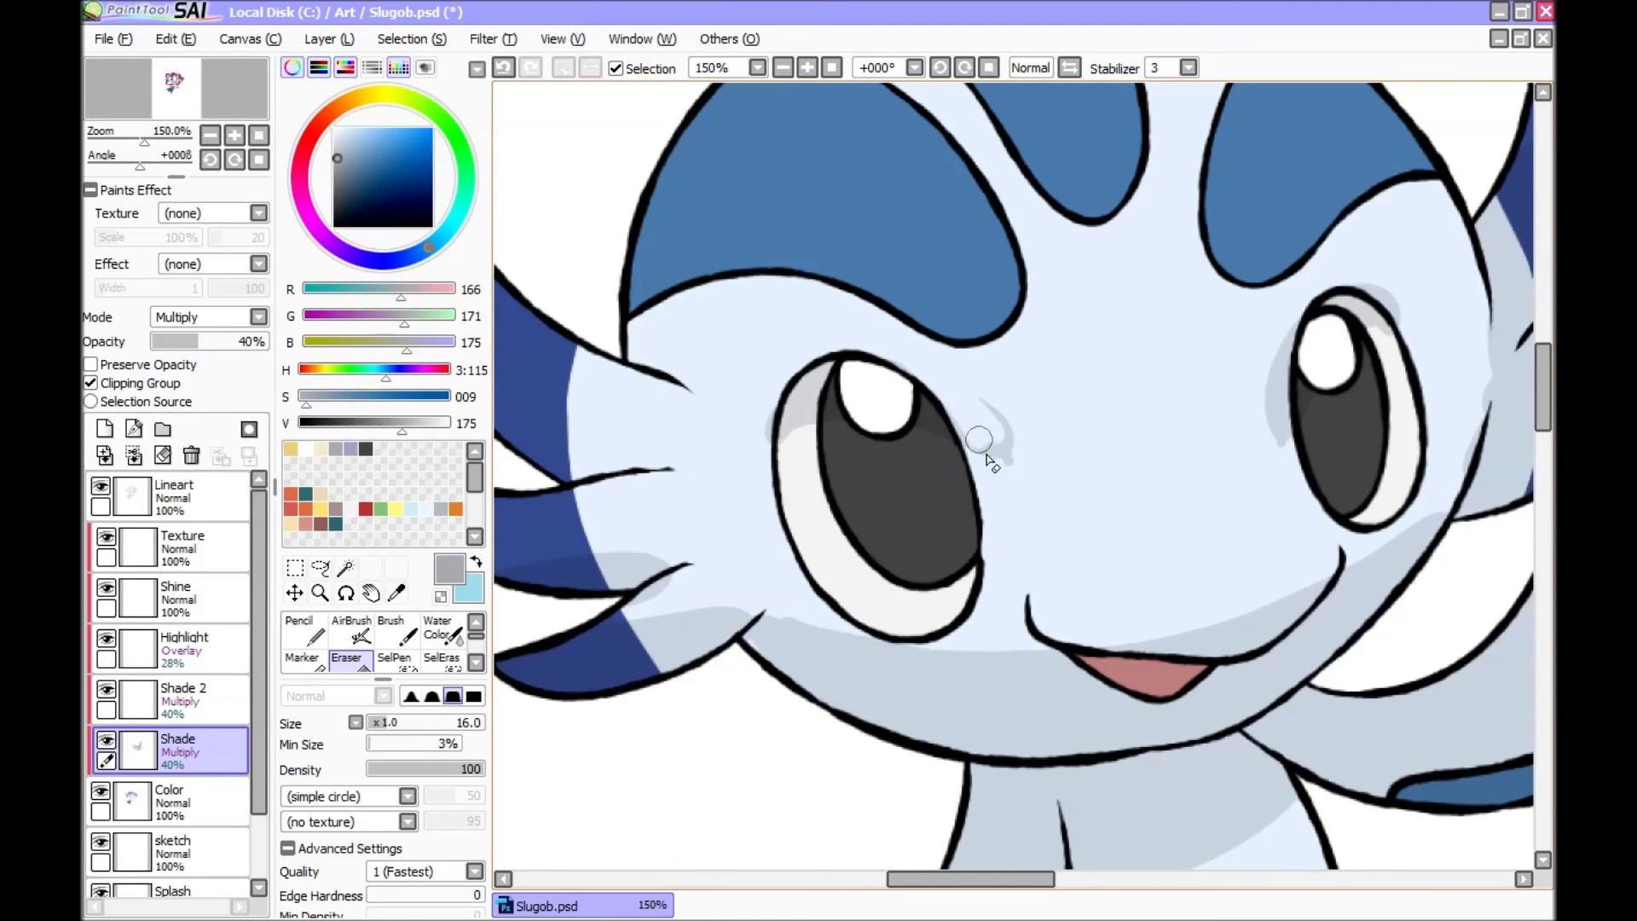